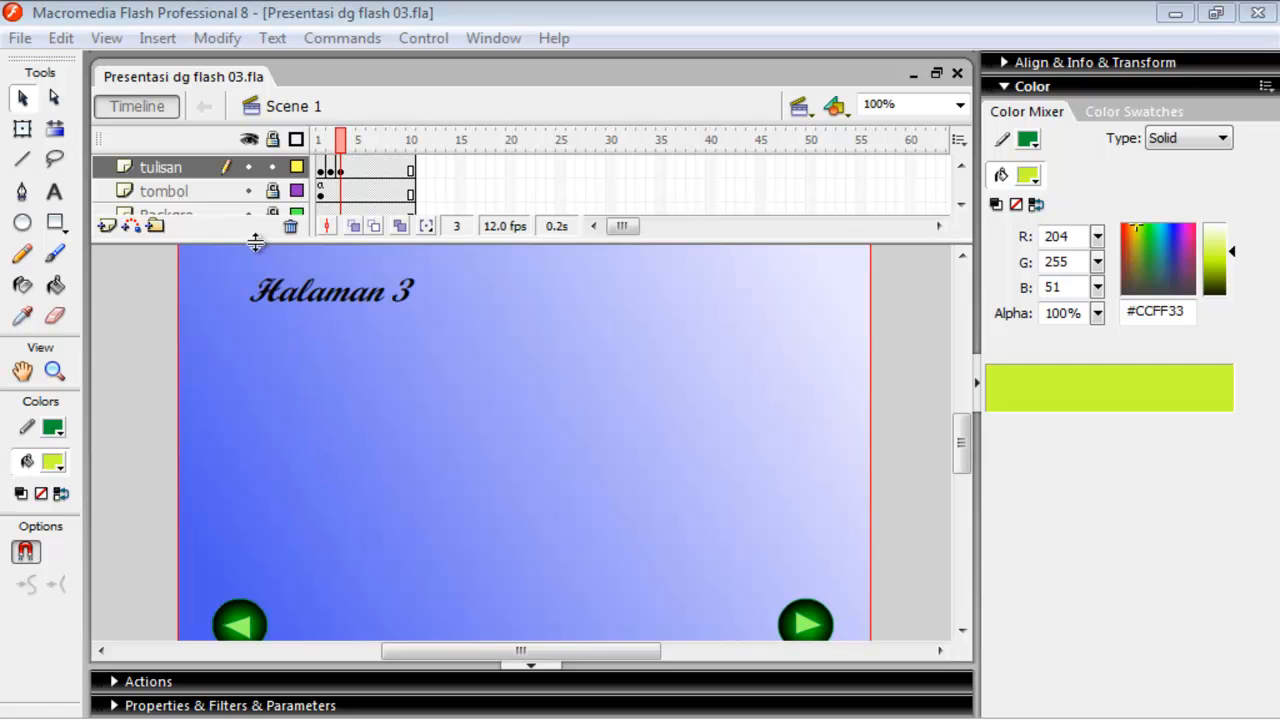
Hide the tombol layer and the background layer so only the tulisan layer shows on the stage.
{"action": "left_click", "coordinate": [249, 190]}
{"action": "scroll", "coordinate": [253, 195], "scroll_direction": "down", "scroll_amount": 1}
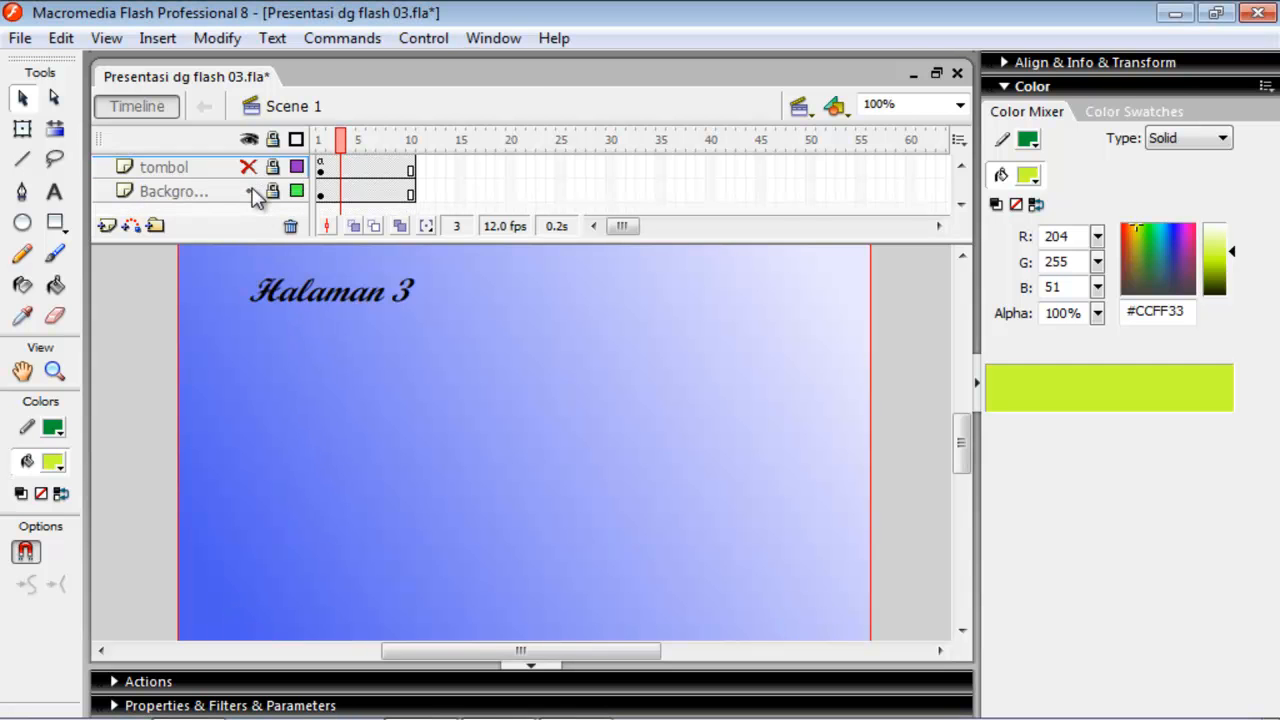
{"action": "left_click", "coordinate": [250, 191]}
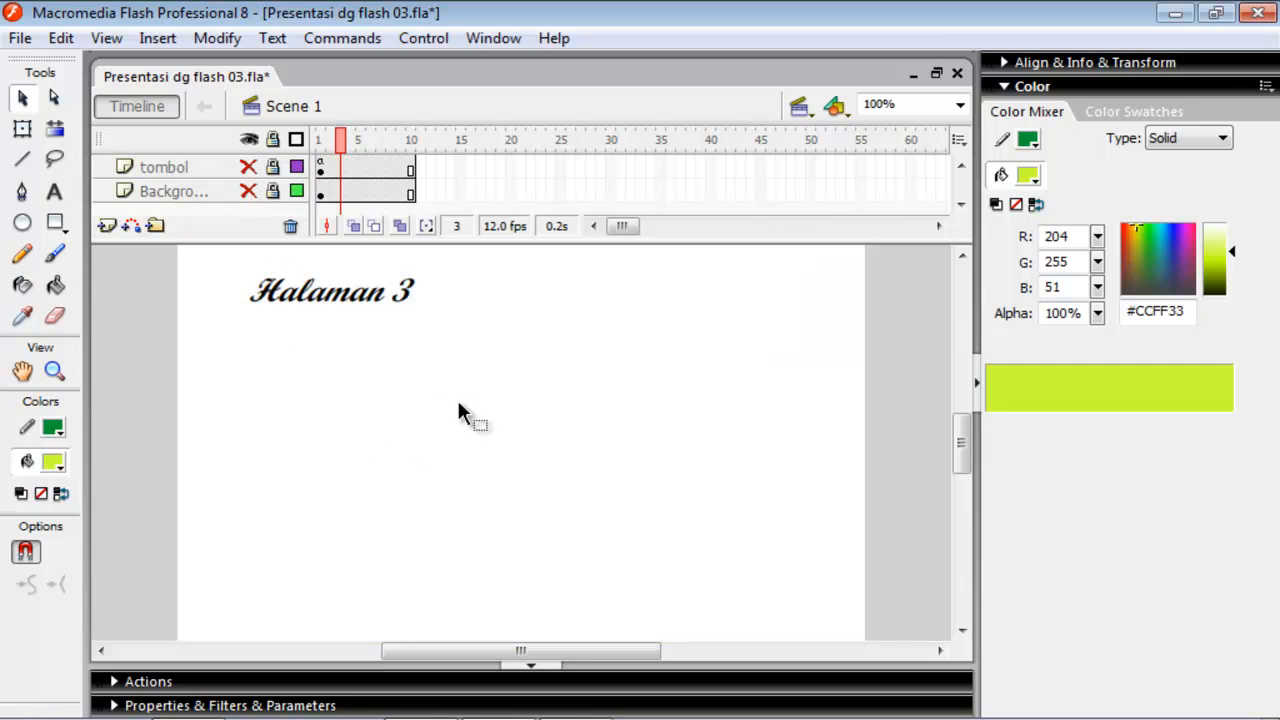
{"action": "left_click", "coordinate": [171, 284]}
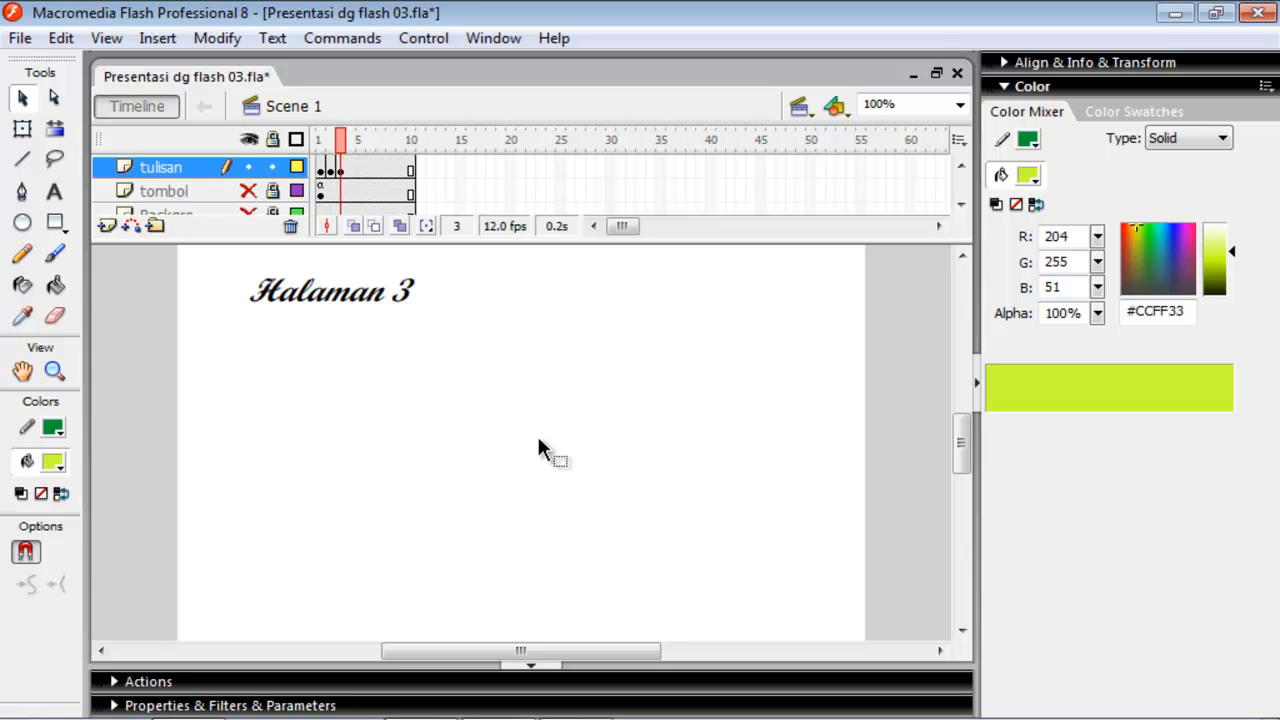
Draw a vertical and a horizontal green line crossing each other on the tulisan layer, below the Halaman 3 title.
{"action": "left_click", "coordinate": [28, 164]}
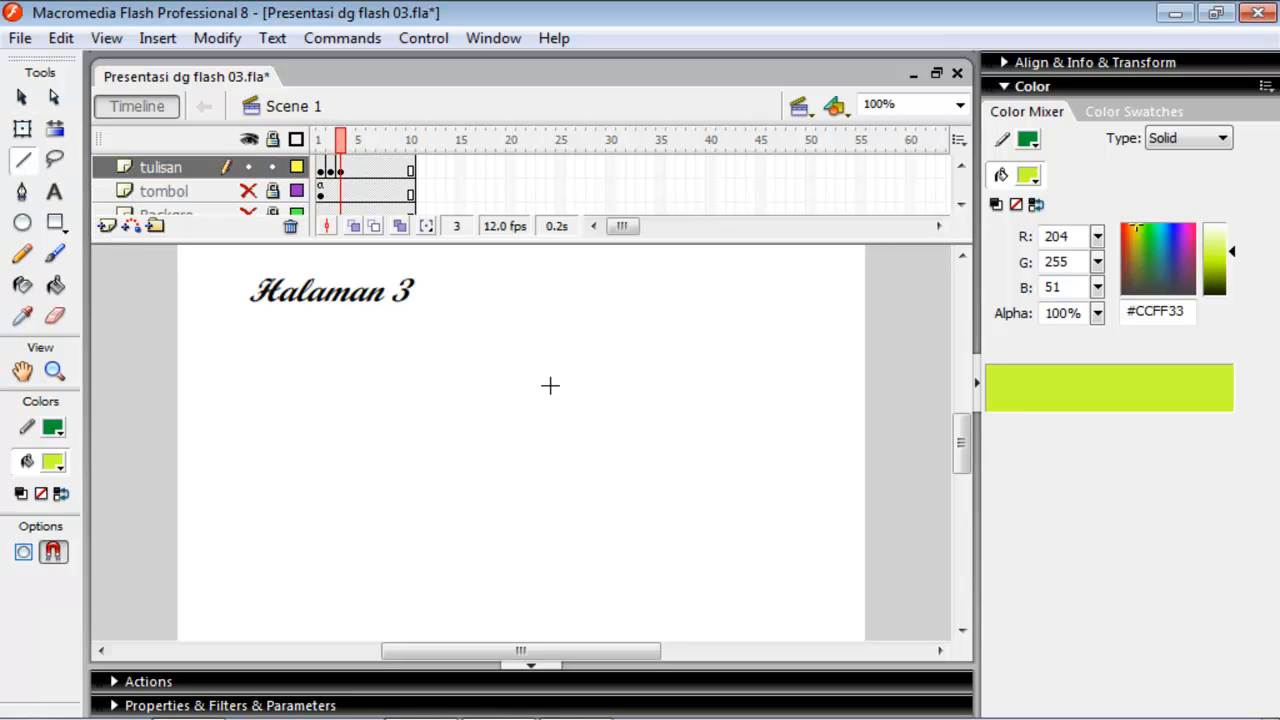
{"action": "left_click_drag", "start_coordinate": [540, 356], "coordinate": [539, 531]}
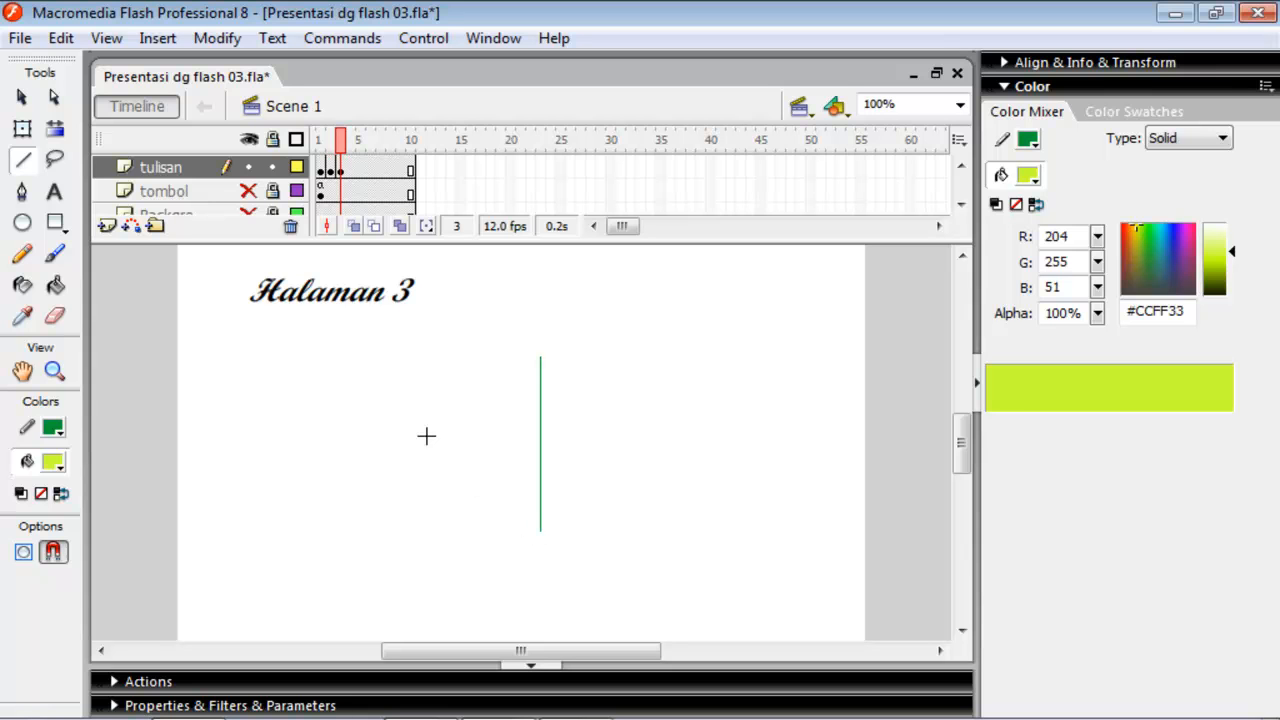
{"action": "left_click_drag", "start_coordinate": [425, 433], "coordinate": [658, 433]}
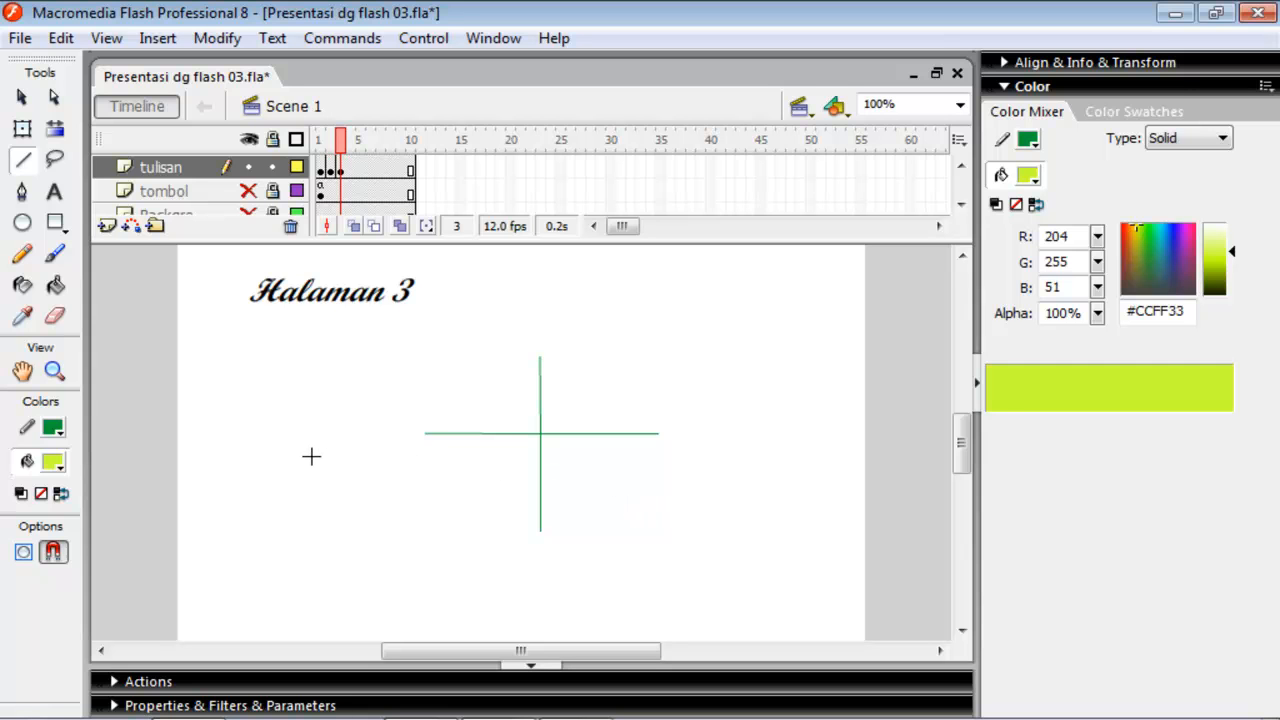
Convert both crossing lines into a movie clip symbol named roda.
{"action": "left_click", "coordinate": [21, 97]}
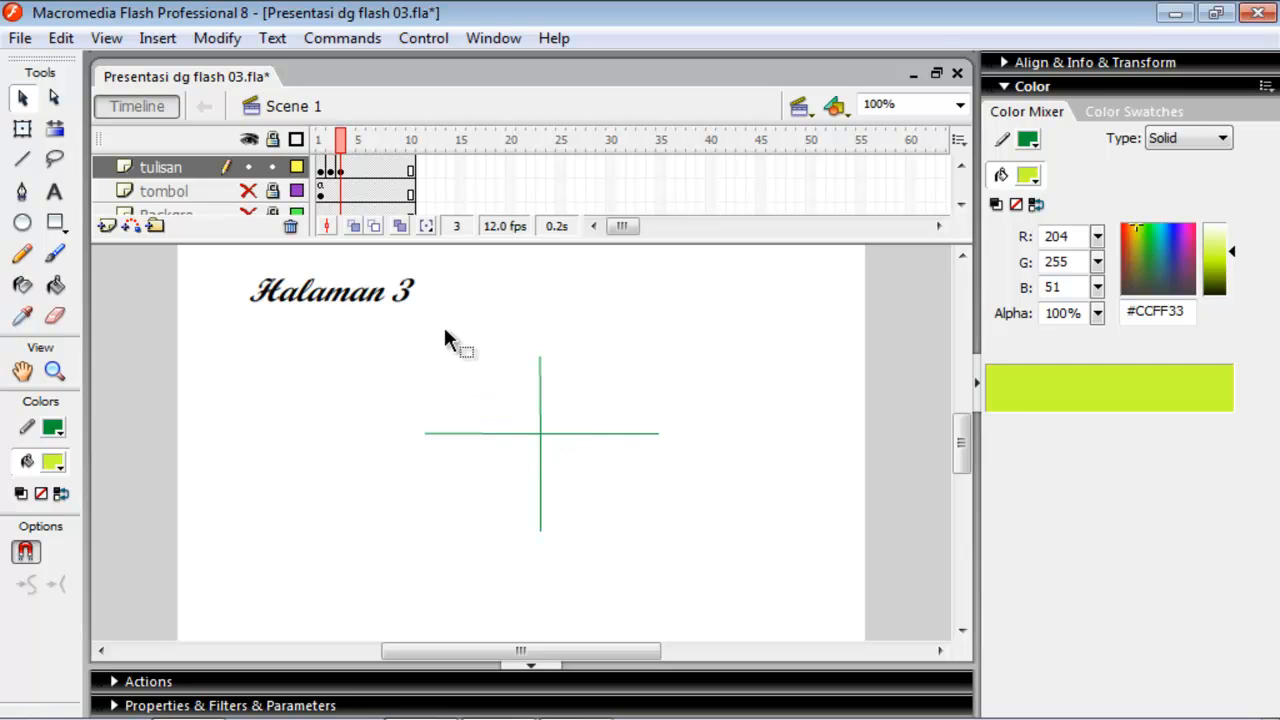
{"action": "mouse_move", "coordinate": [422, 325]}
{"action": "left_mouse_down"}
{"action": "mouse_move", "coordinate": [585, 506]}
{"action": "mouse_move", "coordinate": [673, 550]}
{"action": "left_mouse_up"}
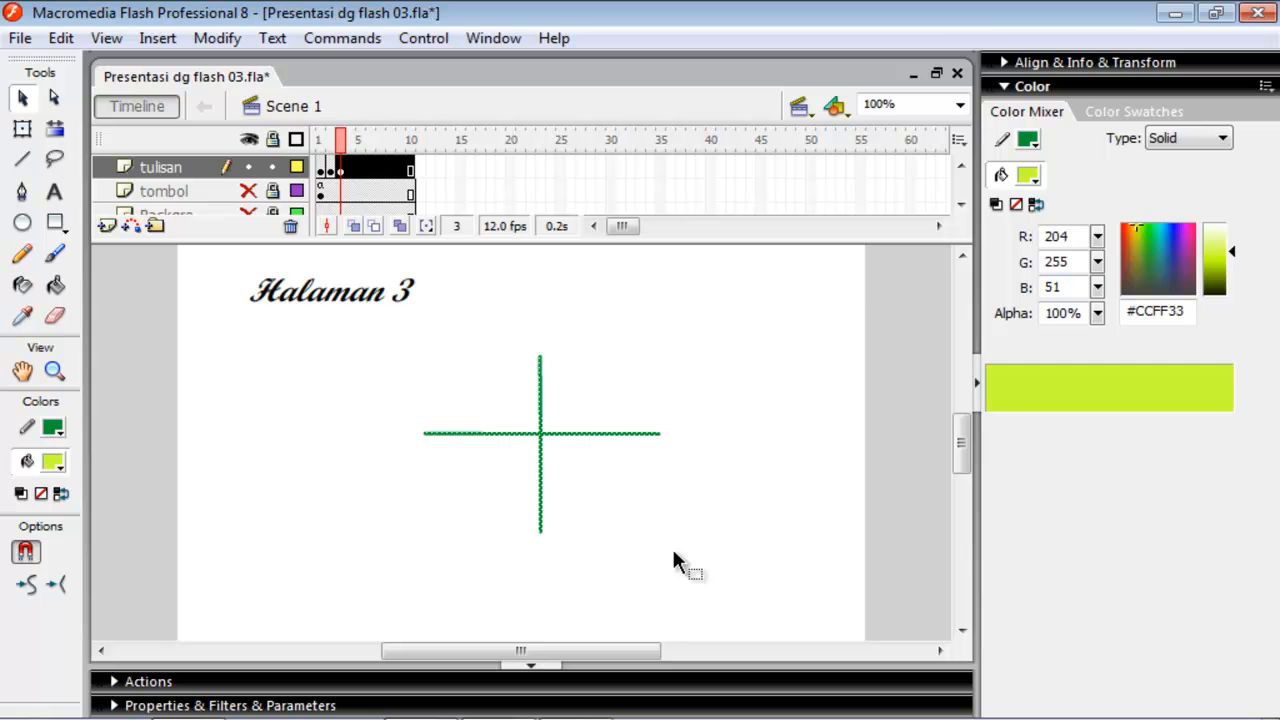
{"action": "key", "text": "F8"}
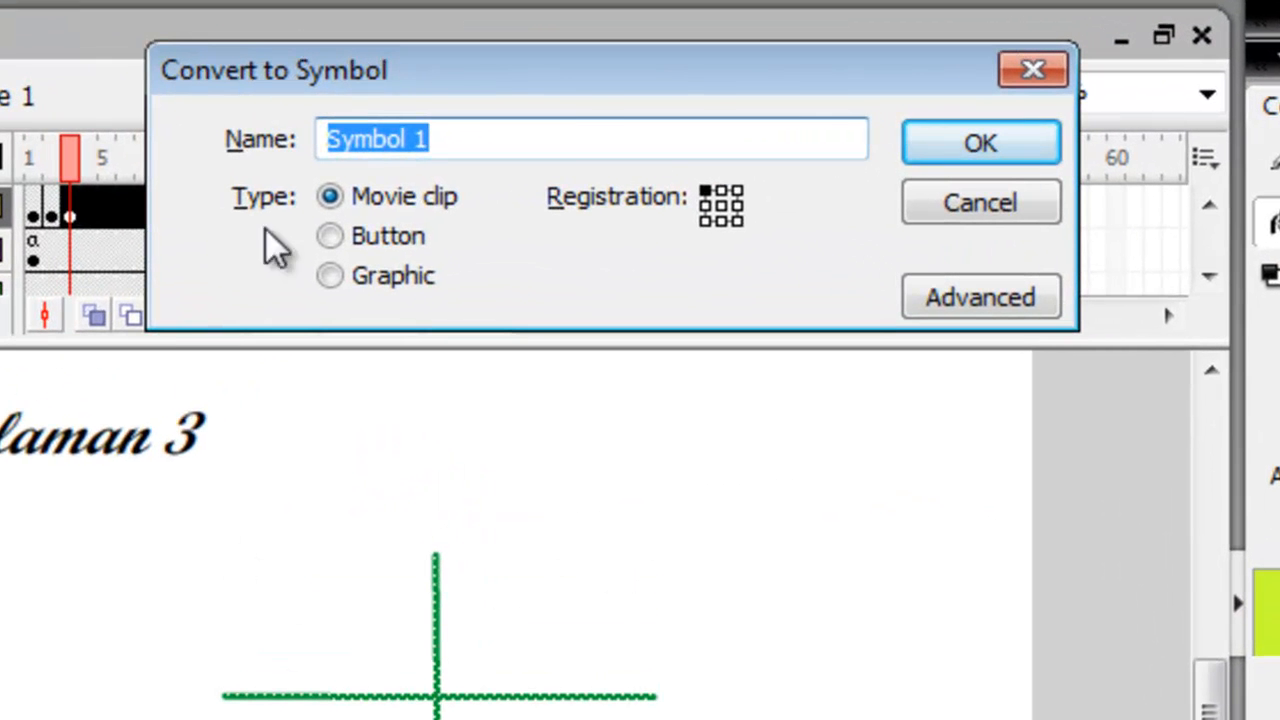
{"action": "left_click", "coordinate": [388, 202]}
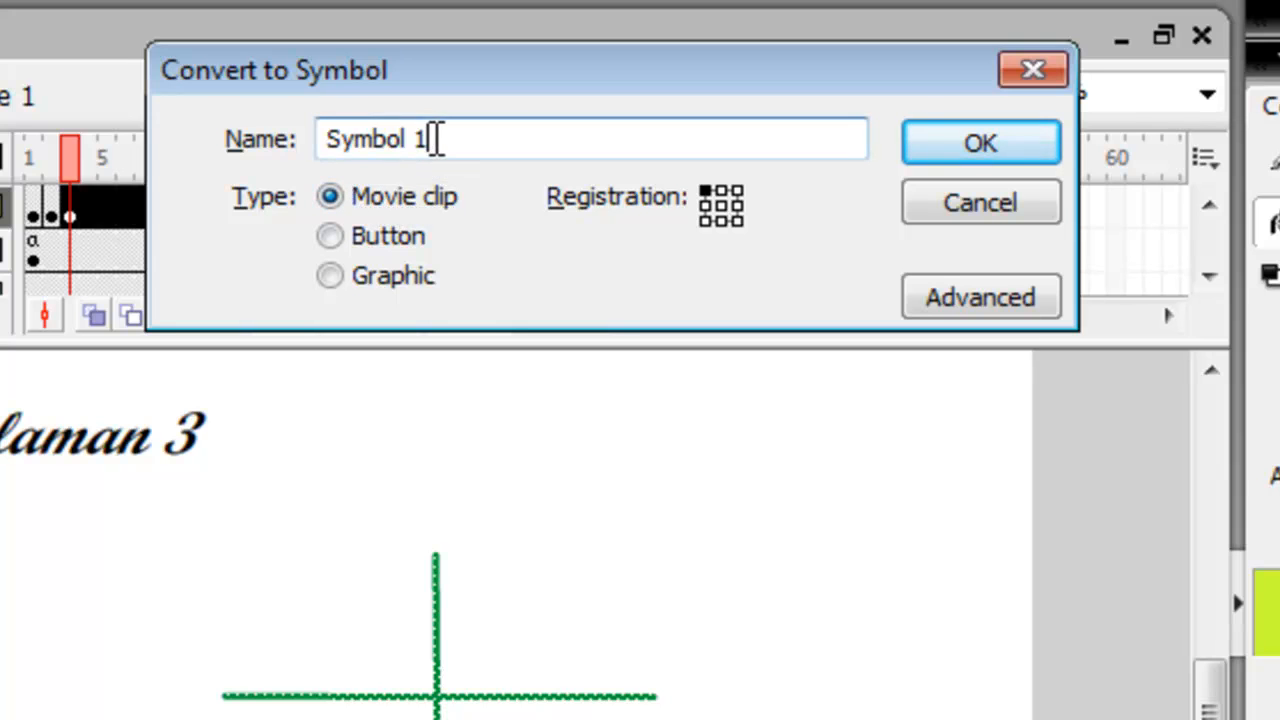
{"action": "left_click_drag", "start_coordinate": [437, 139], "coordinate": [306, 138]}
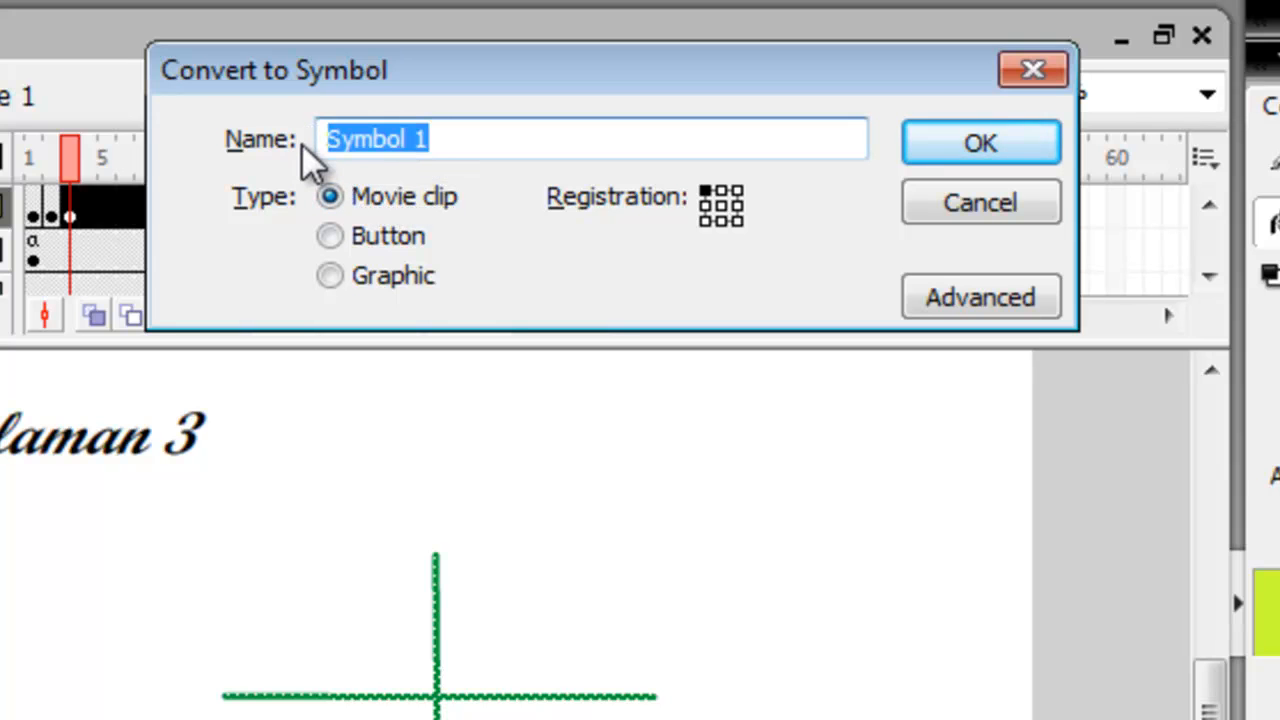
{"action": "type", "text": "roda"}
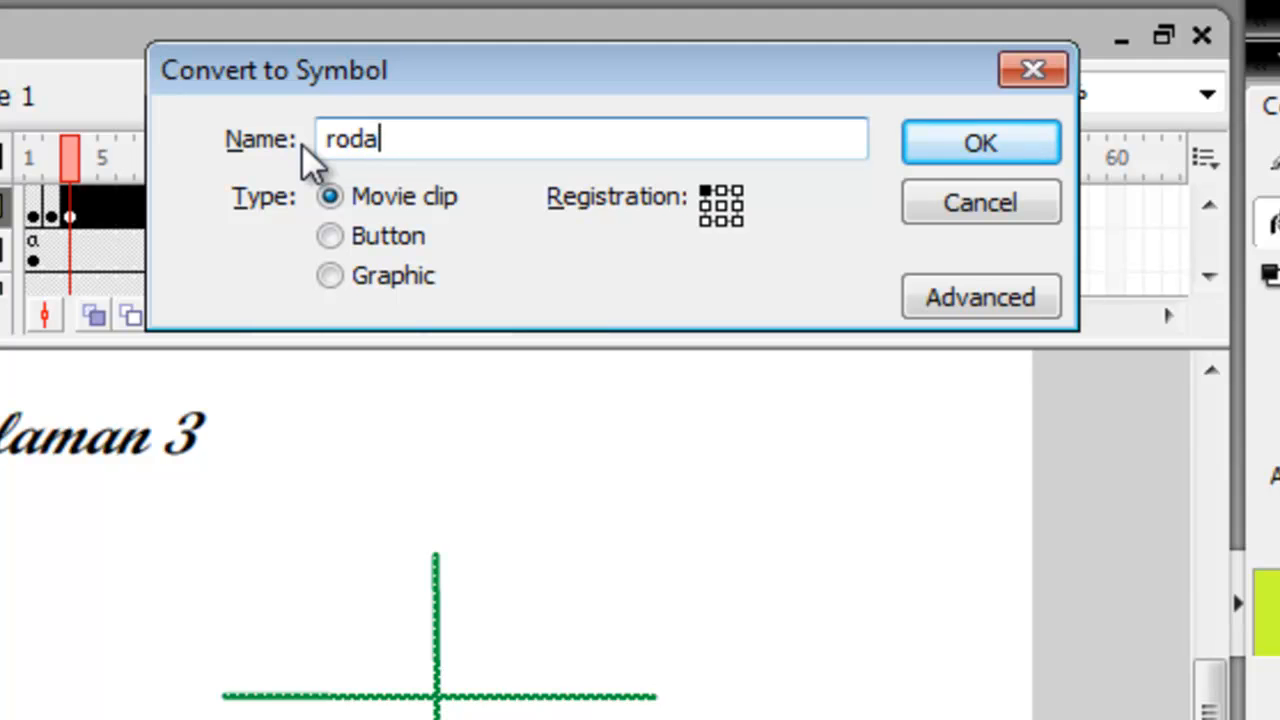
{"action": "left_click", "coordinate": [978, 157]}
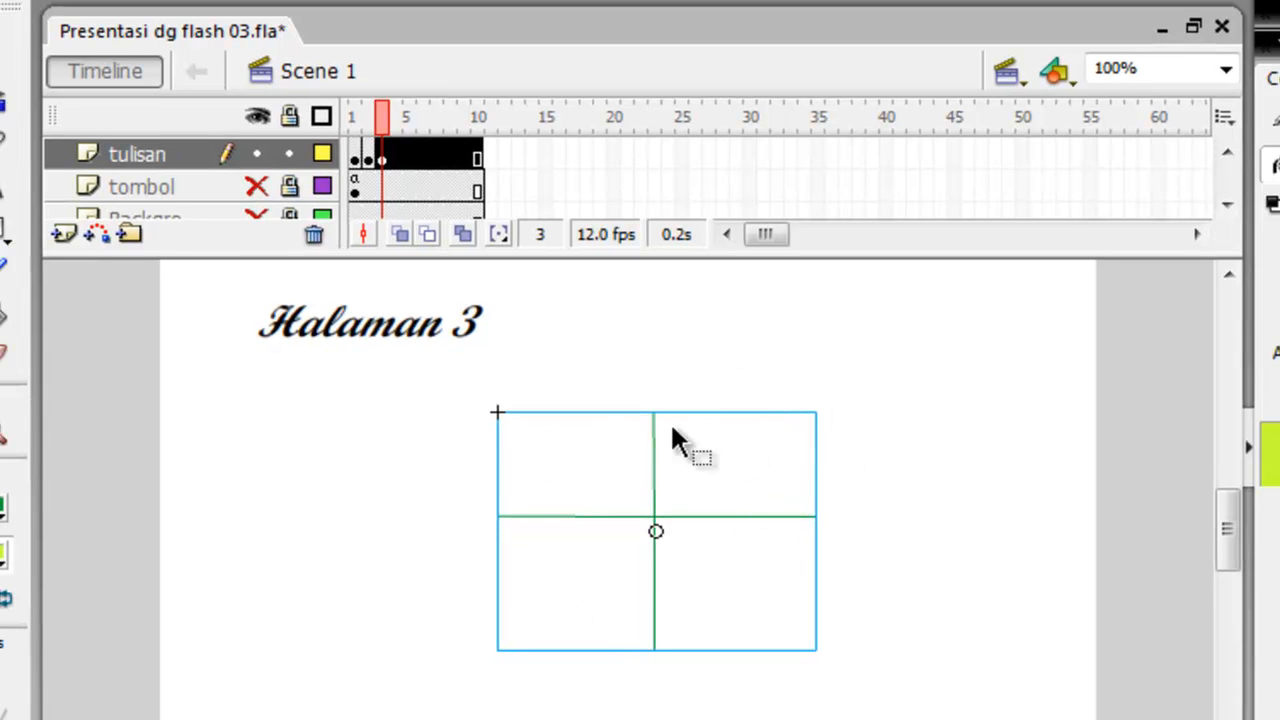
Inside the roda movie clip, add a new layer above the crossing lines' layer and lock Layer 1.
{"action": "double_click", "coordinate": [680, 518]}
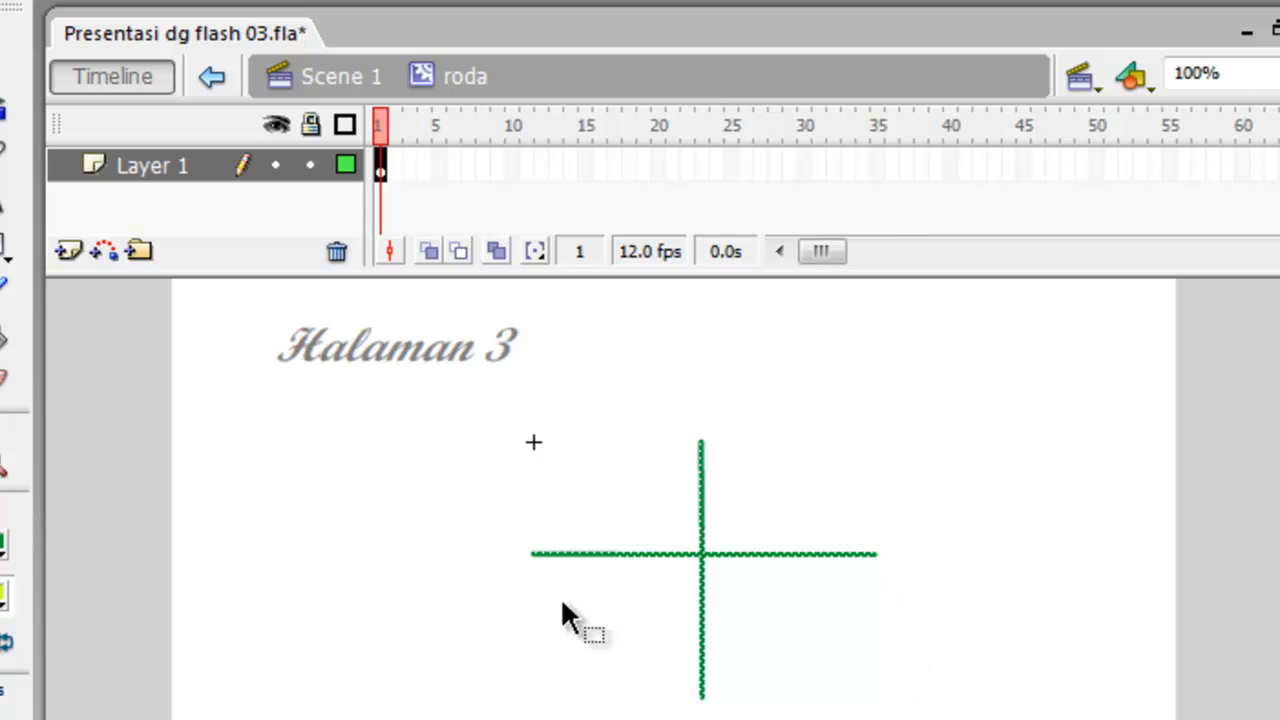
{"action": "left_click", "coordinate": [582, 436]}
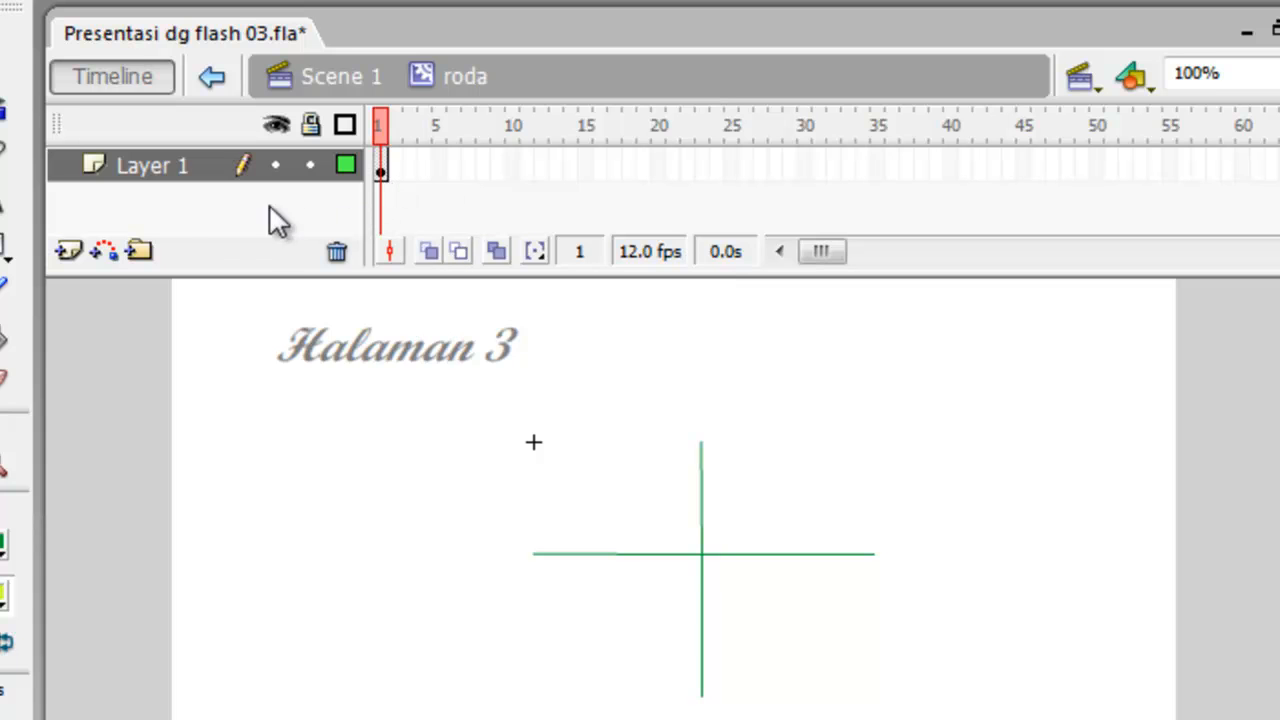
{"action": "left_click", "coordinate": [70, 248]}
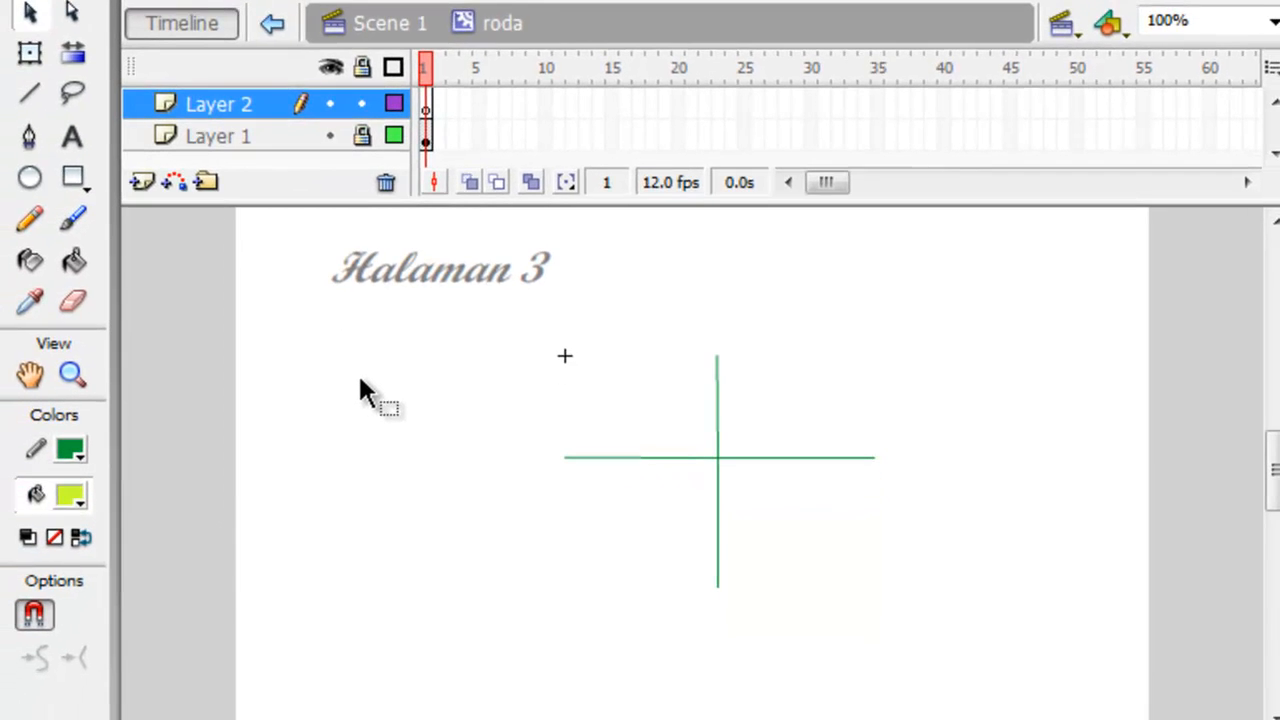
{"action": "left_click", "coordinate": [360, 379]}
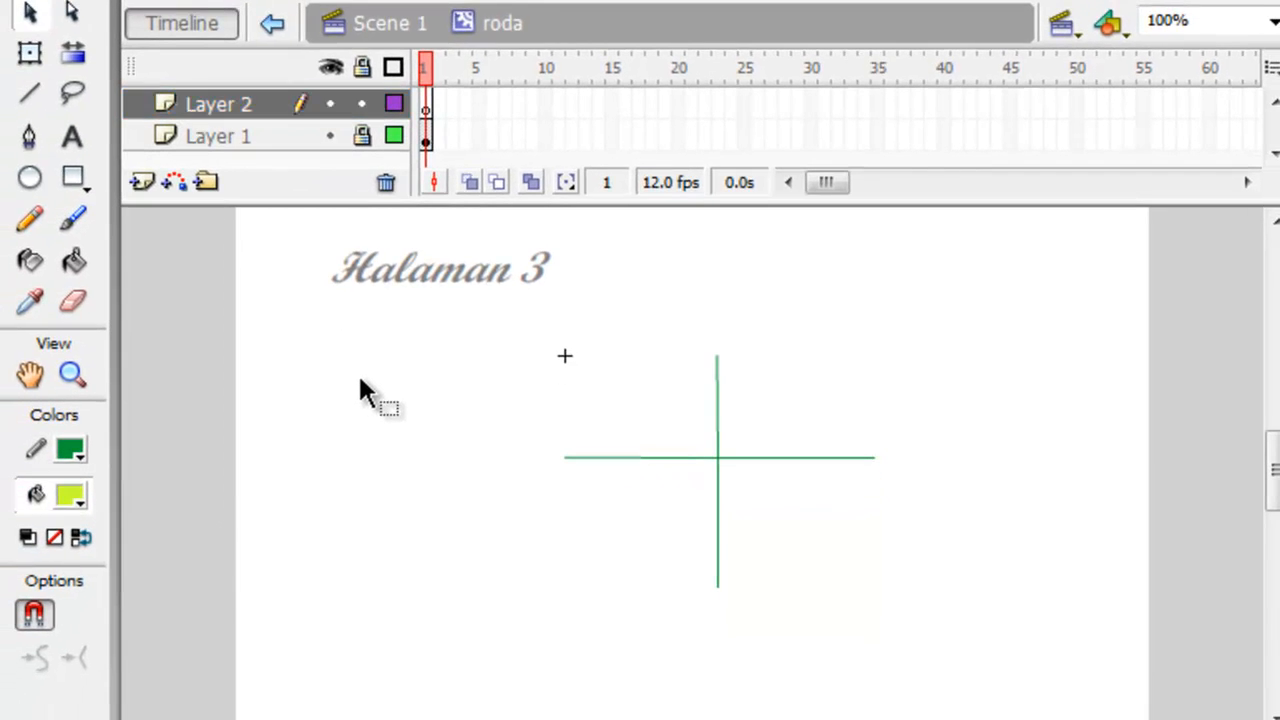
Draw a yellow-green circle with a green outline on Layer 2 and centre it on the lines' crossing point.
{"action": "left_click", "coordinate": [30, 178]}
{"action": "mouse_move", "coordinate": [276, 352]}
{"action": "left_mouse_down"}
{"action": "mouse_move", "coordinate": [386, 460]}
{"action": "mouse_move", "coordinate": [408, 520]}
{"action": "mouse_move", "coordinate": [456, 516]}
{"action": "mouse_move", "coordinate": [537, 605]}
{"action": "left_mouse_up"}
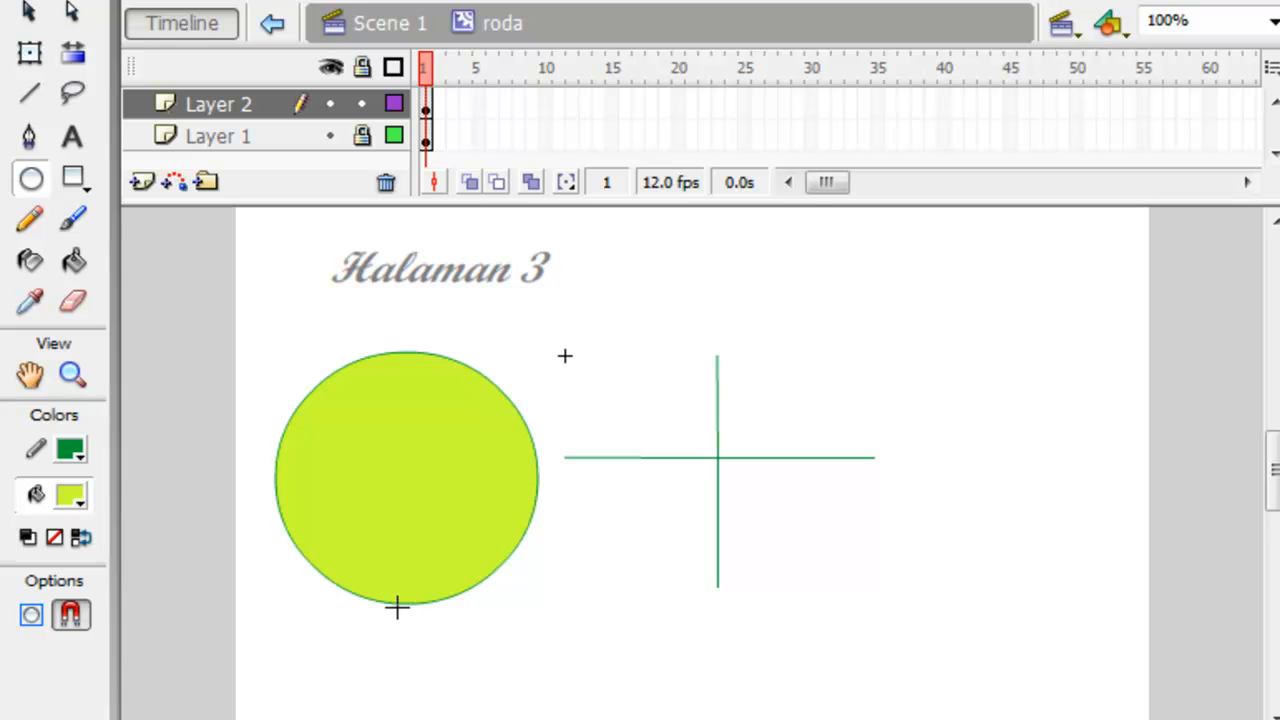
{"action": "left_click", "coordinate": [29, 11]}
{"action": "mouse_move", "coordinate": [225, 312]}
{"action": "left_mouse_down"}
{"action": "mouse_move", "coordinate": [352, 524]}
{"action": "mouse_move", "coordinate": [473, 613]}
{"action": "mouse_move", "coordinate": [555, 648]}
{"action": "left_mouse_up"}
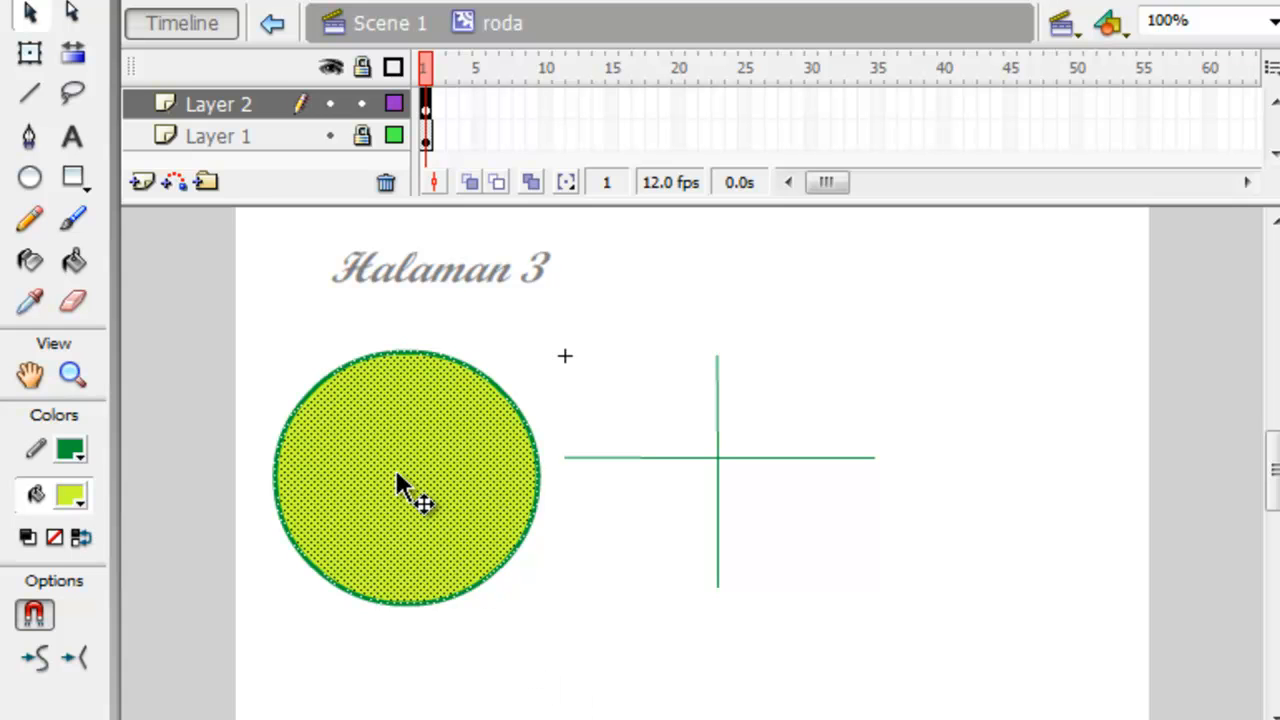
{"action": "left_click_drag", "start_coordinate": [395, 472], "coordinate": [711, 455]}
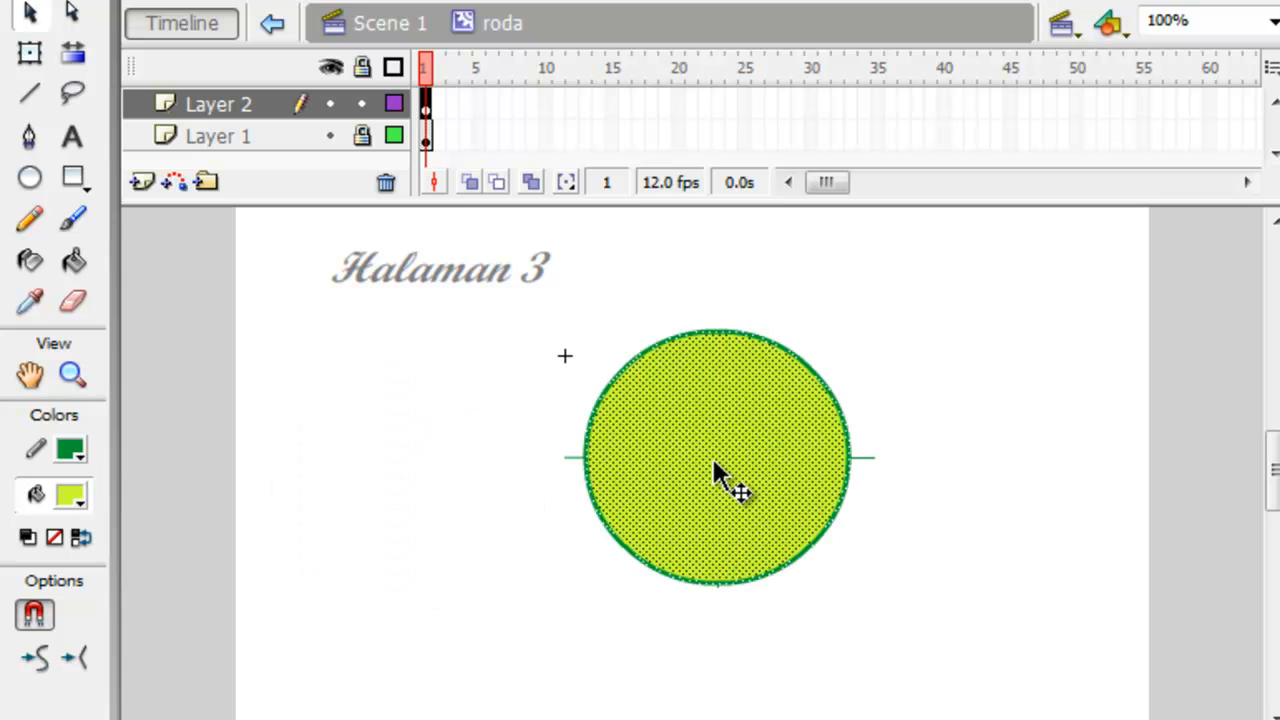
{"action": "left_click", "coordinate": [413, 636]}
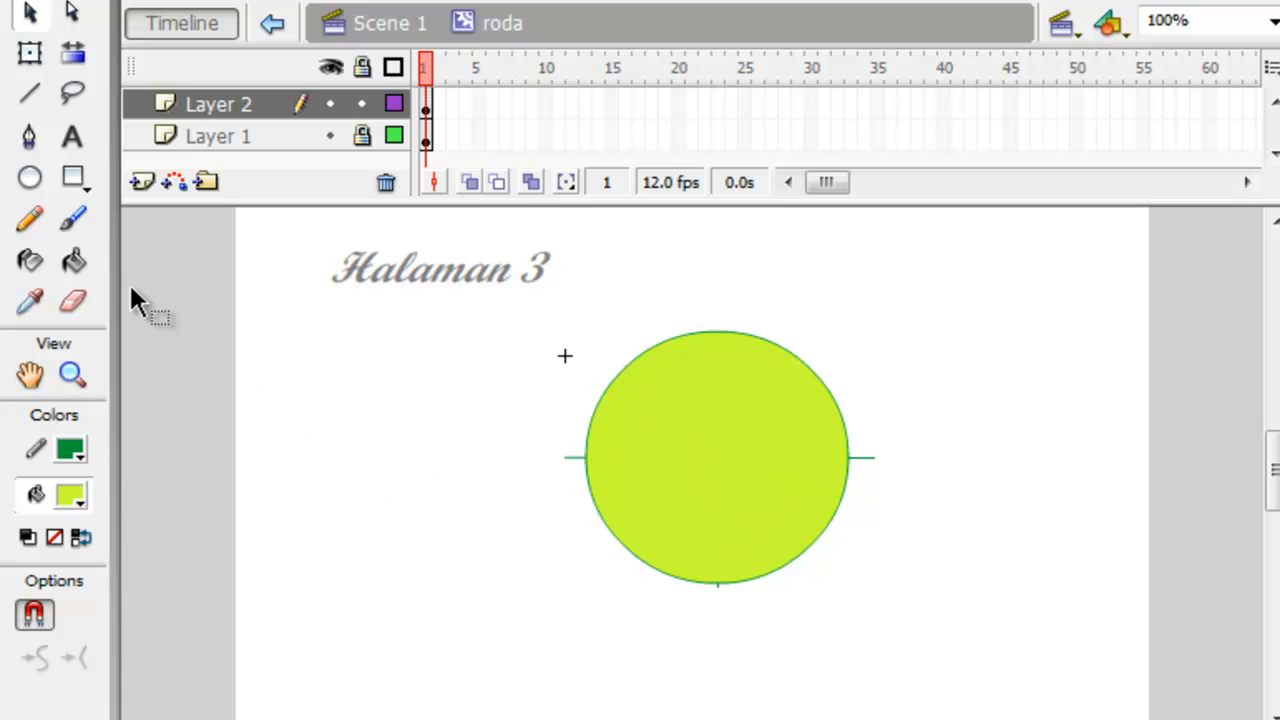
Draw a slightly smaller circle on Layer 2 and centre it inside the large circle.
{"action": "left_click", "coordinate": [29, 180]}
{"action": "left_click_drag", "start_coordinate": [272, 367], "coordinate": [500, 597]}
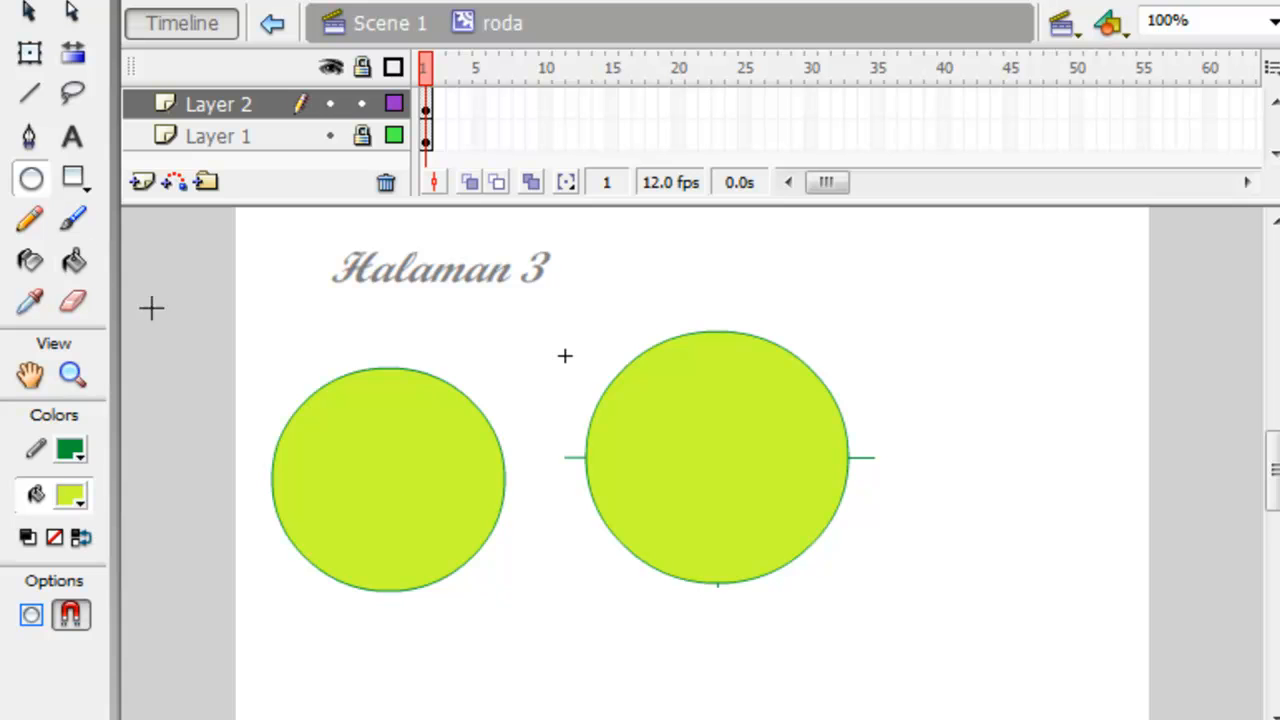
{"action": "left_click", "coordinate": [33, 14]}
{"action": "left_click_drag", "start_coordinate": [228, 352], "coordinate": [519, 660]}
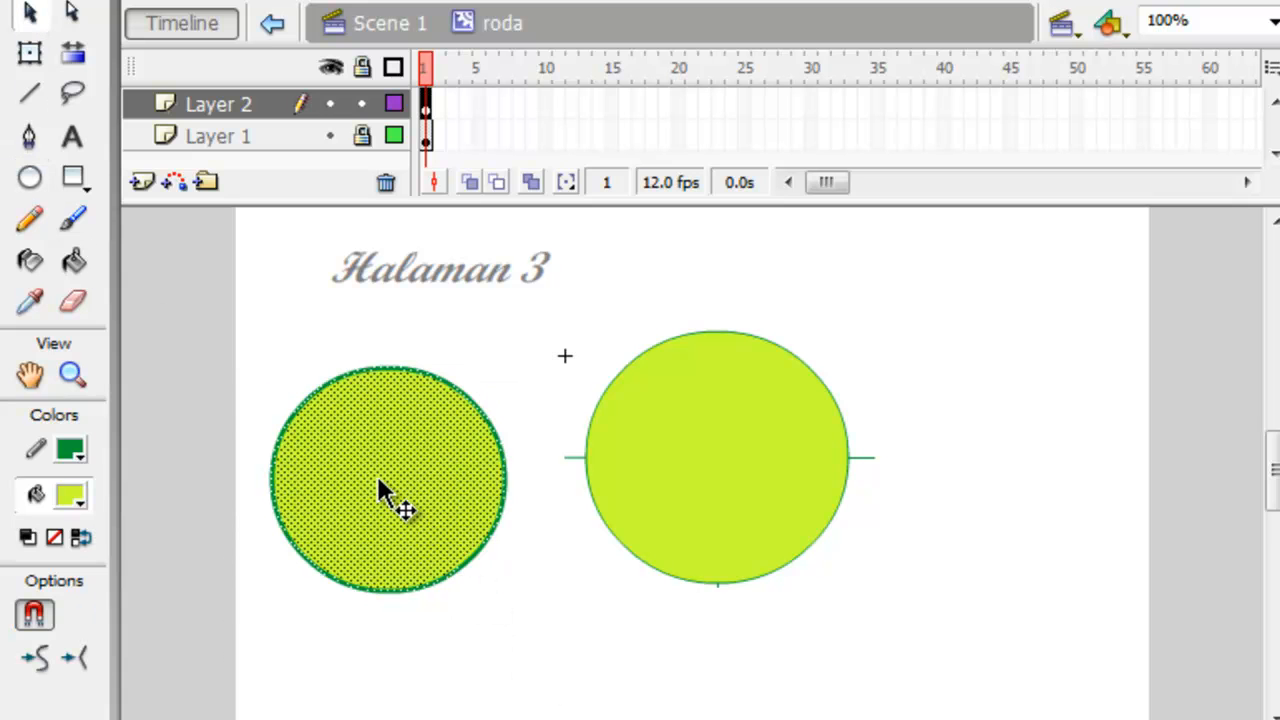
{"action": "left_click_drag", "start_coordinate": [384, 488], "coordinate": [705, 458]}
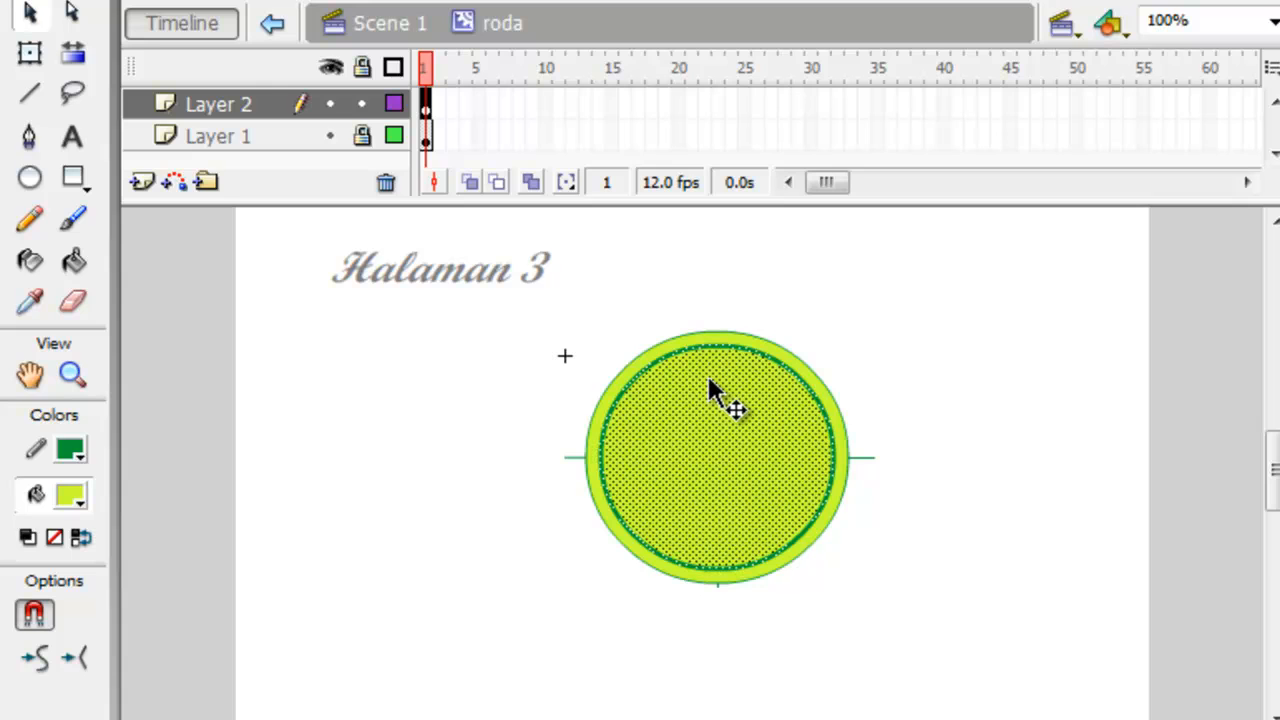
{"action": "left_click", "coordinate": [835, 625]}
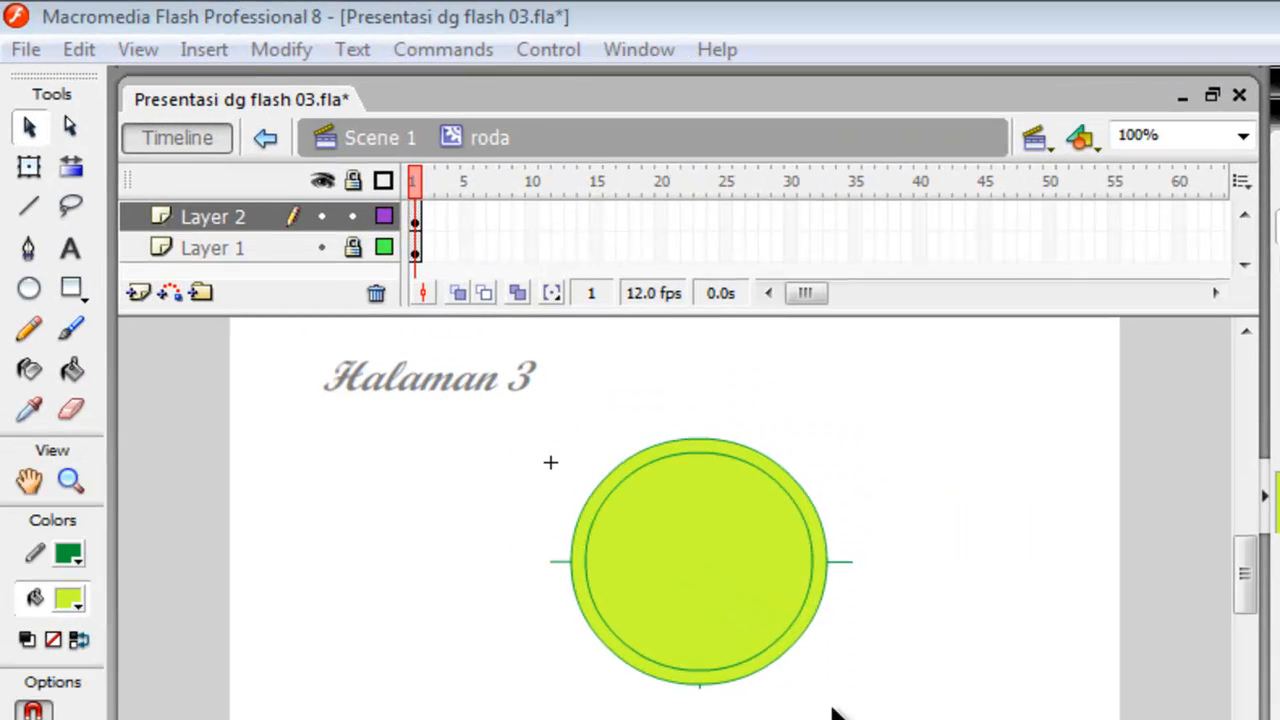
Scale the inner circle's fill and outline to 80% with Scale and Rotate.
{"action": "left_click", "coordinate": [715, 545]}
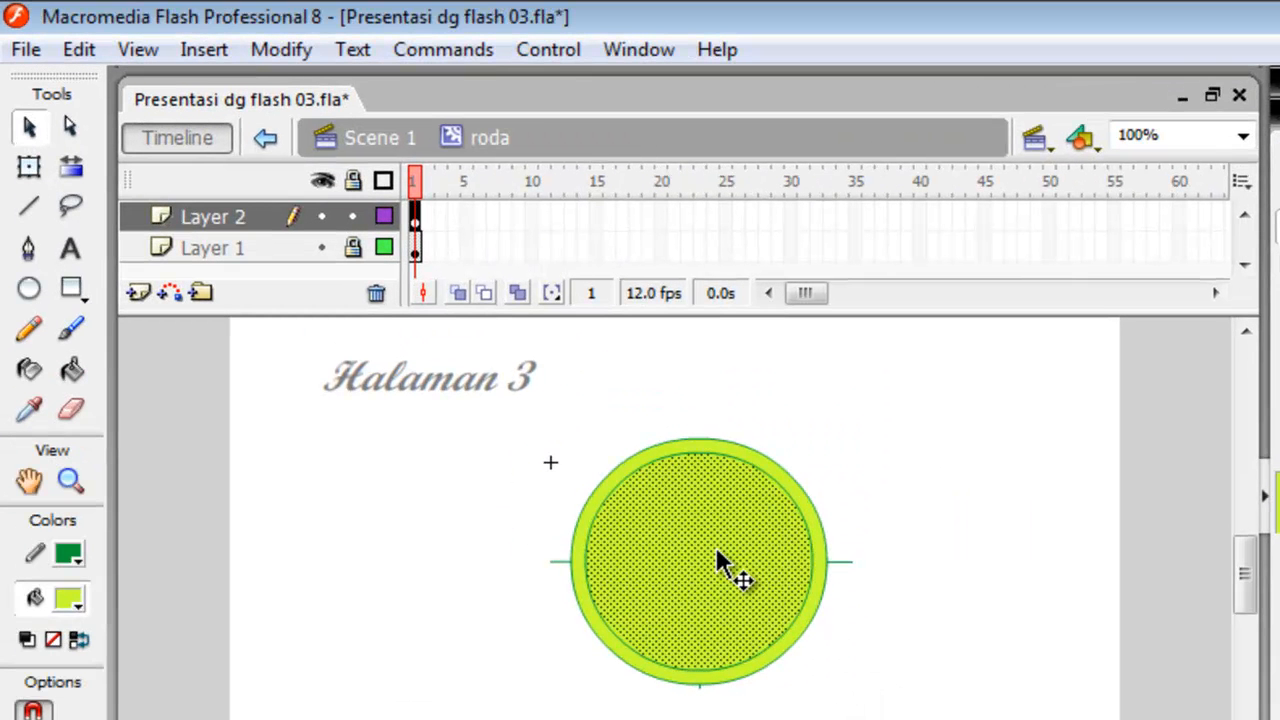
{"action": "left_click", "coordinate": [800, 610], "text": "shift"}
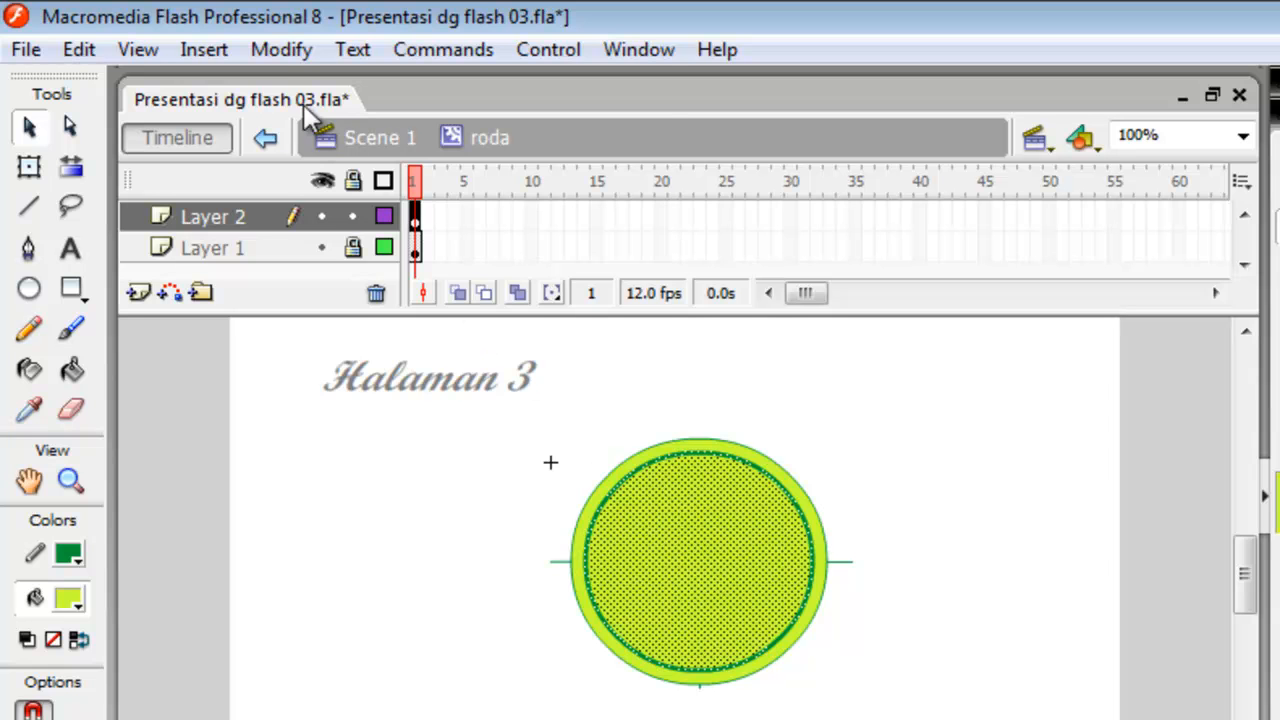
{"action": "left_click", "coordinate": [278, 50]}
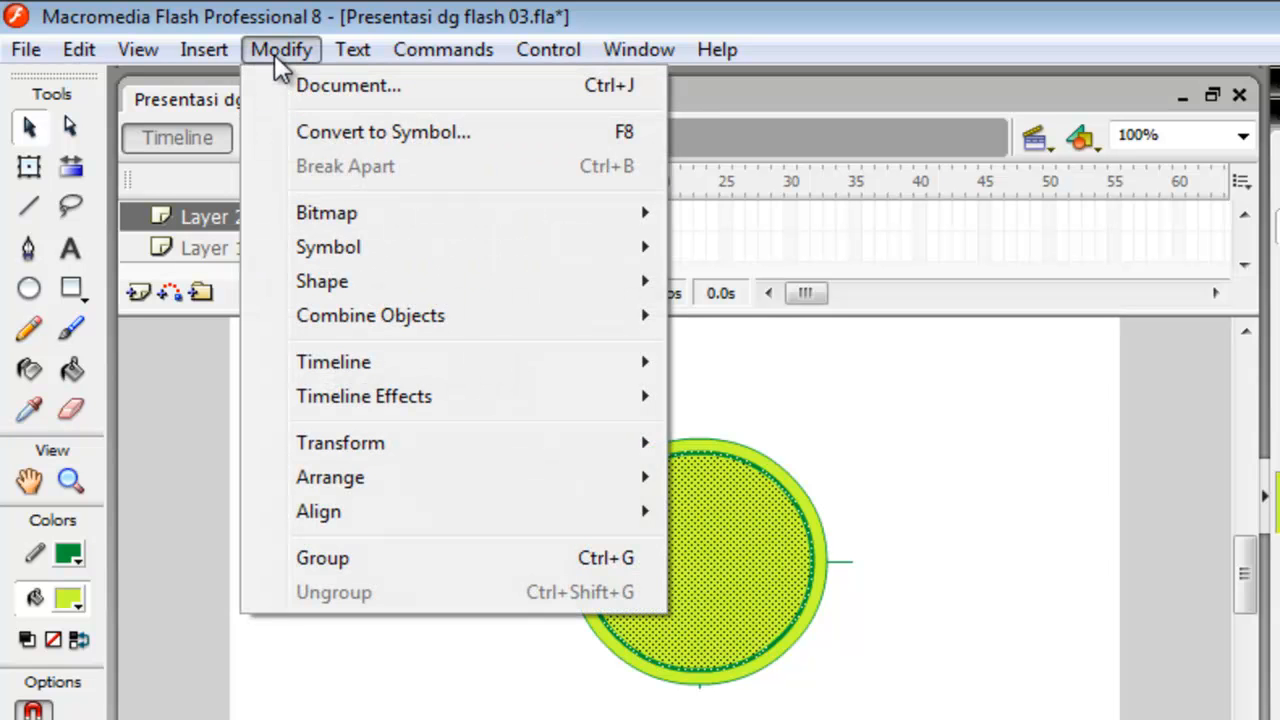
{"action": "mouse_move", "coordinate": [372, 450]}
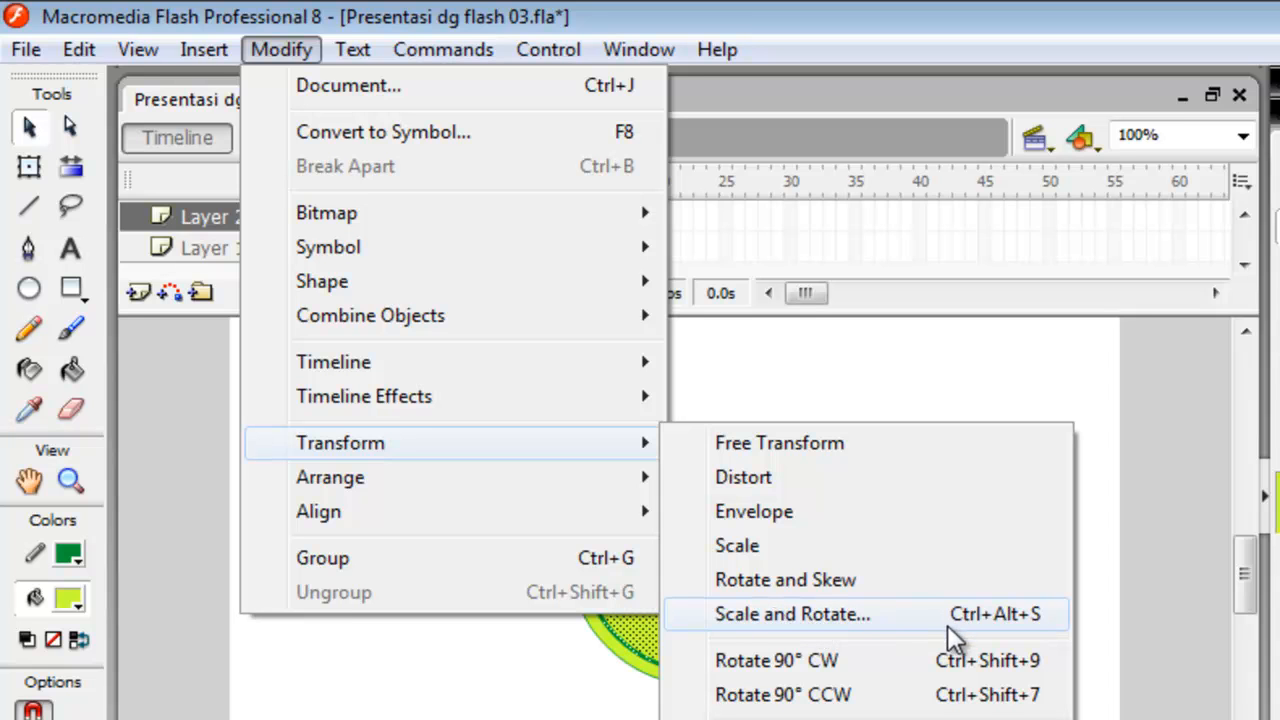
{"action": "left_click", "coordinate": [1015, 622]}
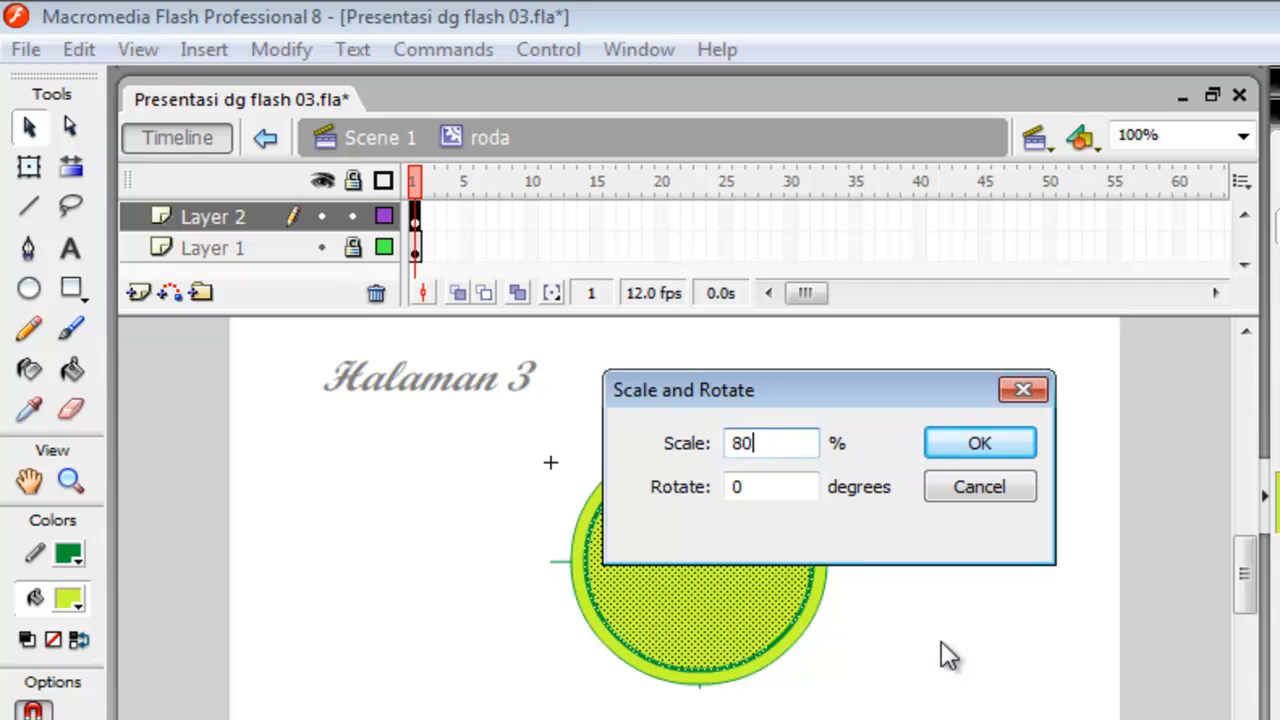
{"action": "left_click", "coordinate": [981, 452]}
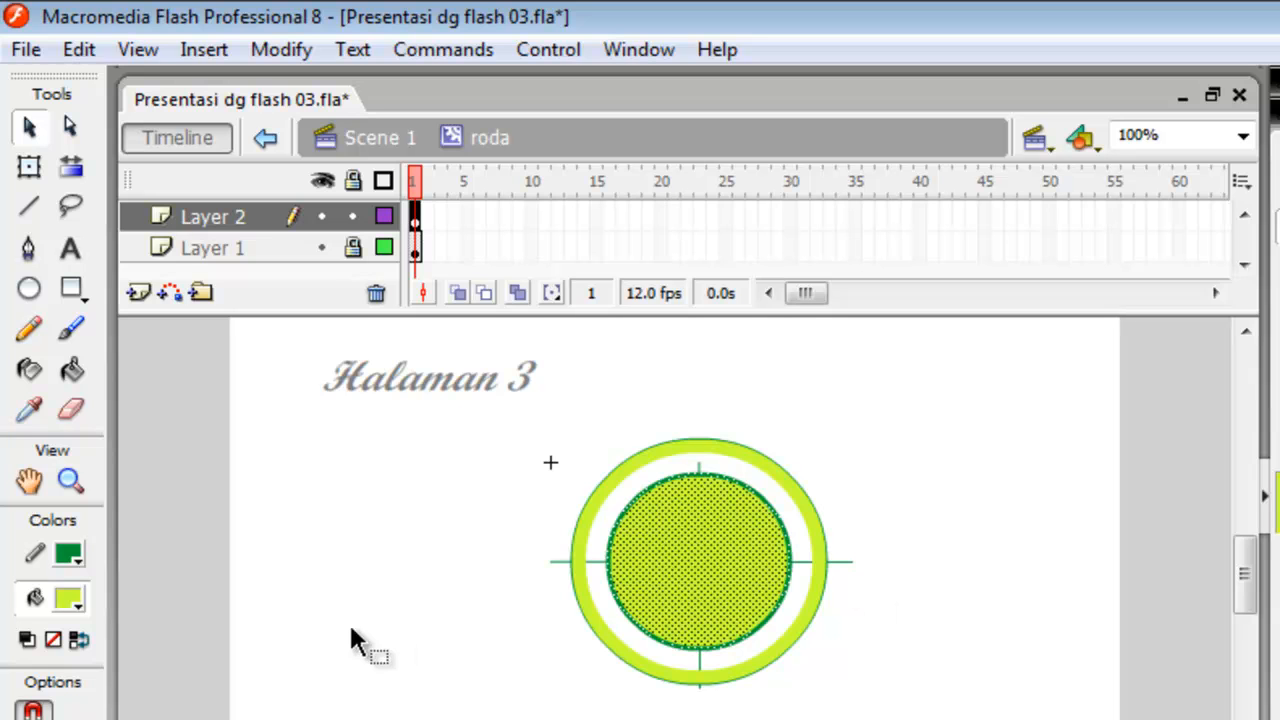
{"action": "left_click", "coordinate": [368, 603]}
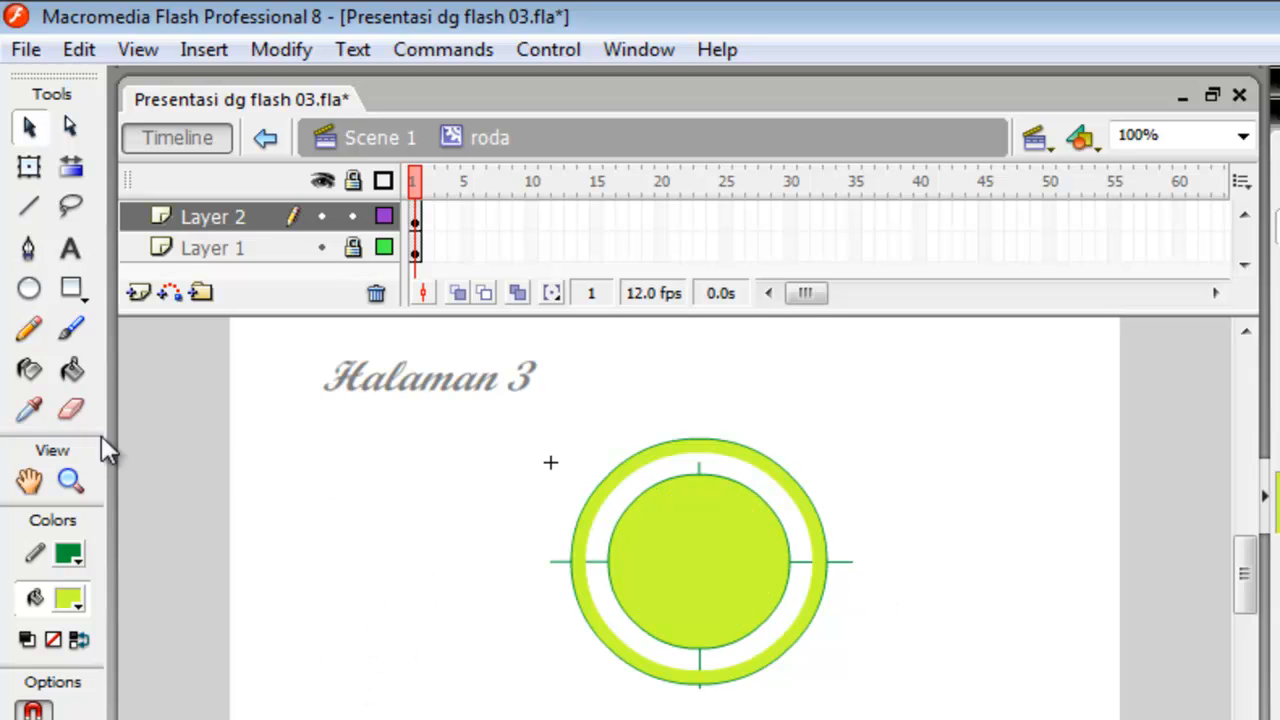
Fill the empty ring between the two circles with the current yellow-green colour using the Paint Bucket tool.
{"action": "left_click", "coordinate": [71, 369]}
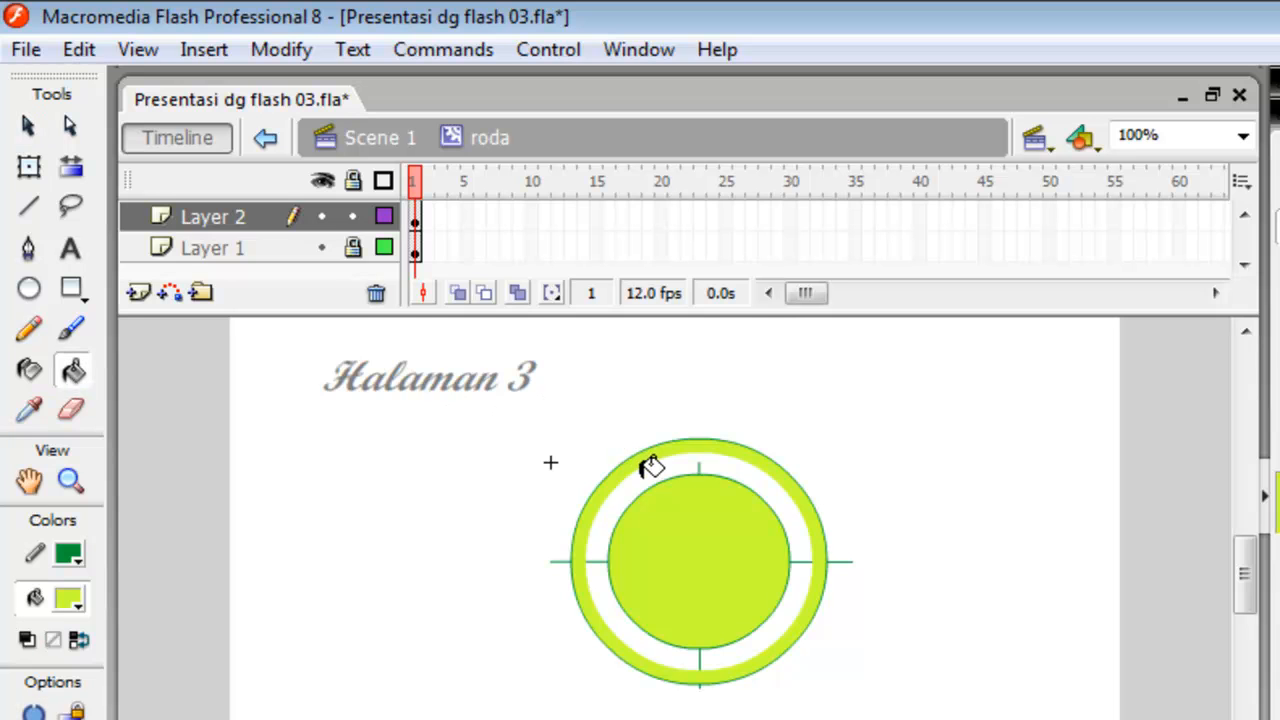
{"action": "left_click", "coordinate": [652, 466]}
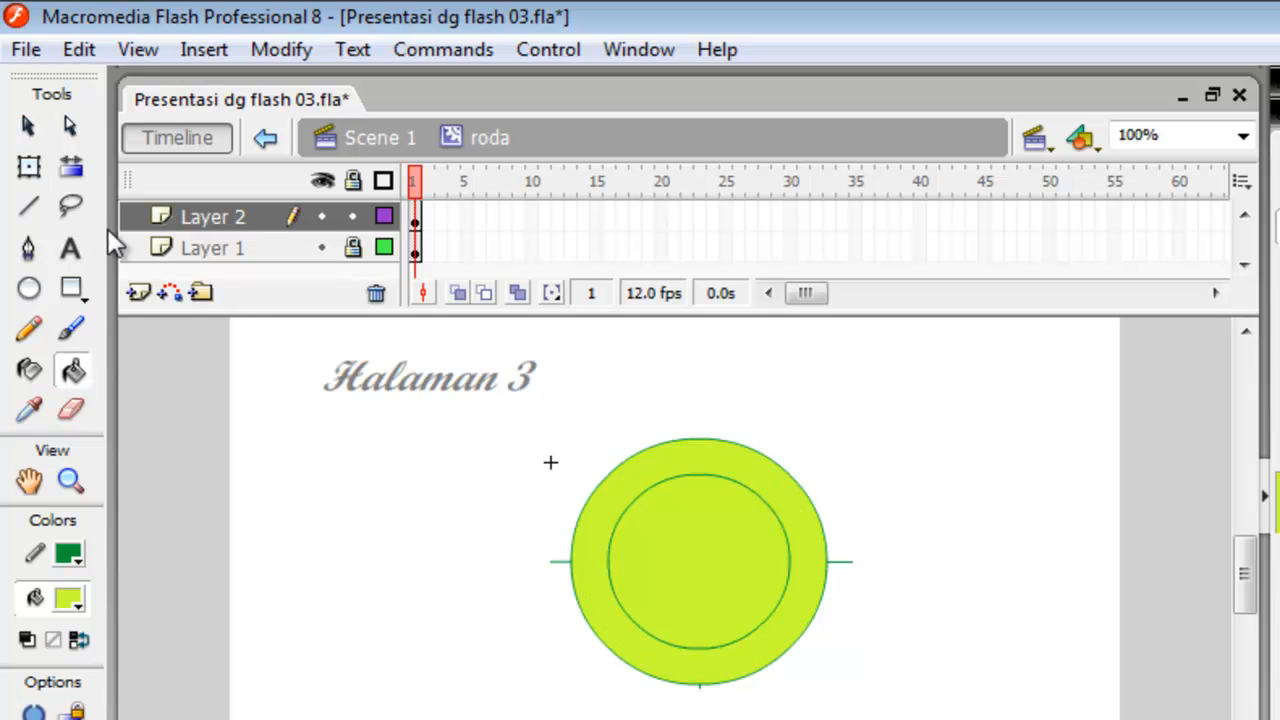
{"action": "left_click", "coordinate": [29, 127]}
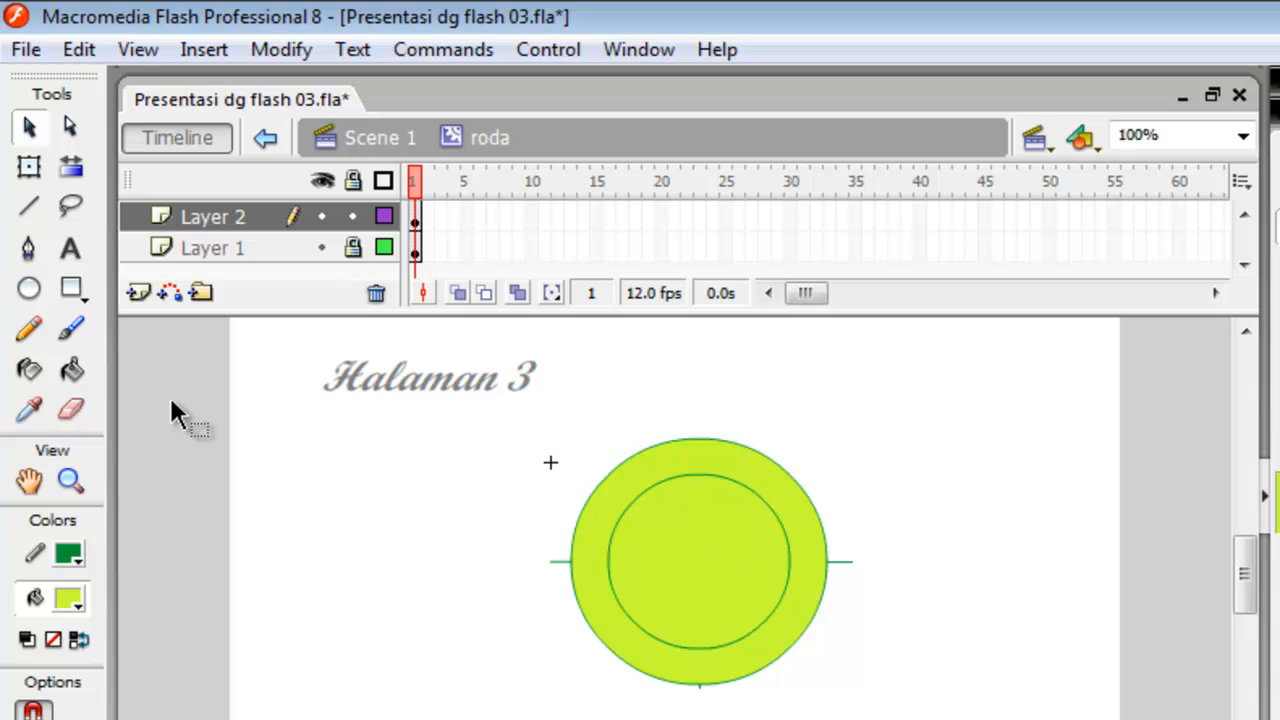
Draw a narrow vertical rectangle in the current yellow-green with green outline and centre it over the two circles as a spoke bar.
{"action": "left_click", "coordinate": [77, 297]}
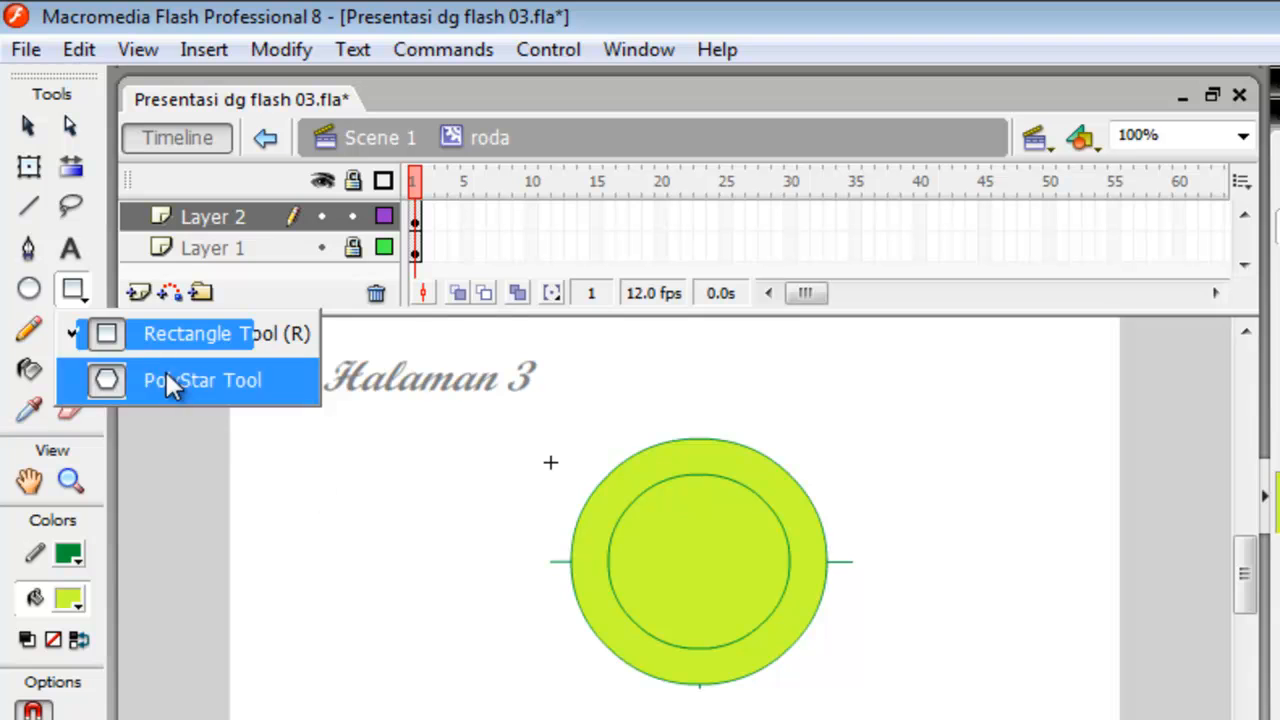
{"action": "left_click", "coordinate": [112, 342]}
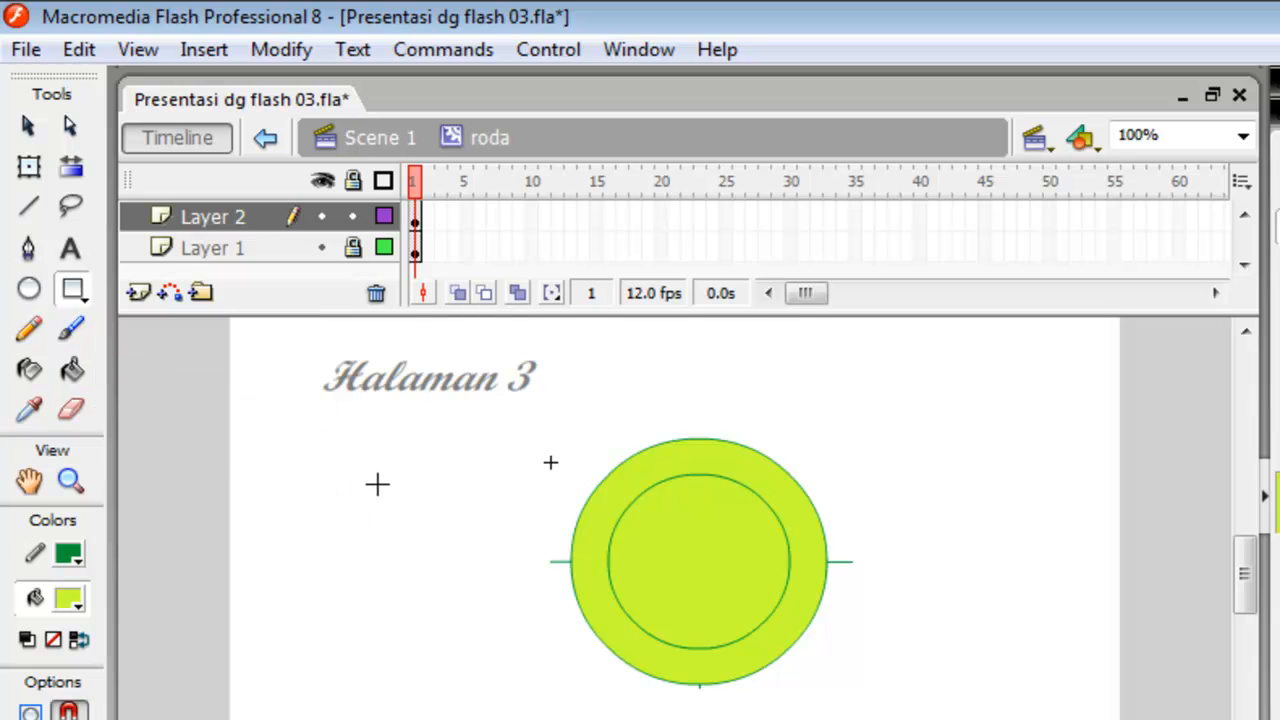
{"action": "mouse_move", "coordinate": [381, 451]}
{"action": "left_mouse_down"}
{"action": "mouse_move", "coordinate": [409, 529]}
{"action": "mouse_move", "coordinate": [421, 660]}
{"action": "left_mouse_up"}
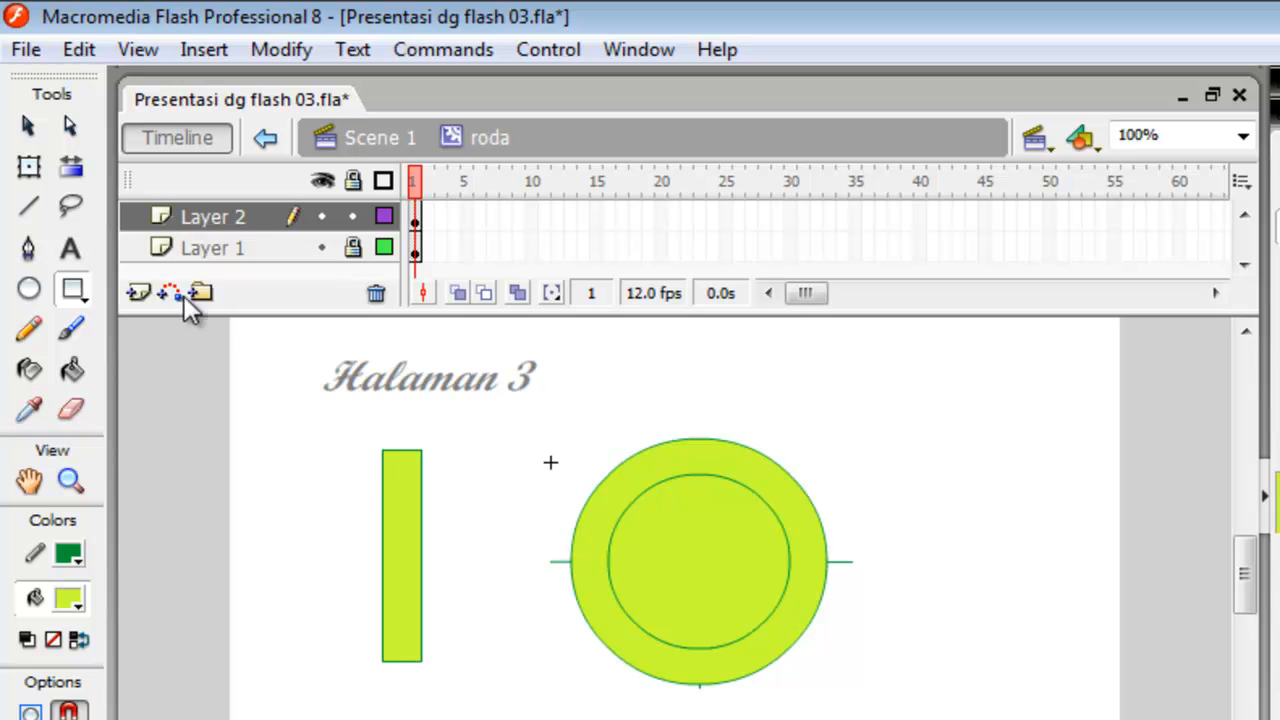
{"action": "left_click", "coordinate": [28, 126]}
{"action": "left_click_drag", "start_coordinate": [352, 496], "coordinate": [463, 686]}
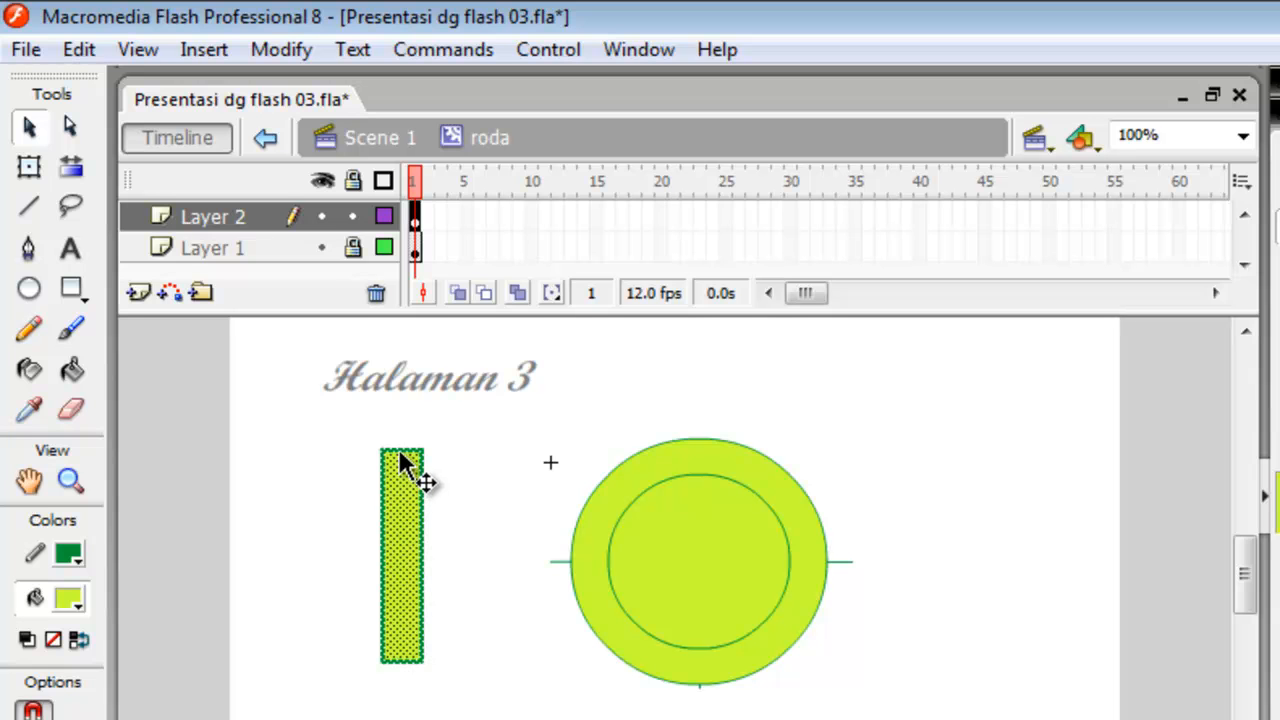
{"action": "left_click_drag", "start_coordinate": [402, 460], "coordinate": [701, 490]}
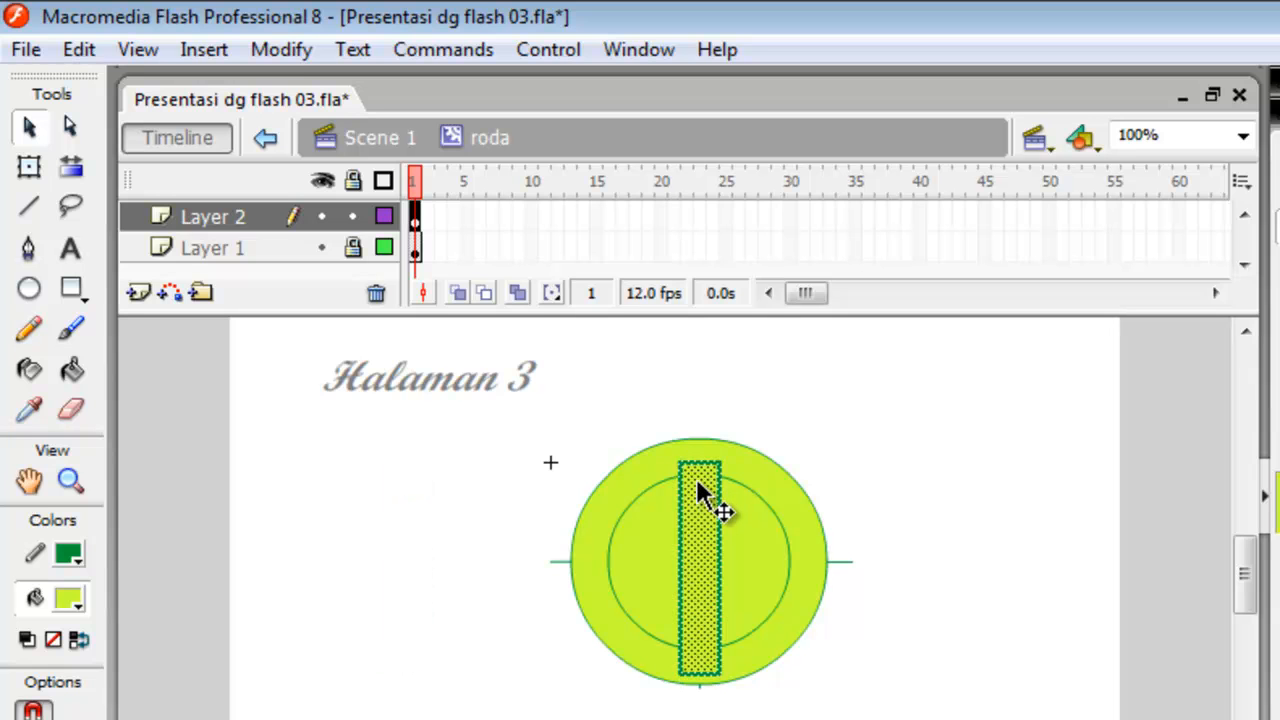
Copy the vertical bar, paste it in place and rotate the copy about 45° clockwise around its centre.
{"action": "right_click", "coordinate": [703, 578]}
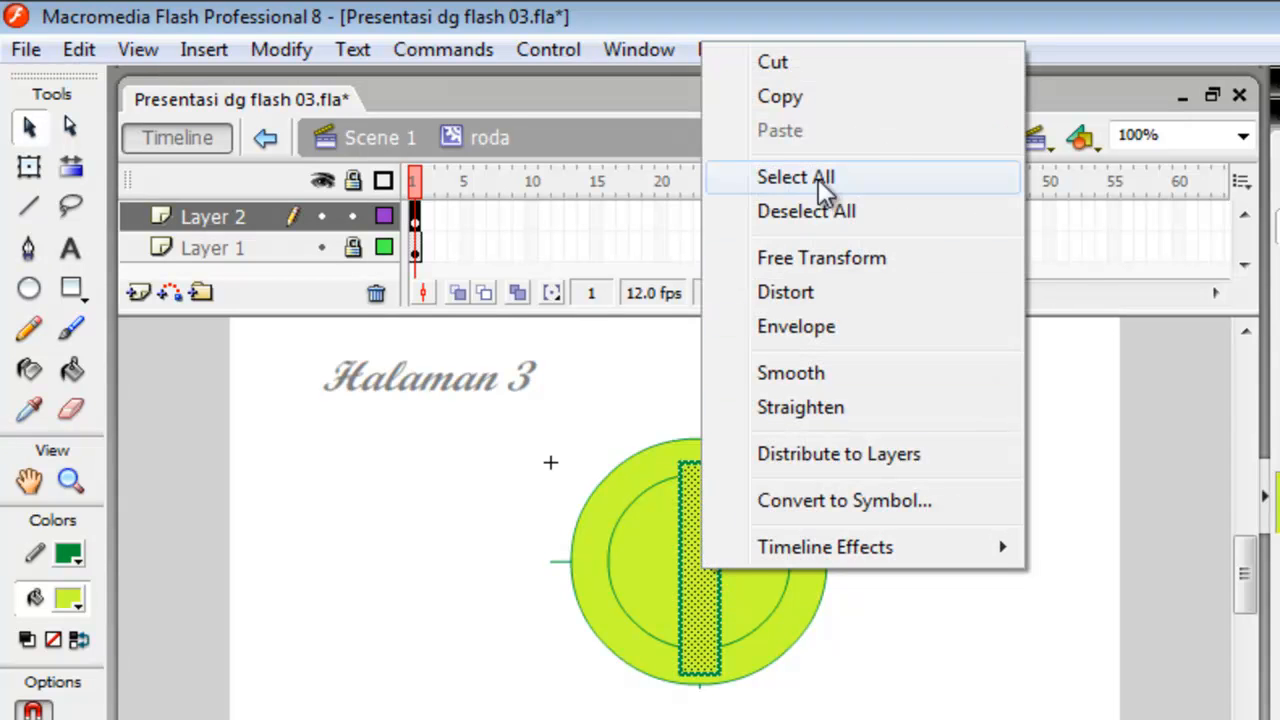
{"action": "left_click", "coordinate": [813, 100]}
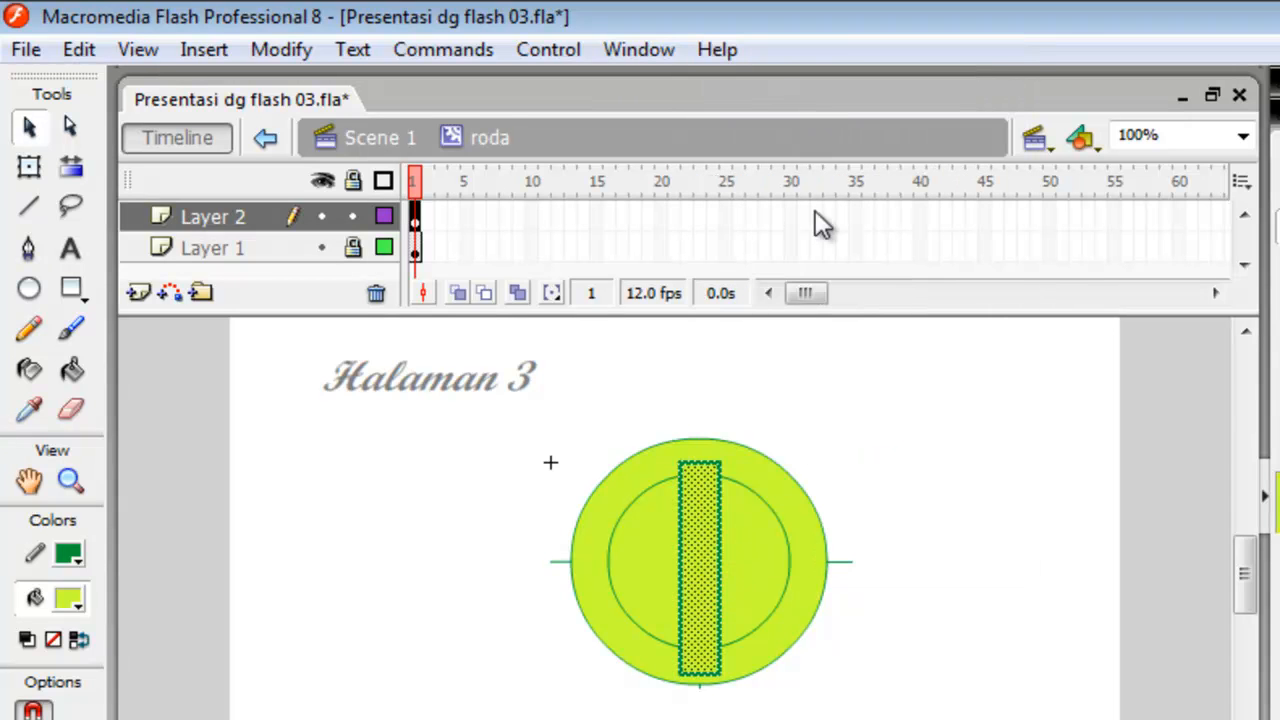
{"action": "right_click", "coordinate": [471, 507]}
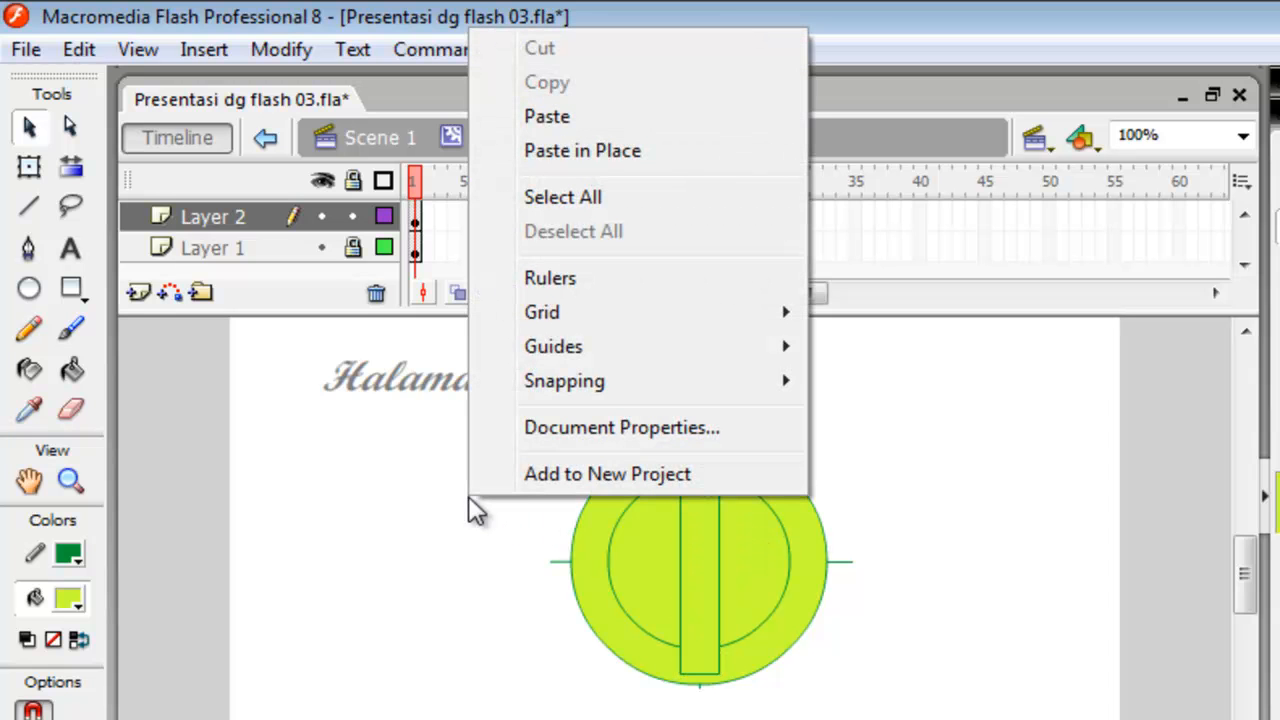
{"action": "left_click", "coordinate": [603, 155]}
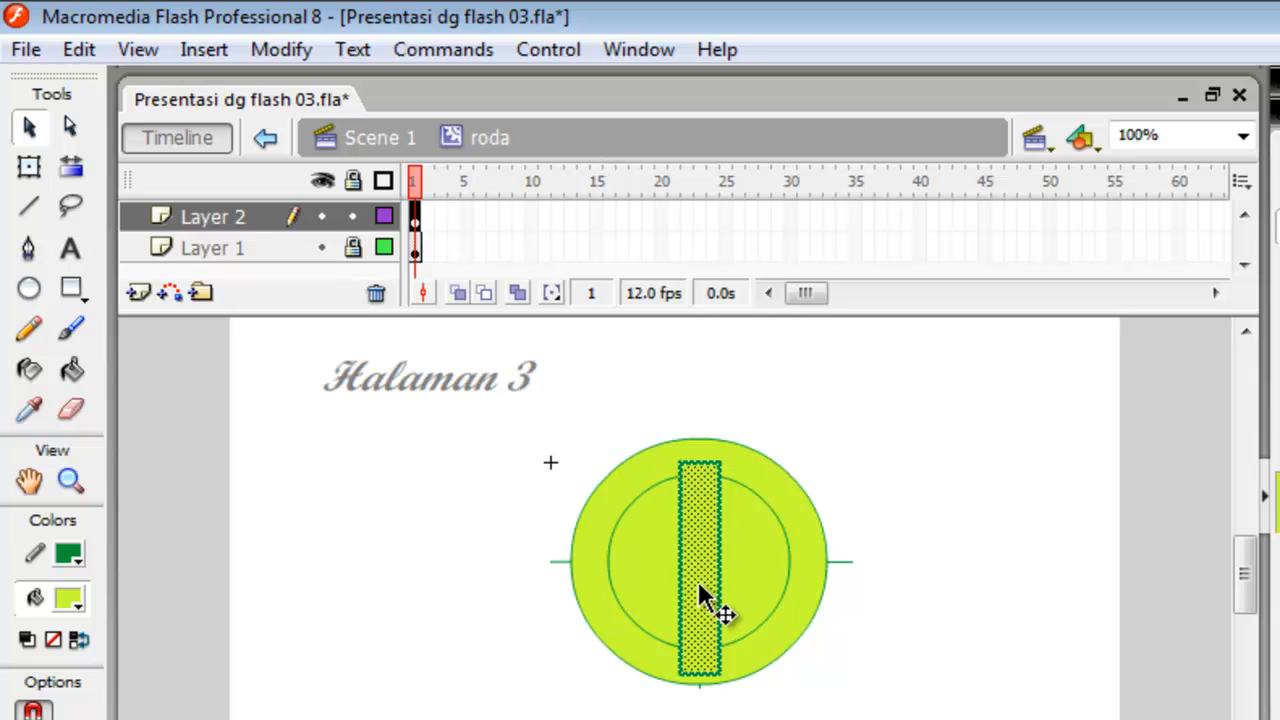
{"action": "left_click", "coordinate": [30, 170]}
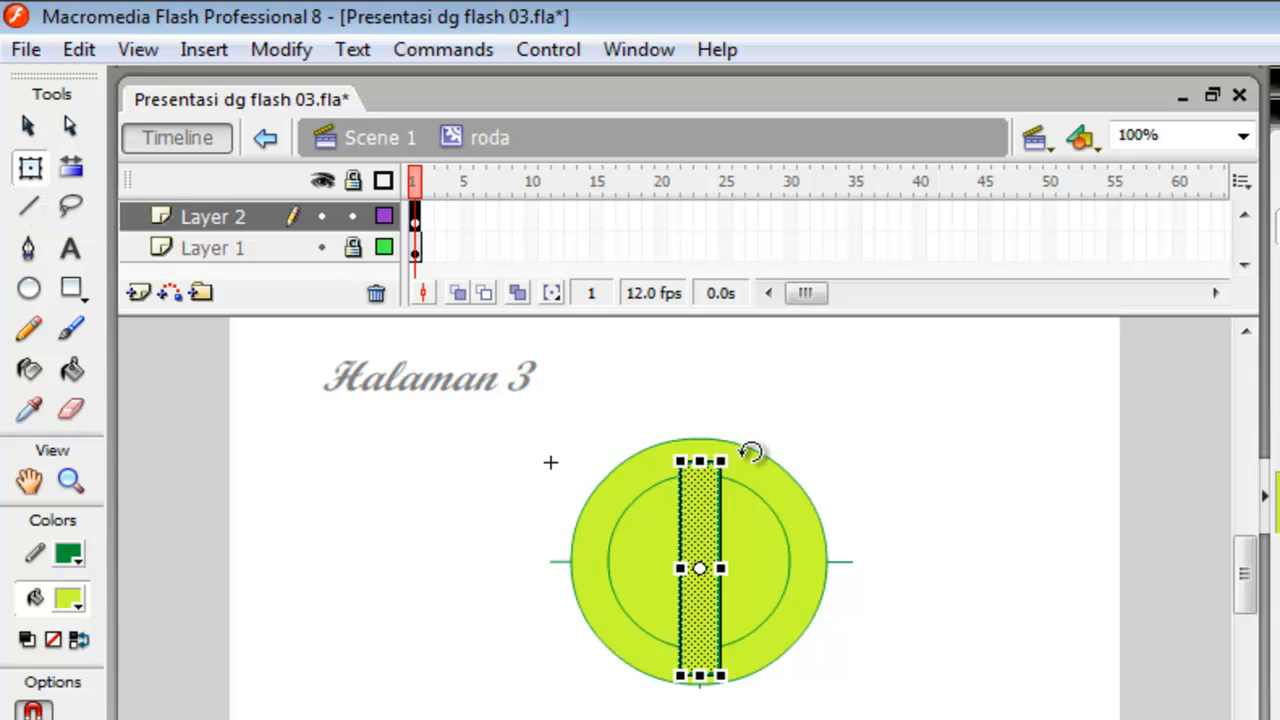
{"action": "left_click_drag", "start_coordinate": [752, 452], "coordinate": [808, 497]}
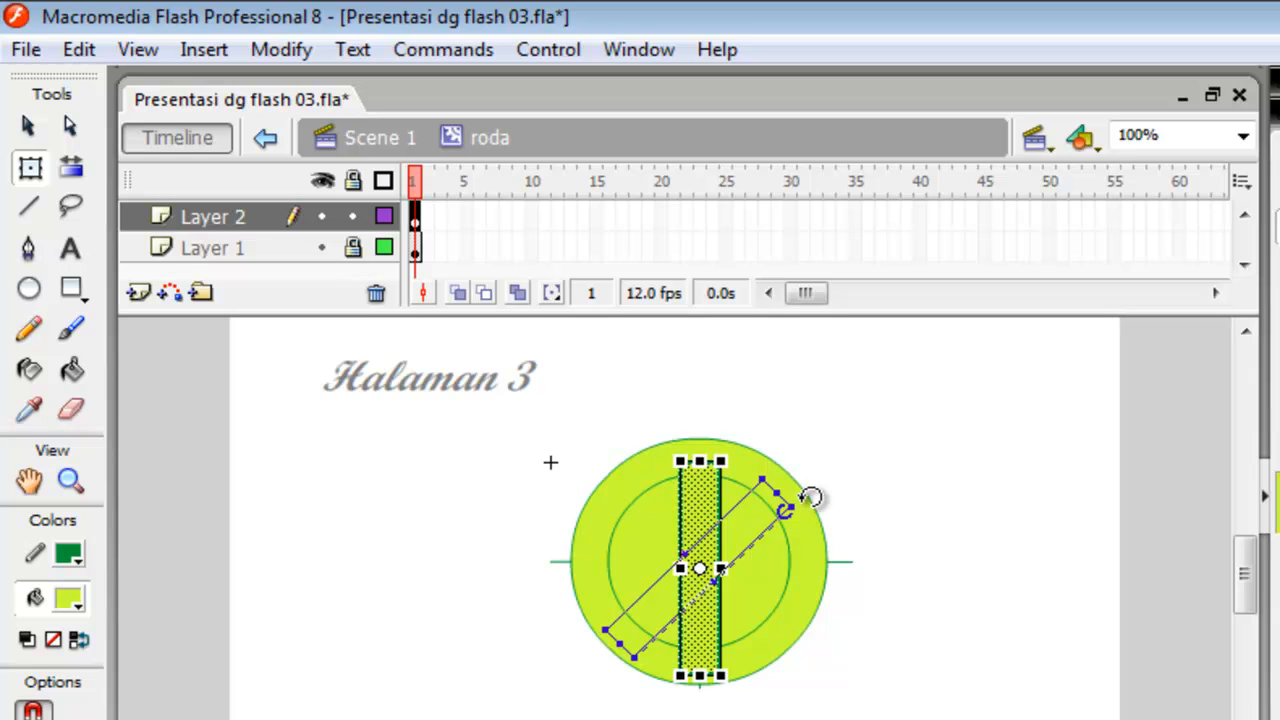
{"action": "left_click_drag", "start_coordinate": [810, 497], "coordinate": [810, 497]}
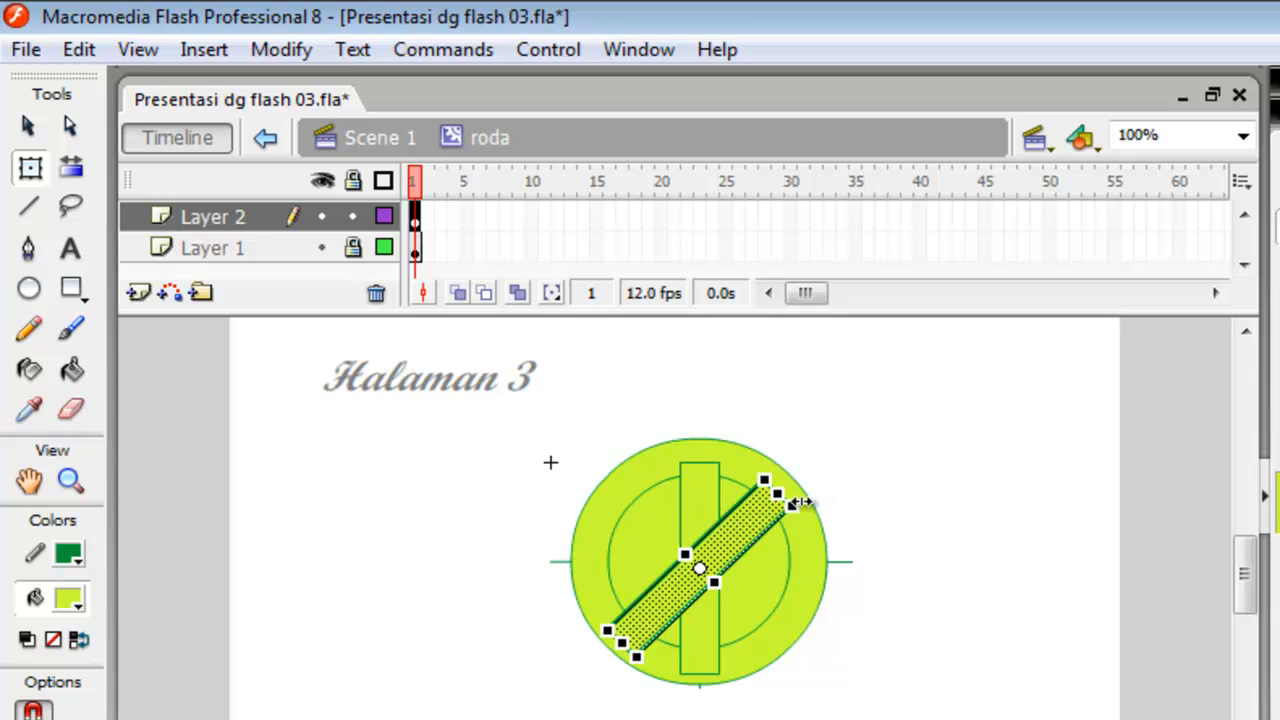
Paste another copy of the bar in place and rotate it 90° so it lies horizontally across the wheel.
{"action": "left_click", "coordinate": [445, 547]}
{"action": "right_click", "coordinate": [445, 546]}
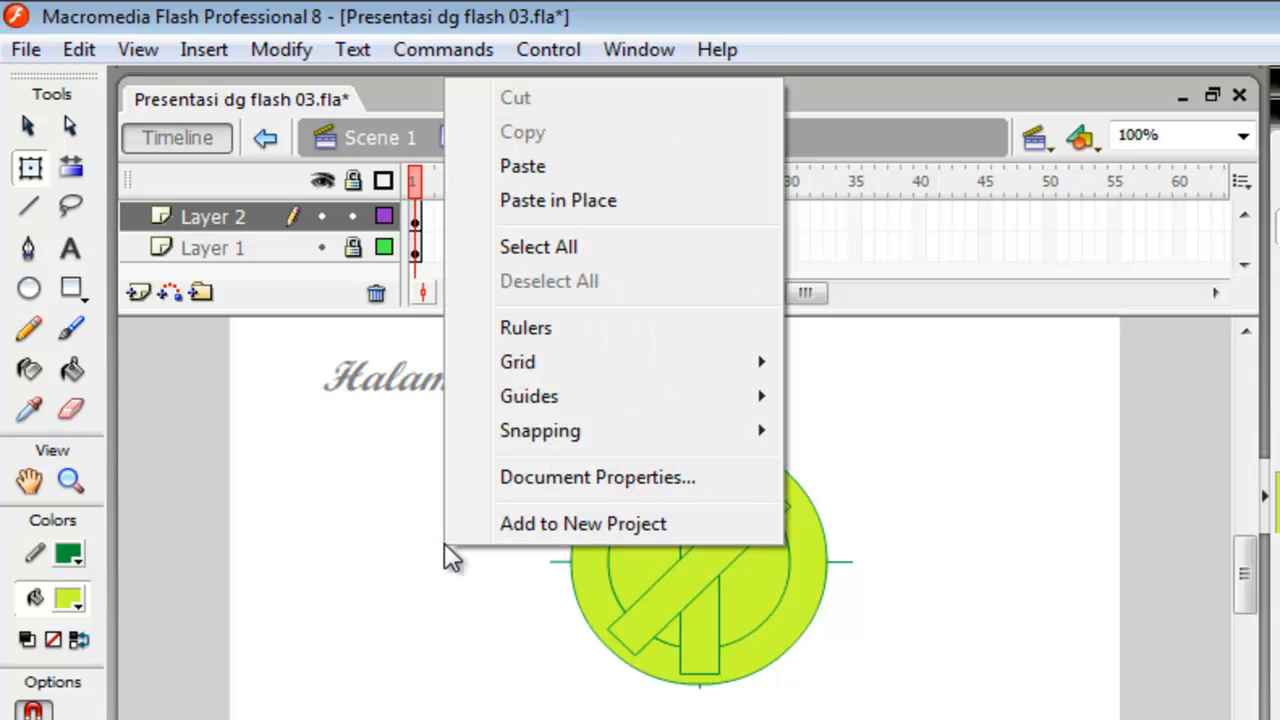
{"action": "left_click", "coordinate": [588, 203]}
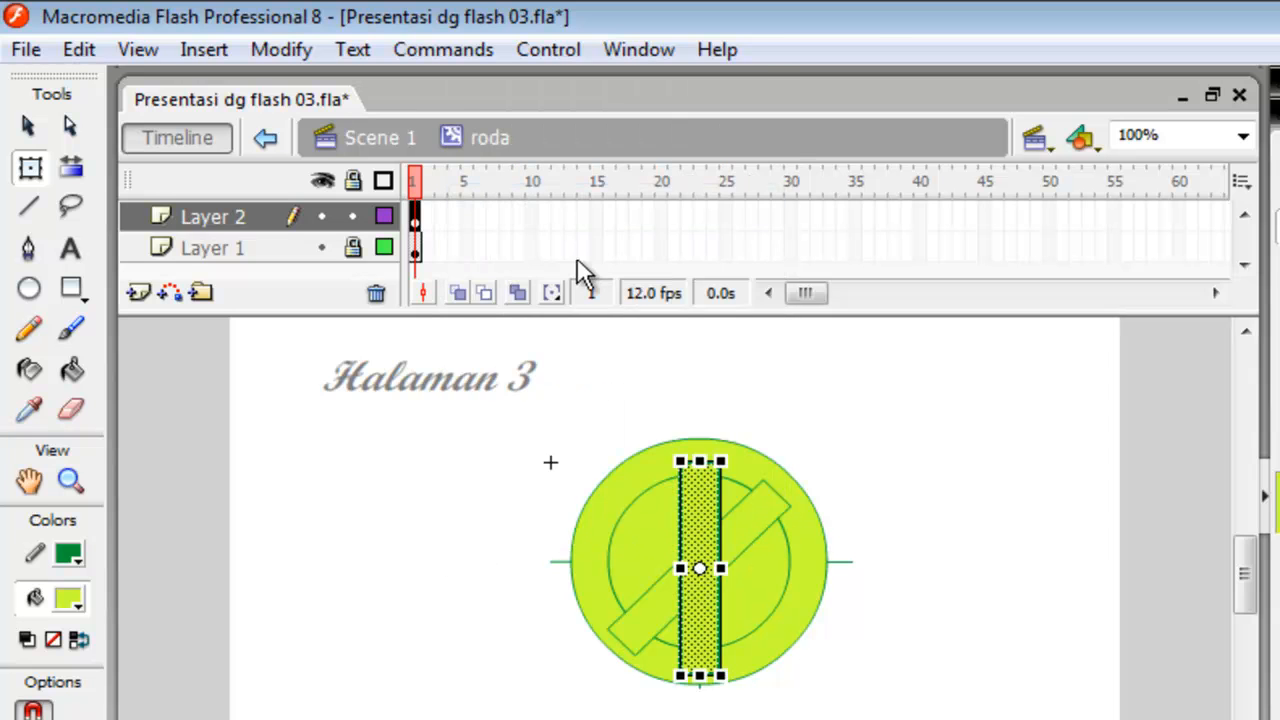
{"action": "left_click_drag", "start_coordinate": [737, 442], "coordinate": [834, 565]}
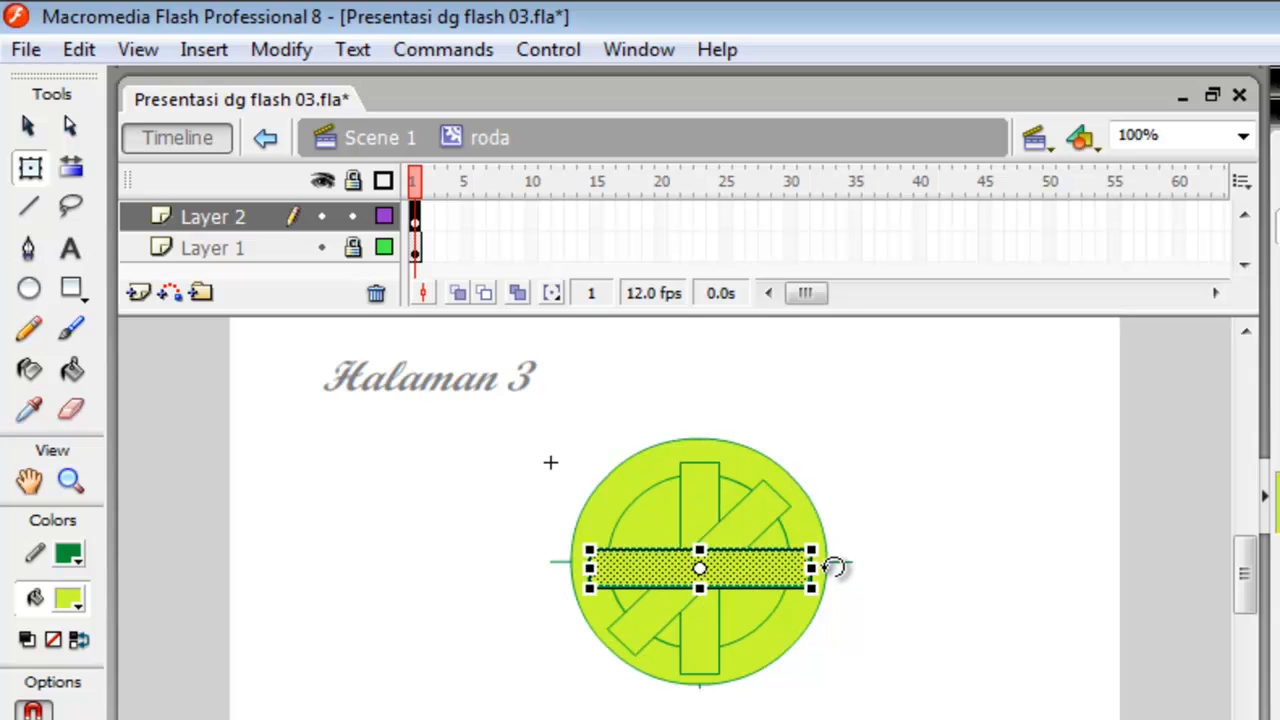
Paste one more copy of the bar in place and rotate it about 135° clockwise to form the opposite diagonal spoke.
{"action": "left_click", "coordinate": [440, 508]}
{"action": "right_click", "coordinate": [512, 503]}
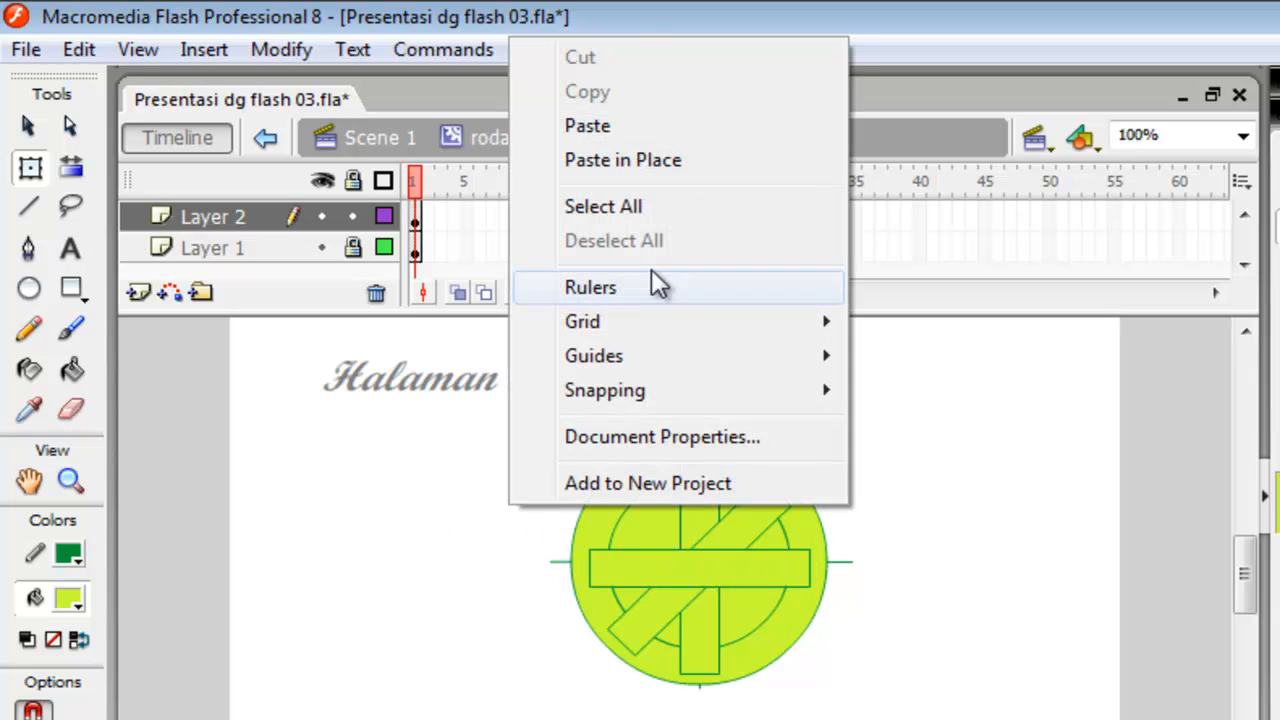
{"action": "left_click", "coordinate": [686, 162]}
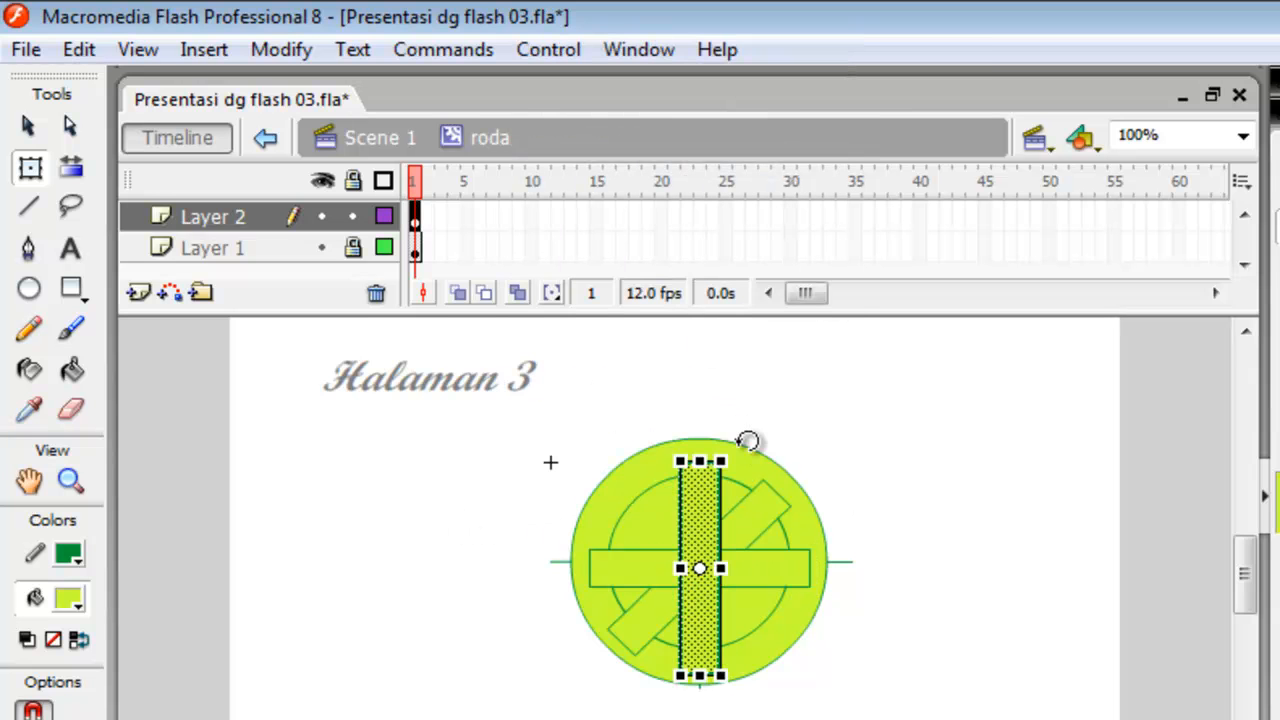
{"action": "left_click_drag", "start_coordinate": [749, 437], "coordinate": [806, 641]}
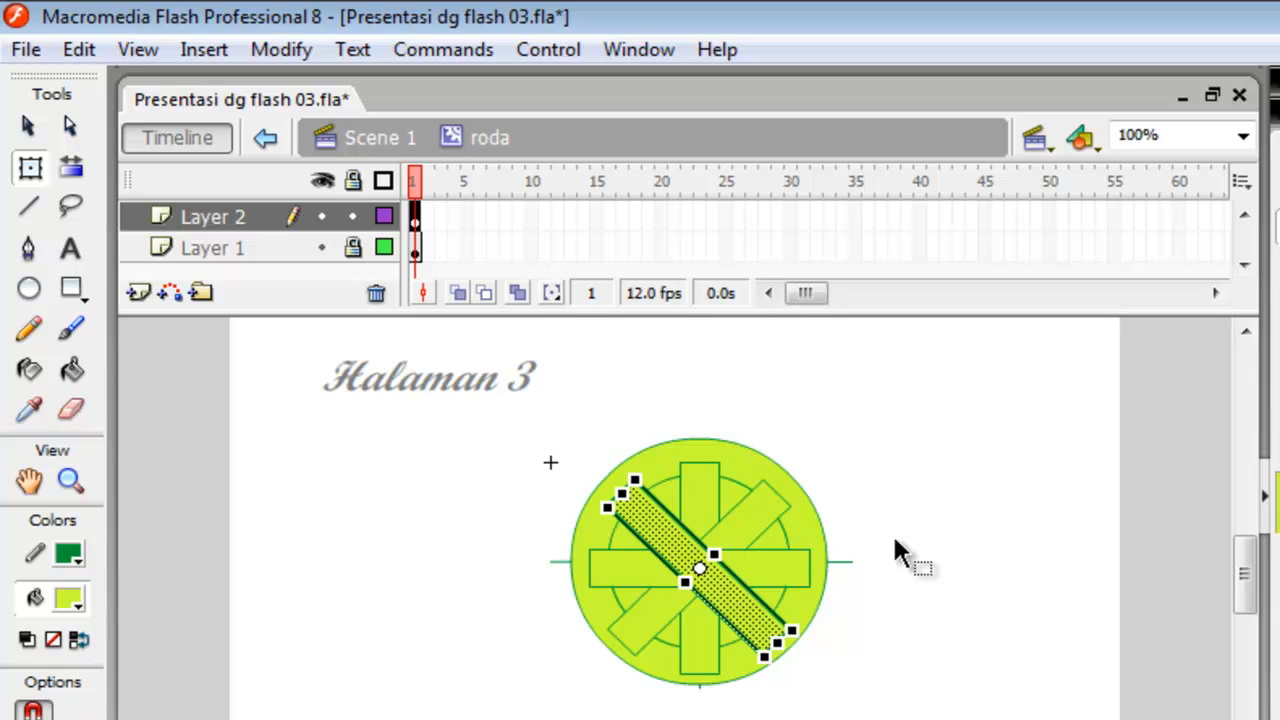
{"action": "left_click", "coordinate": [943, 545]}
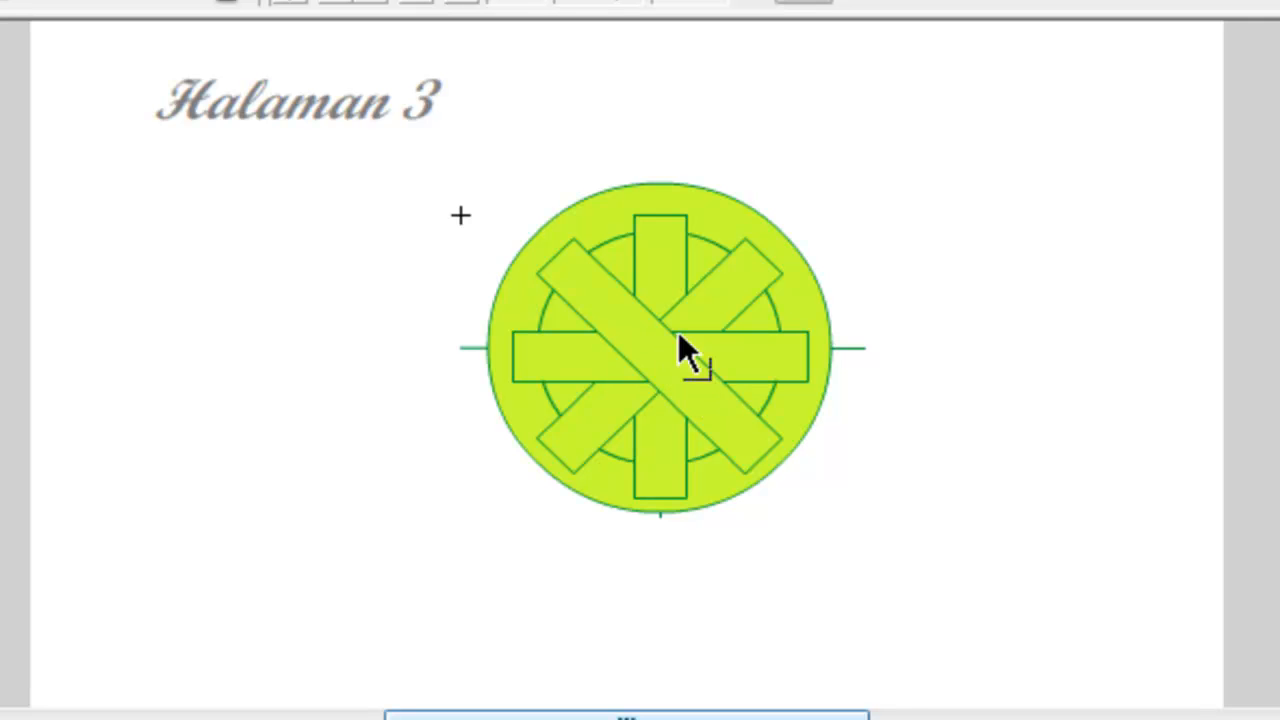
Delete the outline segments crossing the wheel's hub where the four bars overlap, merging the spokes into one shape.
{"action": "left_click", "coordinate": [1276, 1]}
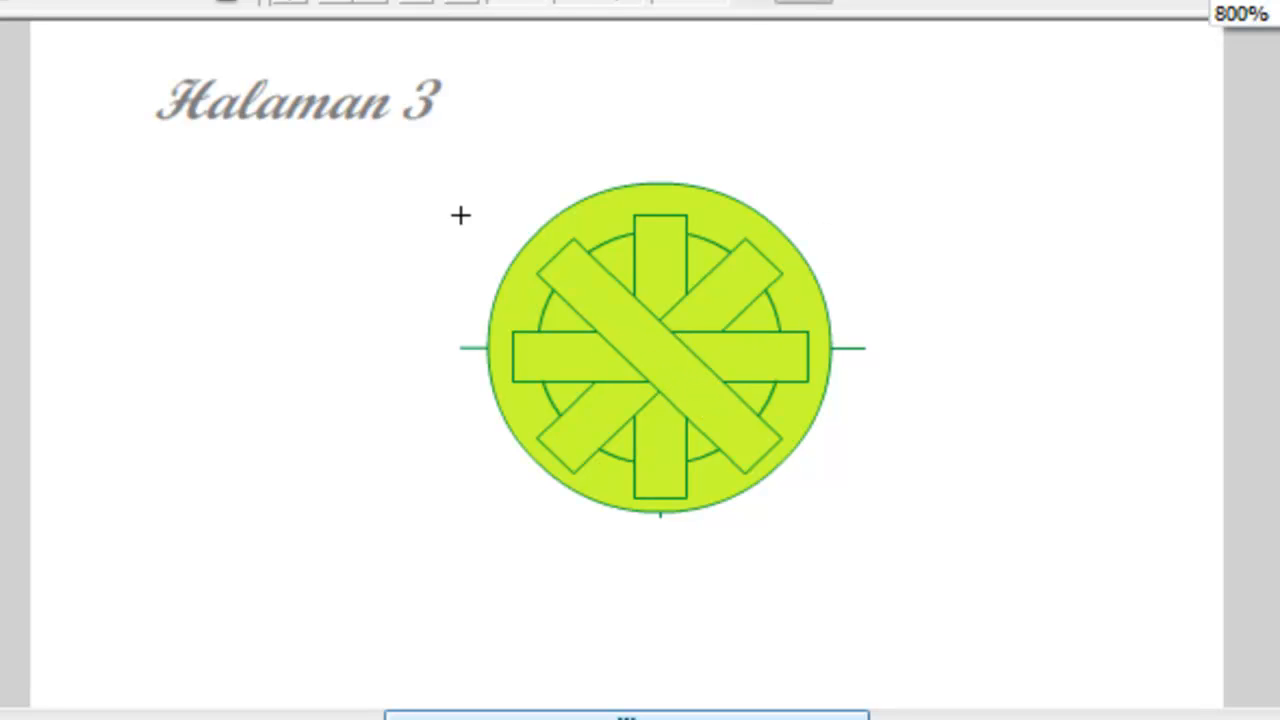
{"action": "left_click", "coordinate": [1241, 13]}
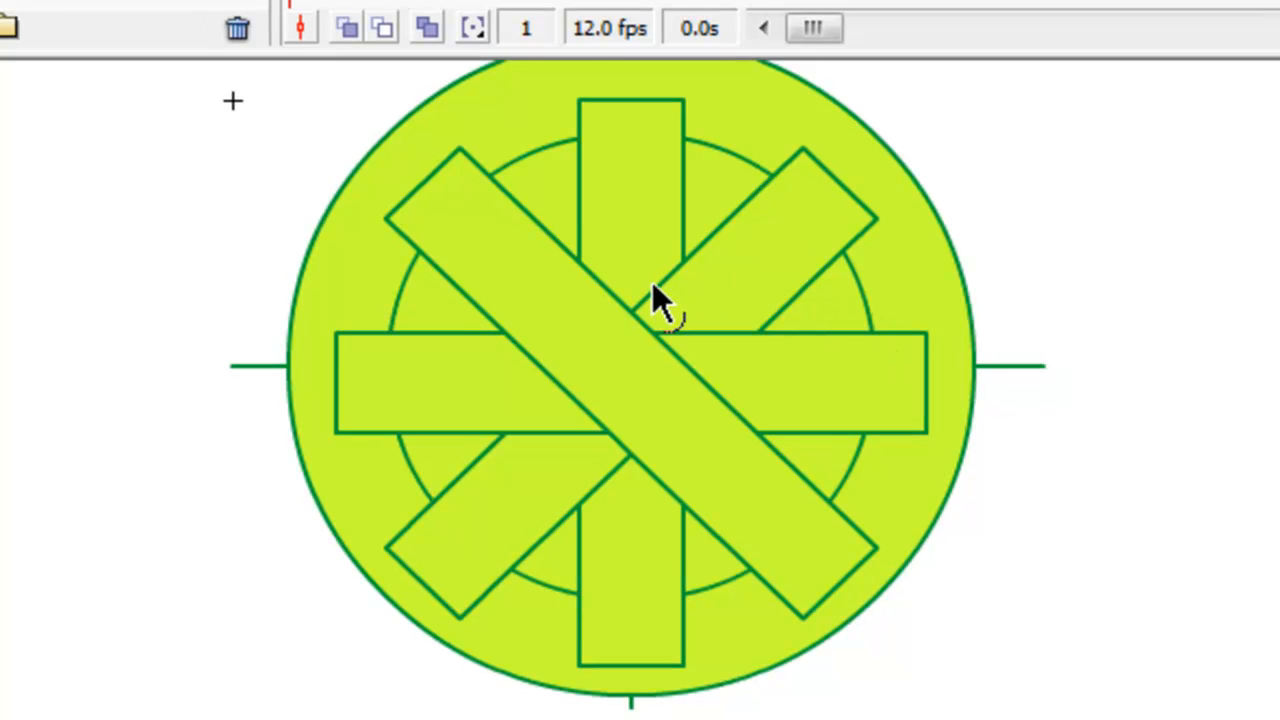
{"action": "left_click", "coordinate": [652, 284]}
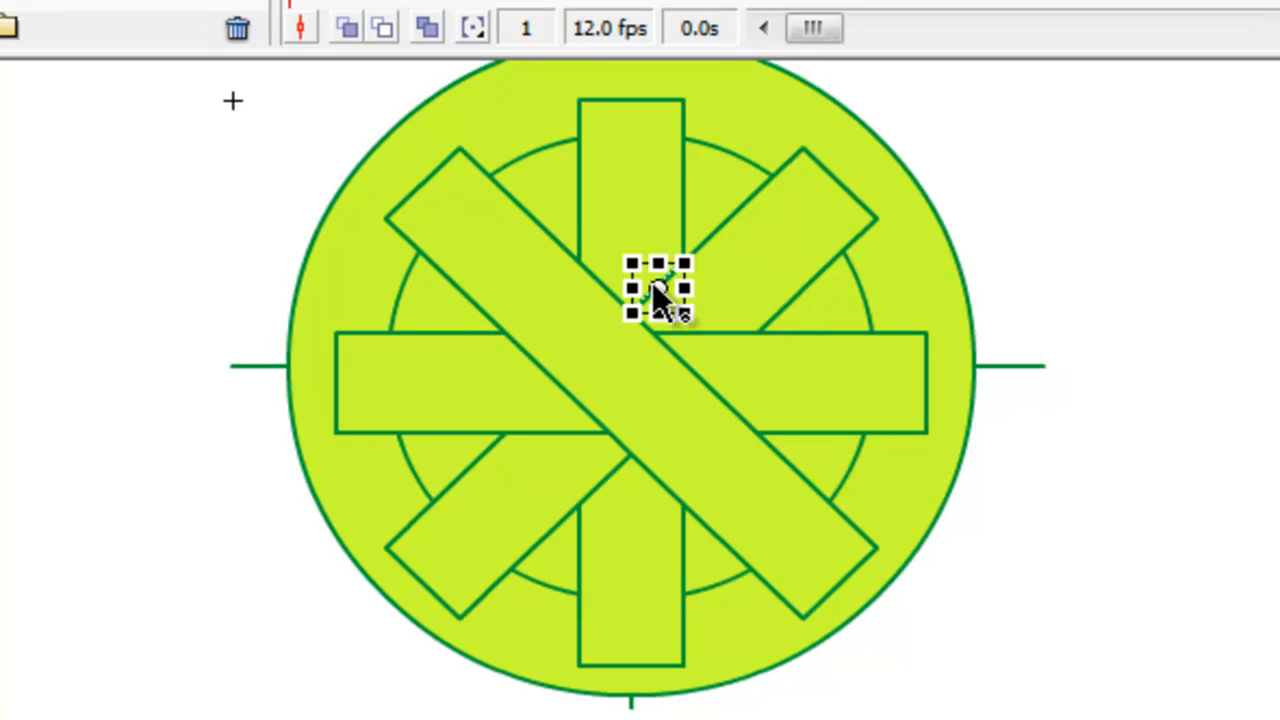
{"action": "key", "text": "v"}
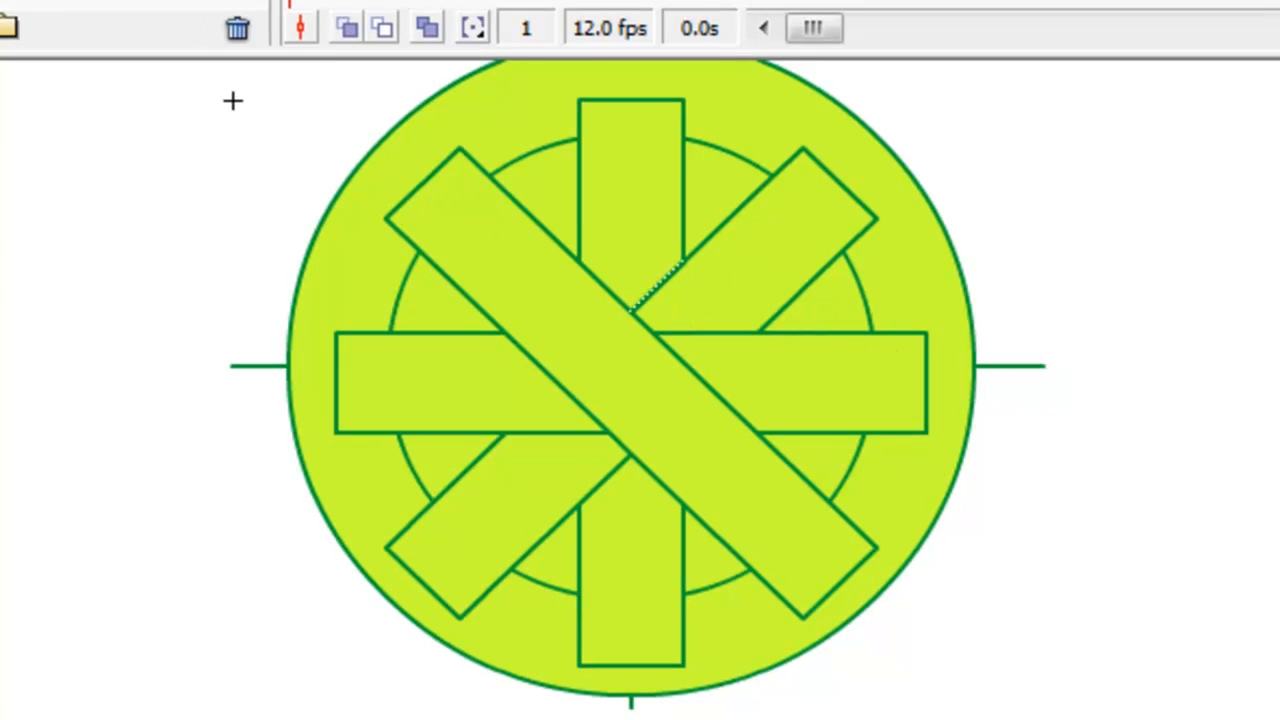
{"action": "key", "text": "Delete"}
{"action": "left_click", "coordinate": [613, 292]}
{"action": "key", "text": "Delete"}
{"action": "left_click", "coordinate": [671, 335]}
{"action": "key", "text": "Delete"}
{"action": "left_click", "coordinate": [688, 370]}
{"action": "key", "text": "Delete"}
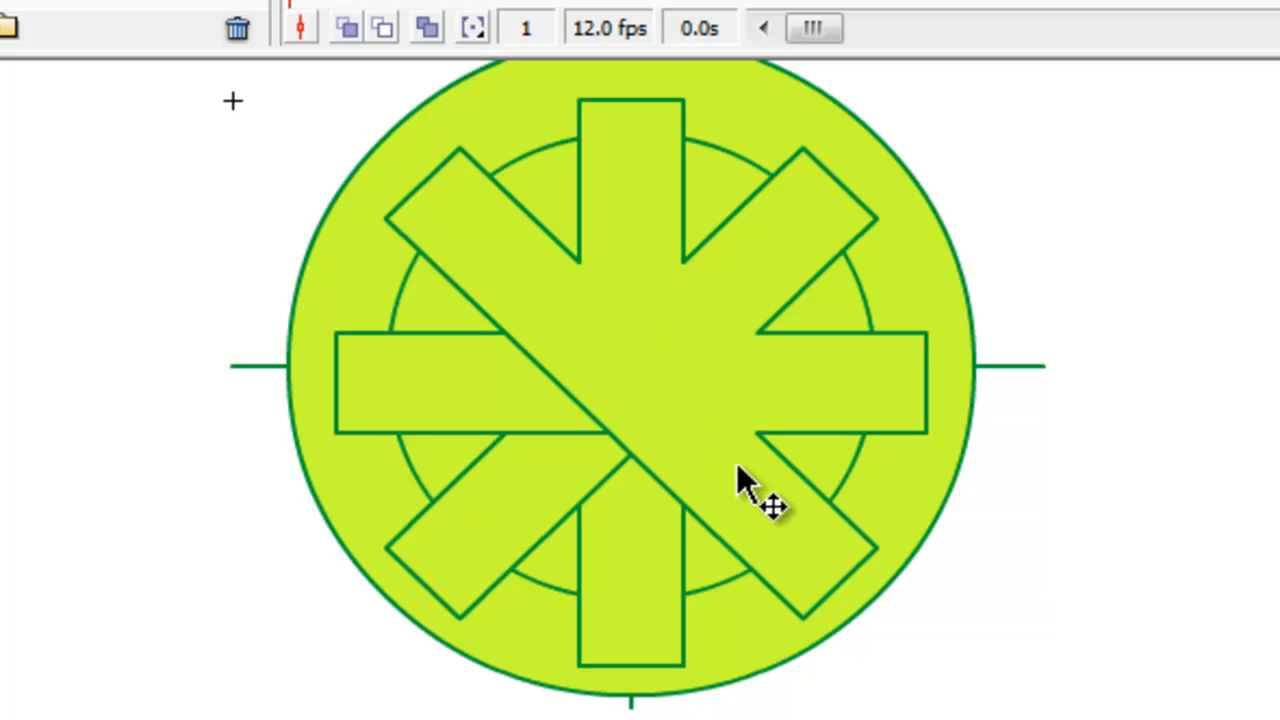
{"action": "left_click", "coordinate": [657, 481]}
{"action": "key", "text": "Delete"}
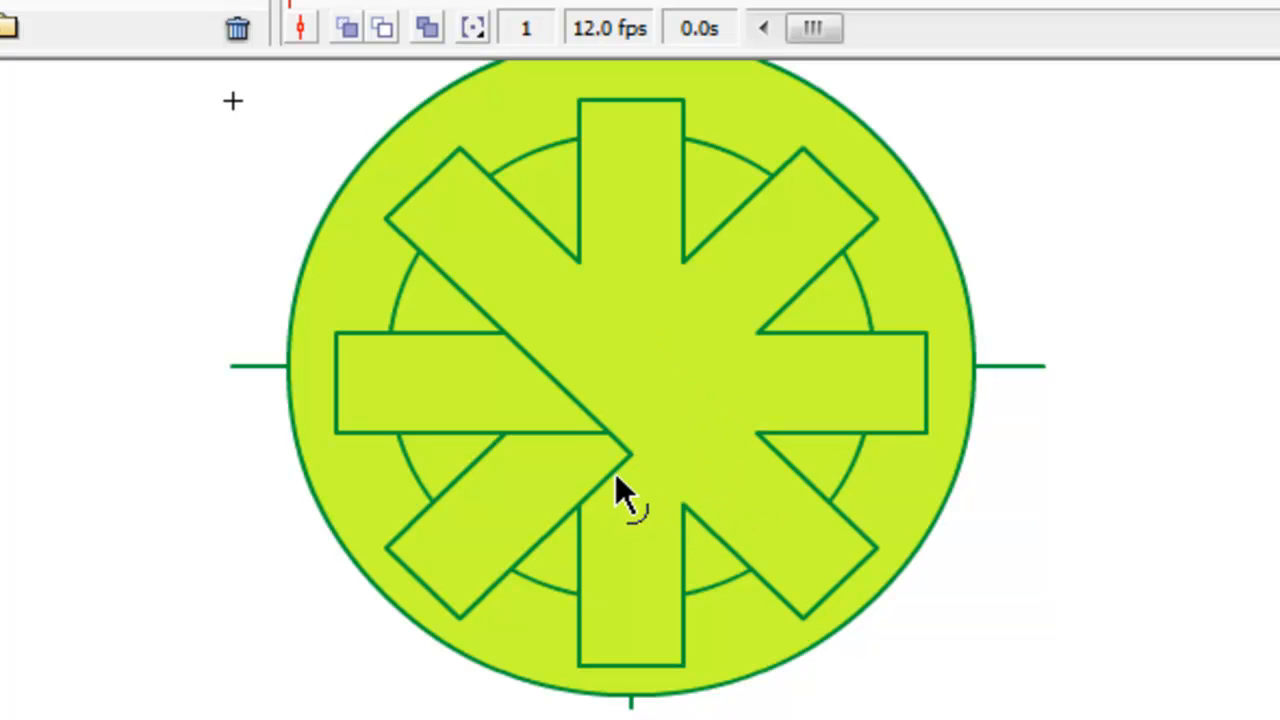
{"action": "left_click", "coordinate": [592, 434]}
{"action": "key", "text": "Delete"}
{"action": "left_click", "coordinate": [604, 435]}
{"action": "key", "text": "Delete"}
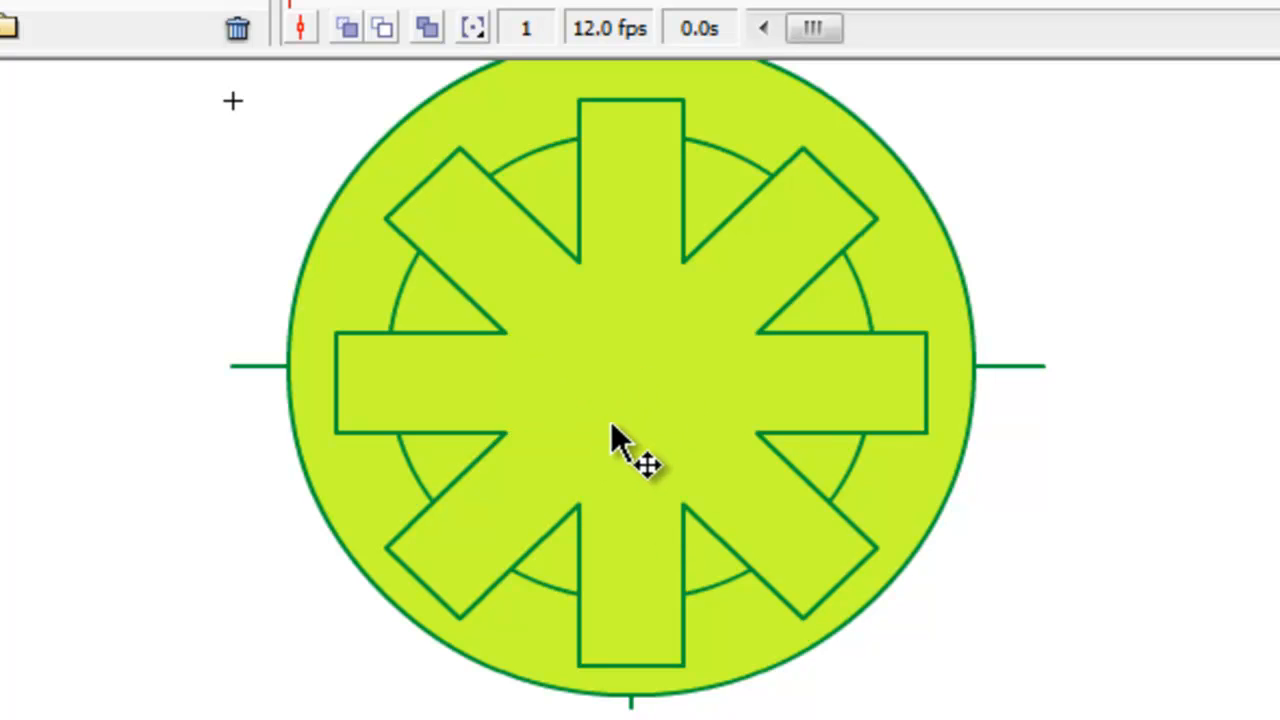
Delete the right spoke's outline segments that extend beyond the inner circle, including its end edge.
{"action": "left_click", "coordinate": [886, 433]}
{"action": "key", "text": "Delete"}
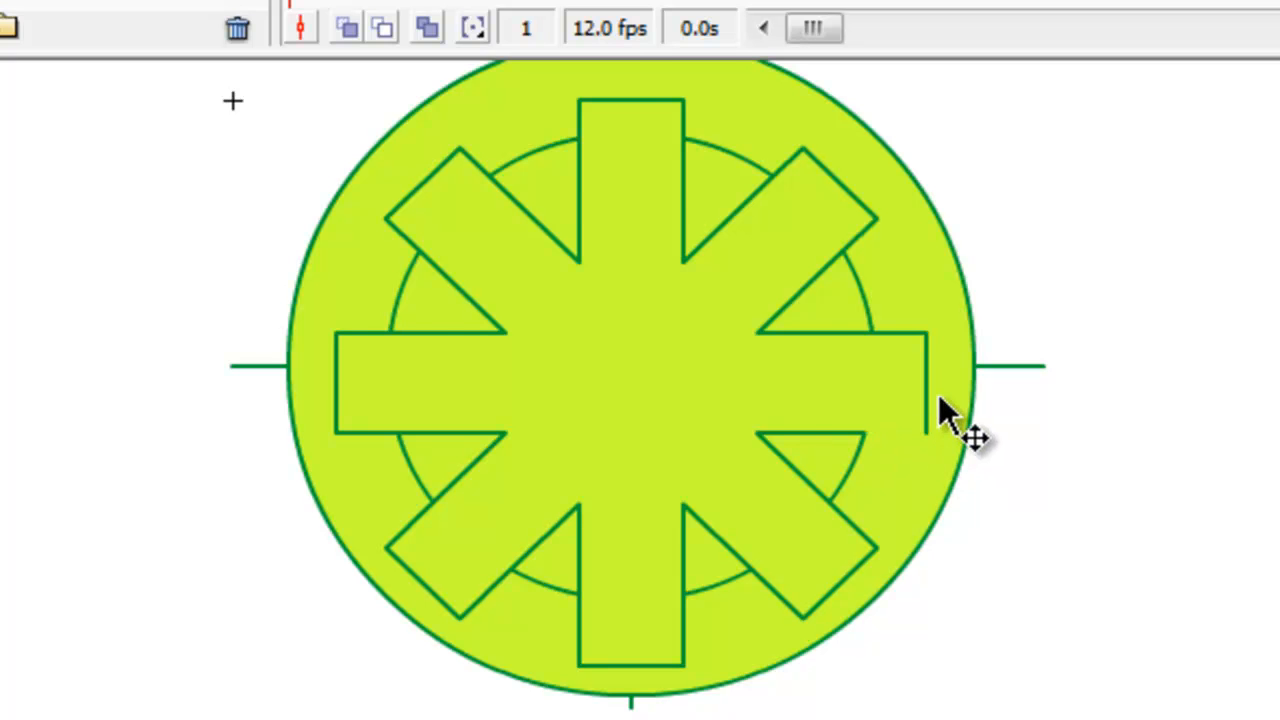
{"action": "left_click", "coordinate": [928, 388]}
{"action": "left_click", "coordinate": [927, 383]}
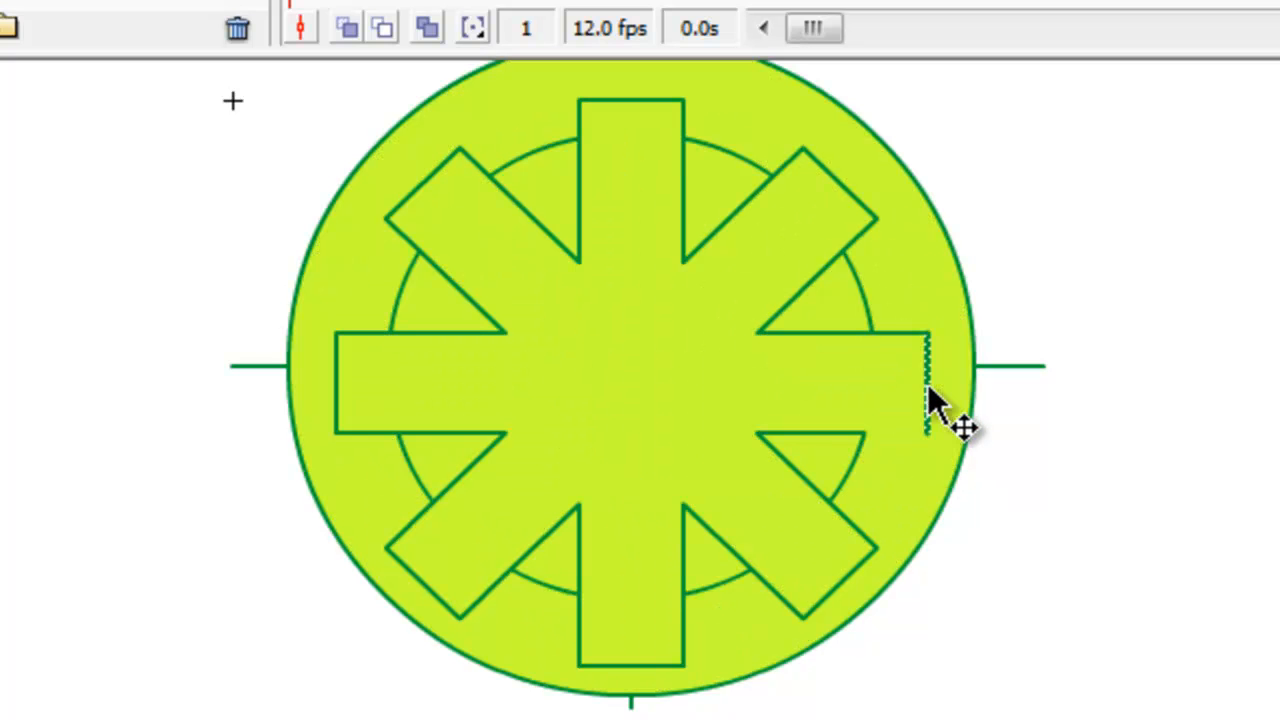
{"action": "key", "text": "Delete"}
{"action": "left_click", "coordinate": [906, 331]}
{"action": "key", "text": "Delete"}
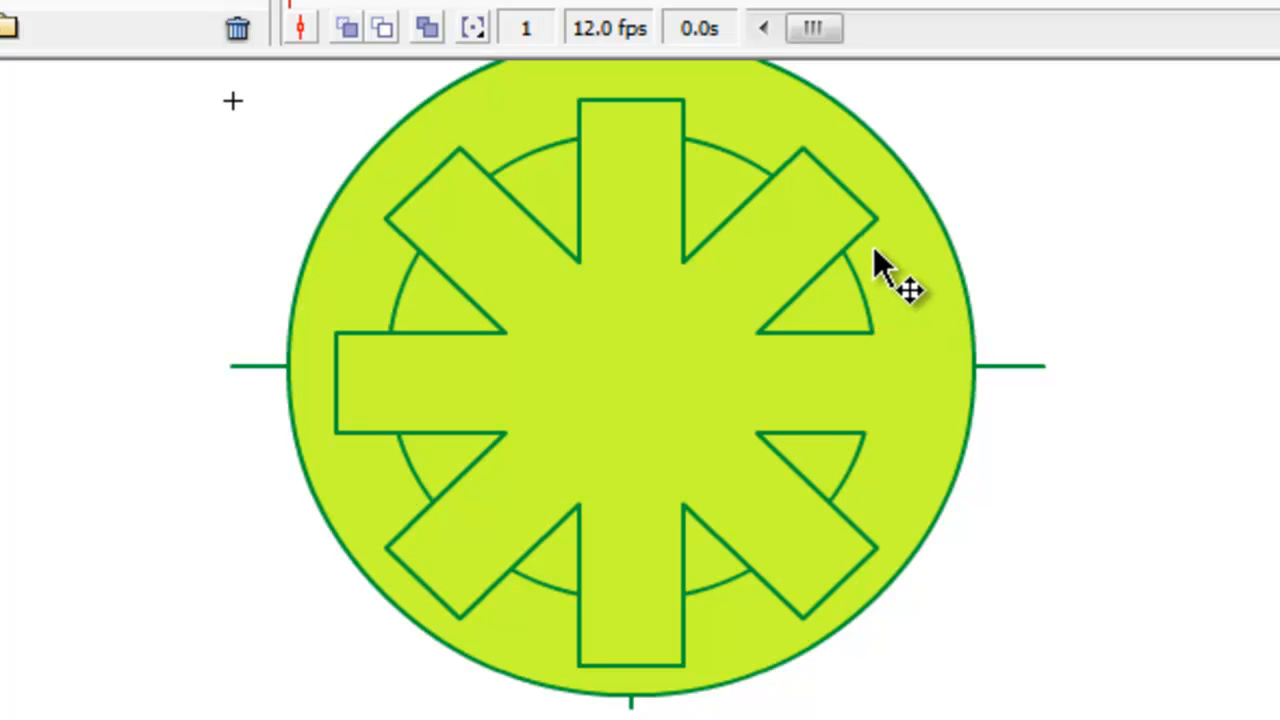
Delete the upper-right spoke's end edge and its side segments outside the inner circle.
{"action": "left_click", "coordinate": [861, 238]}
{"action": "key", "text": "Delete"}
{"action": "left_click", "coordinate": [855, 207]}
{"action": "key", "text": "Delete"}
{"action": "left_click", "coordinate": [787, 168]}
{"action": "key", "text": "Delete"}
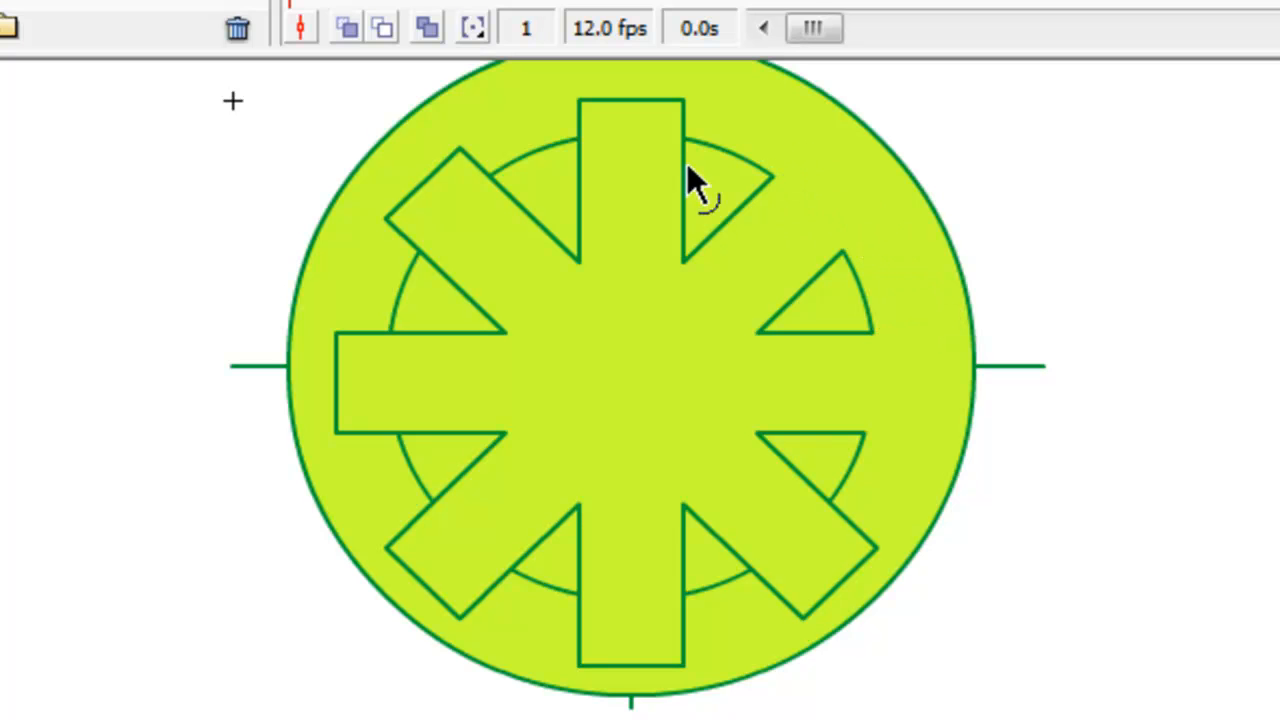
Delete the top spoke's end edge and both side segments that project past the inner circle.
{"action": "left_click", "coordinate": [671, 110]}
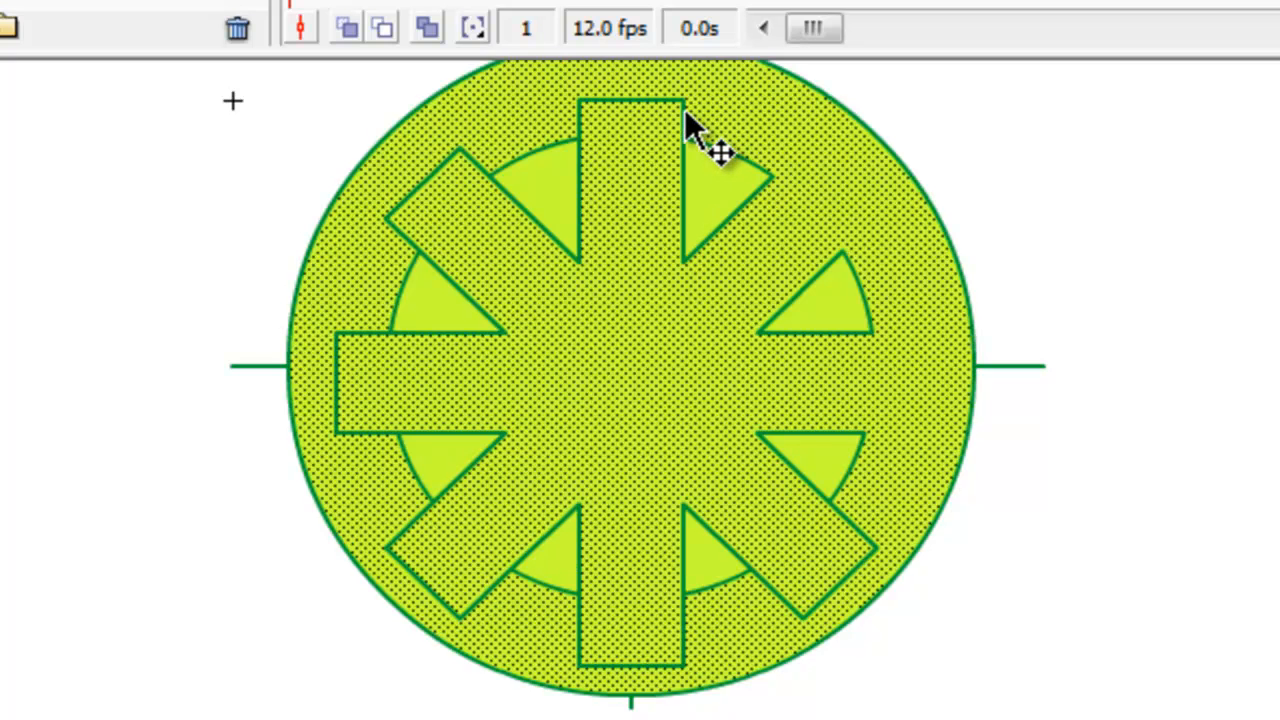
{"action": "left_click", "coordinate": [685, 109]}
{"action": "key", "text": "Delete"}
{"action": "left_click", "coordinate": [665, 100]}
{"action": "key", "text": "Delete"}
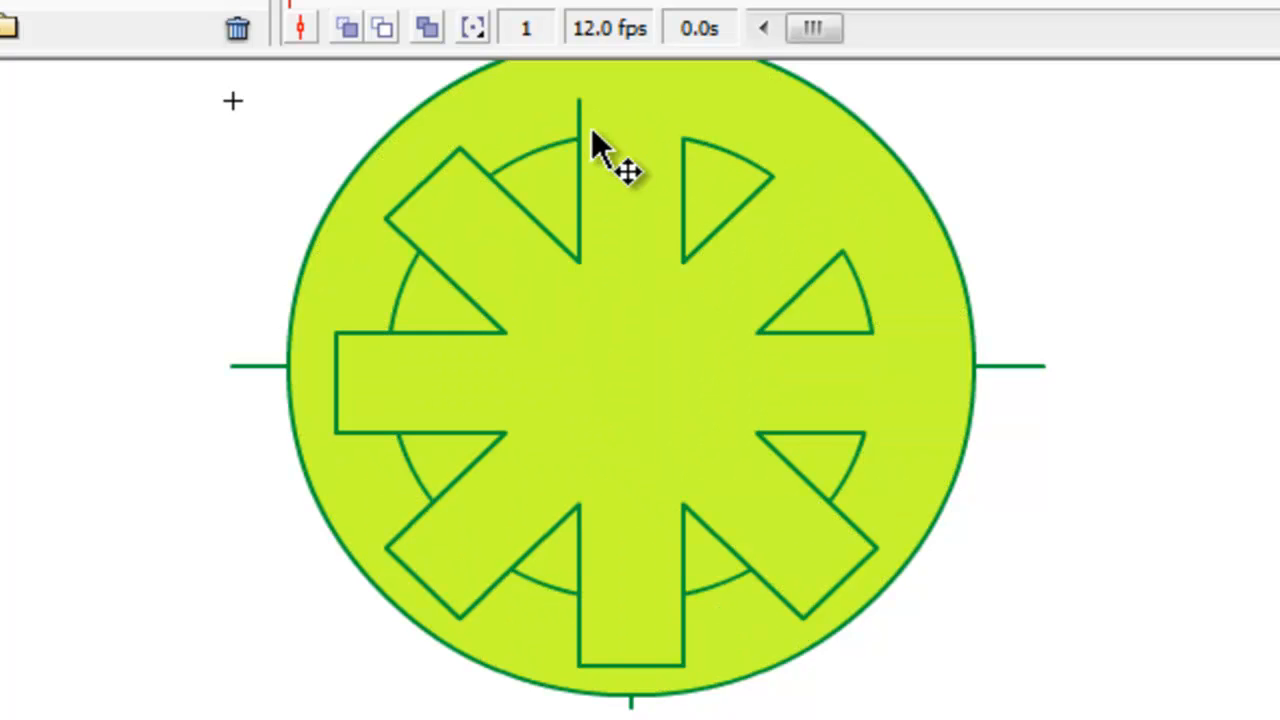
{"action": "left_click", "coordinate": [583, 123]}
{"action": "key", "text": "Delete"}
Delete the three outline segments of the upper-left spoke lying outside the inner circle.
{"action": "left_click", "coordinate": [469, 161]}
{"action": "key", "text": "Delete"}
{"action": "left_click", "coordinate": [431, 172]}
{"action": "key", "text": "Delete"}
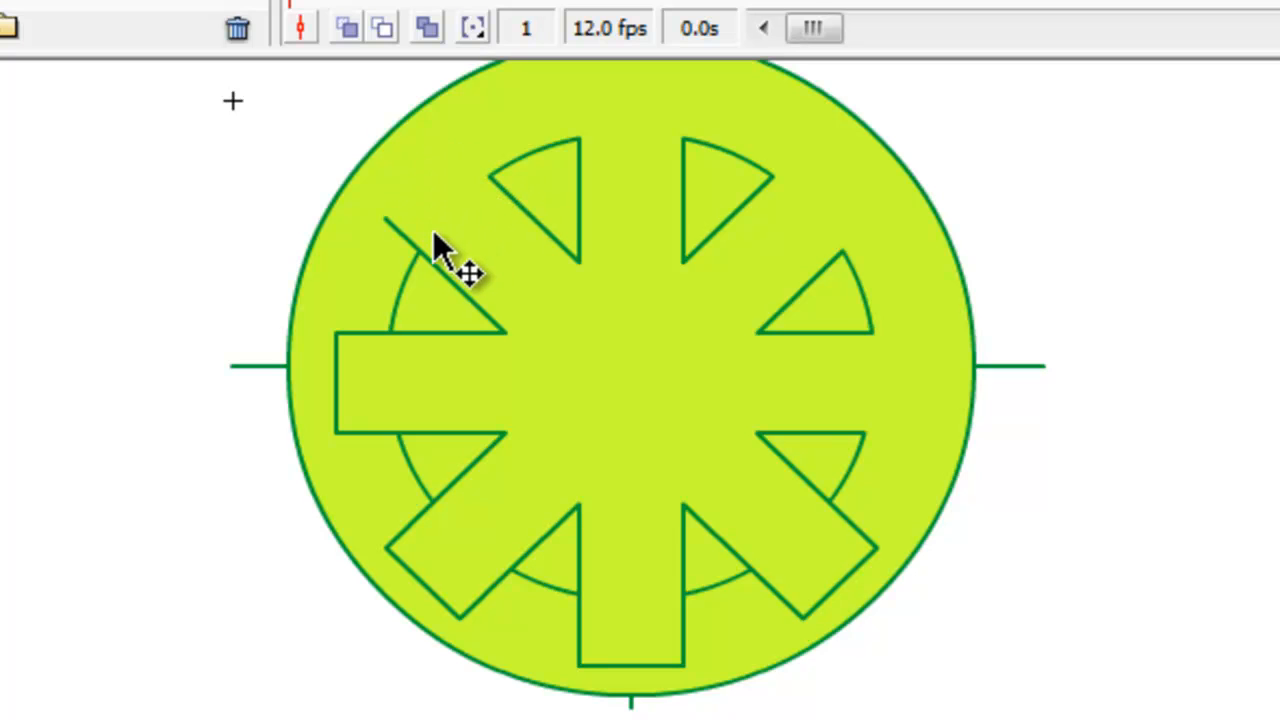
{"action": "left_click", "coordinate": [398, 231]}
{"action": "key", "text": "Delete"}
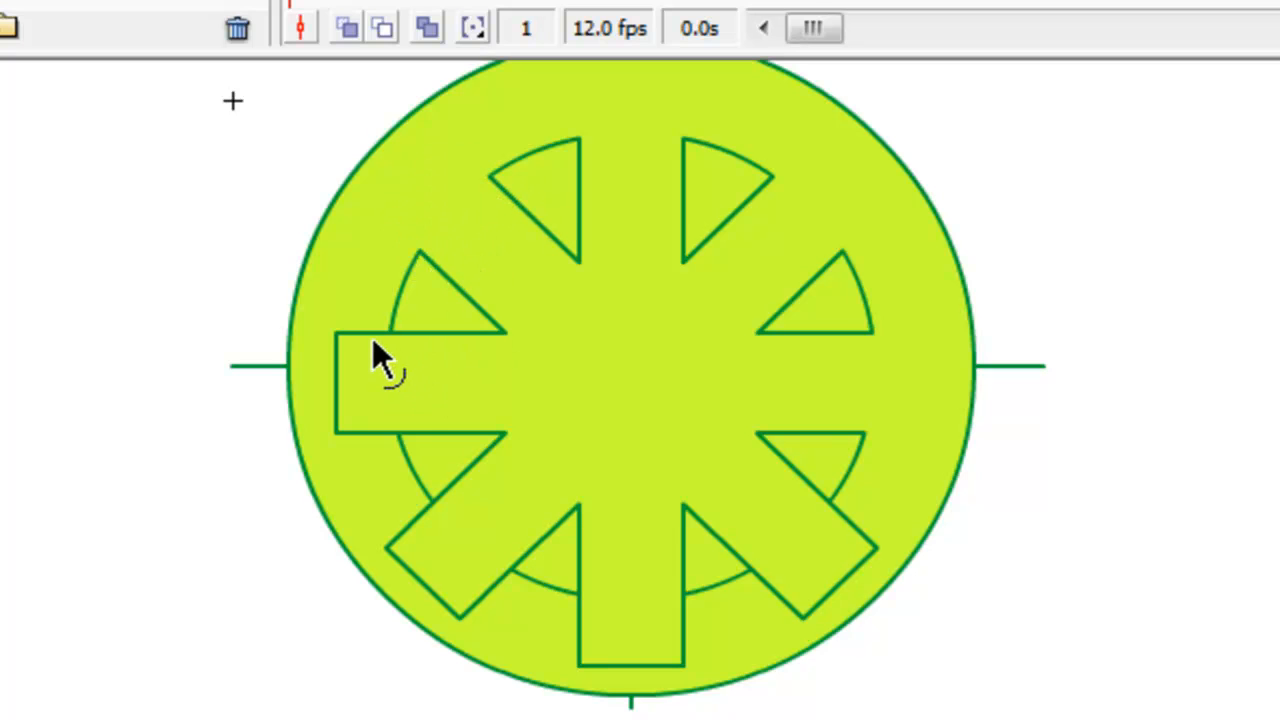
Delete the left spoke's end edge and both side segments that extend beyond the inner circle.
{"action": "left_click", "coordinate": [368, 334]}
{"action": "key", "text": "Delete"}
{"action": "left_click", "coordinate": [349, 430]}
{"action": "key", "text": "Delete"}
{"action": "left_click", "coordinate": [336, 390]}
{"action": "key", "text": "Delete"}
Delete the three outline segments of the lower-left spoke that project past the inner circle.
{"action": "left_click", "coordinate": [422, 508]}
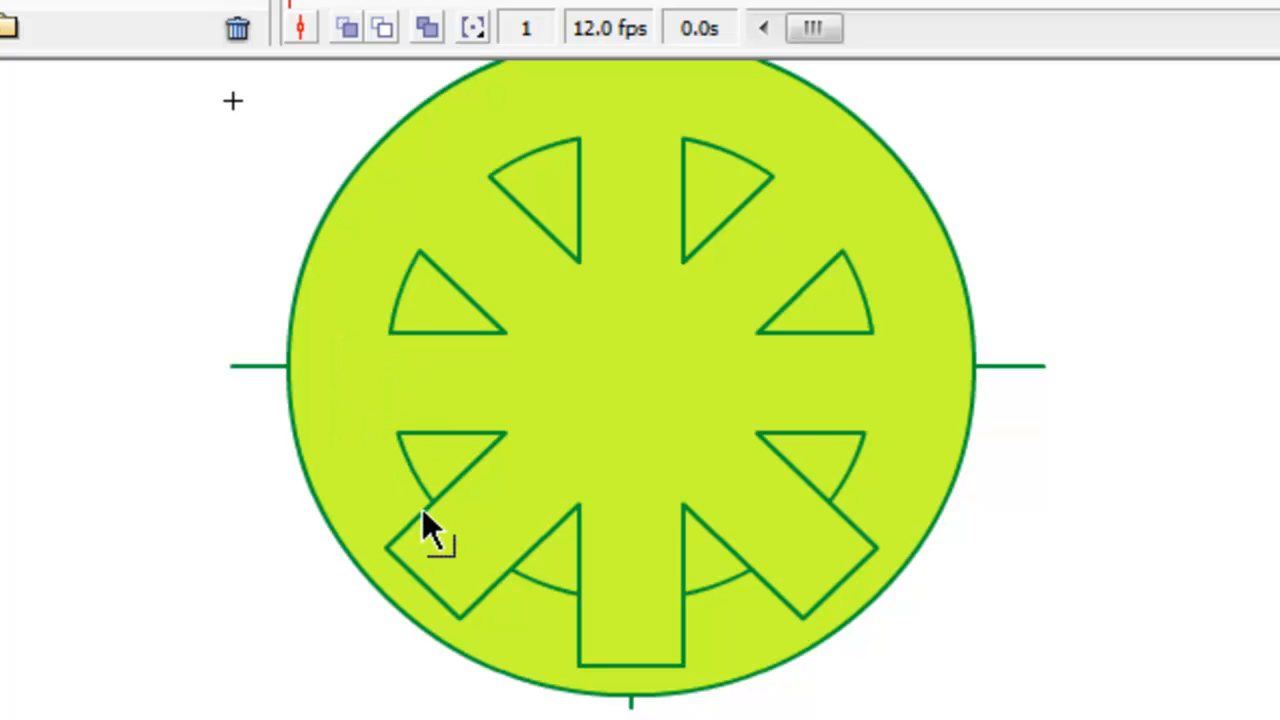
{"action": "left_click", "coordinate": [491, 589]}
{"action": "key", "text": "Delete"}
{"action": "left_click", "coordinate": [441, 594]}
{"action": "key", "text": "Delete"}
Delete the bottom spoke's side segments outside the inner circle together with its end edge.
{"action": "key", "text": "Delete"}
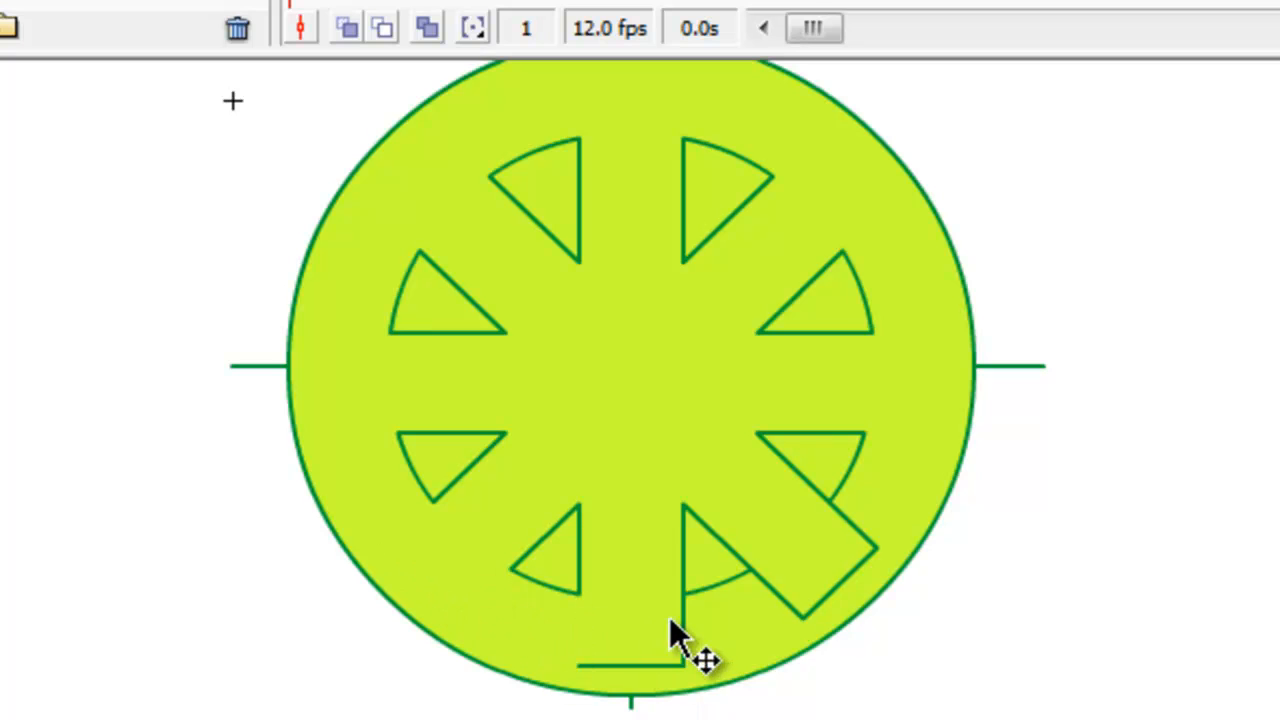
{"action": "left_click", "coordinate": [674, 614]}
{"action": "left_click", "coordinate": [682, 614]}
{"action": "key", "text": "Delete"}
Delete the lower-right spoke's end edge and its two side segments lying outside the inner circle.
{"action": "key", "text": "Delete"}
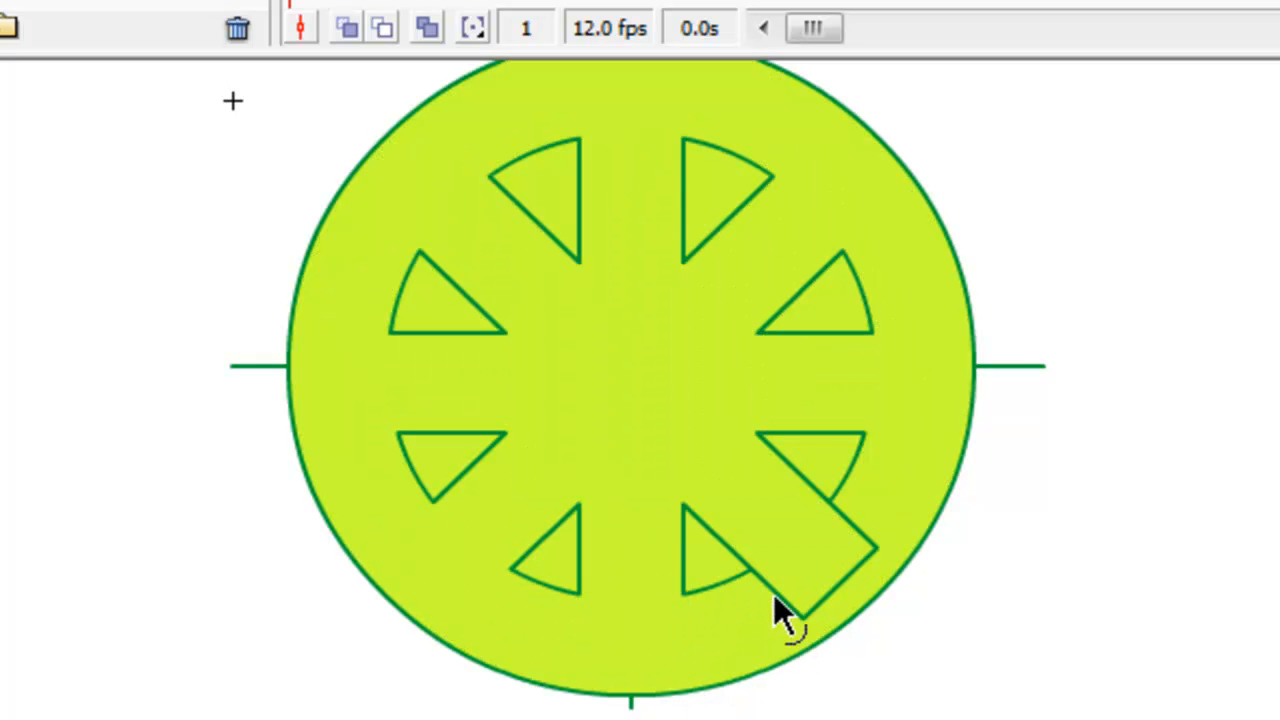
{"action": "left_click", "coordinate": [774, 591]}
{"action": "key", "text": "Delete"}
{"action": "left_click", "coordinate": [813, 606]}
{"action": "key", "text": "Delete"}
{"action": "left_click", "coordinate": [847, 521]}
{"action": "key", "text": "Delete"}
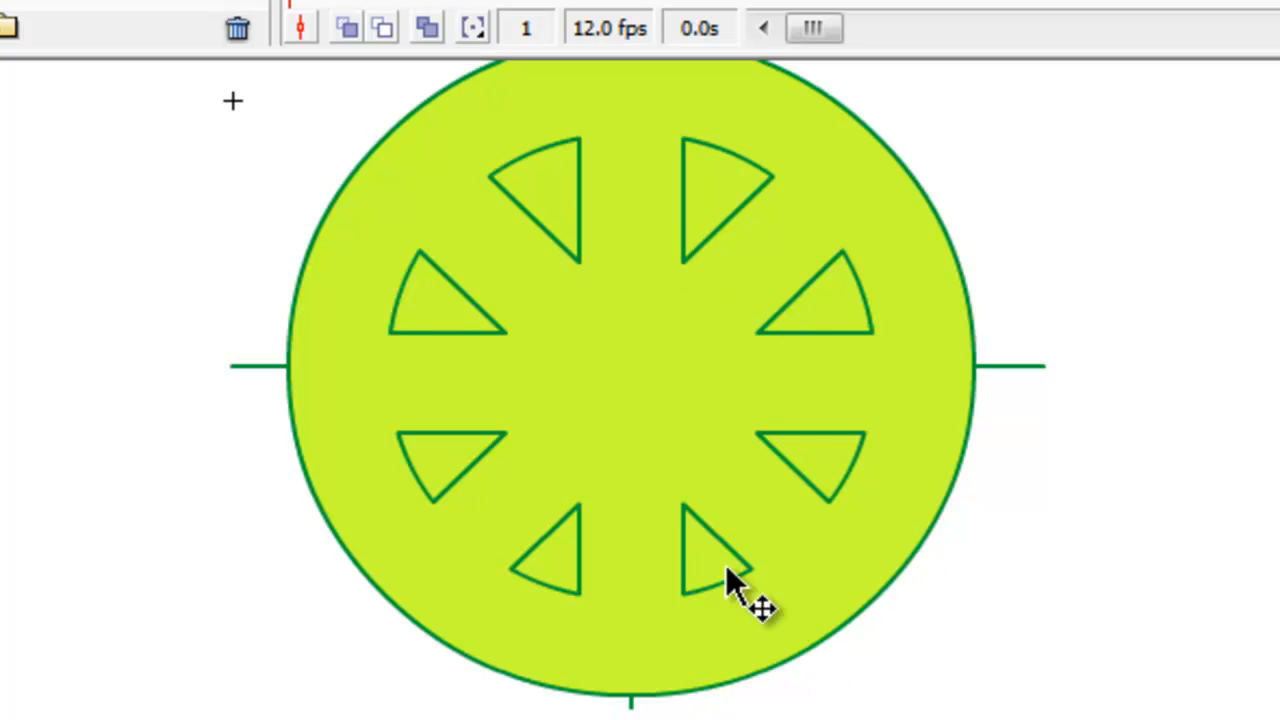
Delete the green fill from the two wedges on the wheel's right side and the two wedges at its bottom.
{"action": "left_click", "coordinate": [828, 307]}
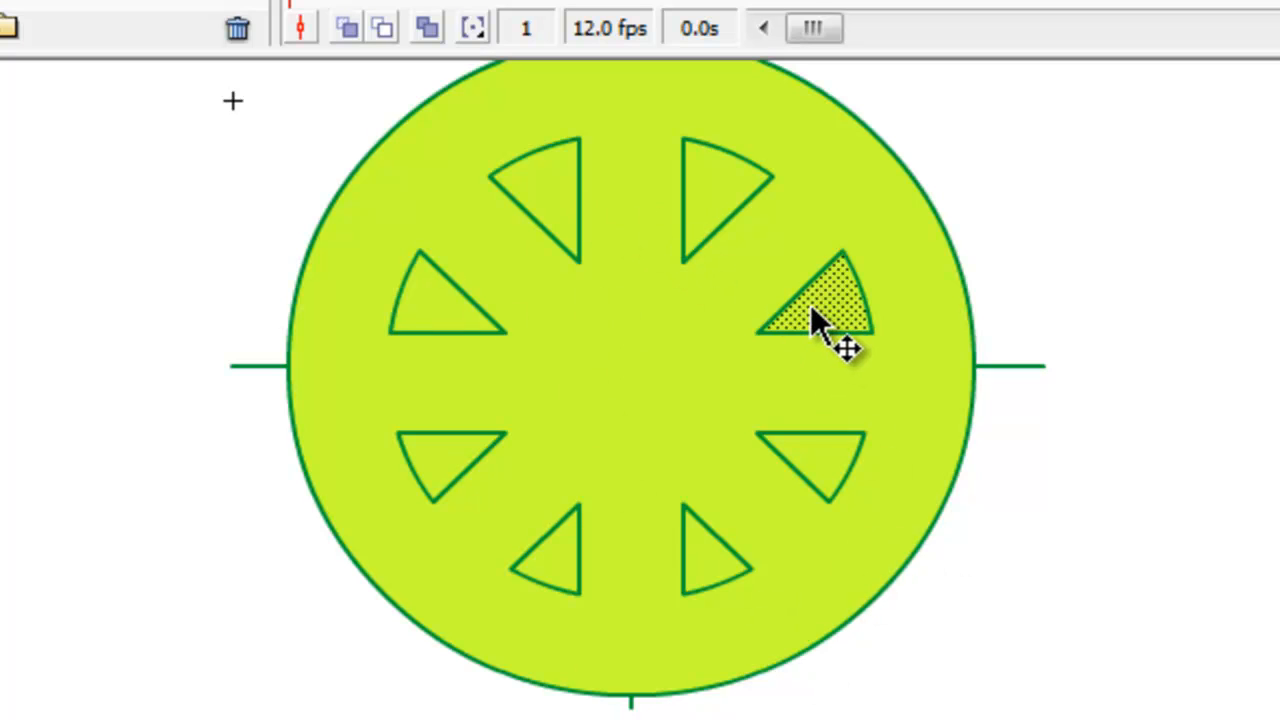
{"action": "key", "text": "Delete"}
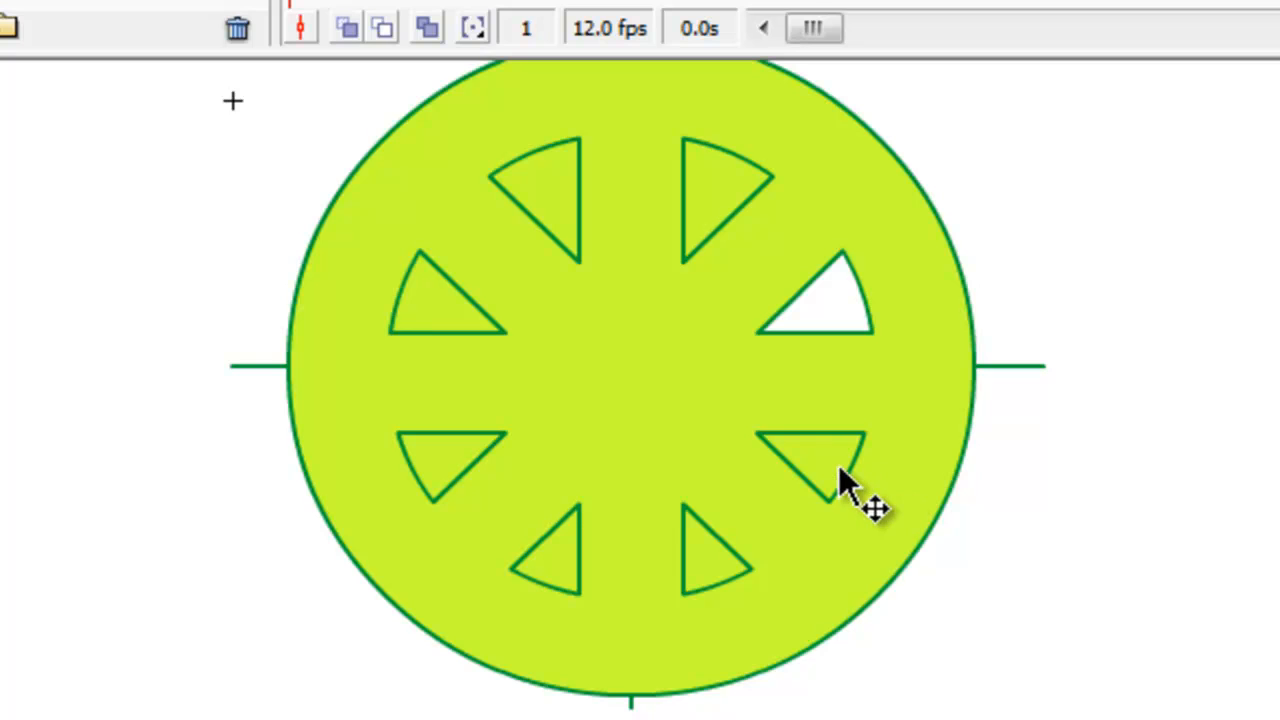
{"action": "left_click", "coordinate": [836, 462]}
{"action": "key", "text": "Delete"}
{"action": "left_click", "coordinate": [715, 565]}
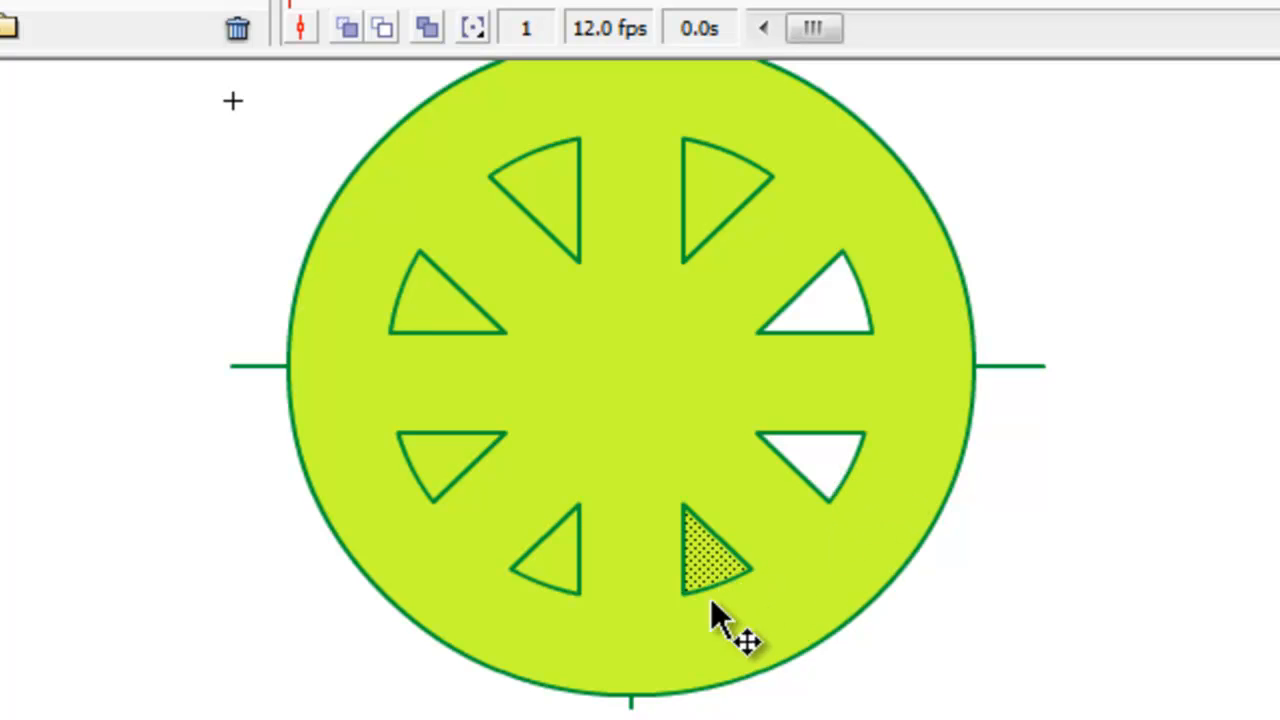
{"action": "key", "text": "Delete"}
{"action": "left_click", "coordinate": [565, 565]}
{"action": "key", "text": "Delete"}
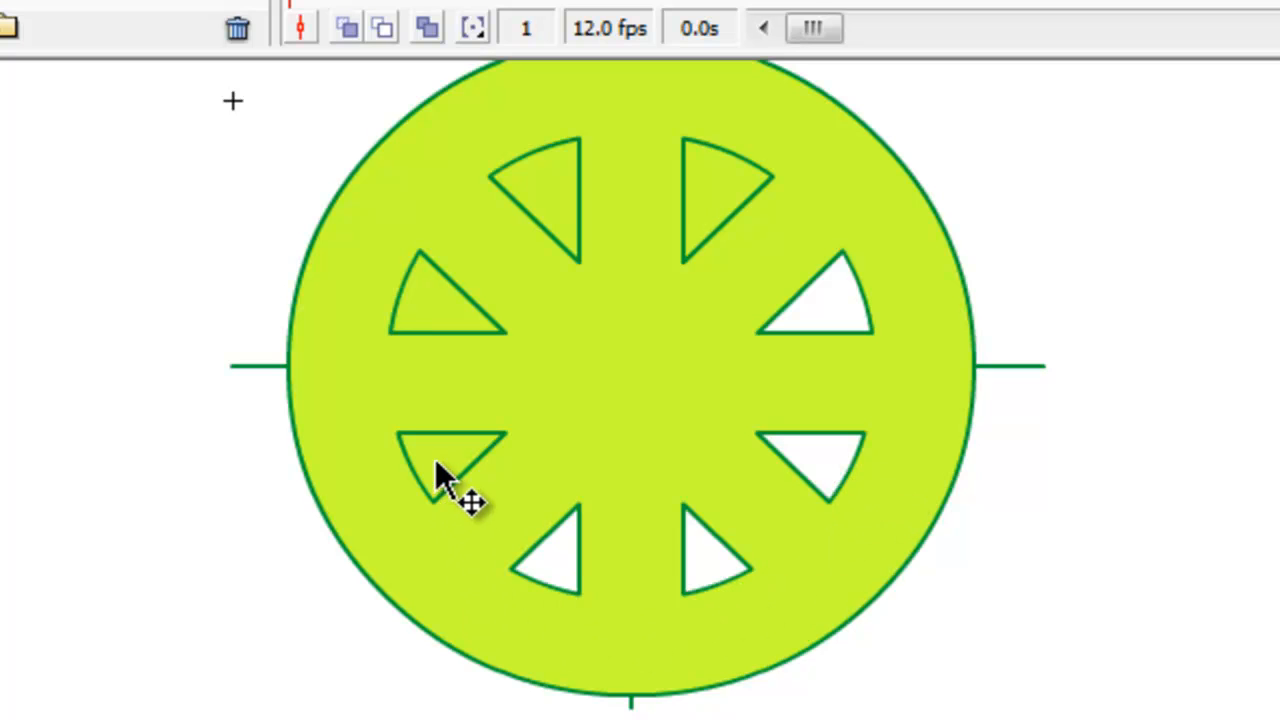
Delete the green fill from the two wedges on the wheel's left side and the two wedges at its top.
{"action": "key", "text": "Delete"}
{"action": "left_click", "coordinate": [422, 315]}
{"action": "key", "text": "Delete"}
{"action": "left_click", "coordinate": [550, 181]}
{"action": "key", "text": "Delete"}
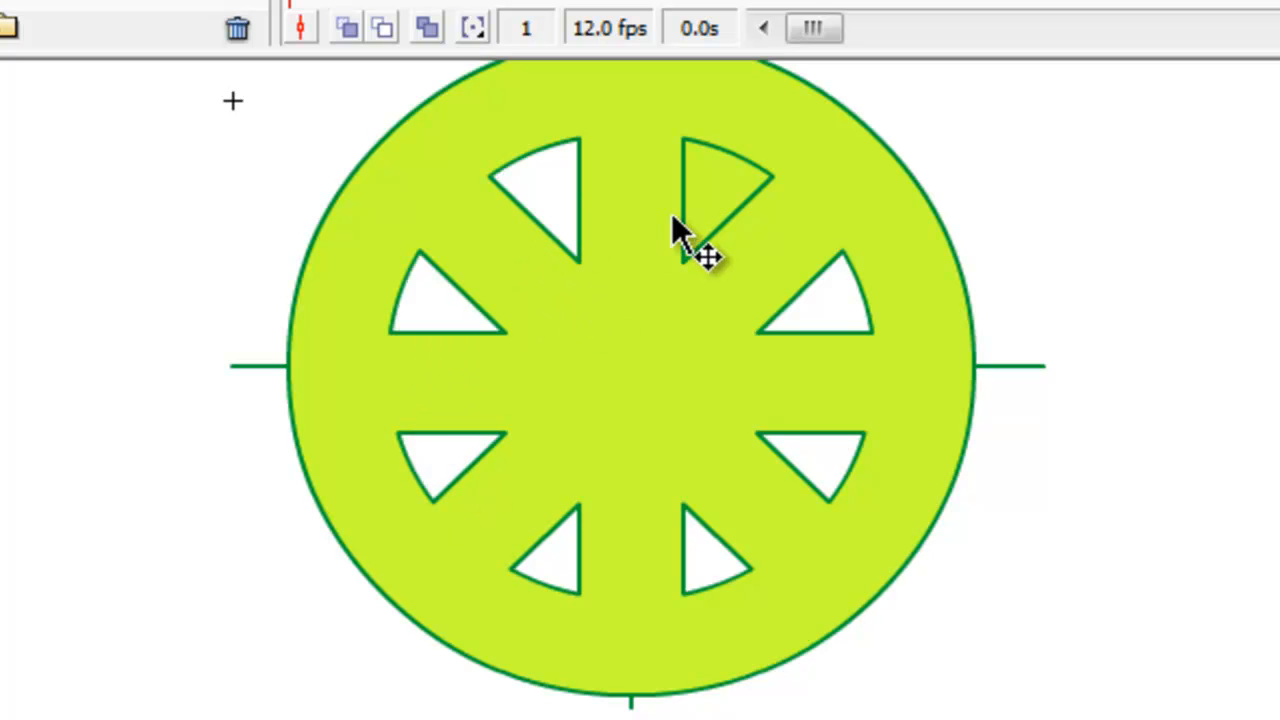
{"action": "left_click", "coordinate": [711, 171]}
{"action": "key", "text": "Delete"}
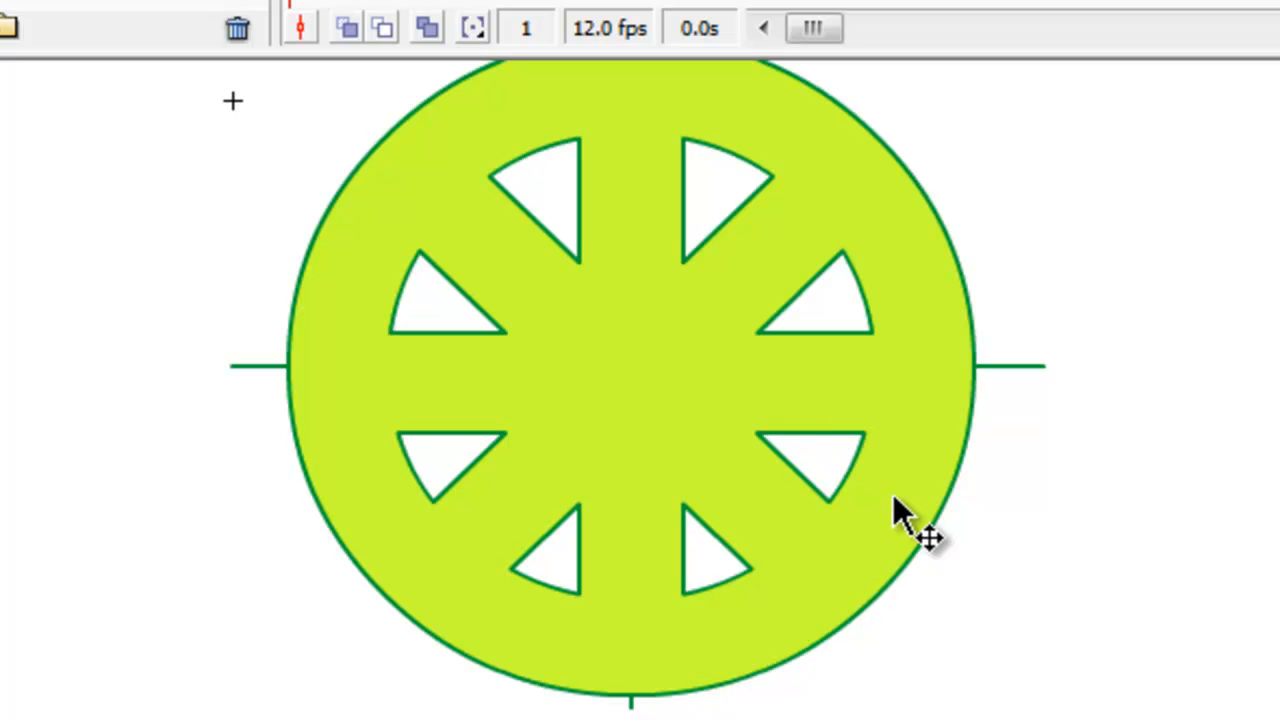
Hide Layer 2, delete Layer 1 with its crossed guide lines, and show Layer 2 again.
{"action": "scroll", "coordinate": [893, 494], "scroll_direction": "up", "scroll_amount": 2}
{"action": "scroll", "coordinate": [893, 494], "scroll_direction": "down", "scroll_amount": 2}
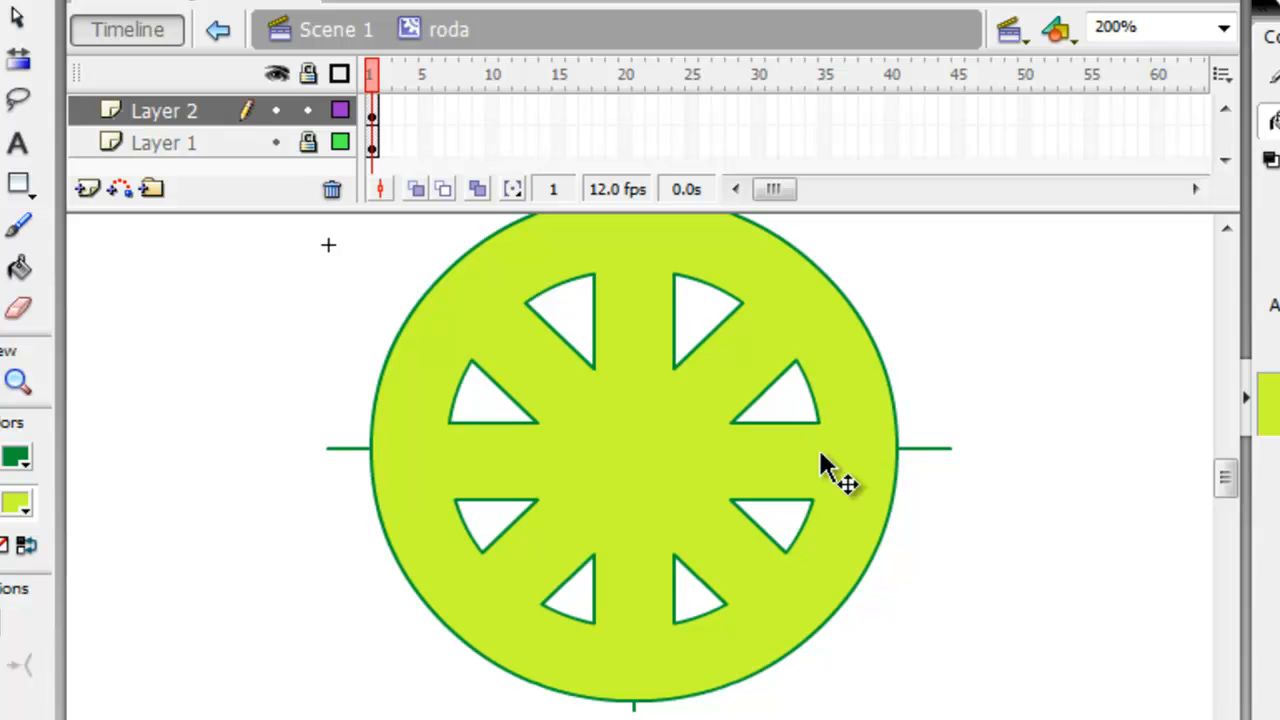
{"action": "left_click", "coordinate": [277, 111]}
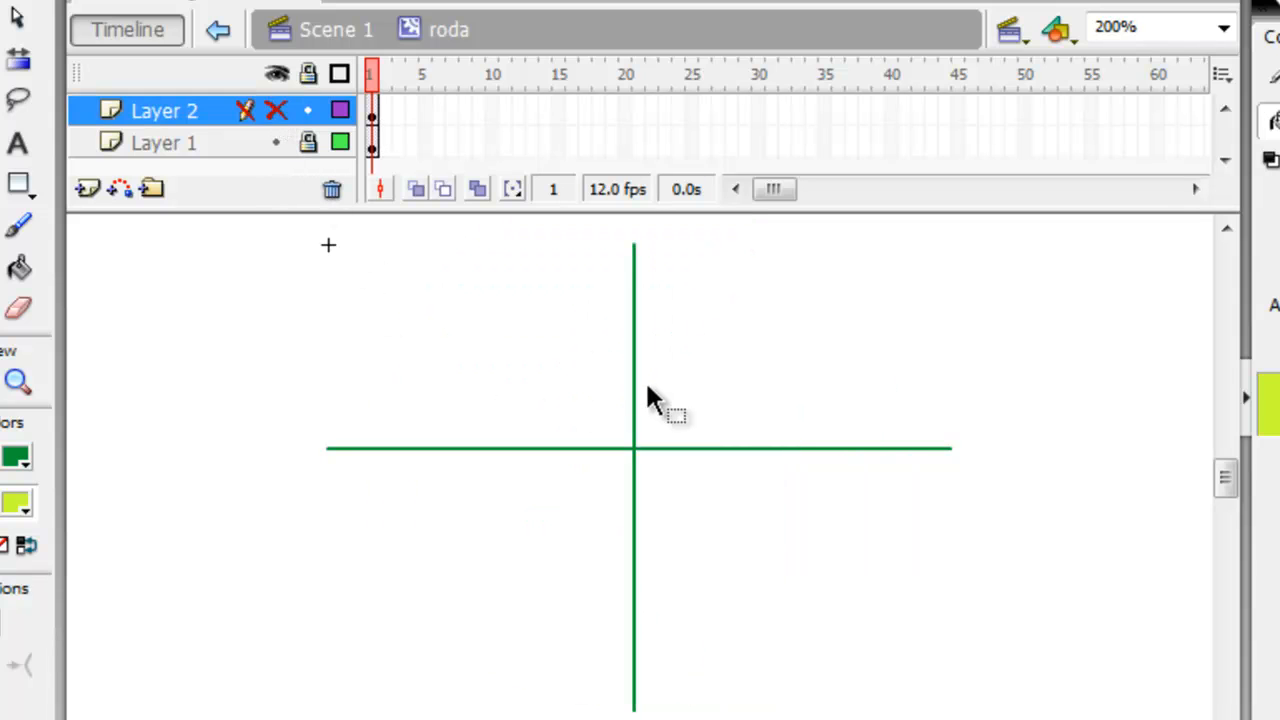
{"action": "left_click", "coordinate": [200, 165]}
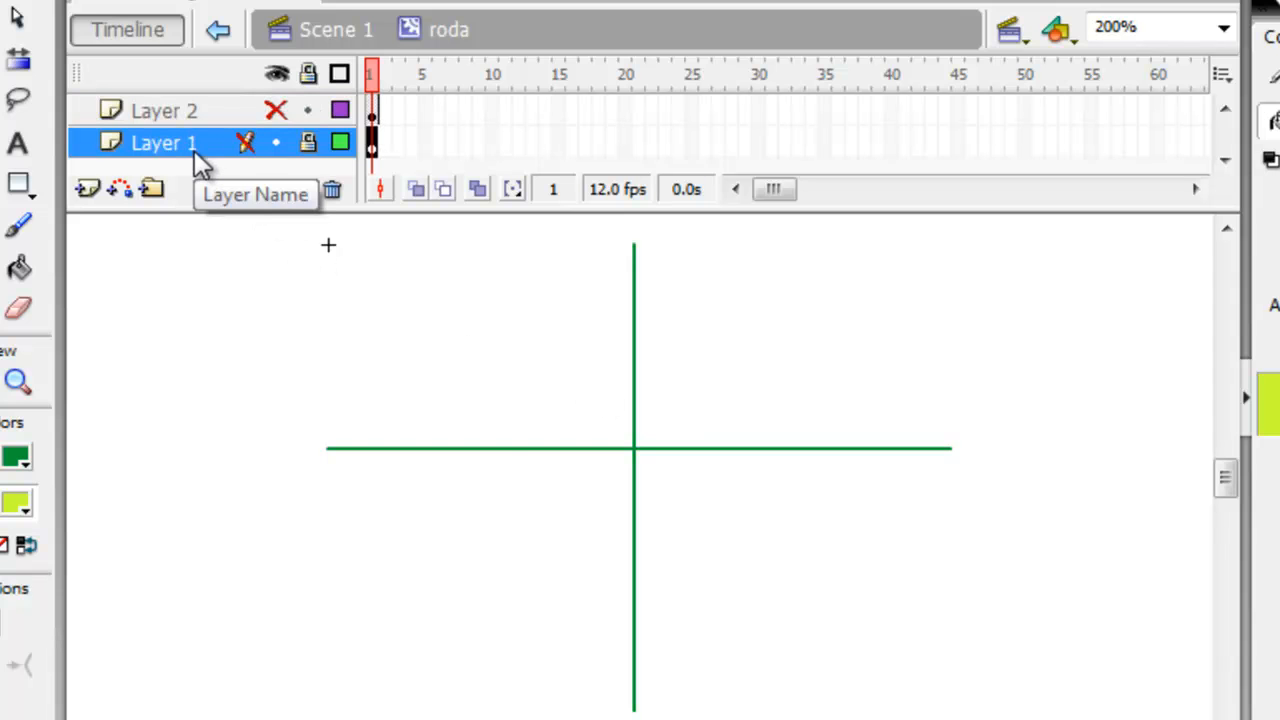
{"action": "right_click", "coordinate": [200, 165]}
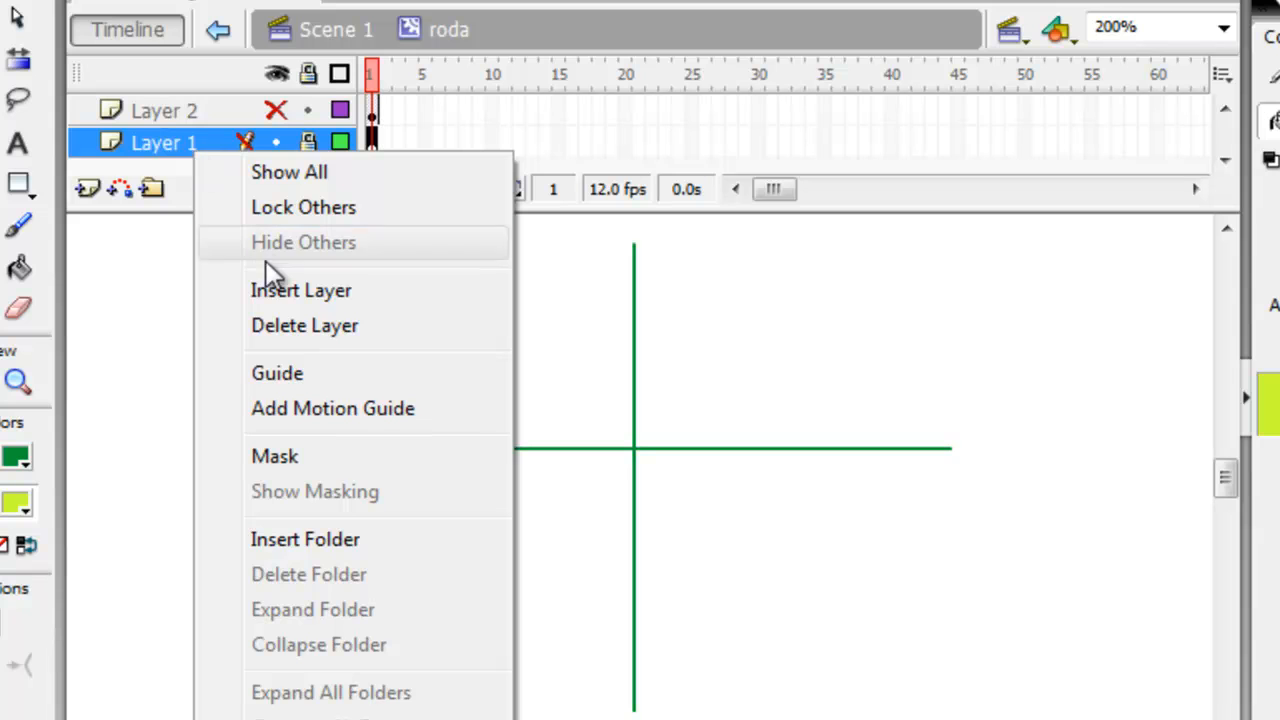
{"action": "left_click", "coordinate": [290, 330]}
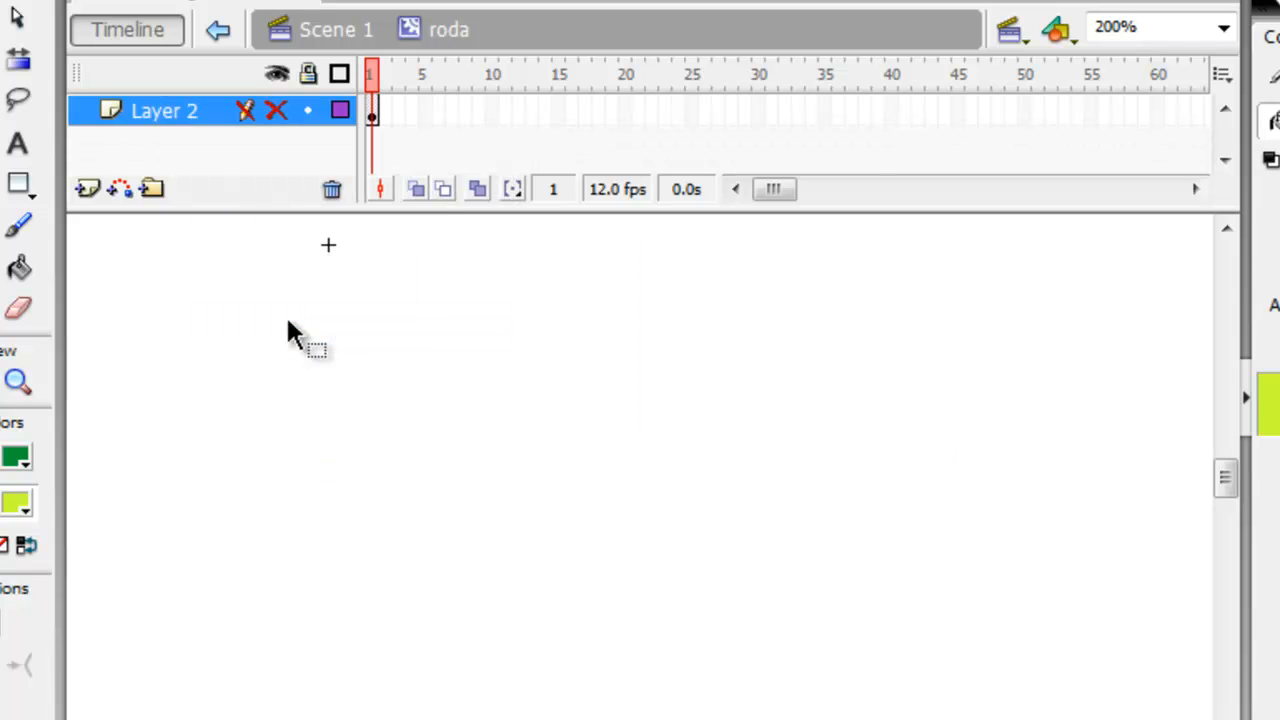
{"action": "left_click", "coordinate": [276, 110]}
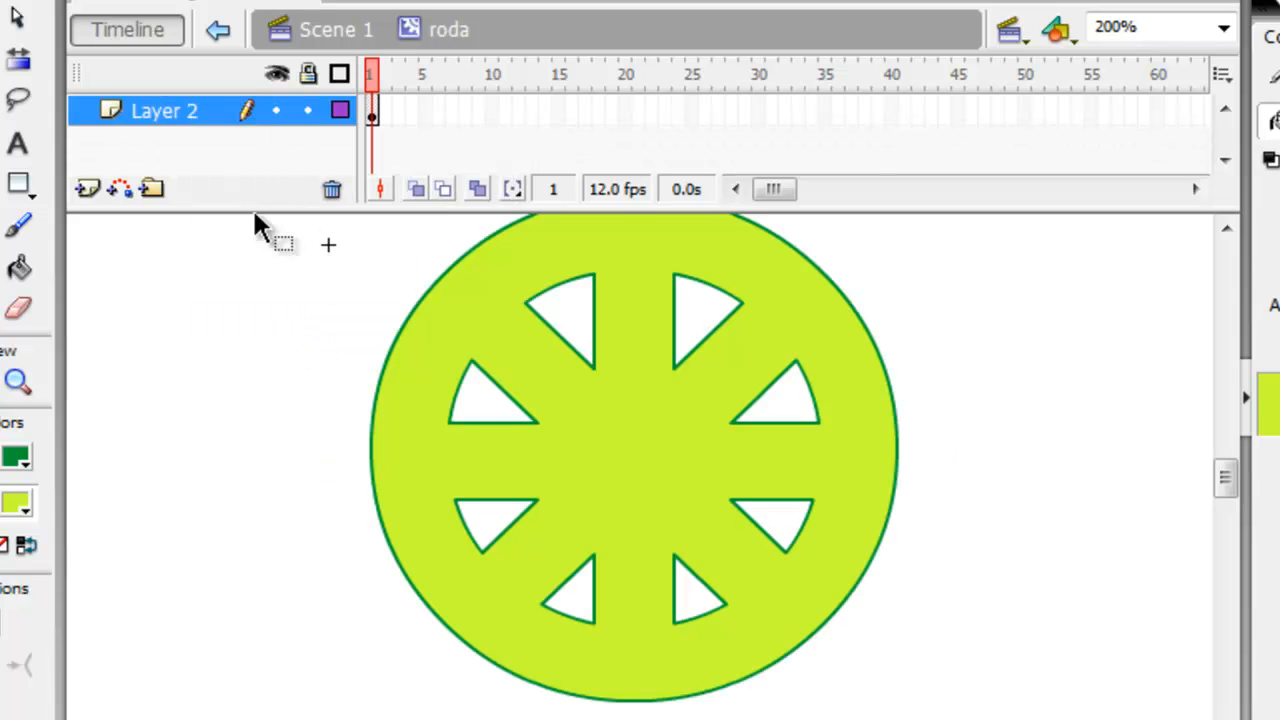
{"action": "left_click", "coordinate": [280, 398]}
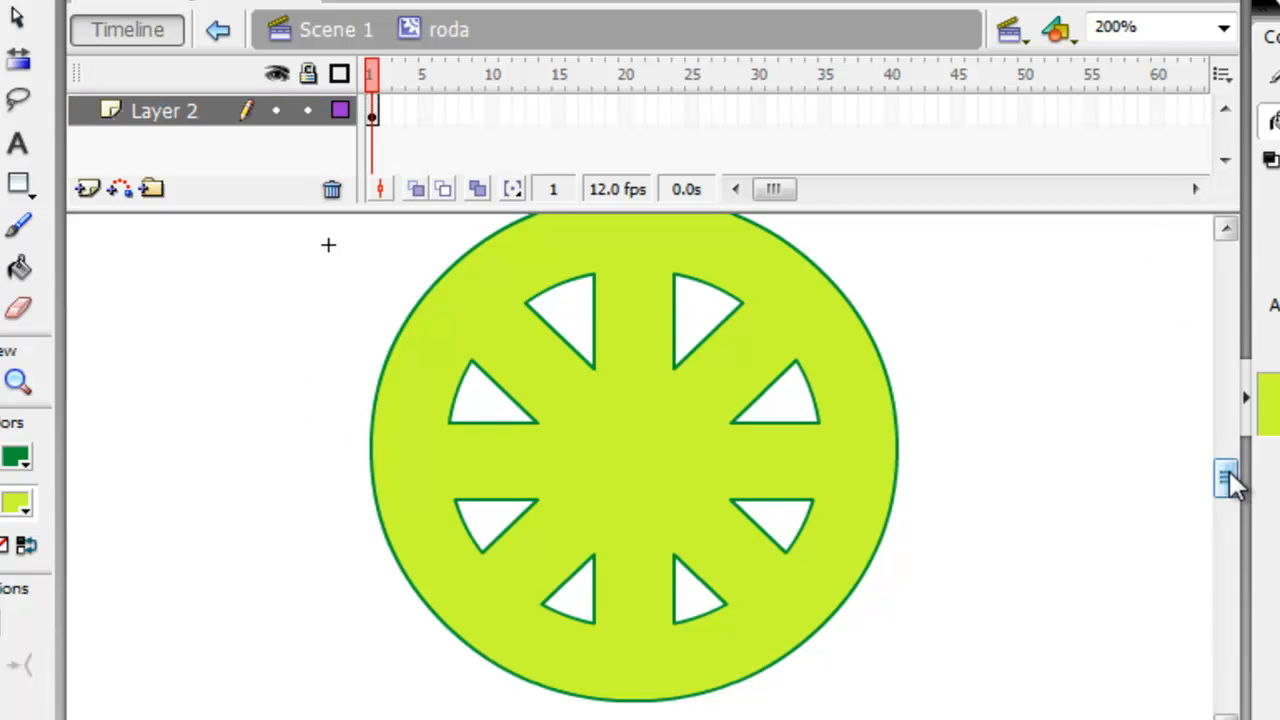
Insert a keyframe at frame 10 of Layer 2 in the roda timeline.
{"action": "left_click_drag", "start_coordinate": [1232, 485], "coordinate": [1232, 478]}
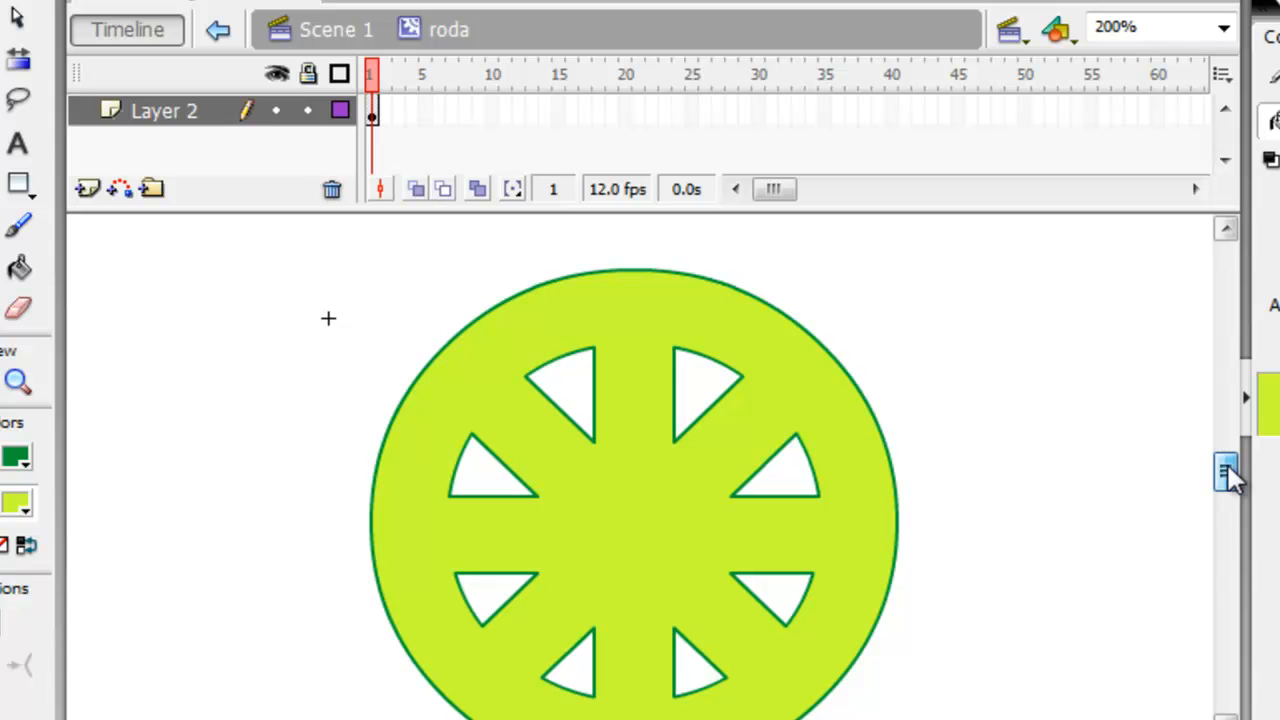
{"action": "left_click", "coordinate": [493, 112]}
{"action": "right_click", "coordinate": [493, 112]}
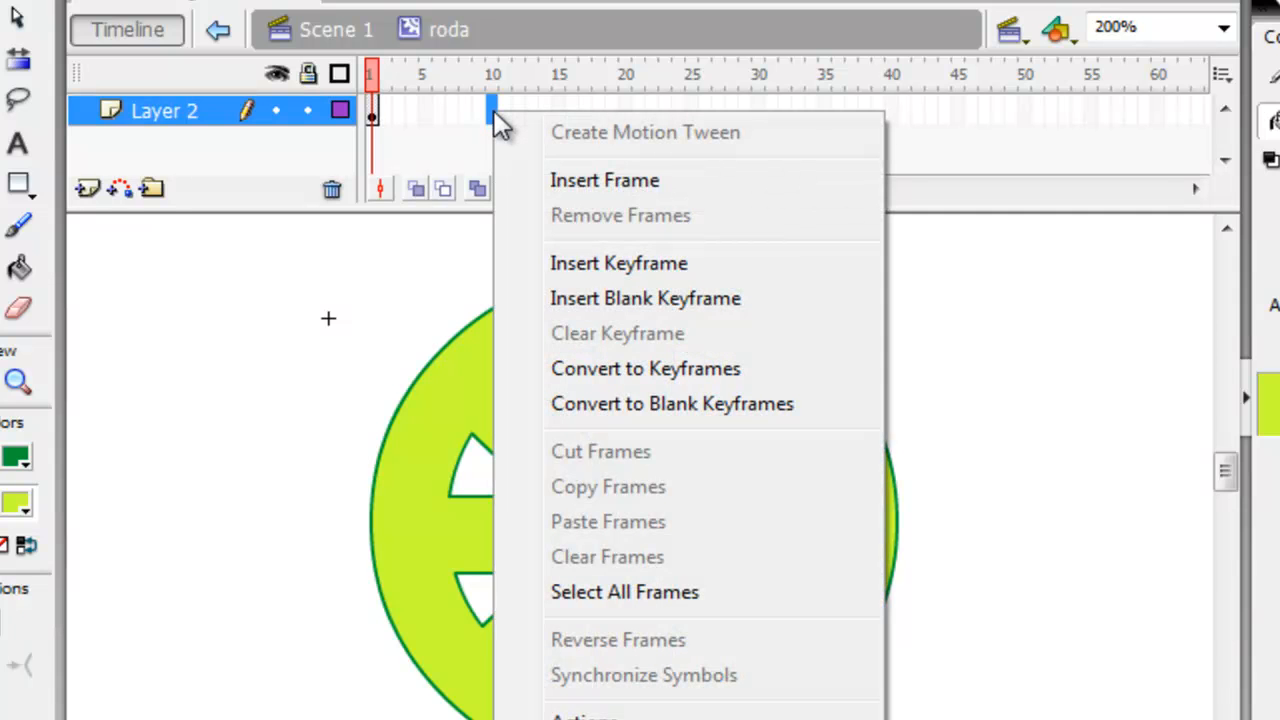
{"action": "left_click", "coordinate": [580, 264]}
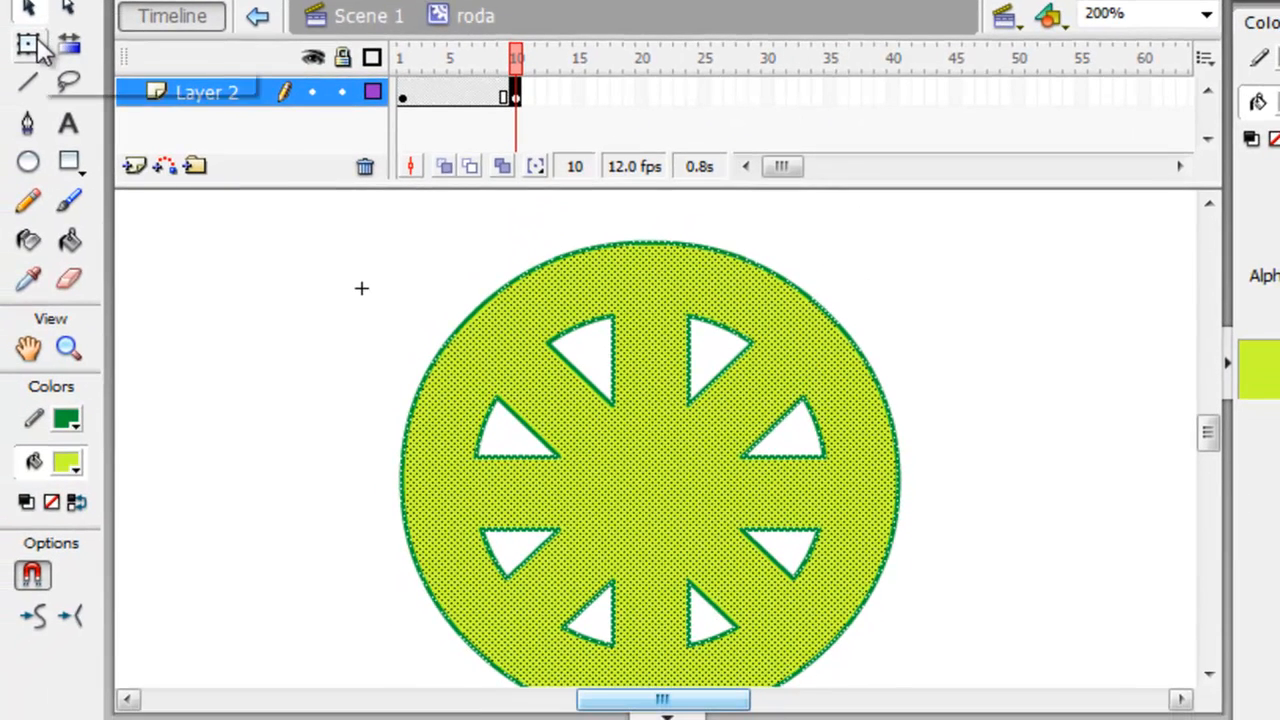
Rotate the wheel a quarter turn clockwise on frame 10 with Free Transform and compare it with frame 1.
{"action": "left_click", "coordinate": [38, 48]}
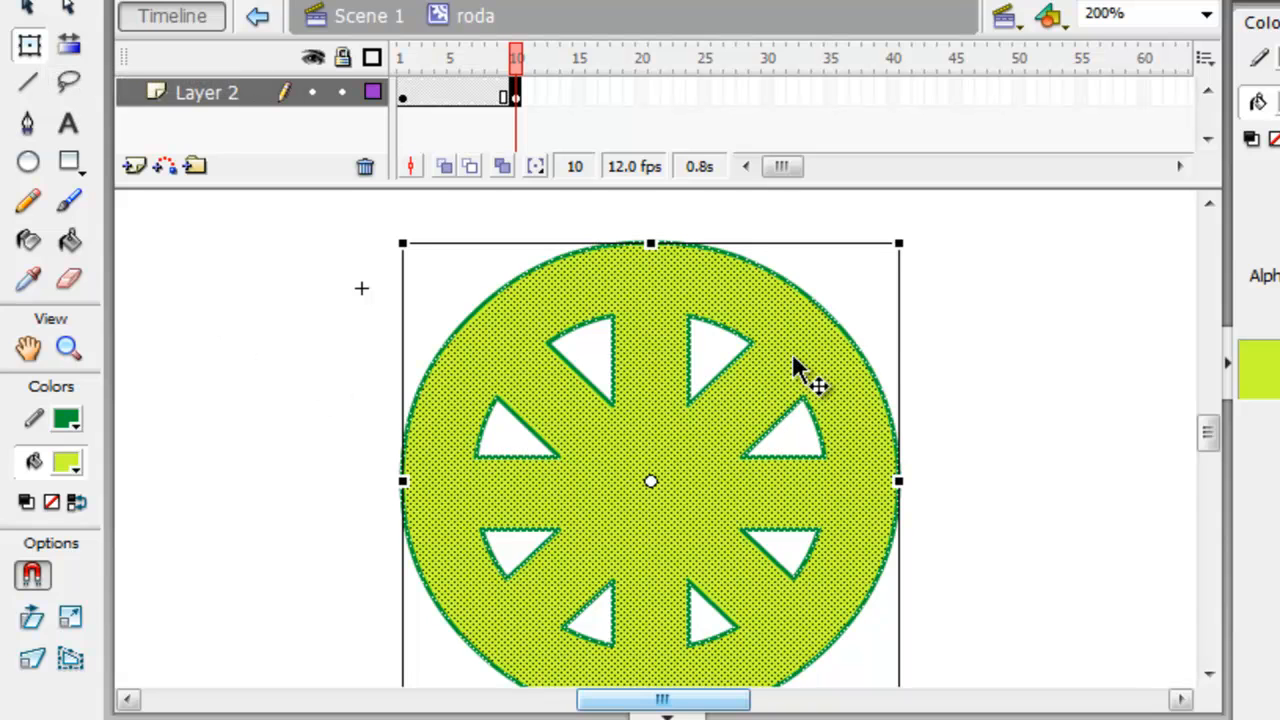
{"action": "left_click_drag", "start_coordinate": [934, 233], "coordinate": [910, 708]}
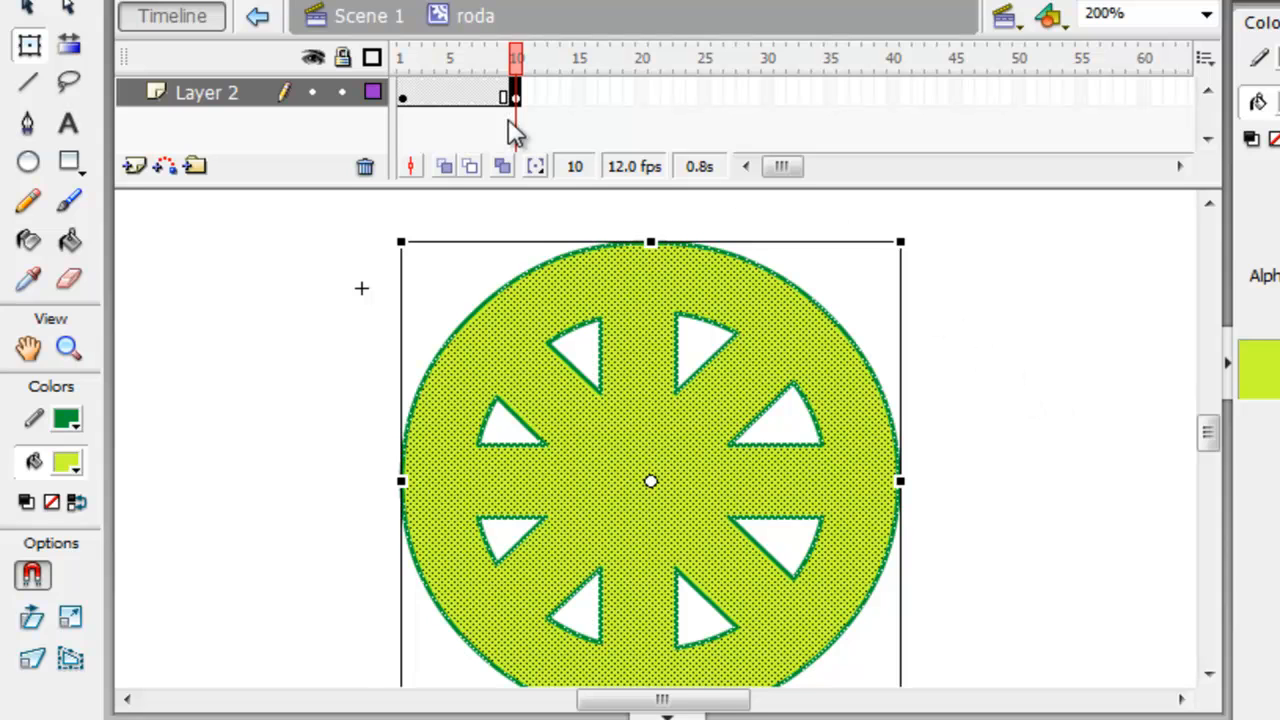
{"action": "left_click", "coordinate": [416, 96]}
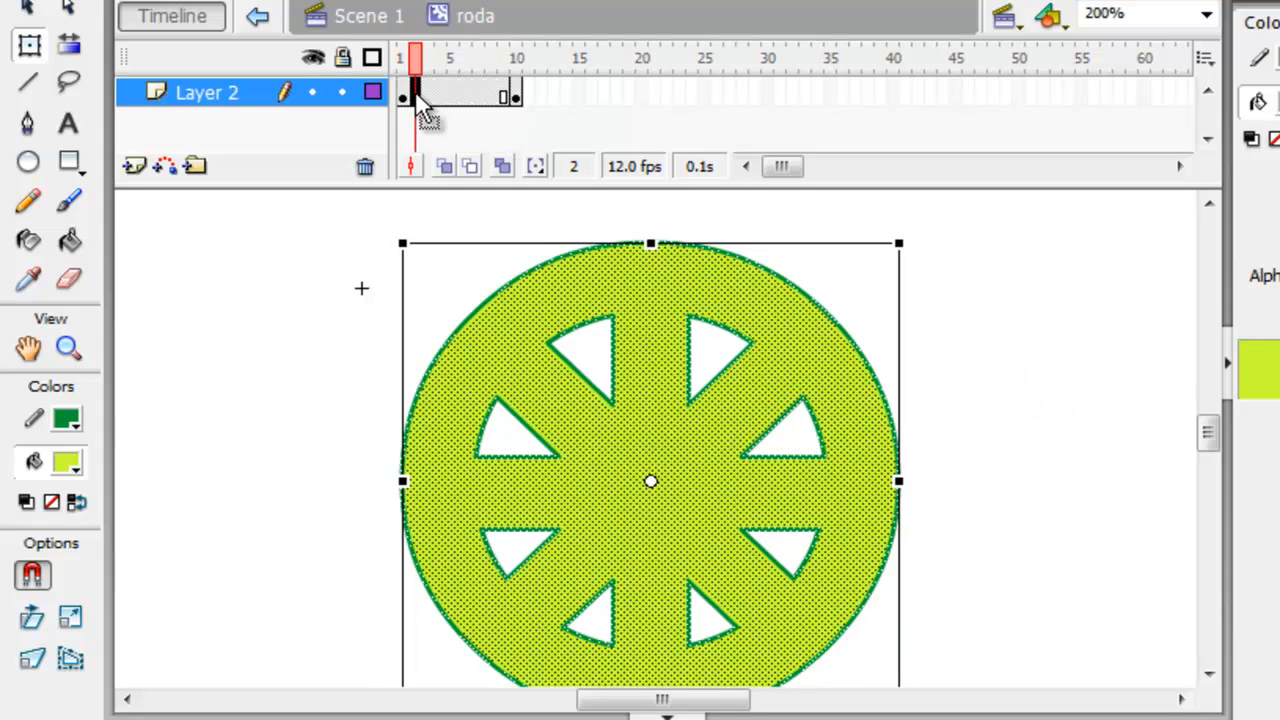
{"action": "left_click", "coordinate": [526, 68]}
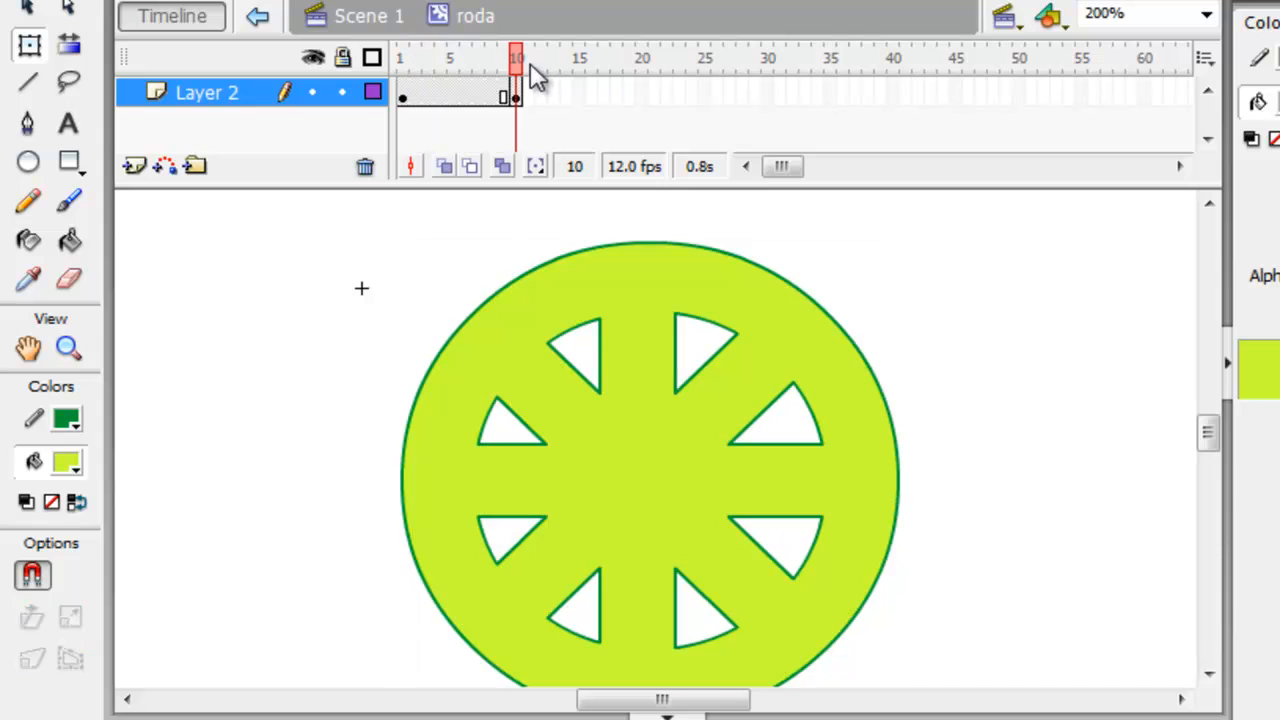
{"action": "left_click", "coordinate": [403, 90]}
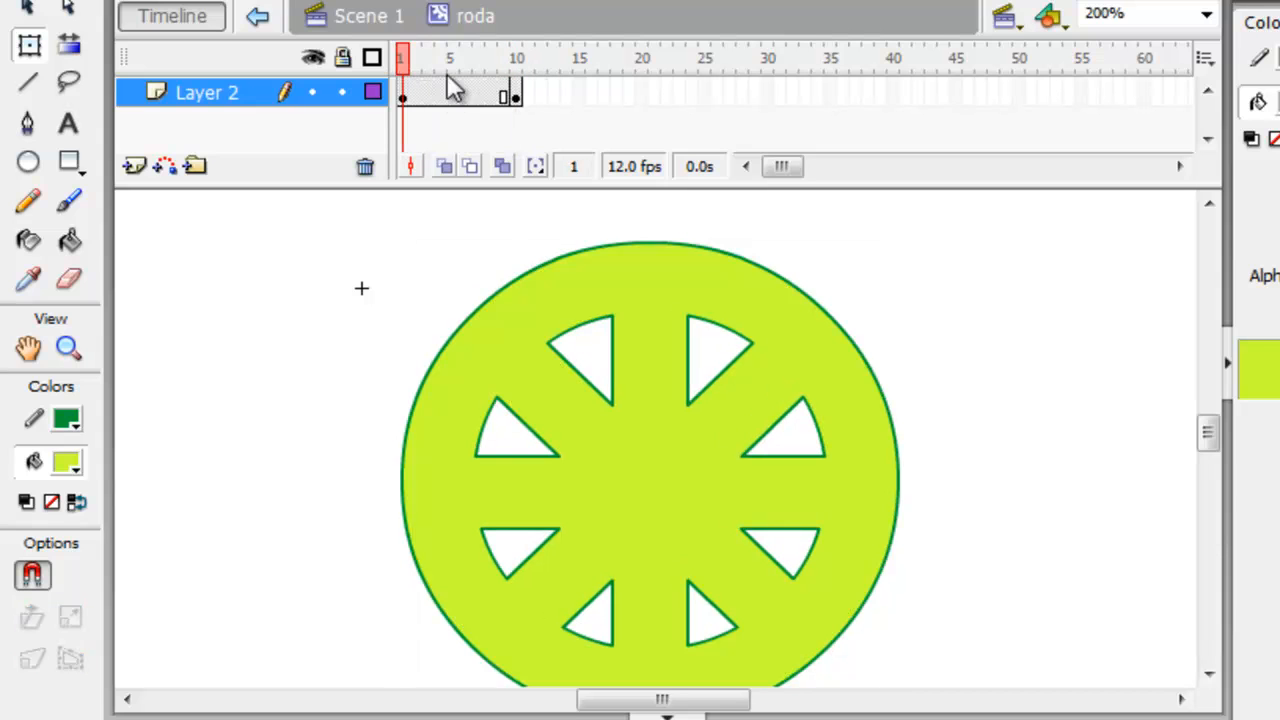
{"action": "left_click", "coordinate": [516, 58]}
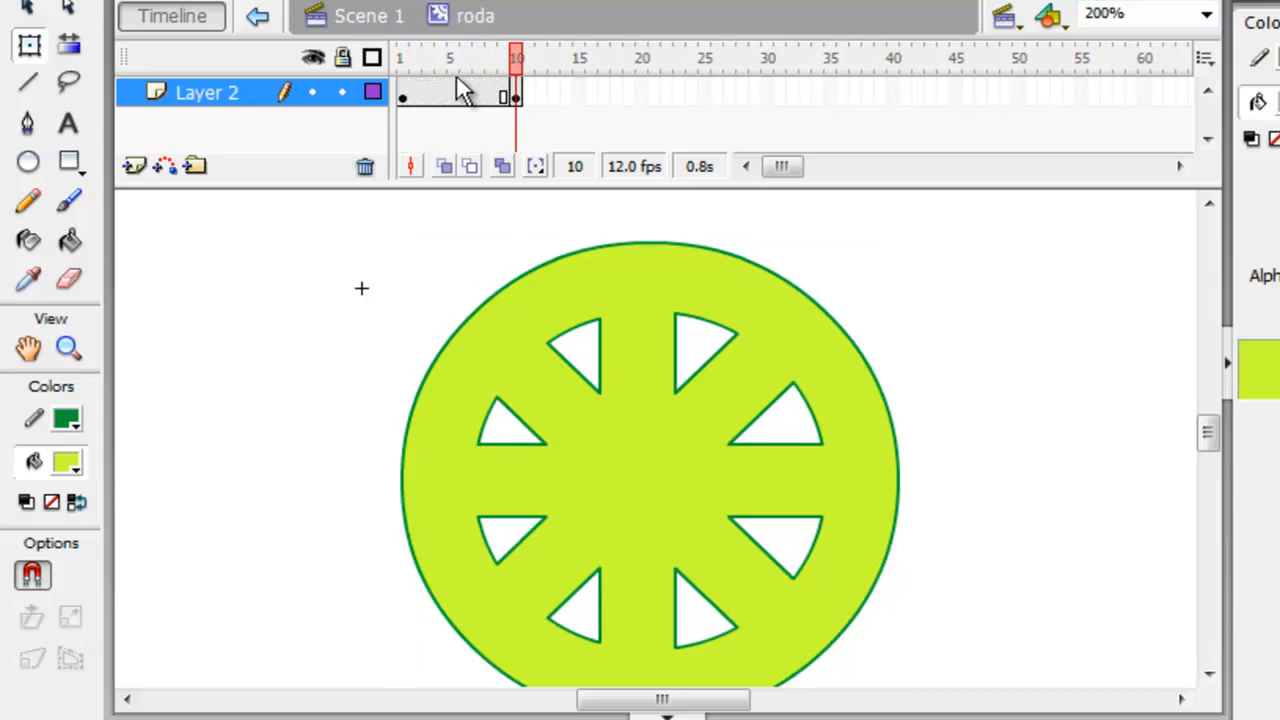
{"action": "left_click", "coordinate": [408, 85]}
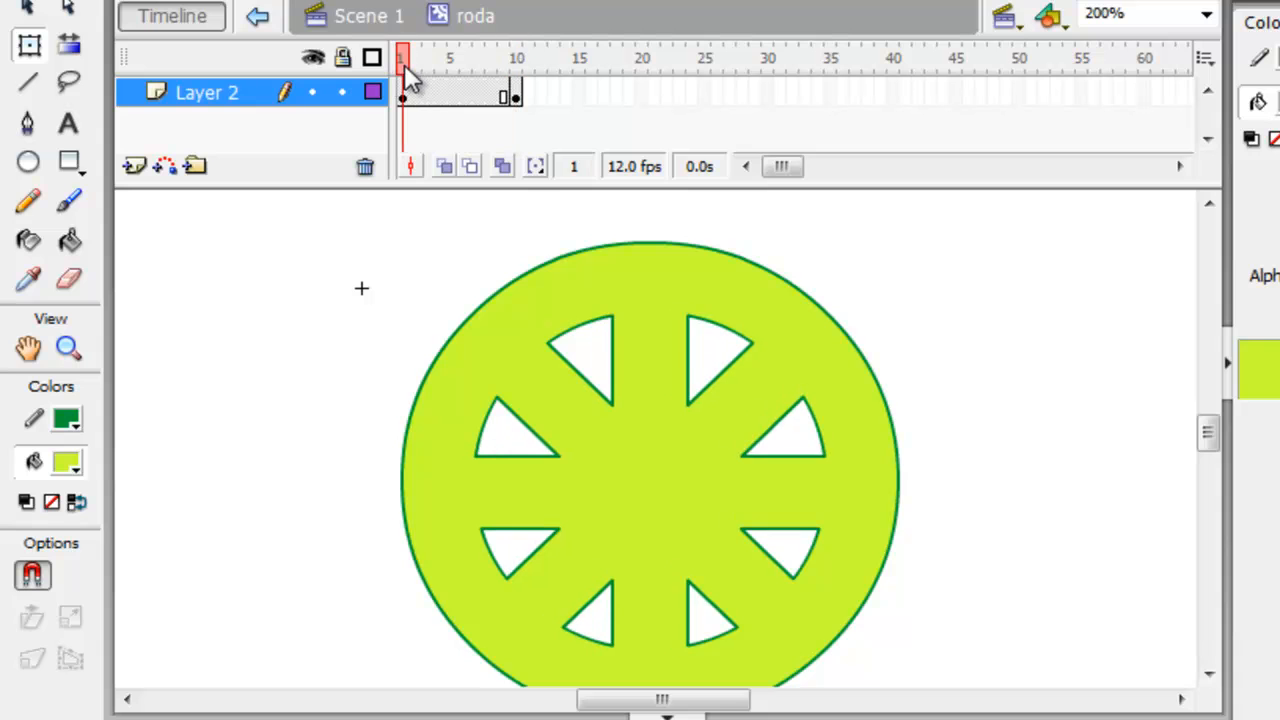
{"action": "left_click", "coordinate": [517, 63]}
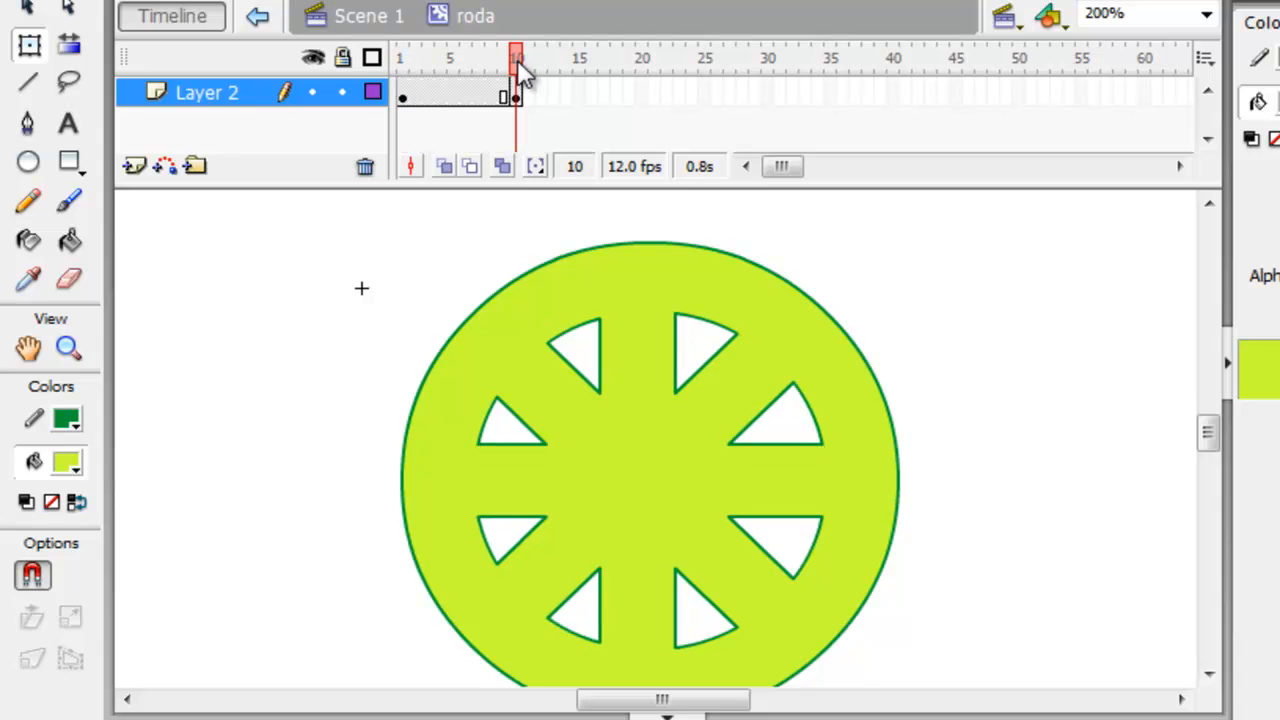
Create a motion tween between the keyframes at frames 1 and 10 of Layer 2.
{"action": "left_click", "coordinate": [450, 95]}
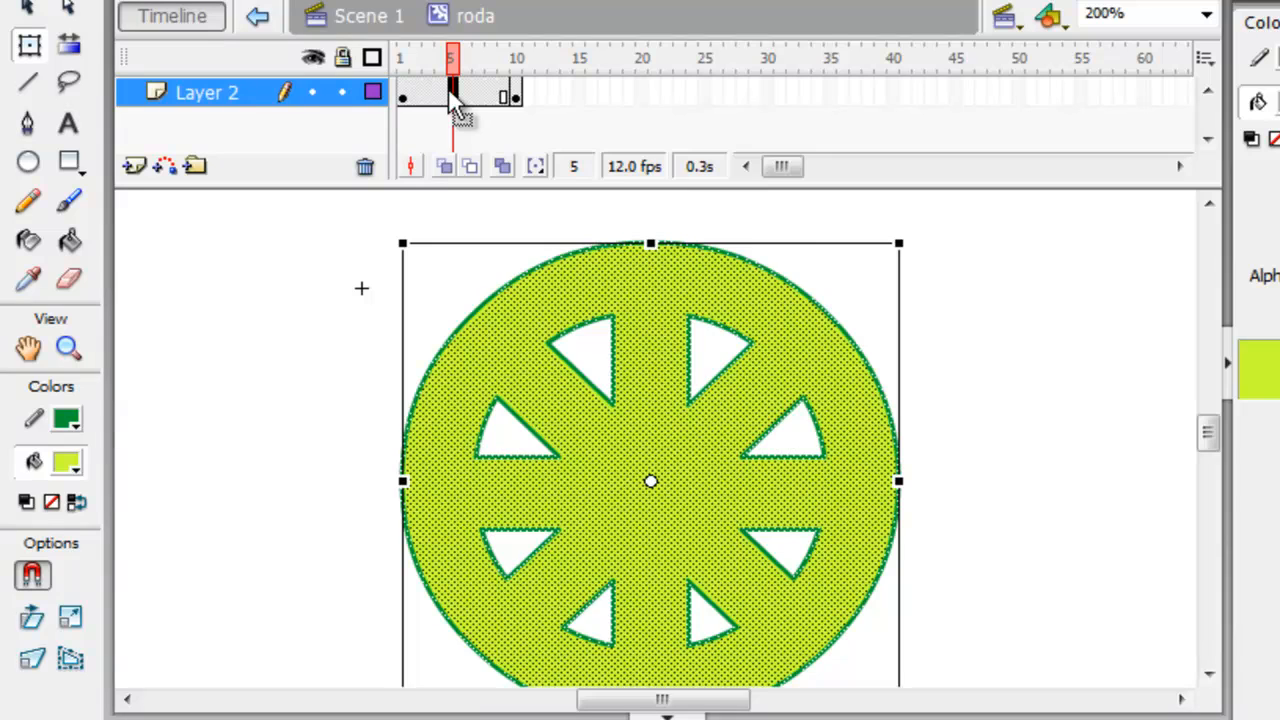
{"action": "right_click", "coordinate": [450, 92]}
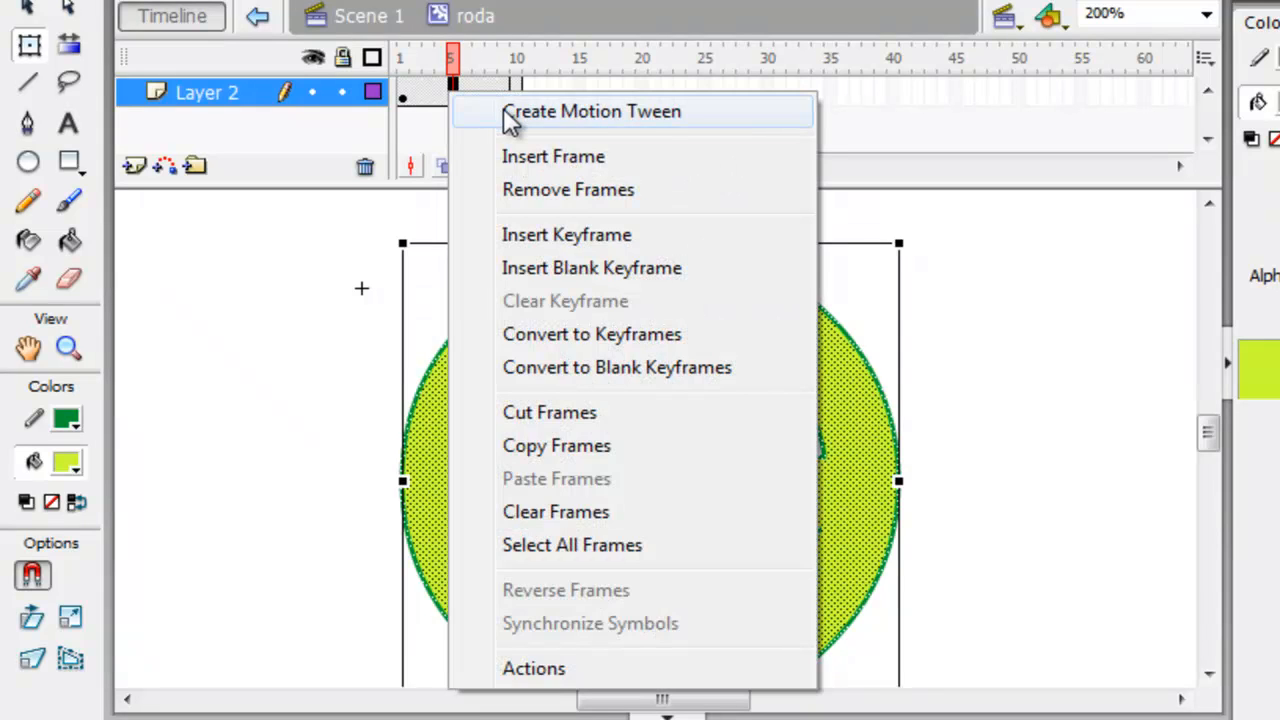
{"action": "left_click", "coordinate": [590, 111]}
Rotate the wheel a quarter turn counterclockwise on frame 1, preview the rotation through frame 10, and deselect the wheel.
{"action": "left_click_drag", "start_coordinate": [457, 56], "coordinate": [401, 57]}
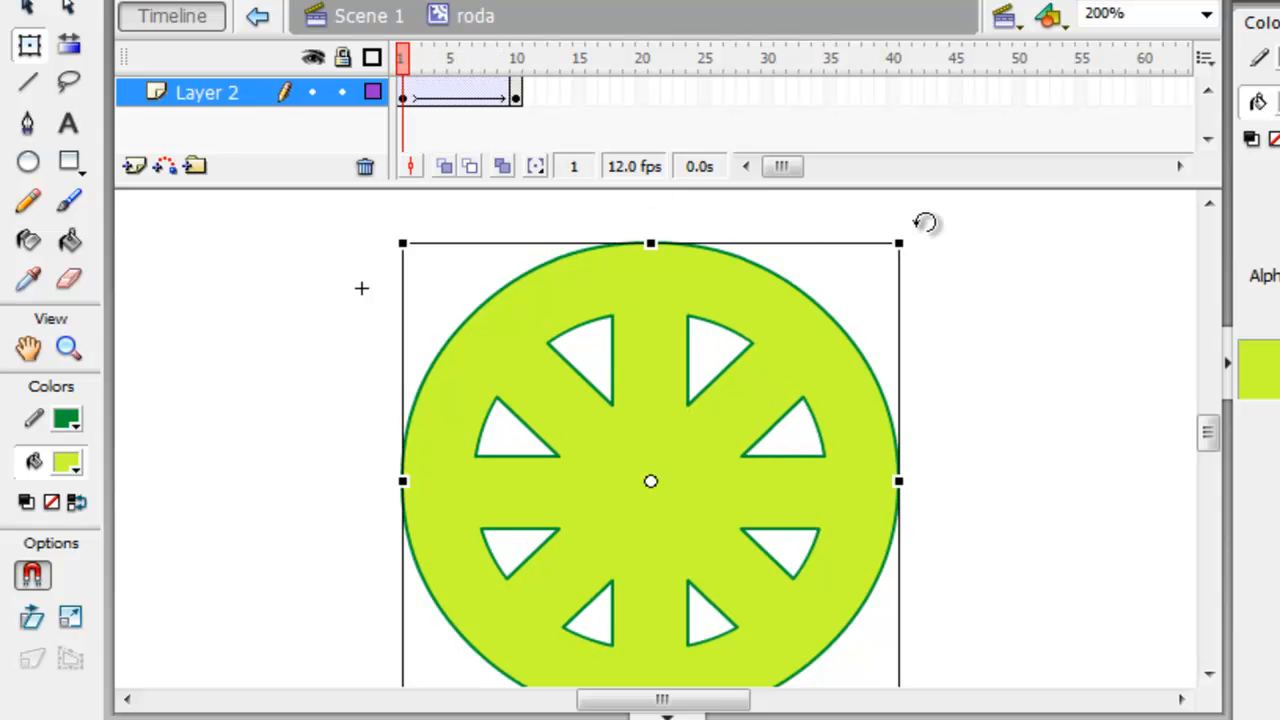
{"action": "left_click_drag", "start_coordinate": [924, 221], "coordinate": [471, 246]}
{"action": "mouse_move", "coordinate": [409, 63]}
{"action": "left_mouse_down"}
{"action": "mouse_move", "coordinate": [491, 80]}
{"action": "mouse_move", "coordinate": [520, 80]}
{"action": "mouse_move", "coordinate": [523, 66]}
{"action": "left_mouse_up"}
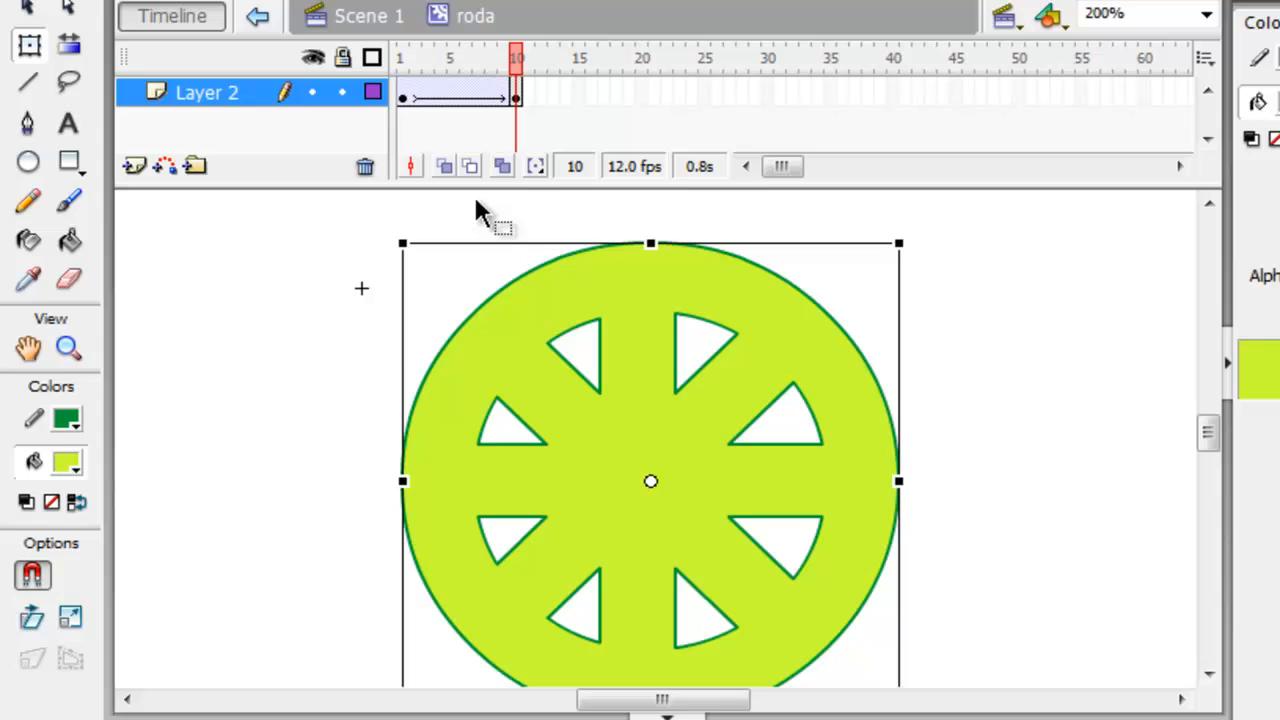
{"action": "left_click", "coordinate": [320, 306]}
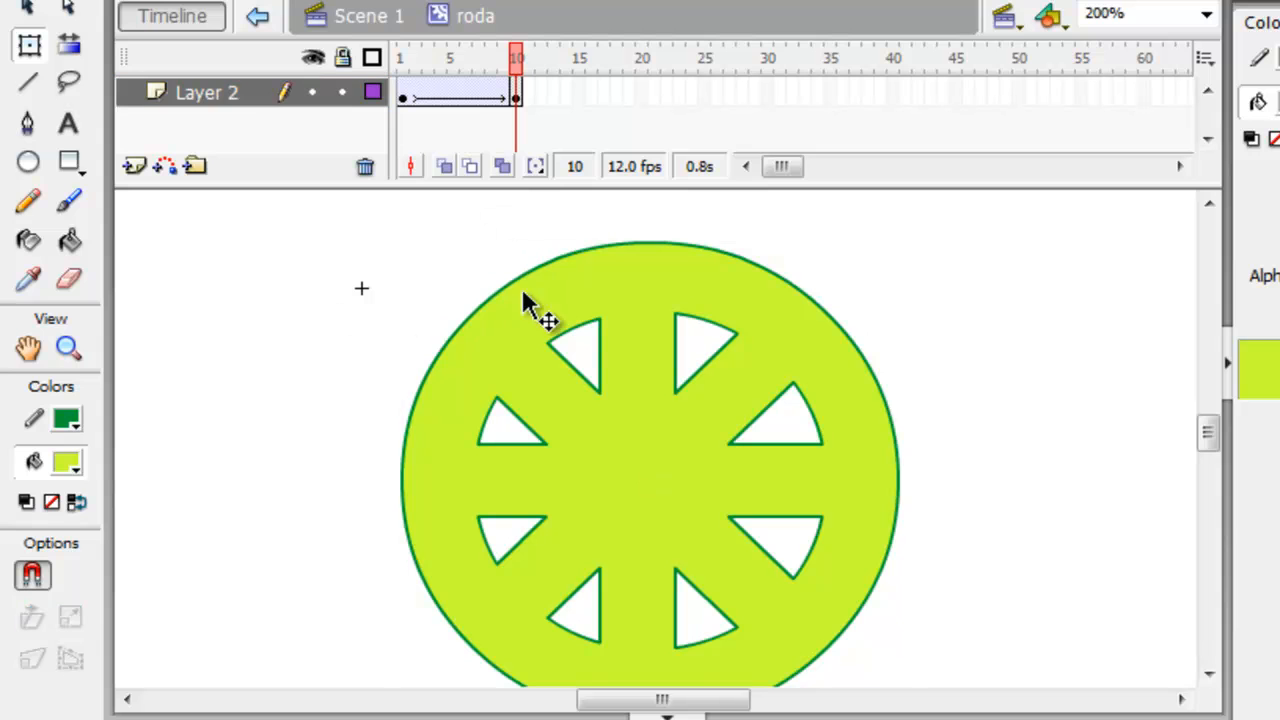
Return to Scene 1, deselect the wheel, and make all hidden layers visible.
{"action": "left_click", "coordinate": [380, 33]}
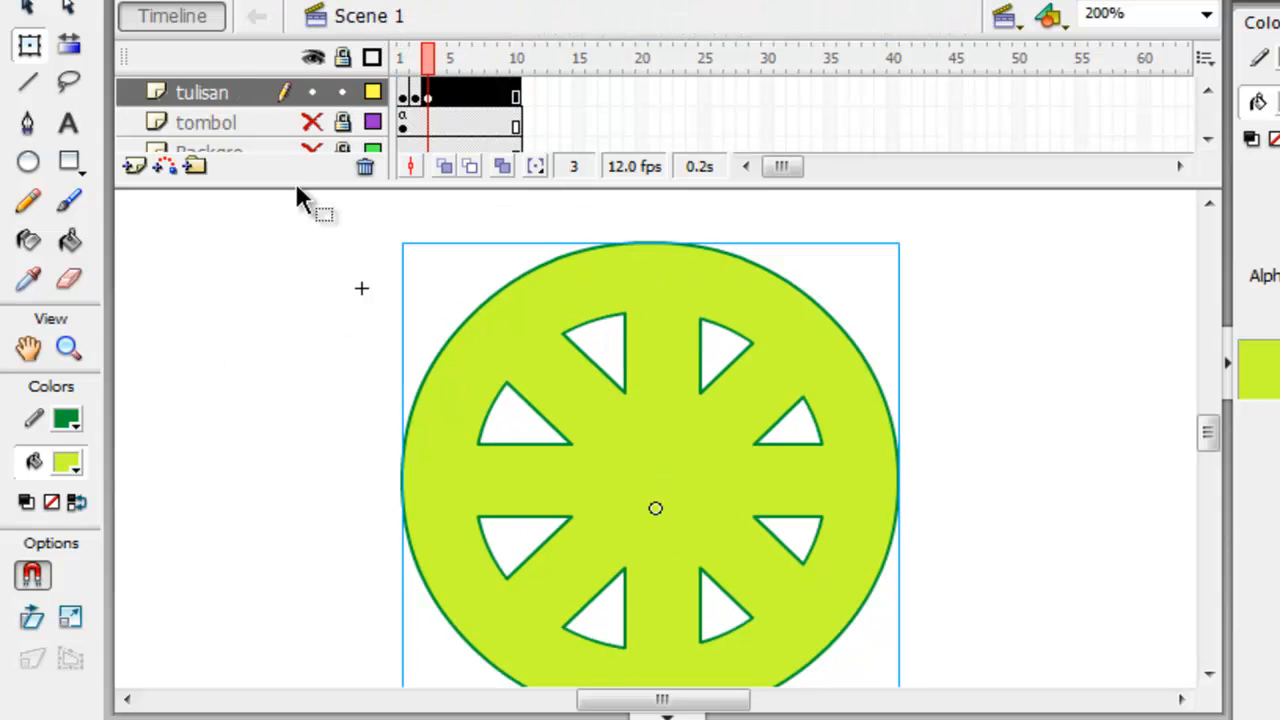
{"action": "left_click", "coordinate": [1205, 13]}
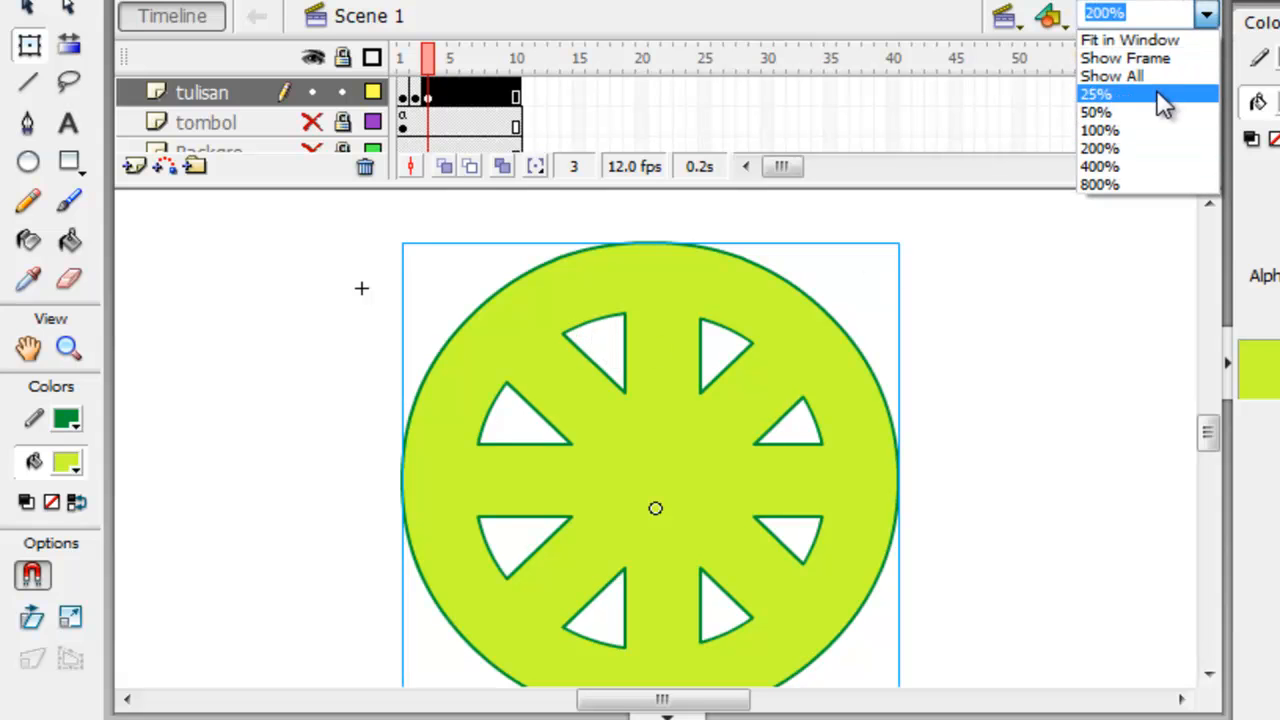
{"action": "left_click", "coordinate": [1158, 42]}
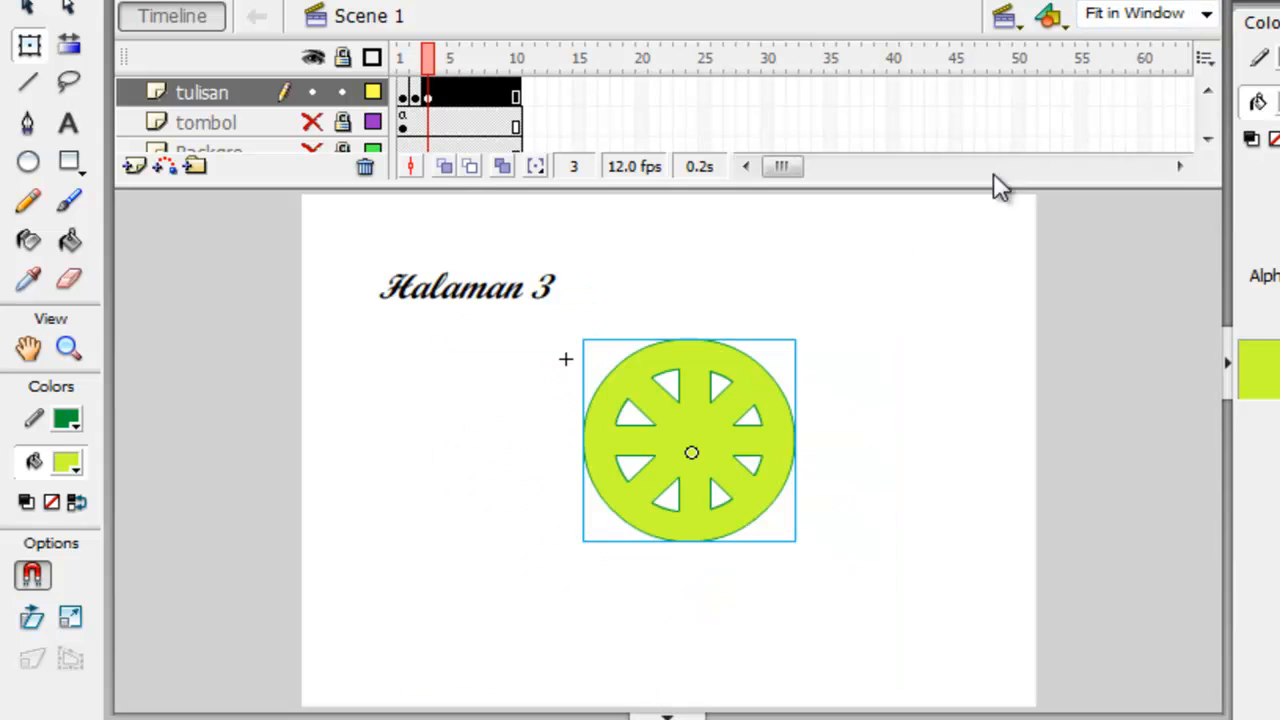
{"action": "left_click", "coordinate": [866, 448]}
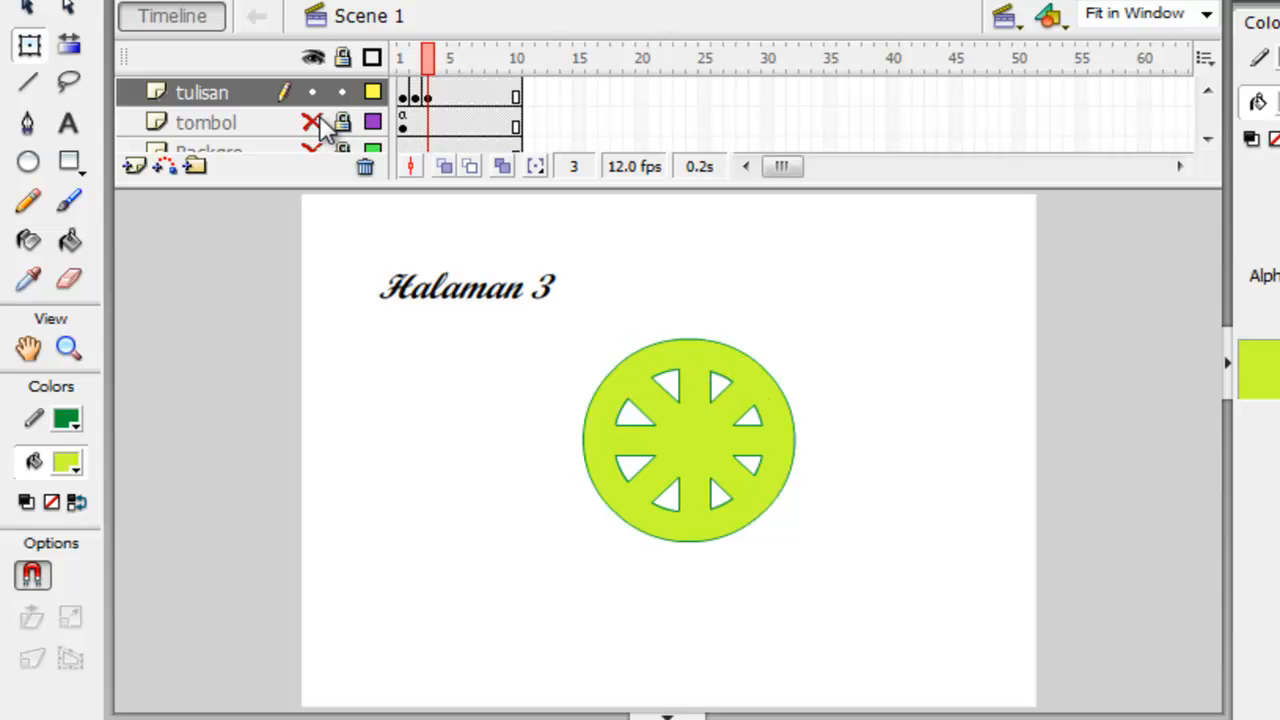
{"action": "left_click", "coordinate": [314, 57]}
{"action": "left_click", "coordinate": [314, 57]}
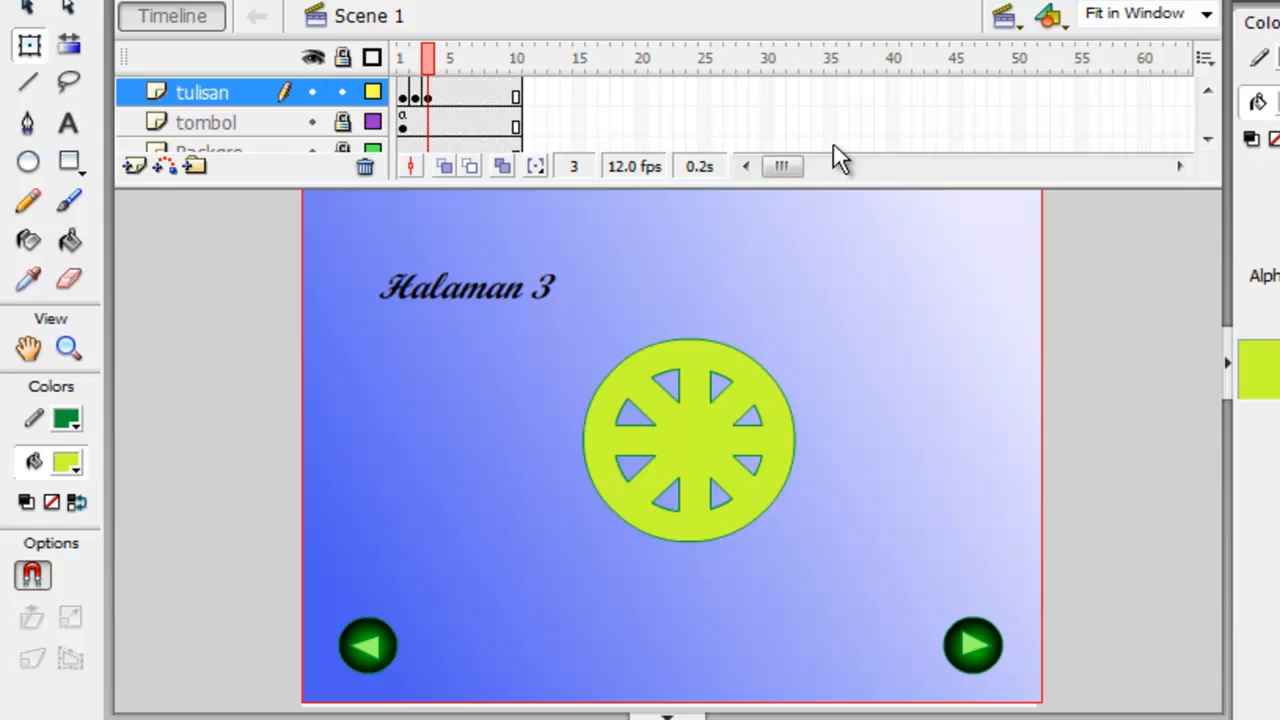
Test the movie, go through the pages to Halaman 3 to check the wheel's rotation, and close the preview.
{"action": "left_click", "coordinate": [520, 0]}
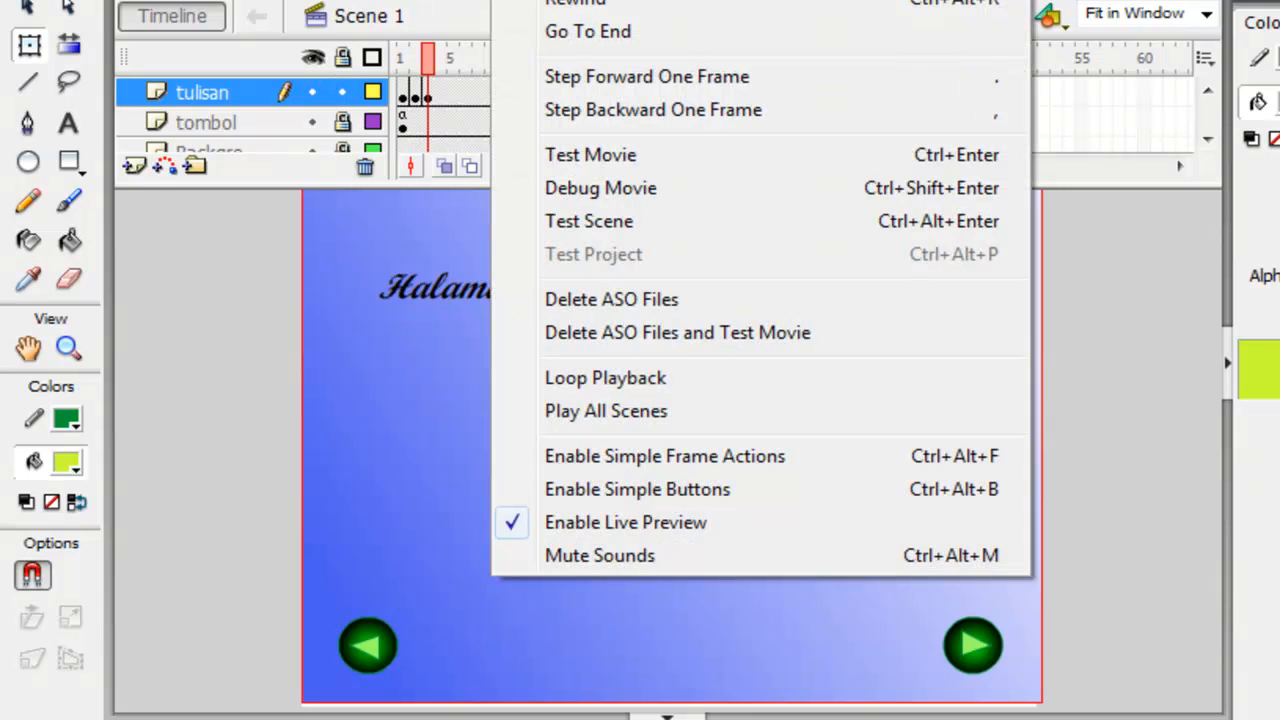
{"action": "left_click", "coordinate": [608, 156]}
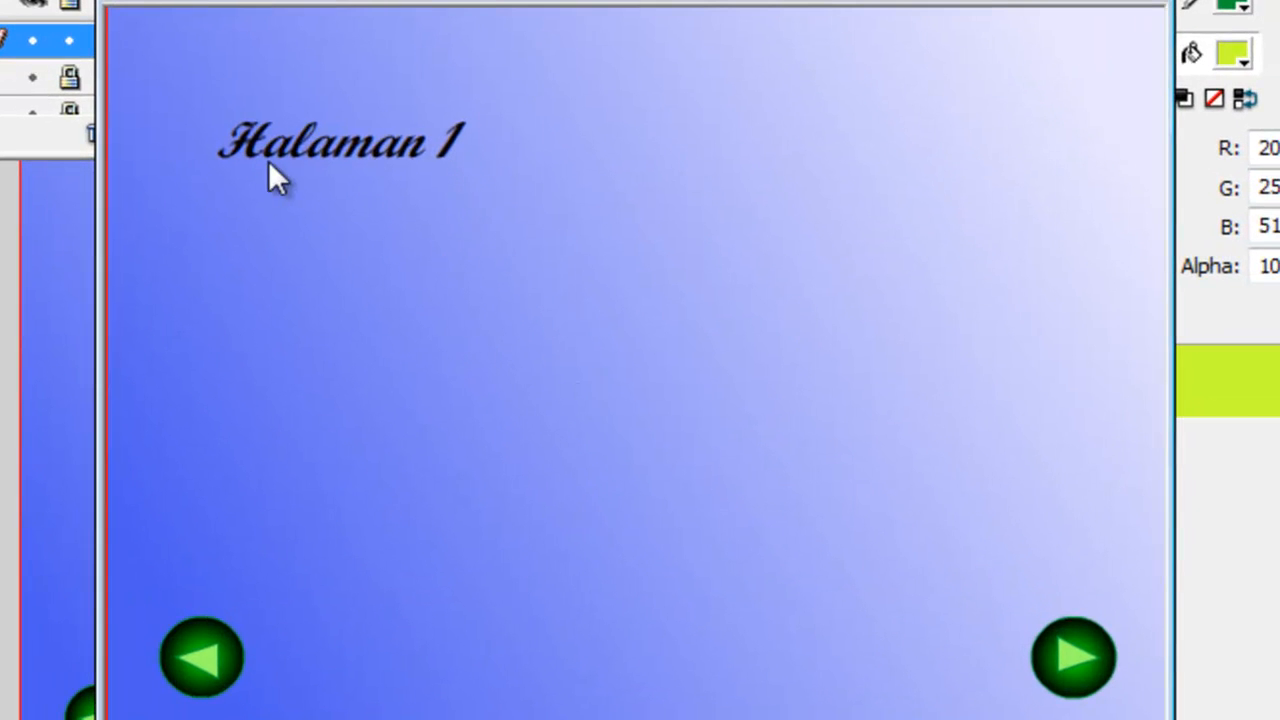
{"action": "left_click", "coordinate": [1077, 652]}
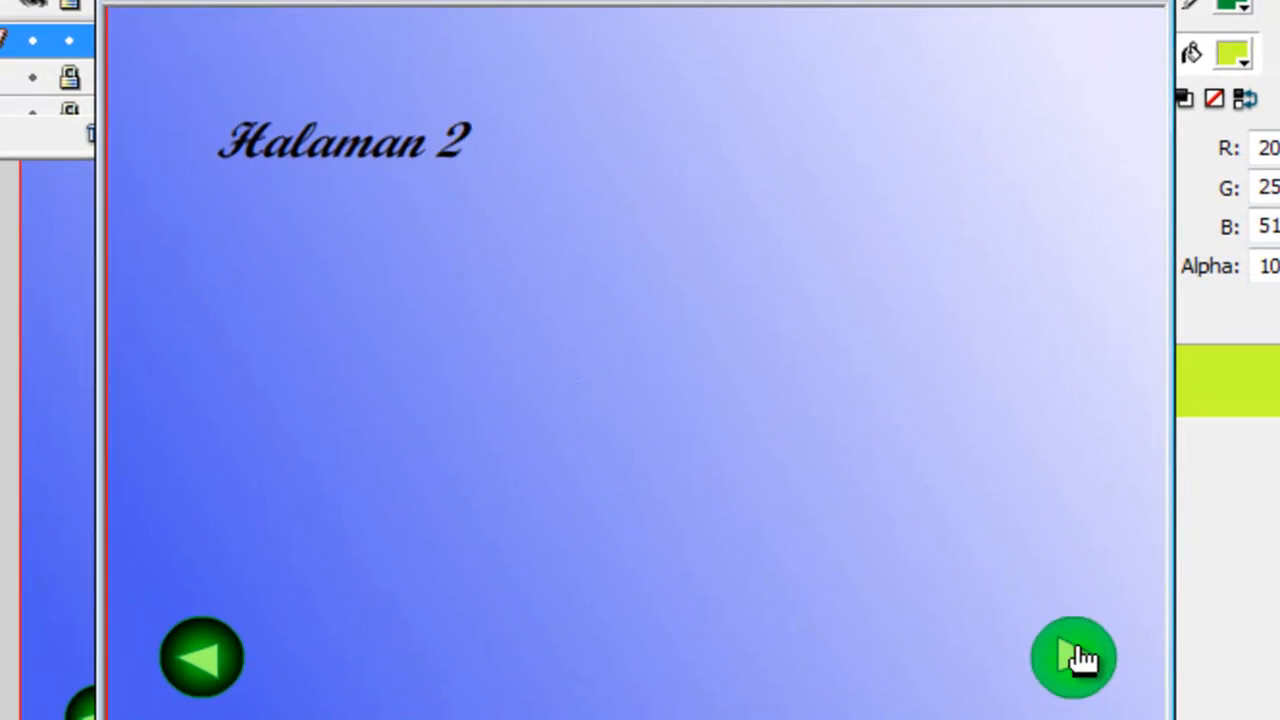
{"action": "left_click", "coordinate": [1077, 655]}
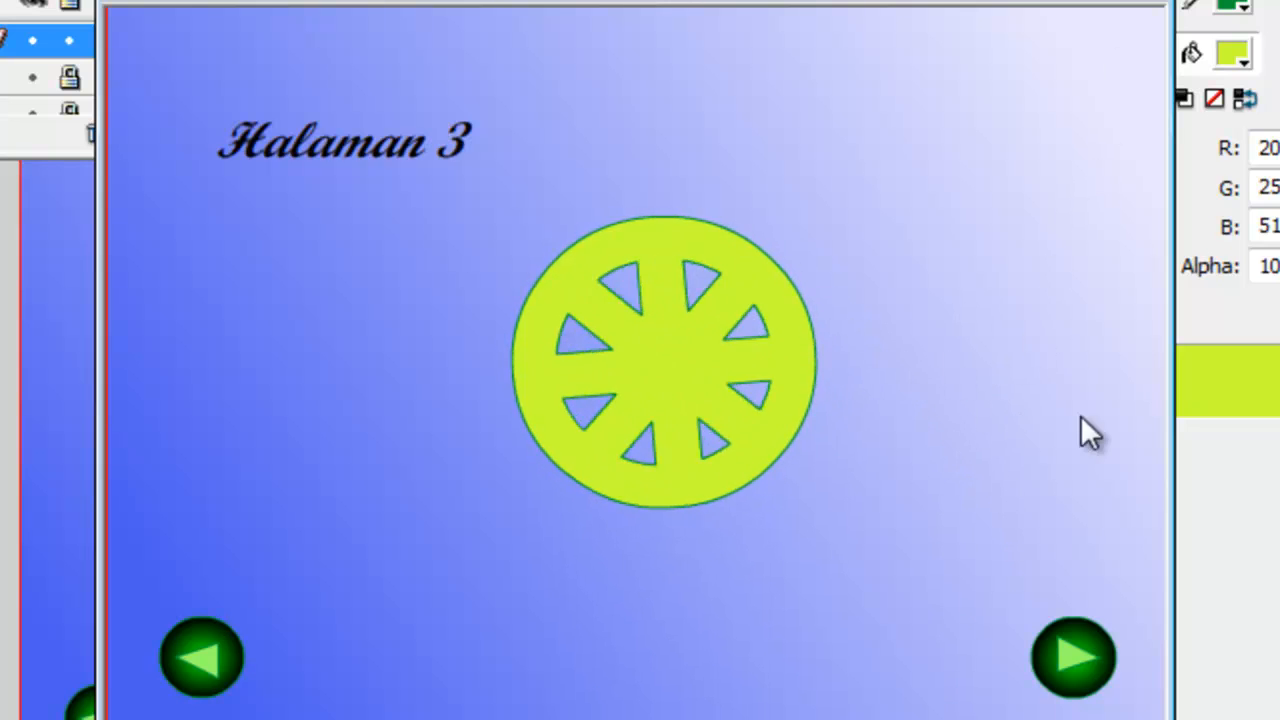
{"action": "left_click", "coordinate": [1108, 12]}
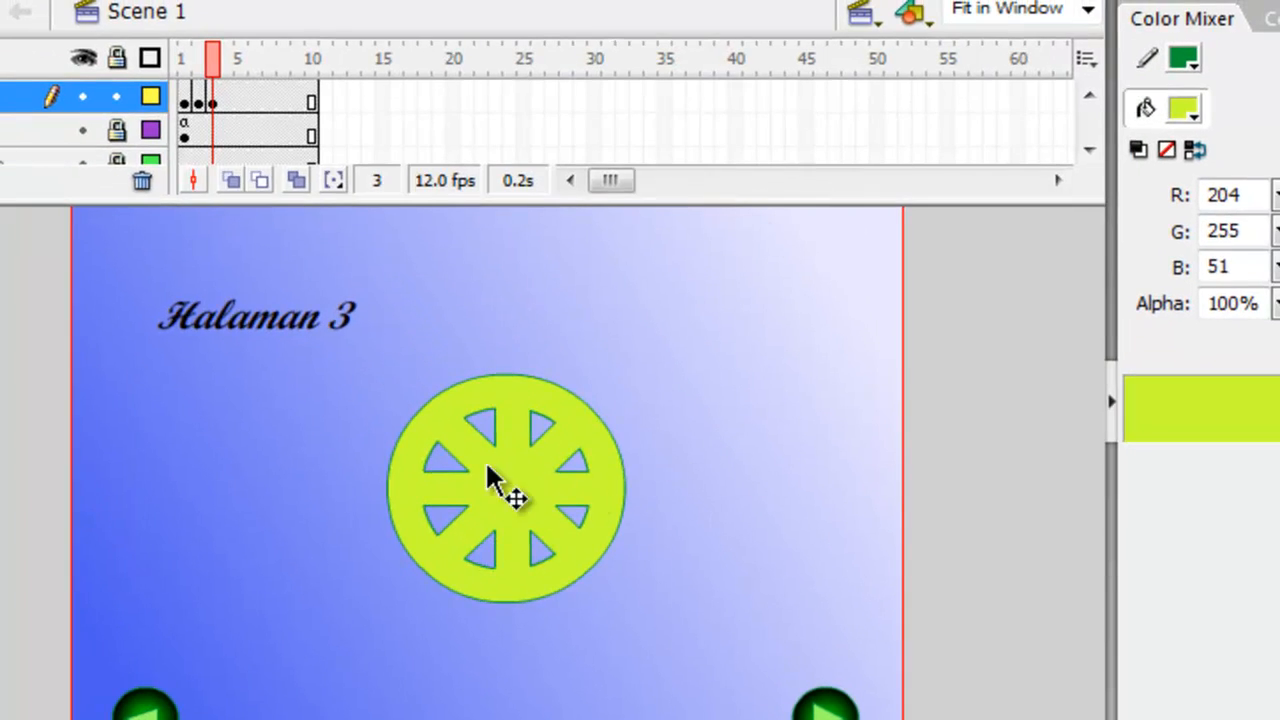
Open the wheel clip for editing, compare its first and last frames, and insert a keyframe at frame 9.
{"action": "left_click", "coordinate": [512, 490]}
{"action": "double_click", "coordinate": [518, 495]}
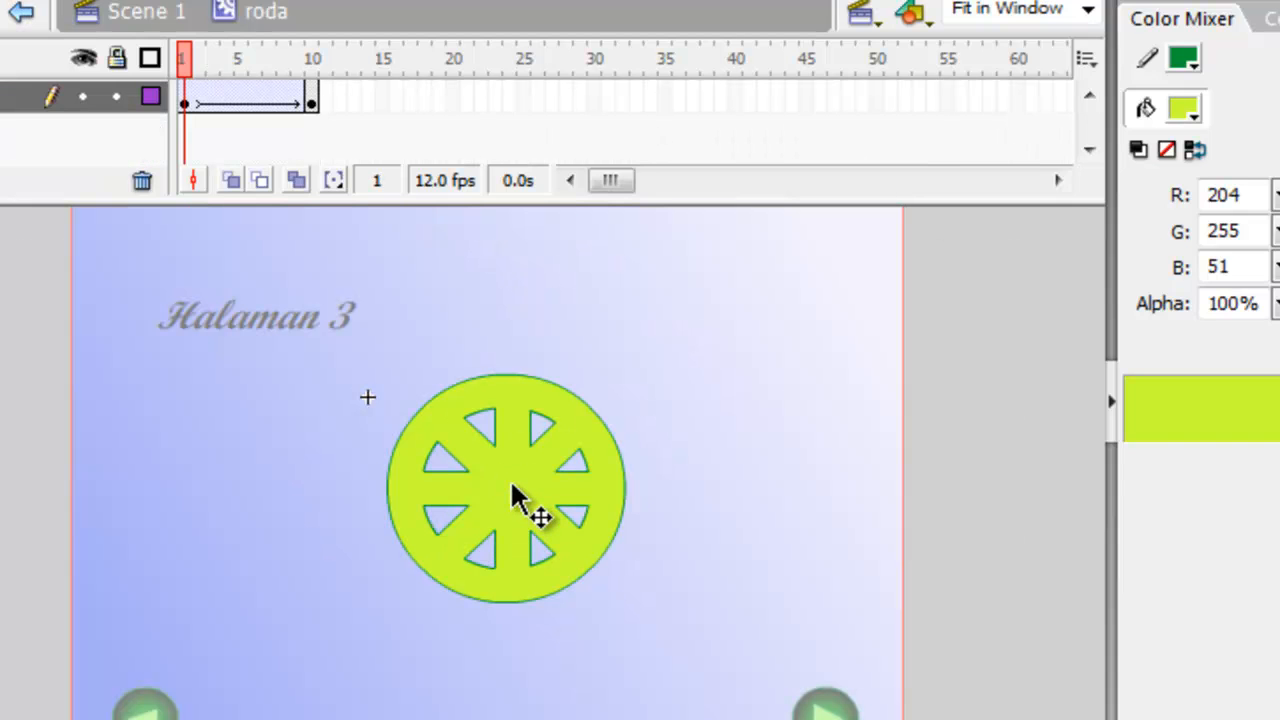
{"action": "left_click", "coordinate": [310, 104]}
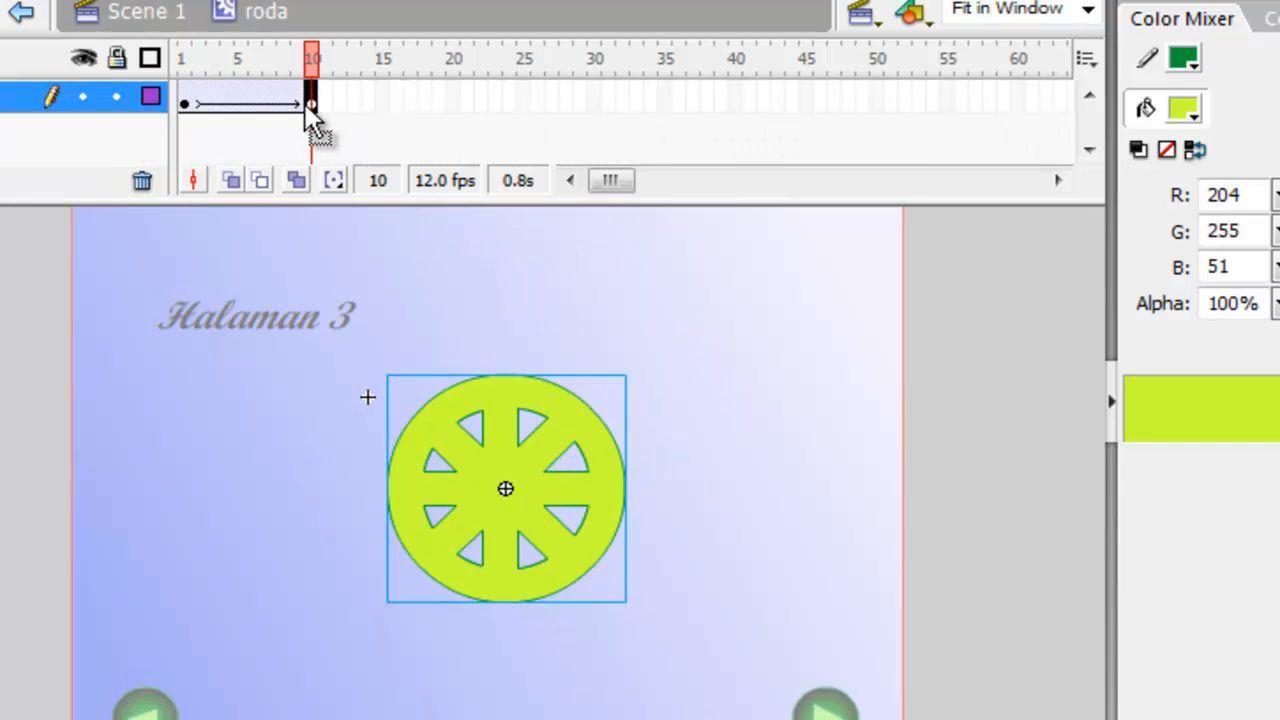
{"action": "left_click", "coordinate": [186, 99]}
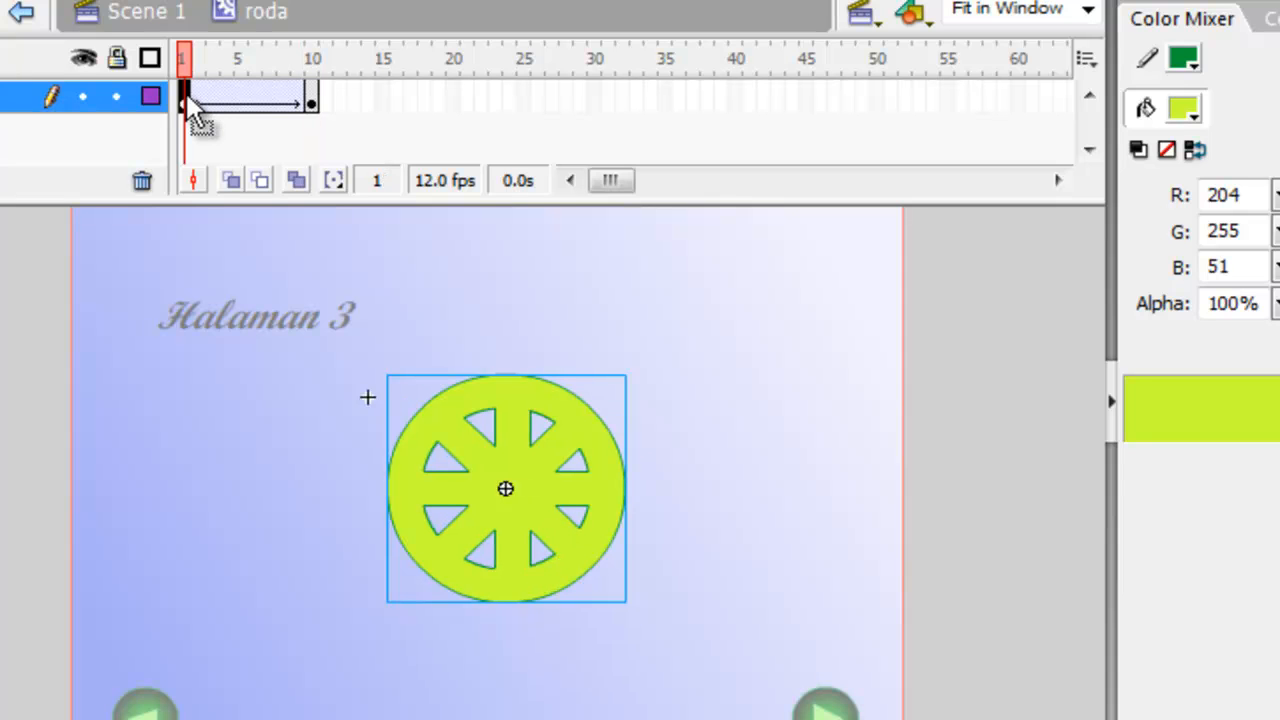
{"action": "left_click", "coordinate": [300, 104]}
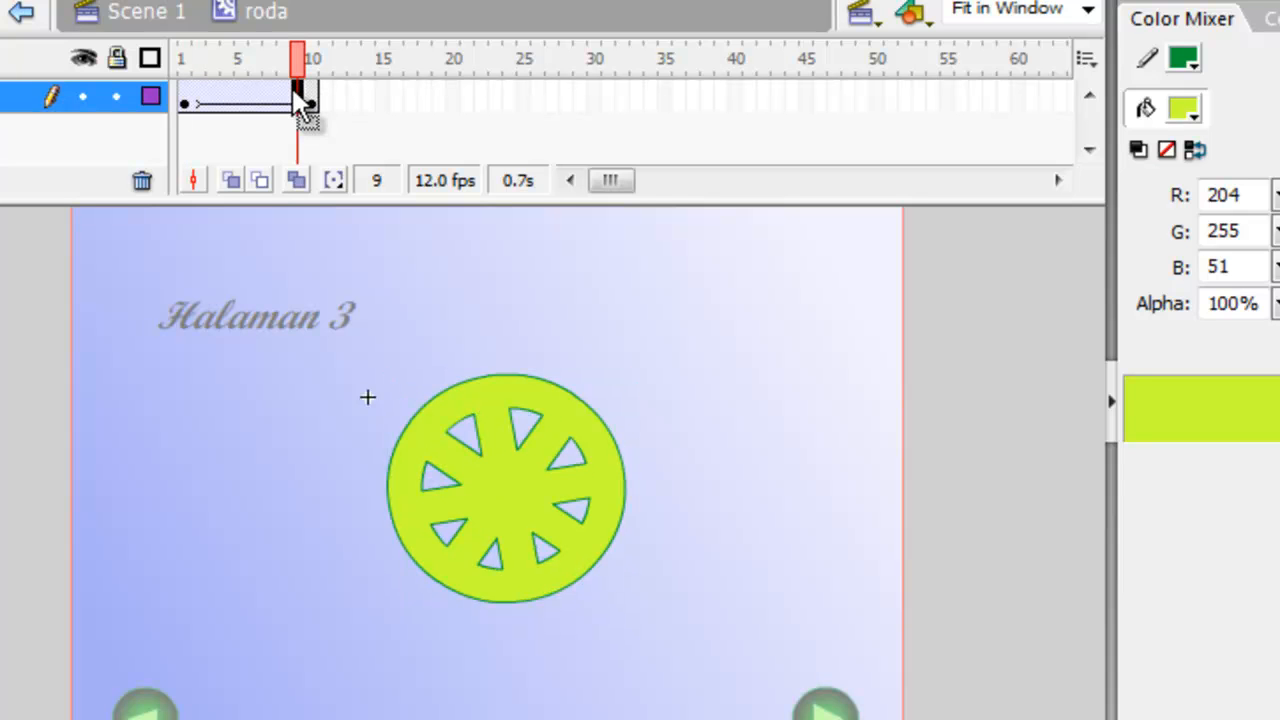
{"action": "right_click", "coordinate": [296, 95]}
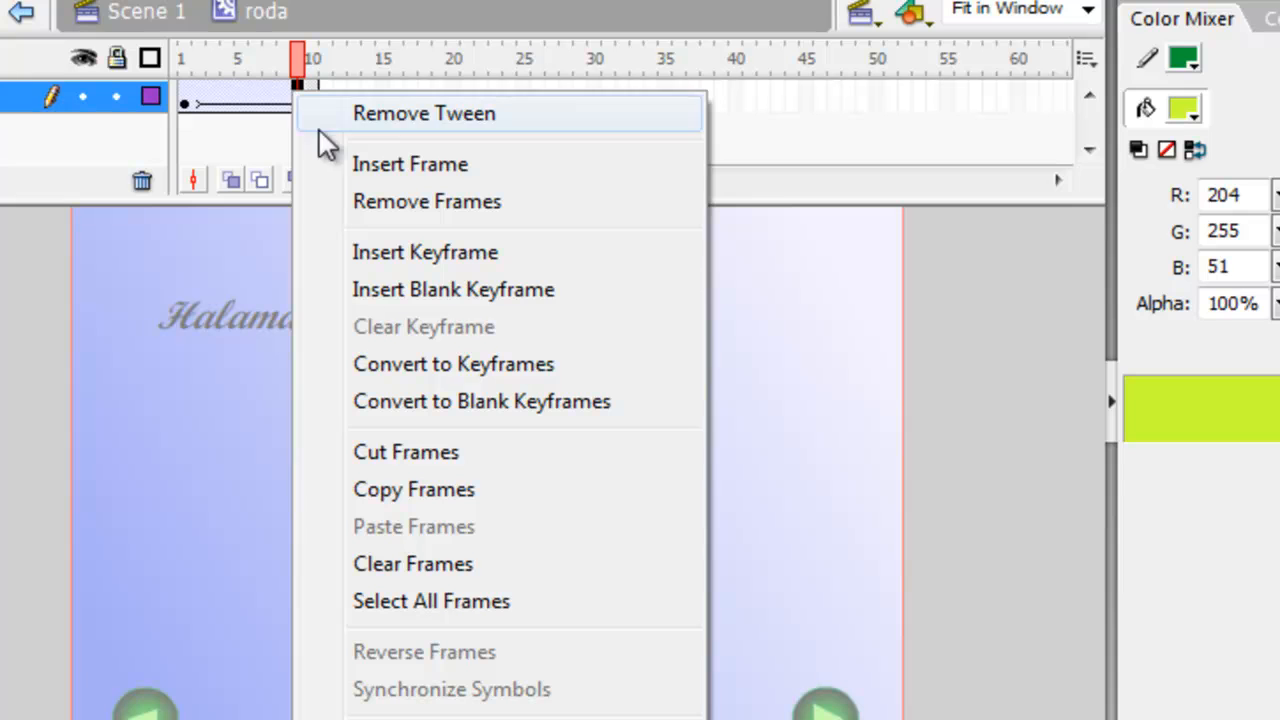
{"action": "left_click", "coordinate": [395, 252]}
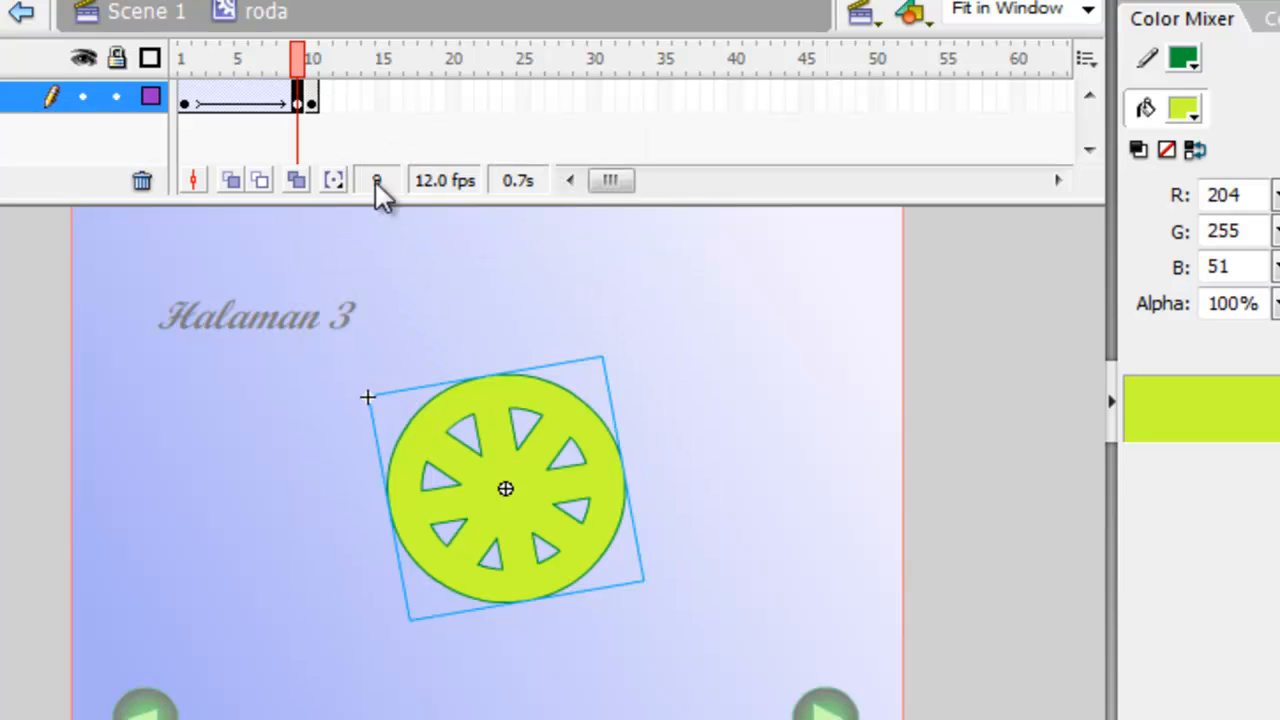
Remove frame 10 from the roda timeline so the rotation ends at frame 9.
{"action": "left_click", "coordinate": [313, 98]}
{"action": "right_click", "coordinate": [311, 100]}
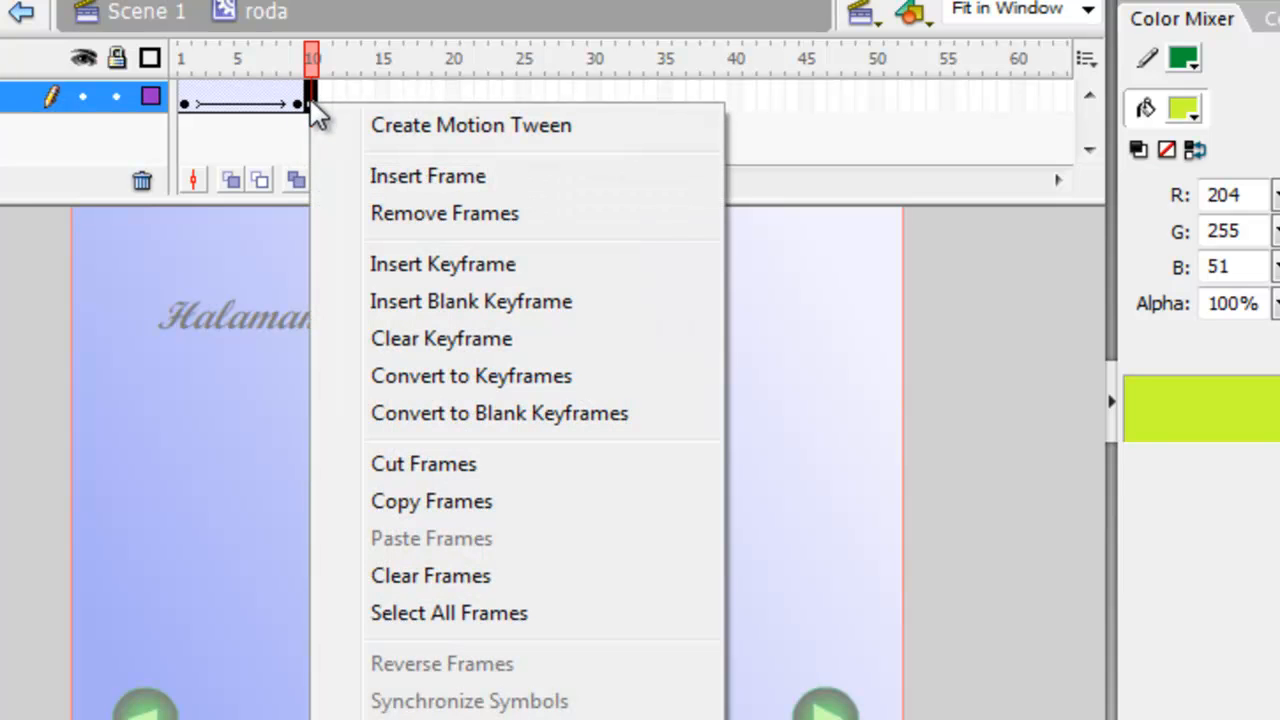
{"action": "left_click", "coordinate": [380, 214]}
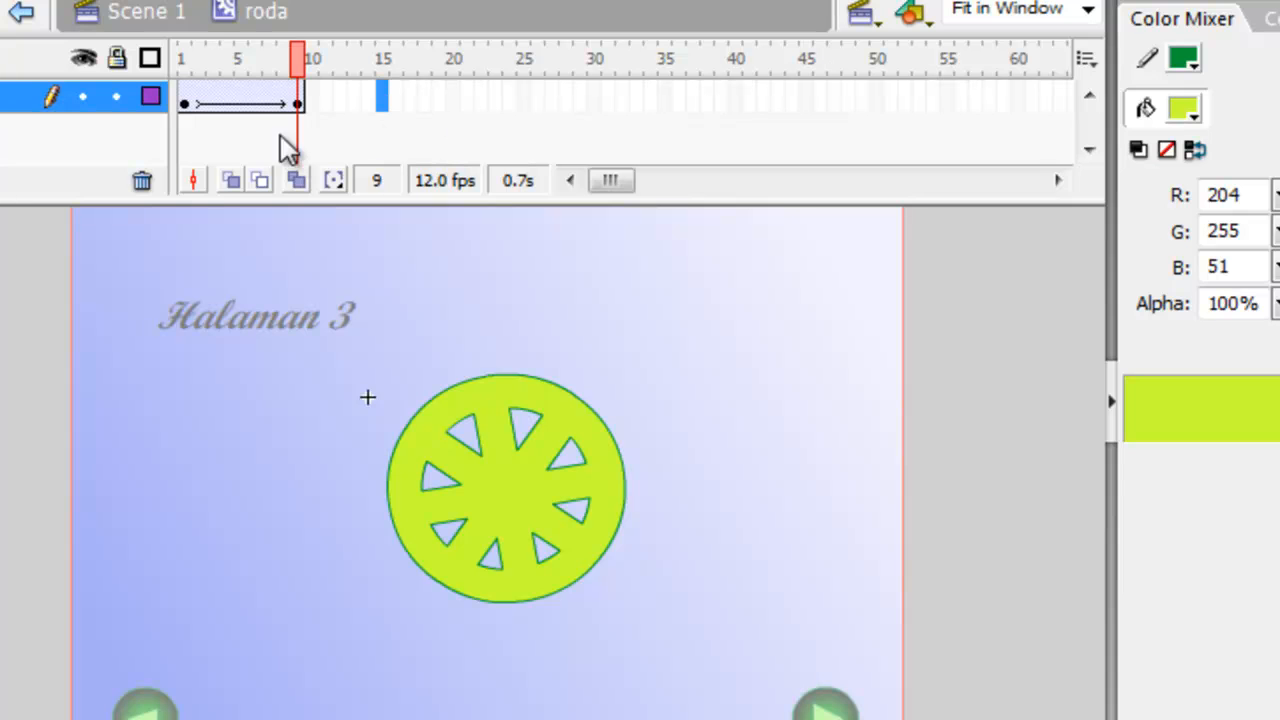
Return to Scene 1, test the movie through to Halaman 3 to check the wheel's rotation, and close the preview.
{"action": "left_click", "coordinate": [150, 14]}
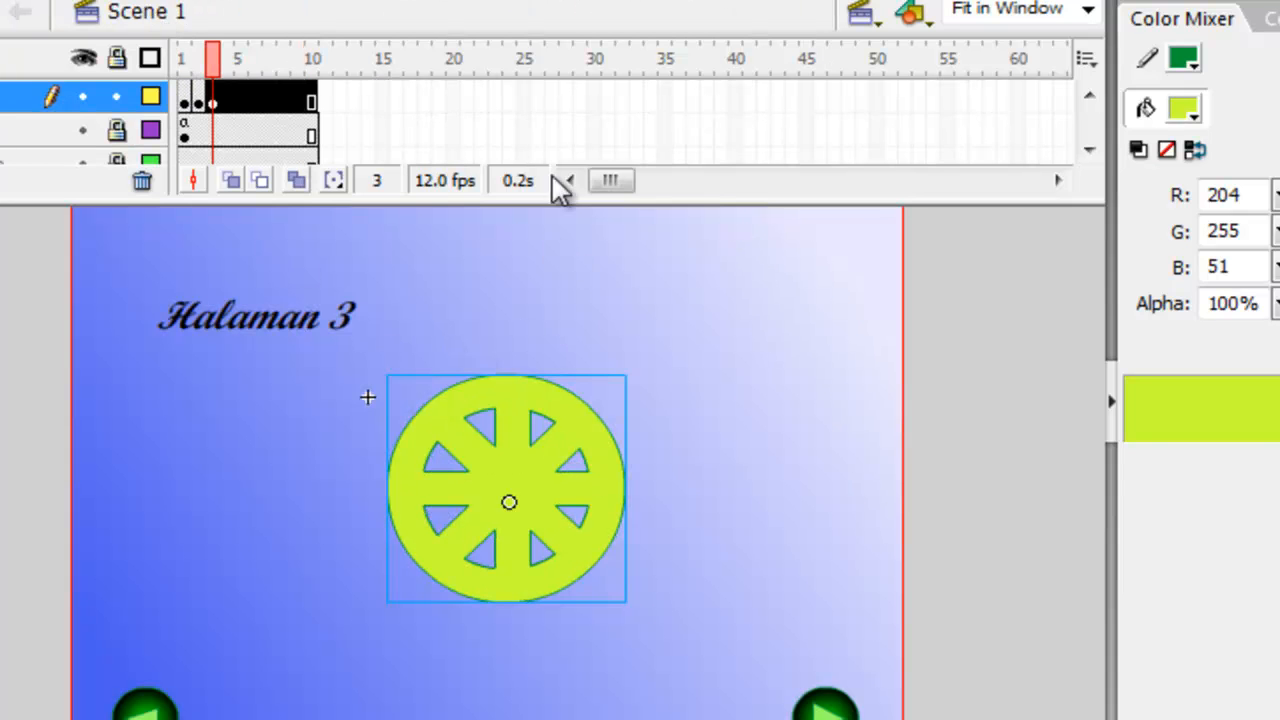
{"action": "left_click", "coordinate": [325, 1]}
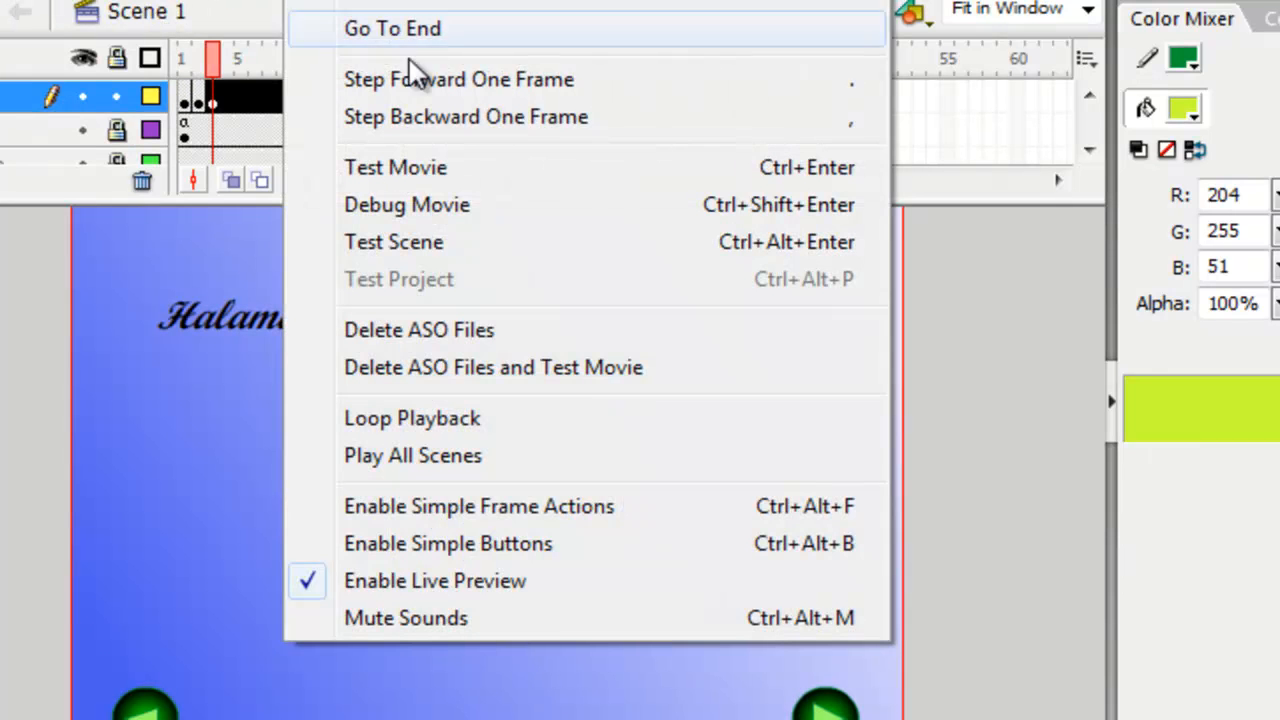
{"action": "left_click", "coordinate": [406, 166]}
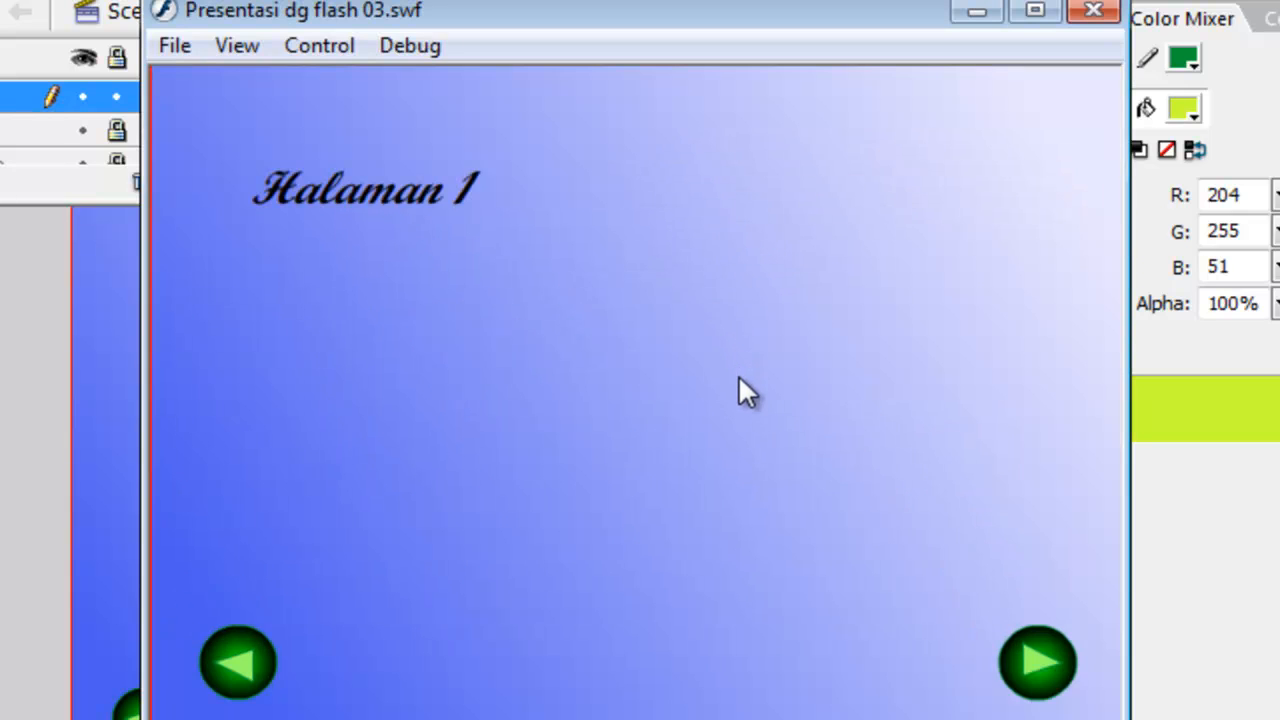
{"action": "left_click", "coordinate": [1040, 668]}
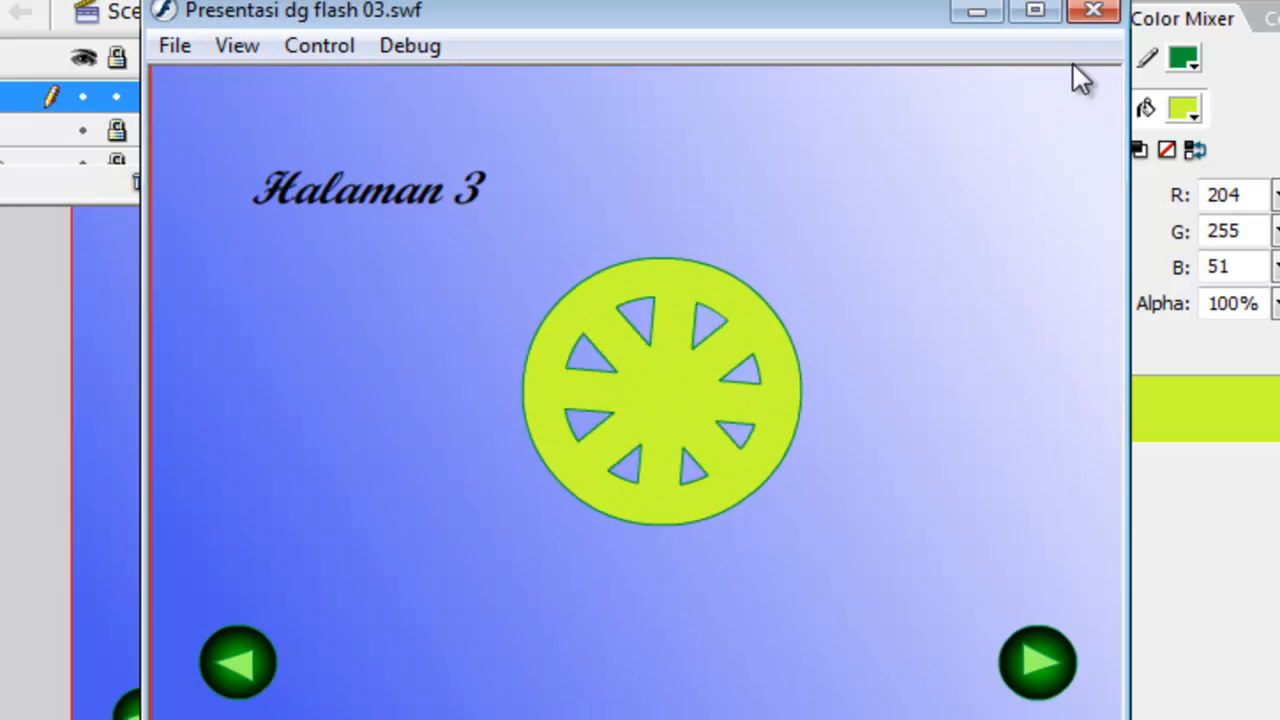
{"action": "left_click", "coordinate": [1093, 12]}
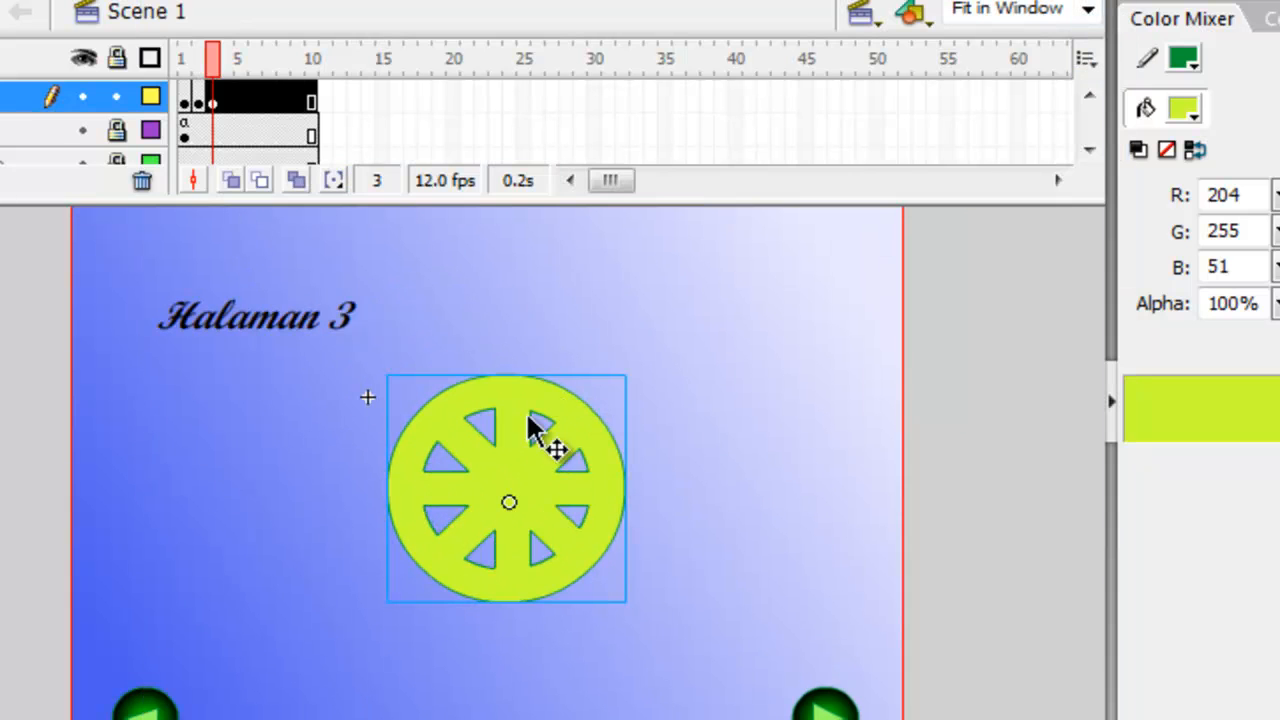
Scale the wheel down to just over a quarter of its size with Free Transform and move it directly below the Halaman 3 title.
{"action": "left_click", "coordinate": [518, 452]}
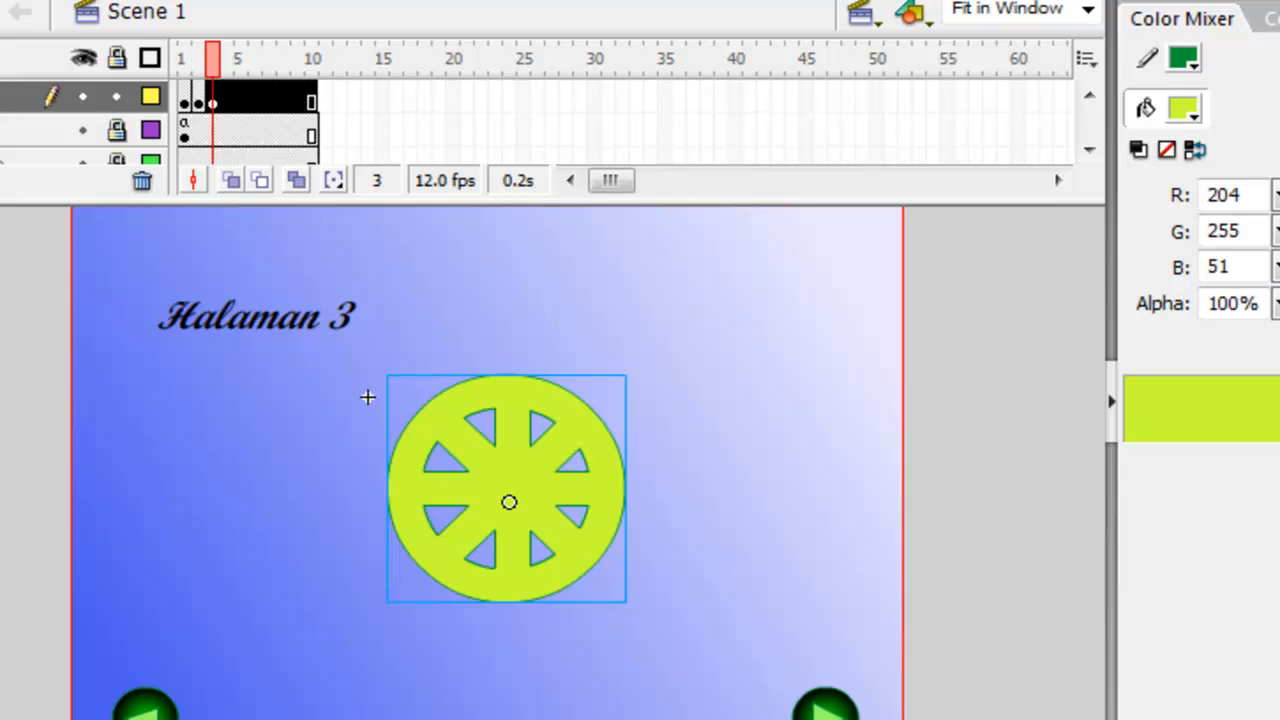
{"action": "key", "text": "q"}
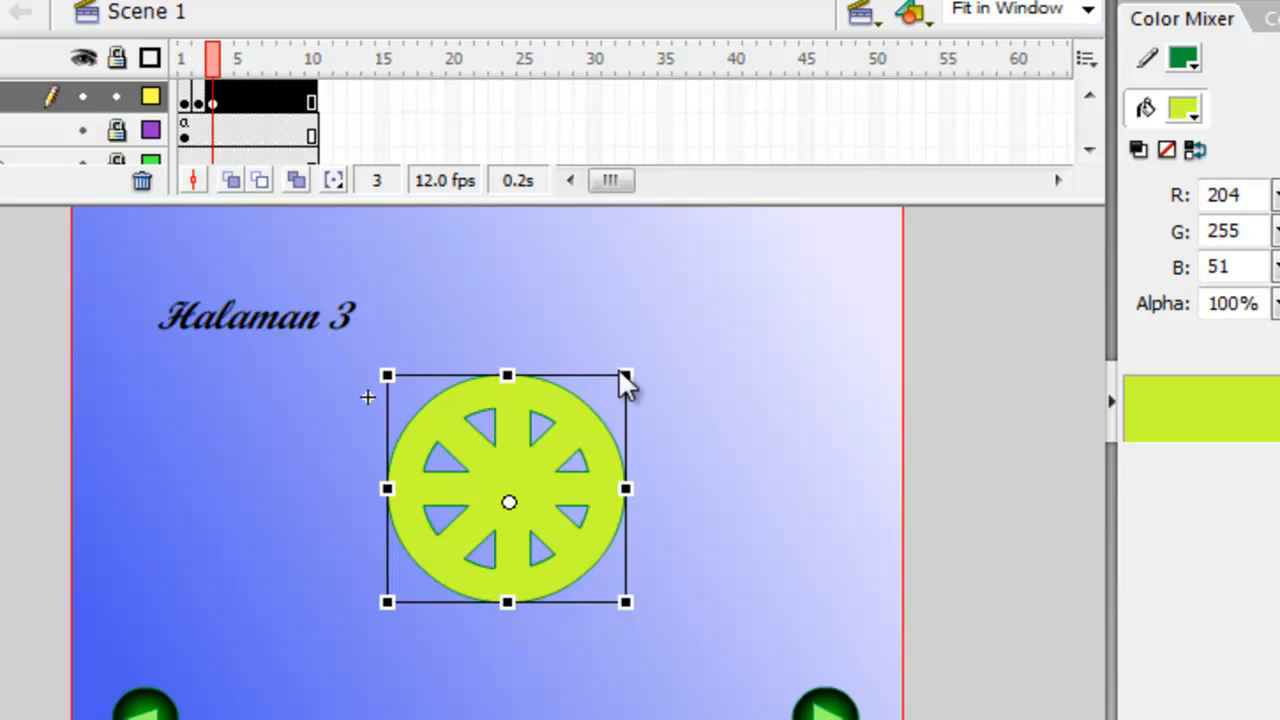
{"action": "left_click_drag", "start_coordinate": [627, 375], "coordinate": [541, 466]}
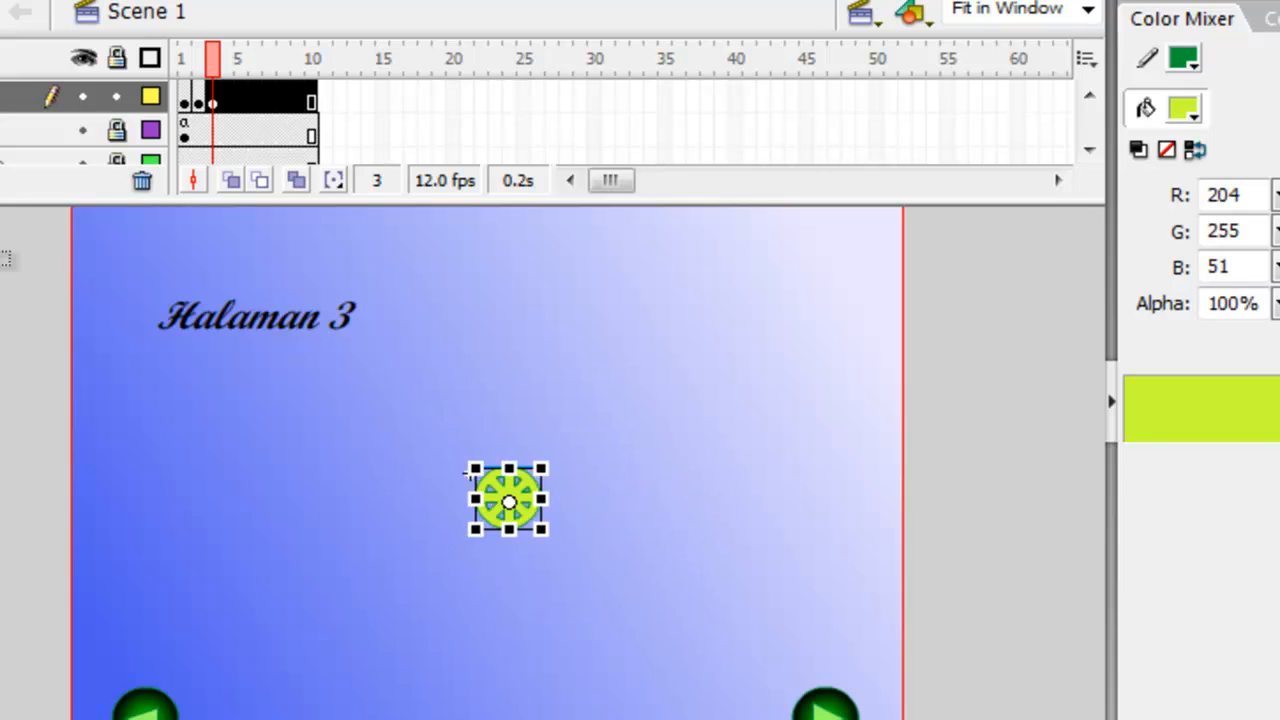
{"action": "key", "text": "v"}
{"action": "left_click_drag", "start_coordinate": [513, 503], "coordinate": [390, 511]}
{"action": "left_click_drag", "start_coordinate": [249, 424], "coordinate": [249, 424]}
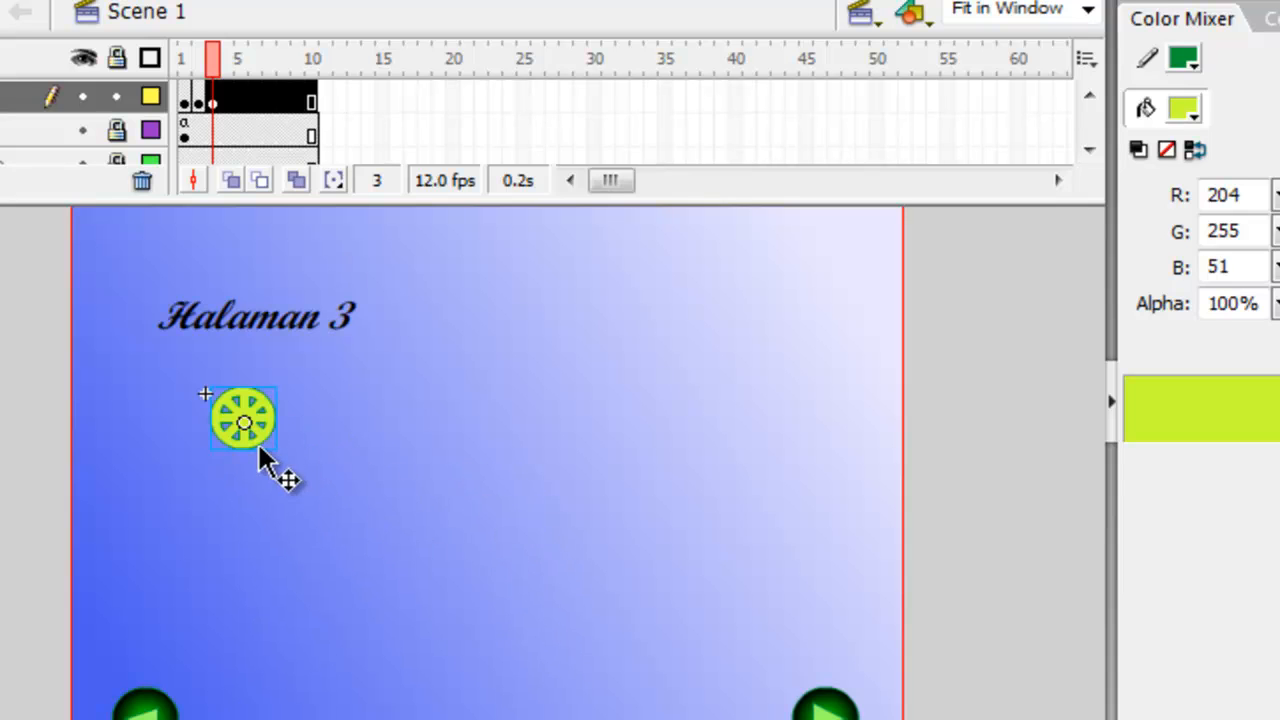
{"action": "left_click", "coordinate": [297, 578]}
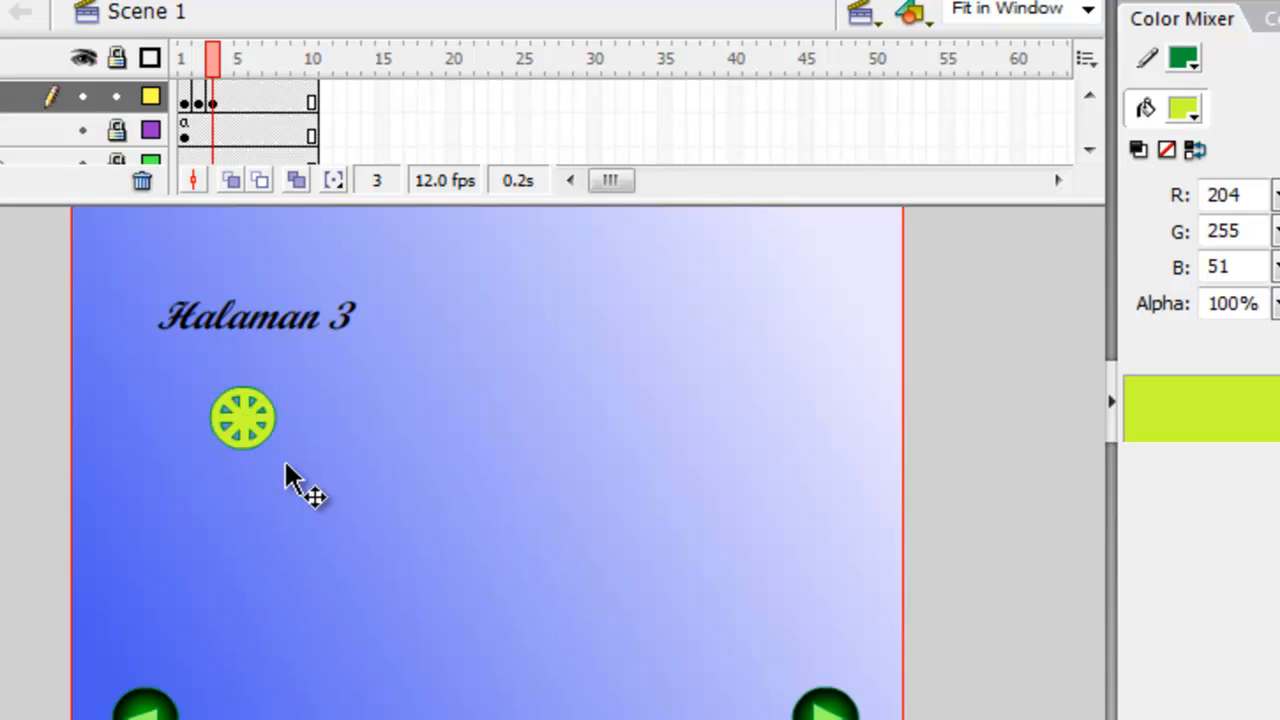
Replace the Halaman 3 title text with "Daftar kebutuhan".
{"action": "left_click", "coordinate": [249, 322]}
{"action": "double_click", "coordinate": [250, 322]}
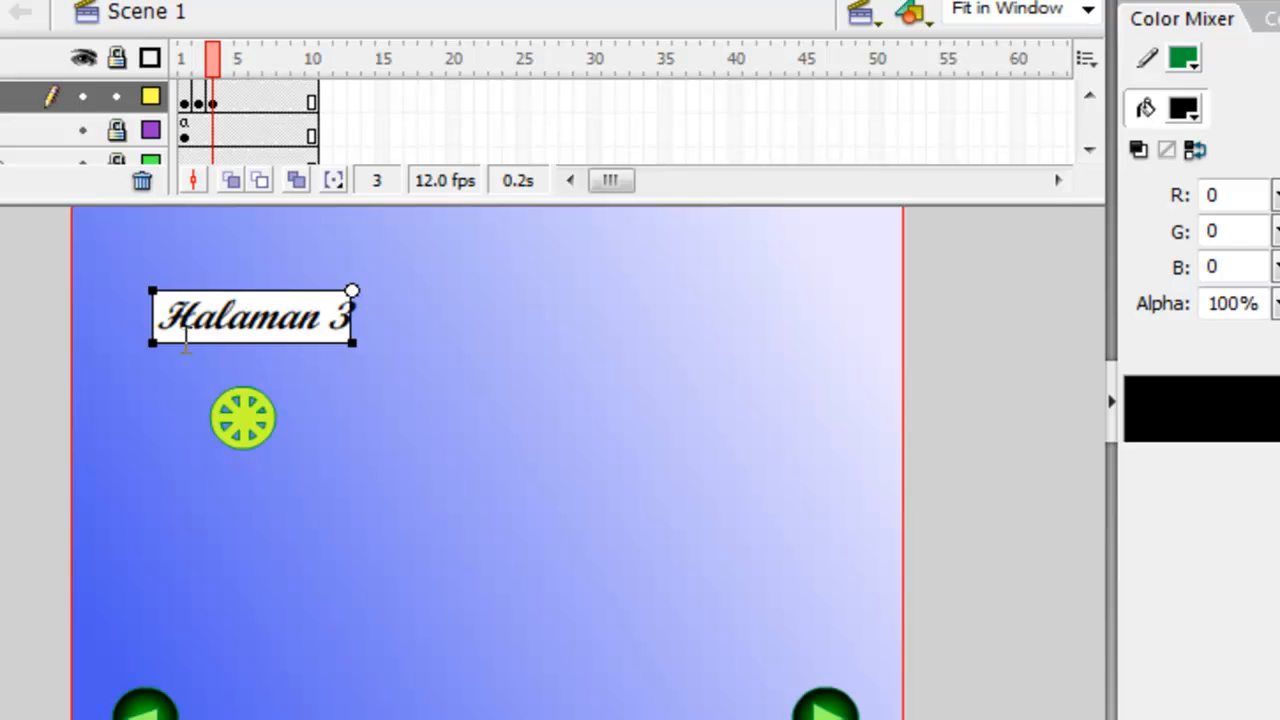
{"action": "left_click_drag", "start_coordinate": [191, 320], "coordinate": [374, 302]}
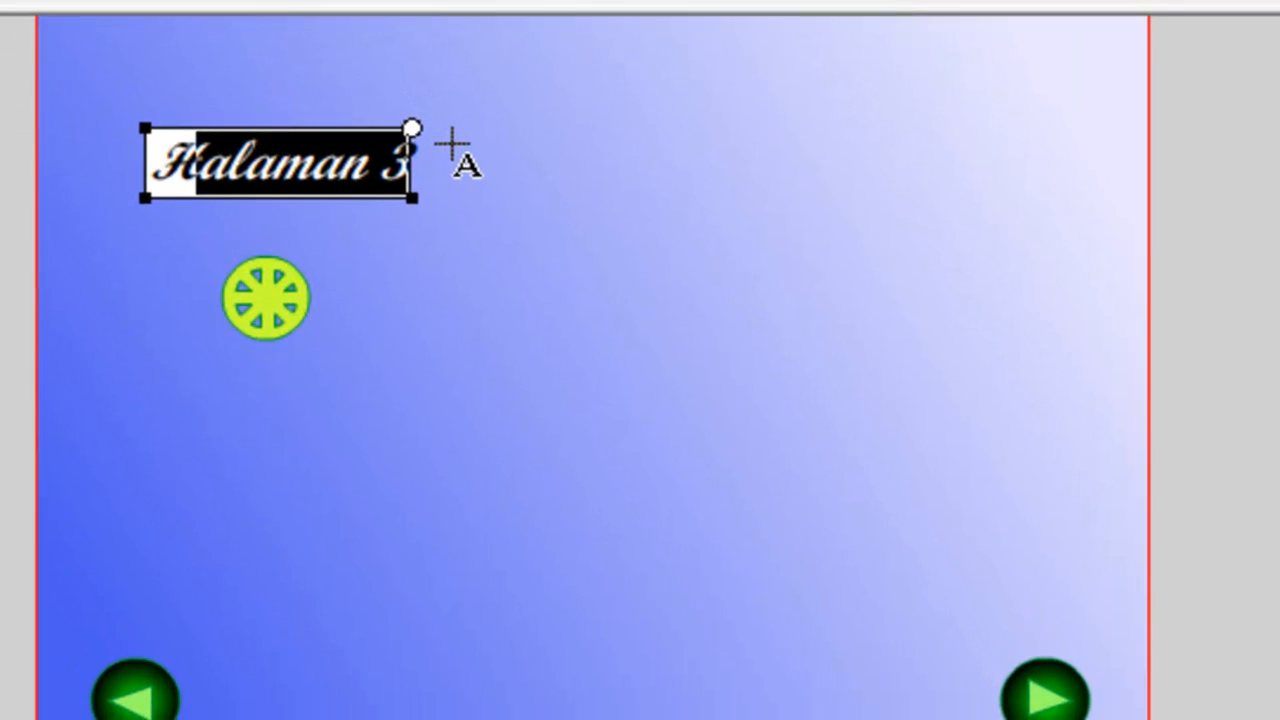
{"action": "key", "text": "BackSpace"}
{"action": "key", "text": "BackSpace"}
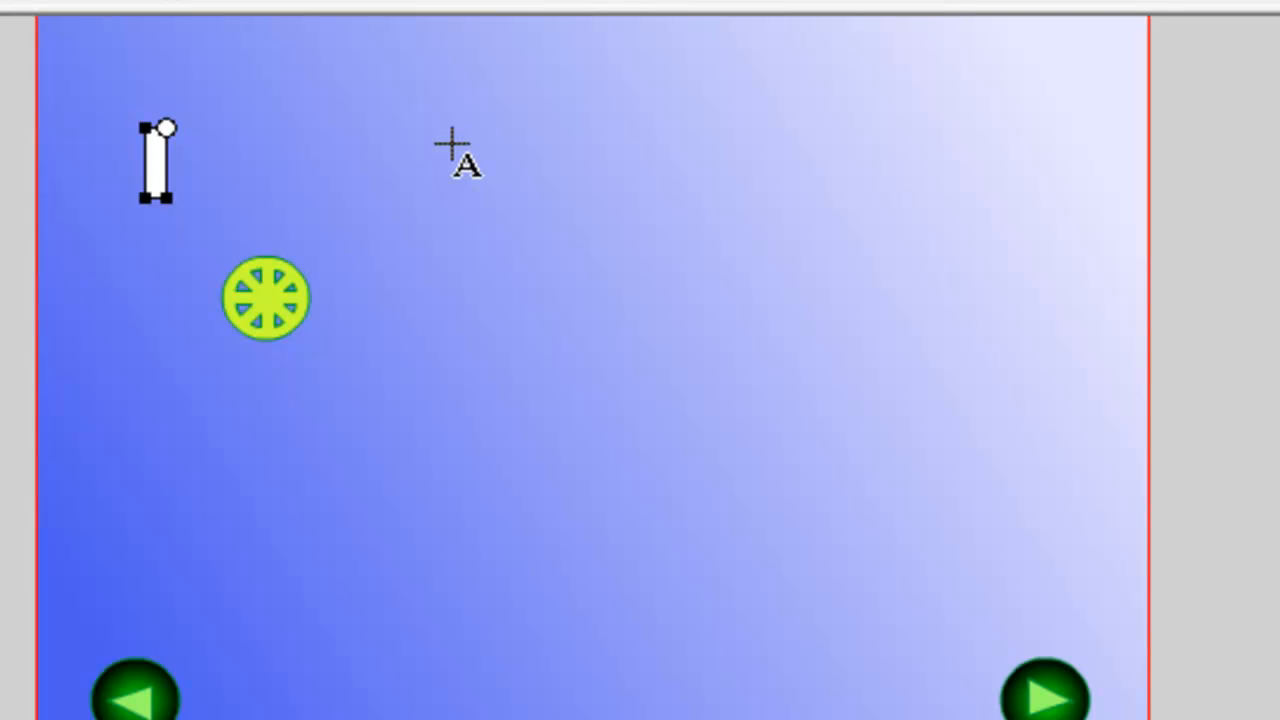
{"action": "type", "text": "Daftar"}
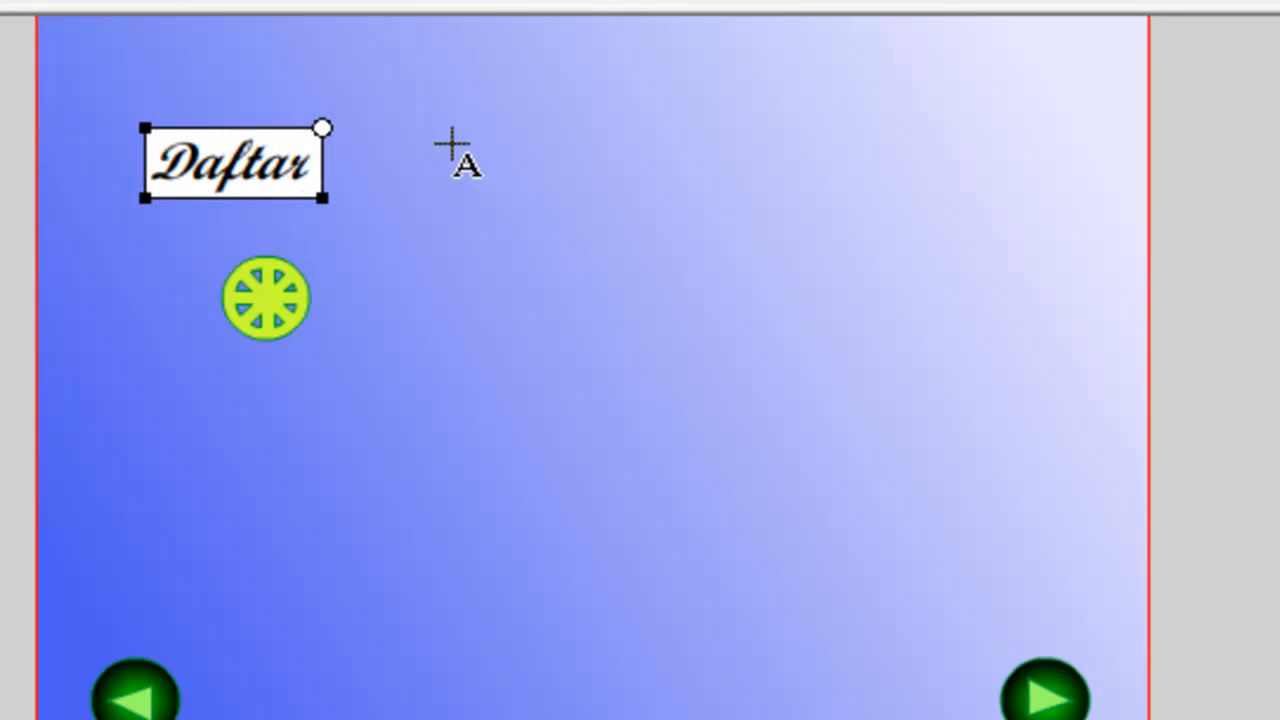
{"action": "type", "text": " kebutuhan"}
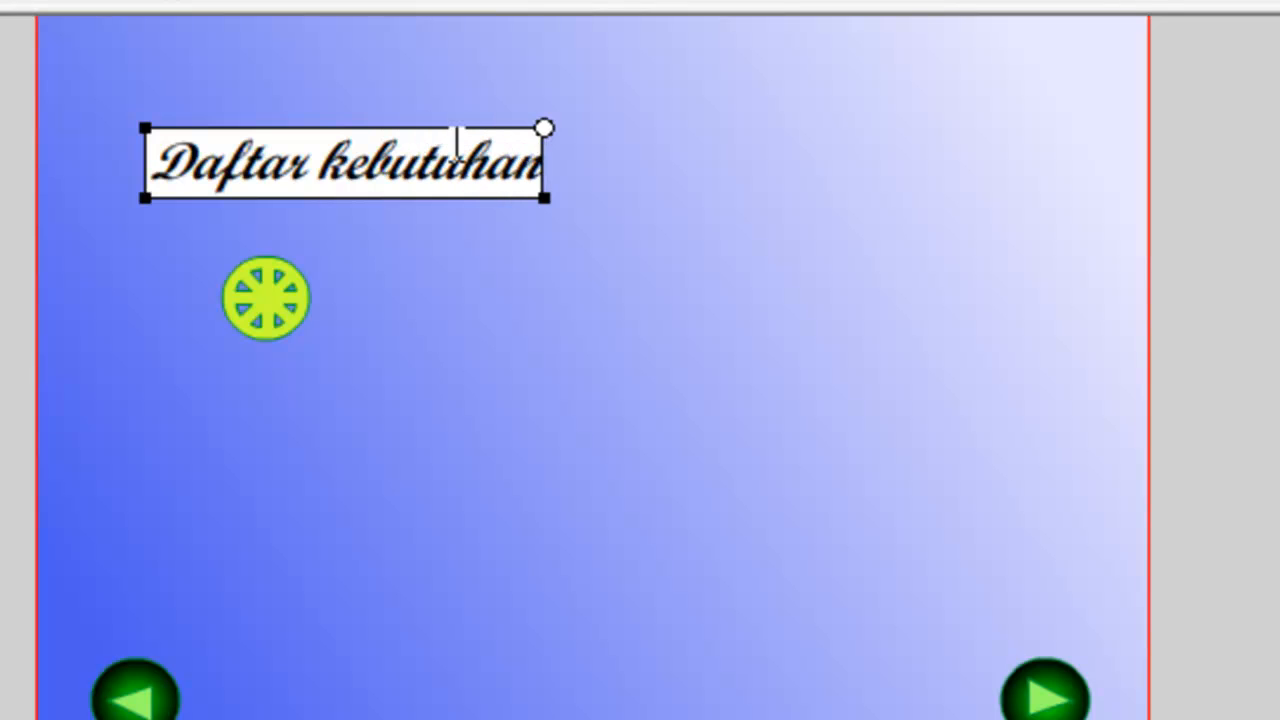
{"action": "left_click", "coordinate": [540, 257]}
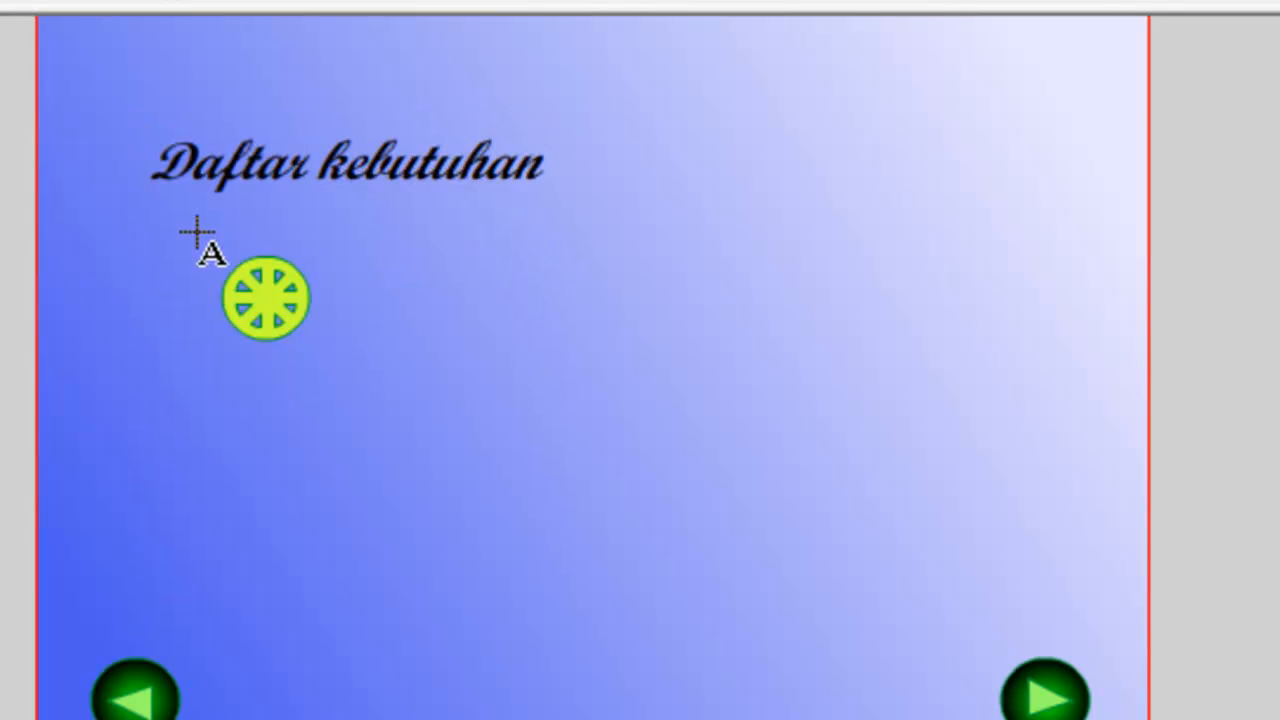
Copy the "Daftar kebutuhan" title text and place the pasted copy beside the wheel bullet.
{"action": "left_click", "coordinate": [402, 180]}
{"action": "right_click", "coordinate": [400, 188]}
{"action": "left_click", "coordinate": [505, 228]}
{"action": "left_click", "coordinate": [550, 290]}
{"action": "right_click", "coordinate": [550, 276]}
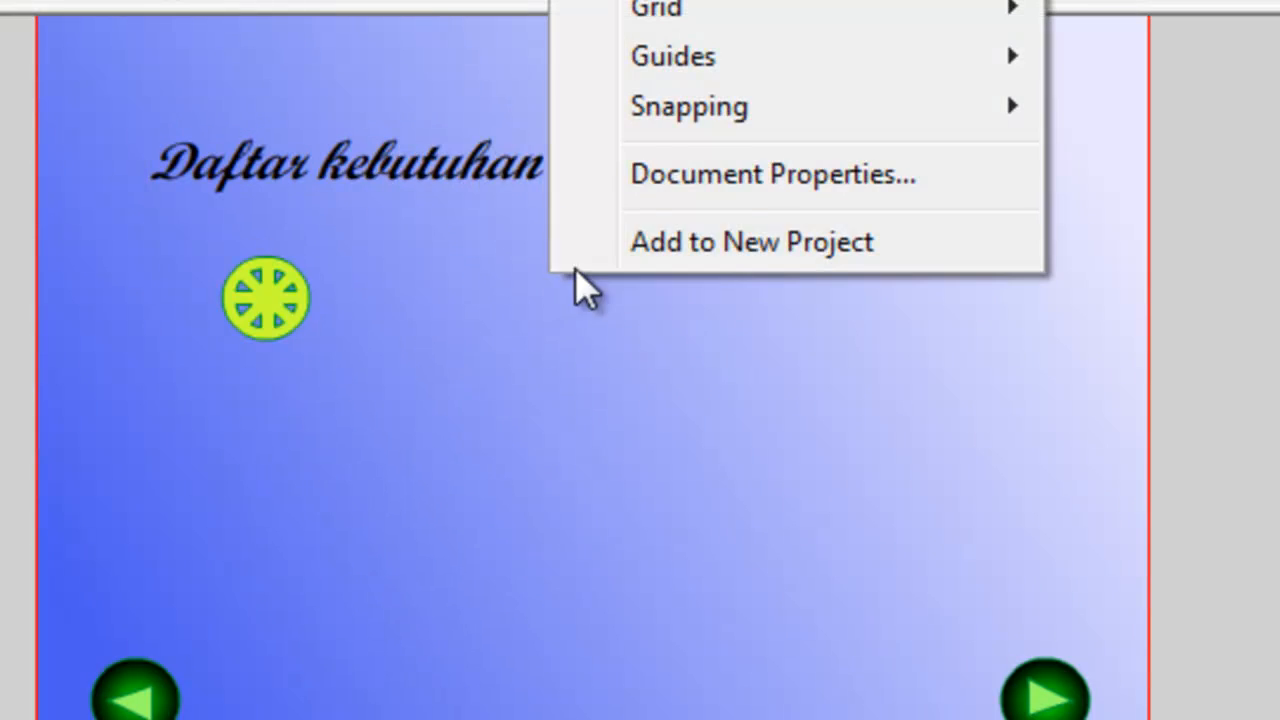
{"action": "left_click", "coordinate": [620, 1]}
{"action": "left_click_drag", "start_coordinate": [629, 410], "coordinate": [609, 287]}
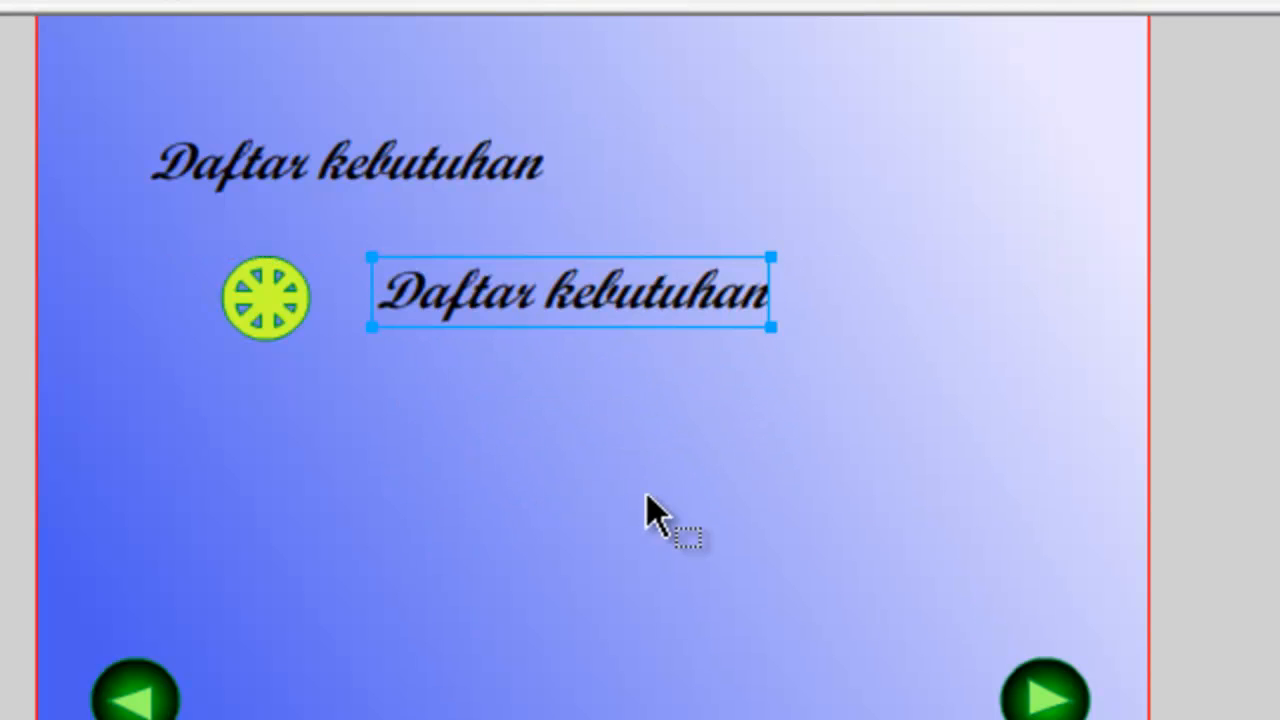
Replace the text of the copy beside the wheel with "Beras".
{"action": "left_click", "coordinate": [581, 485]}
{"action": "left_click", "coordinate": [500, 287]}
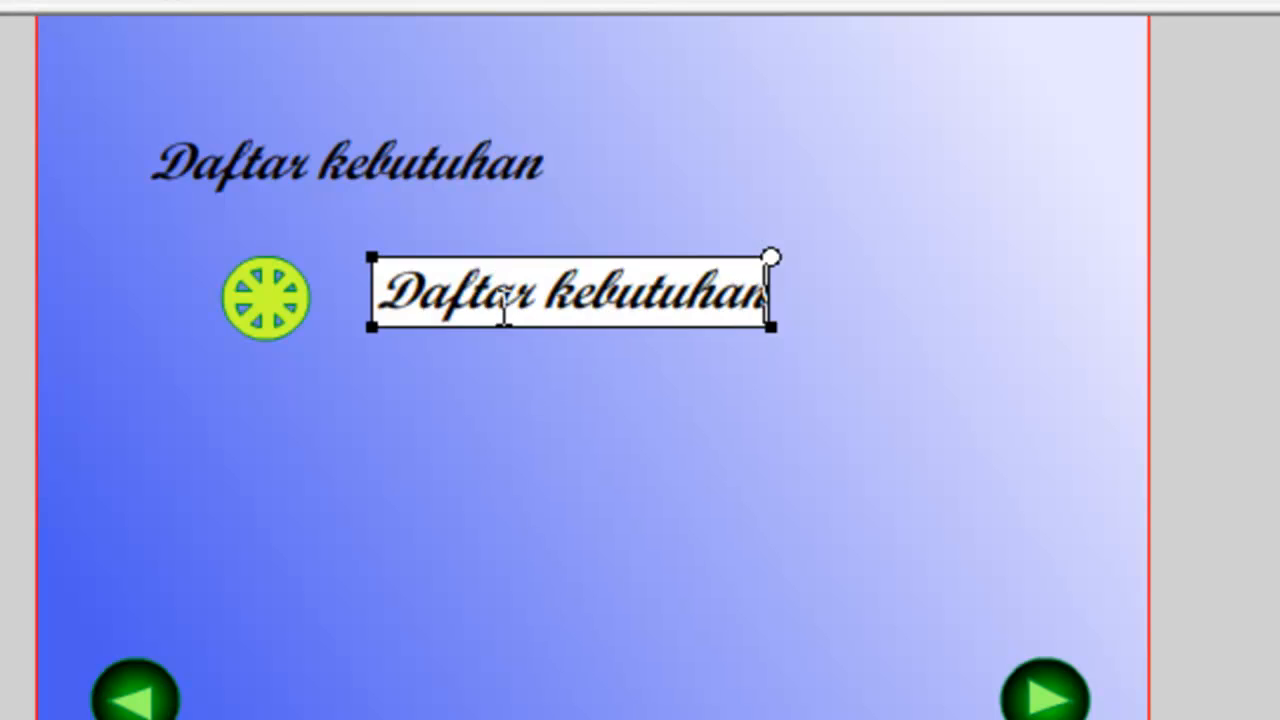
{"action": "left_click_drag", "start_coordinate": [402, 292], "coordinate": [811, 310]}
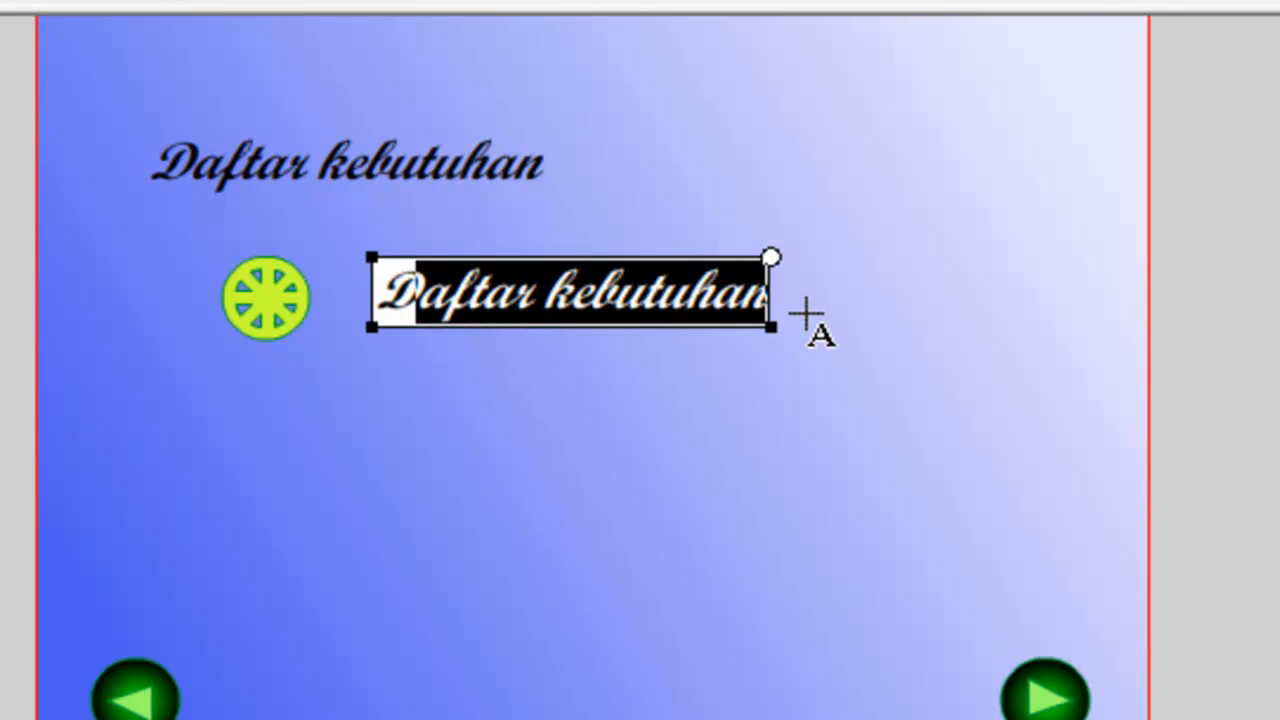
{"action": "key", "text": "BackSpace"}
{"action": "key", "text": "BackSpace"}
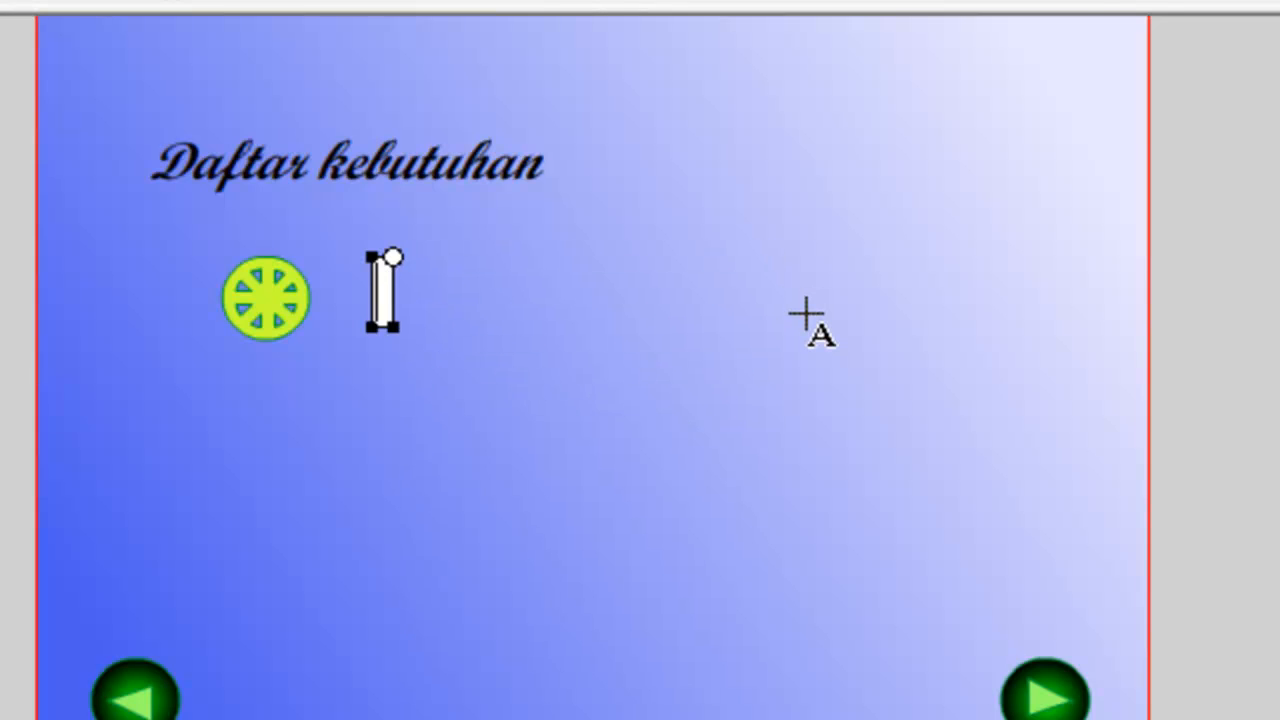
{"action": "type", "text": "Beras"}
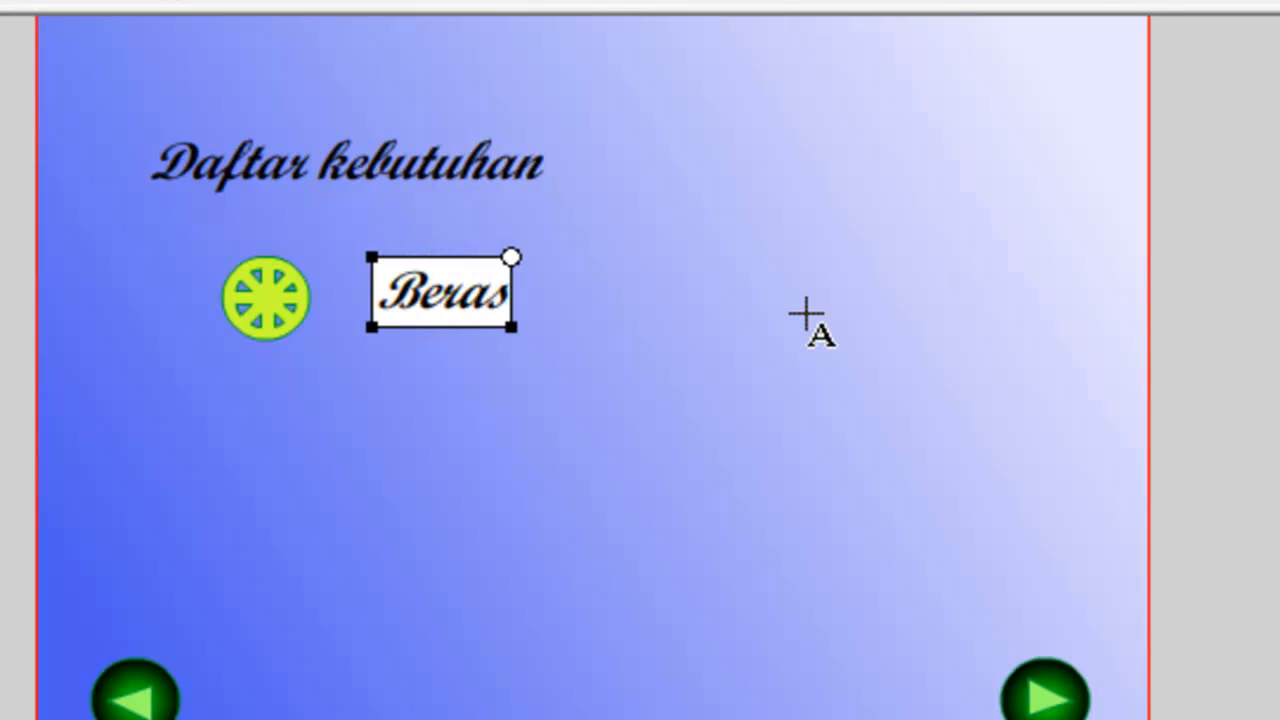
{"action": "left_click", "coordinate": [806, 315]}
Paste another copy of the title text below "Beras" and change its wording to "Gula pasir".
{"action": "right_click", "coordinate": [584, 411]}
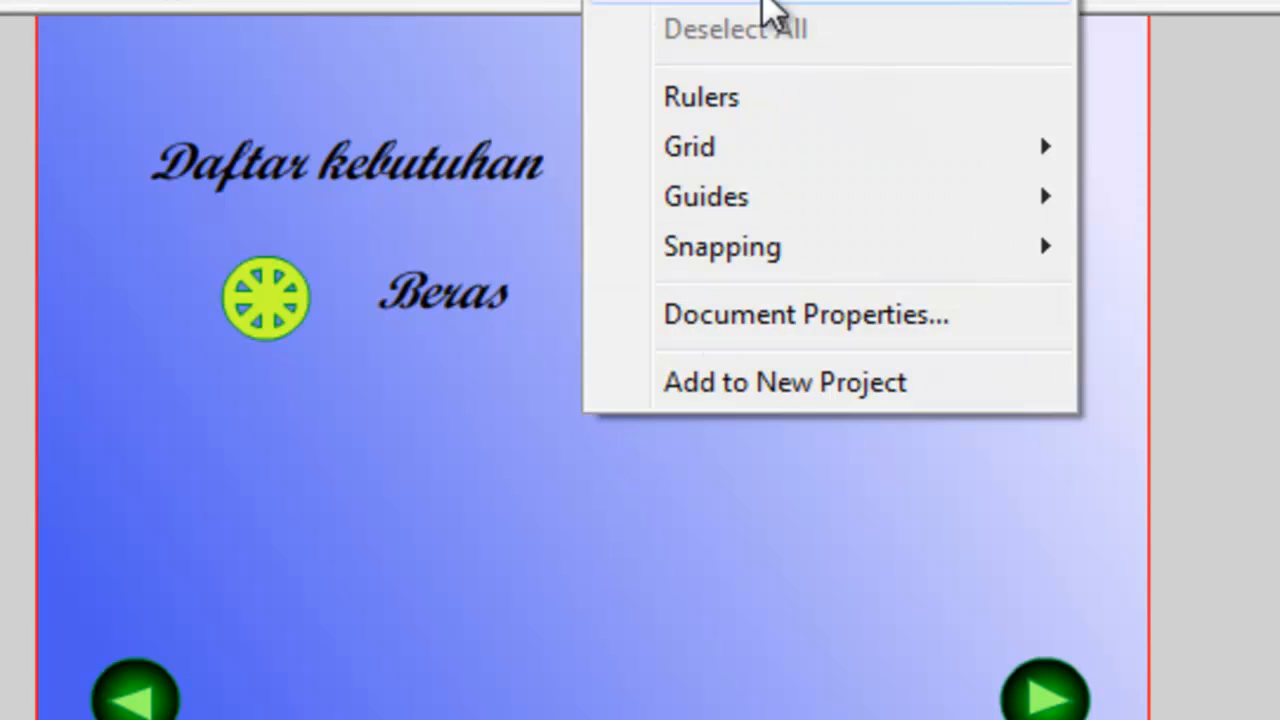
{"action": "left_click", "coordinate": [690, 0]}
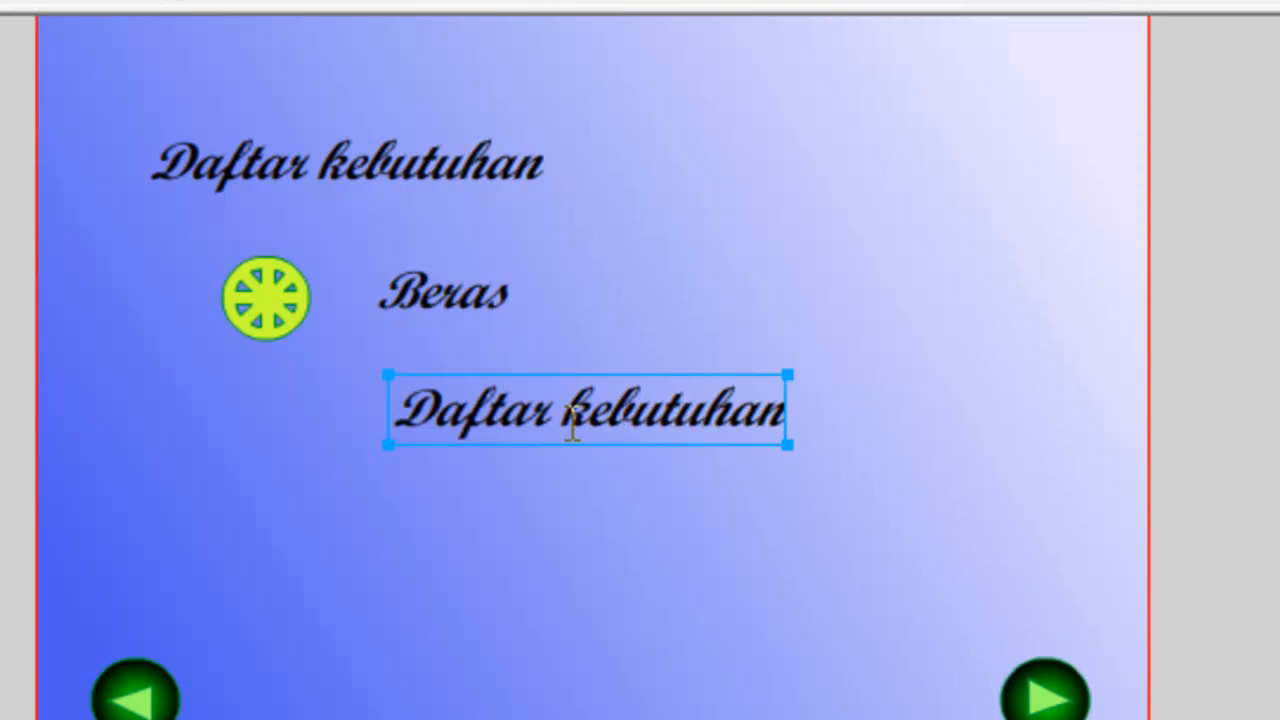
{"action": "double_click", "coordinate": [566, 407]}
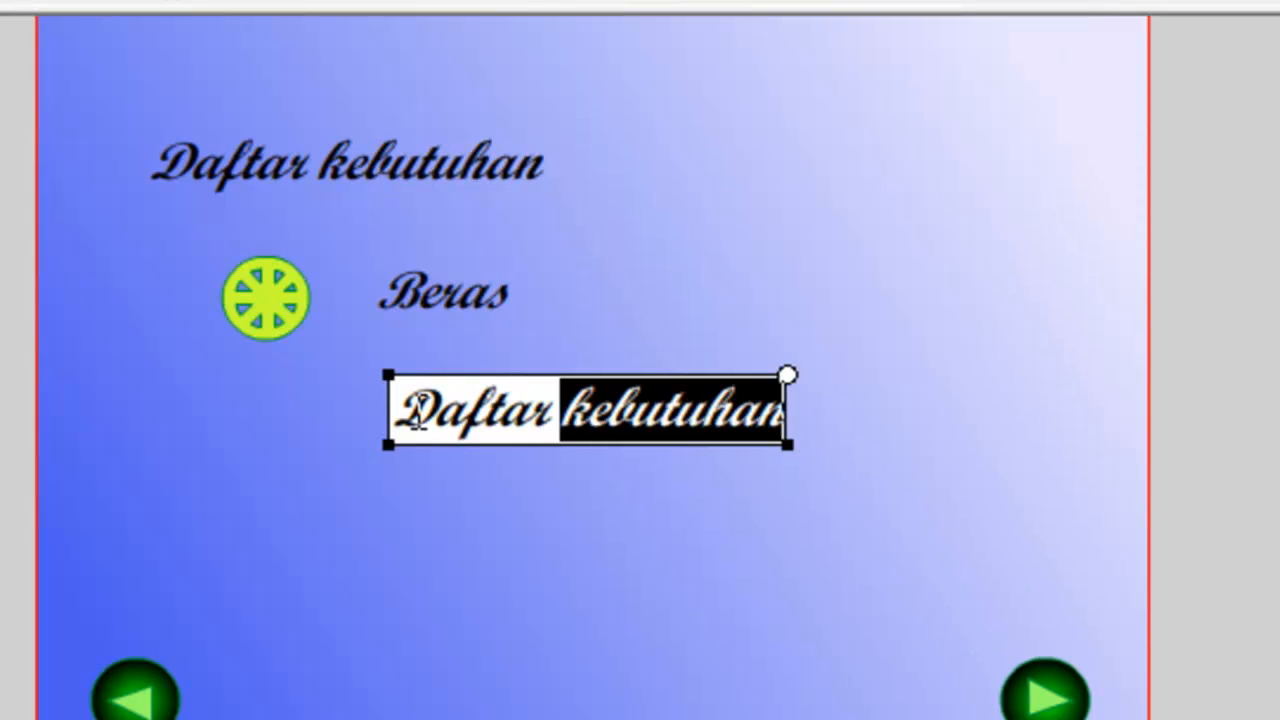
{"action": "left_click_drag", "start_coordinate": [420, 410], "coordinate": [800, 350]}
{"action": "key", "text": "BackSpace"}
{"action": "key", "text": "BackSpace"}
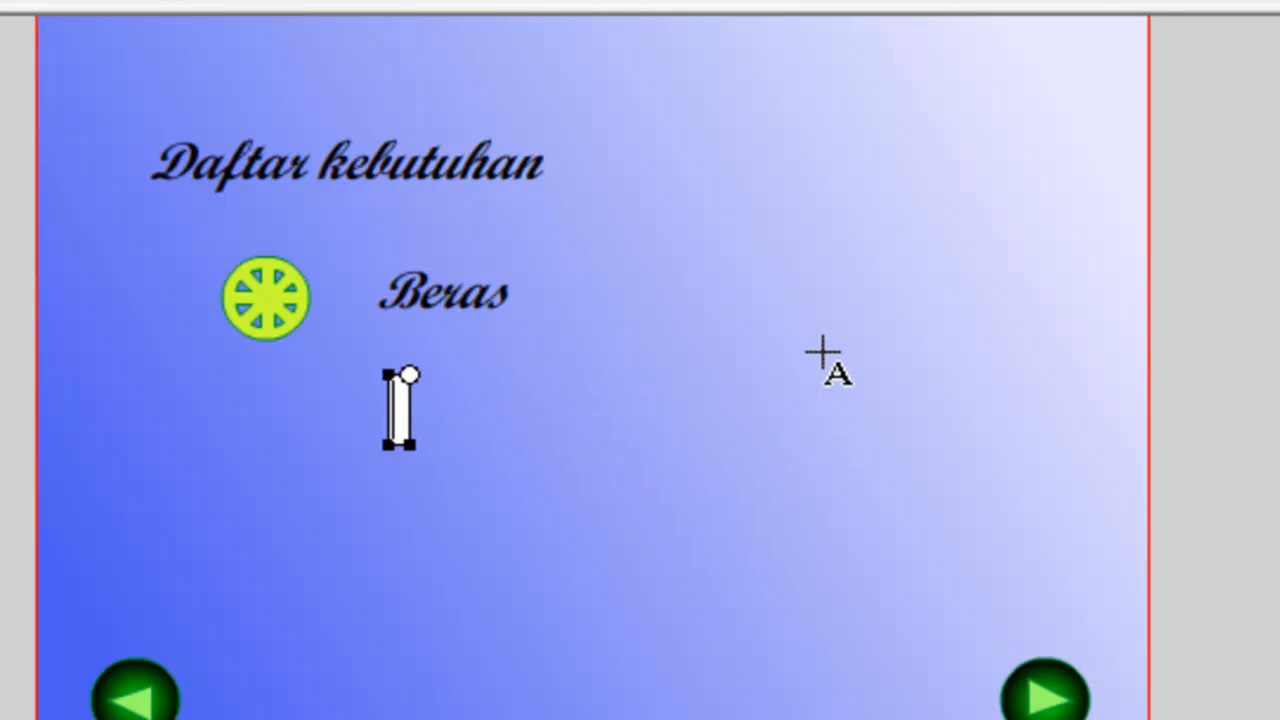
{"action": "type", "text": "G"}
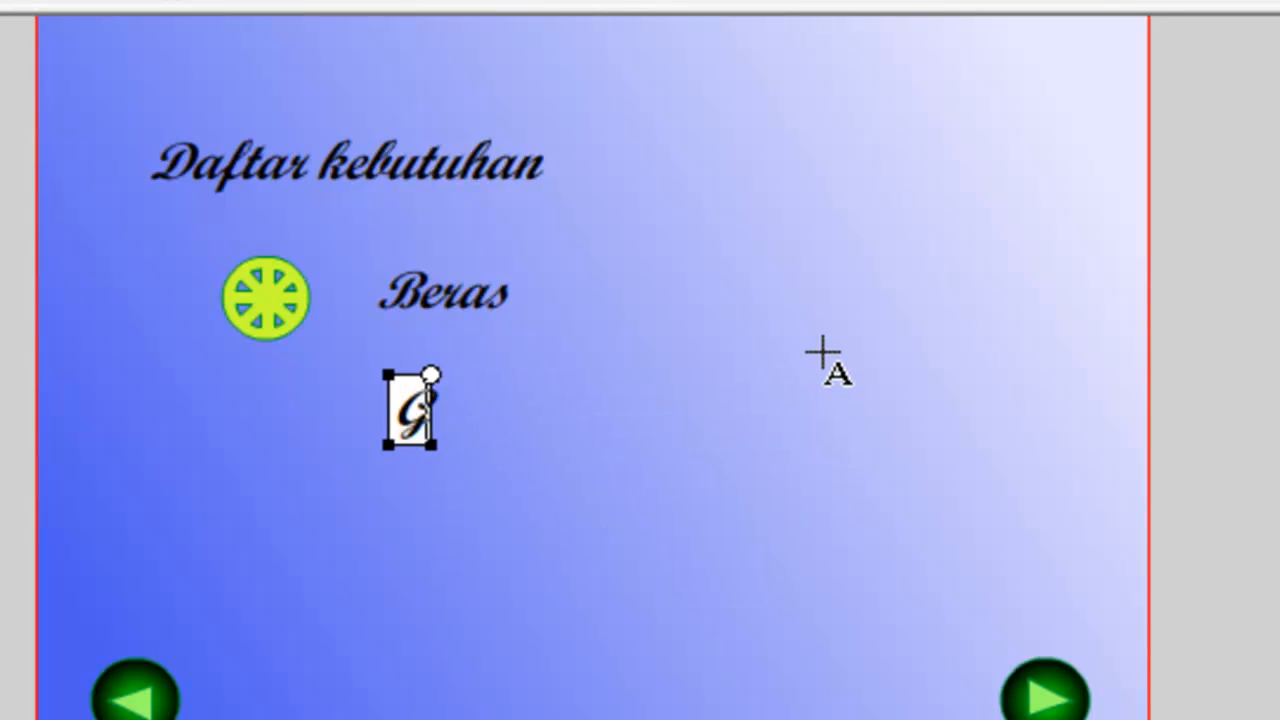
{"action": "type", "text": "ula pasir"}
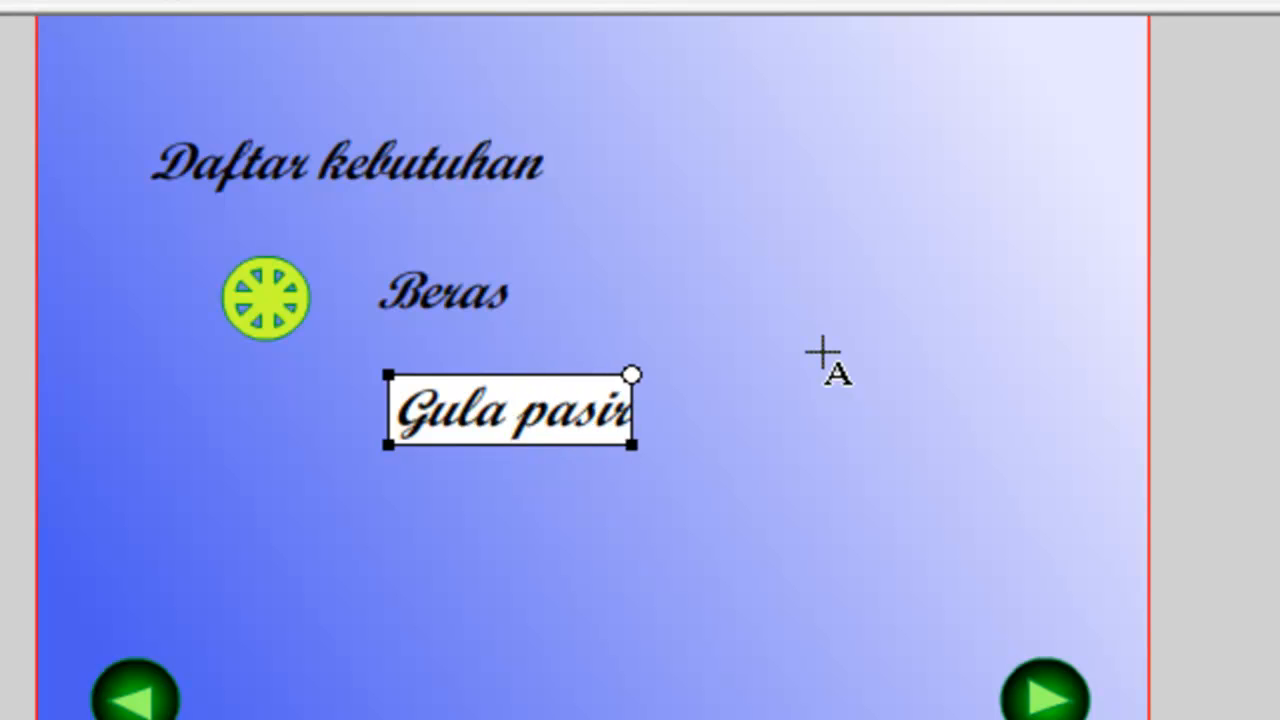
{"action": "key", "text": "Escape"}
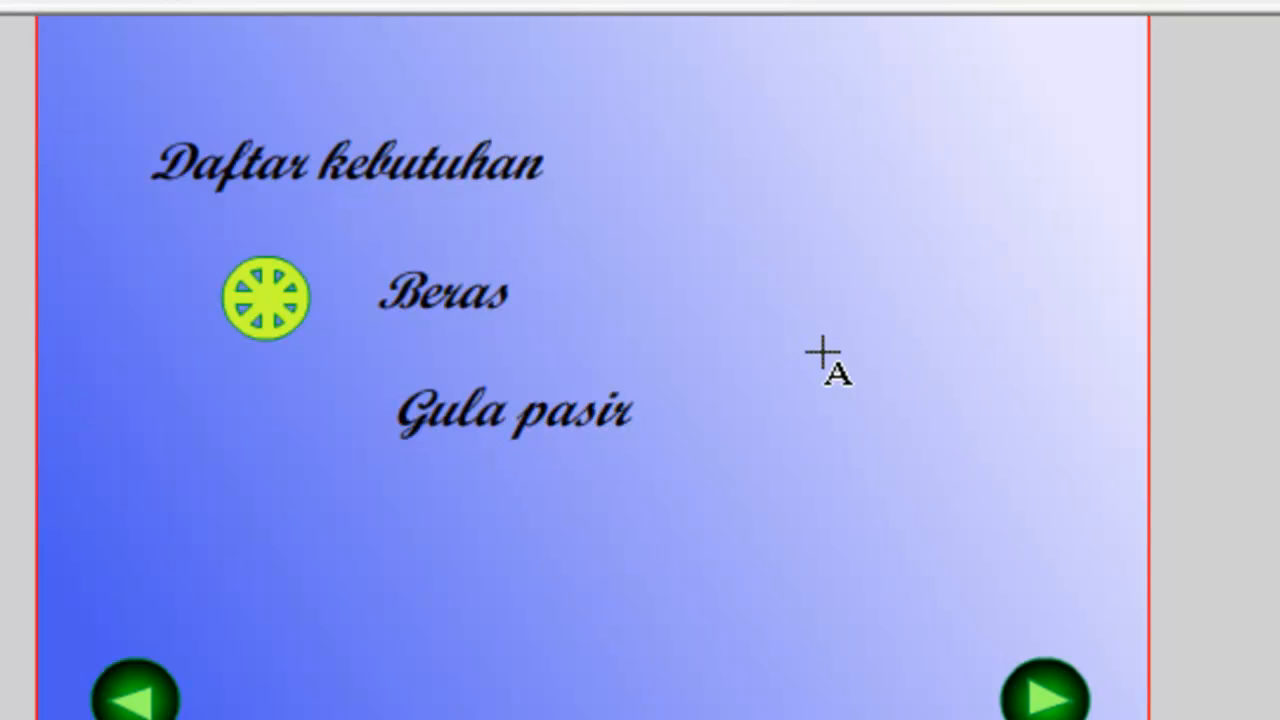
Paste a third copy of the title text and move it below "Gula pasir".
{"action": "right_click", "coordinate": [629, 549]}
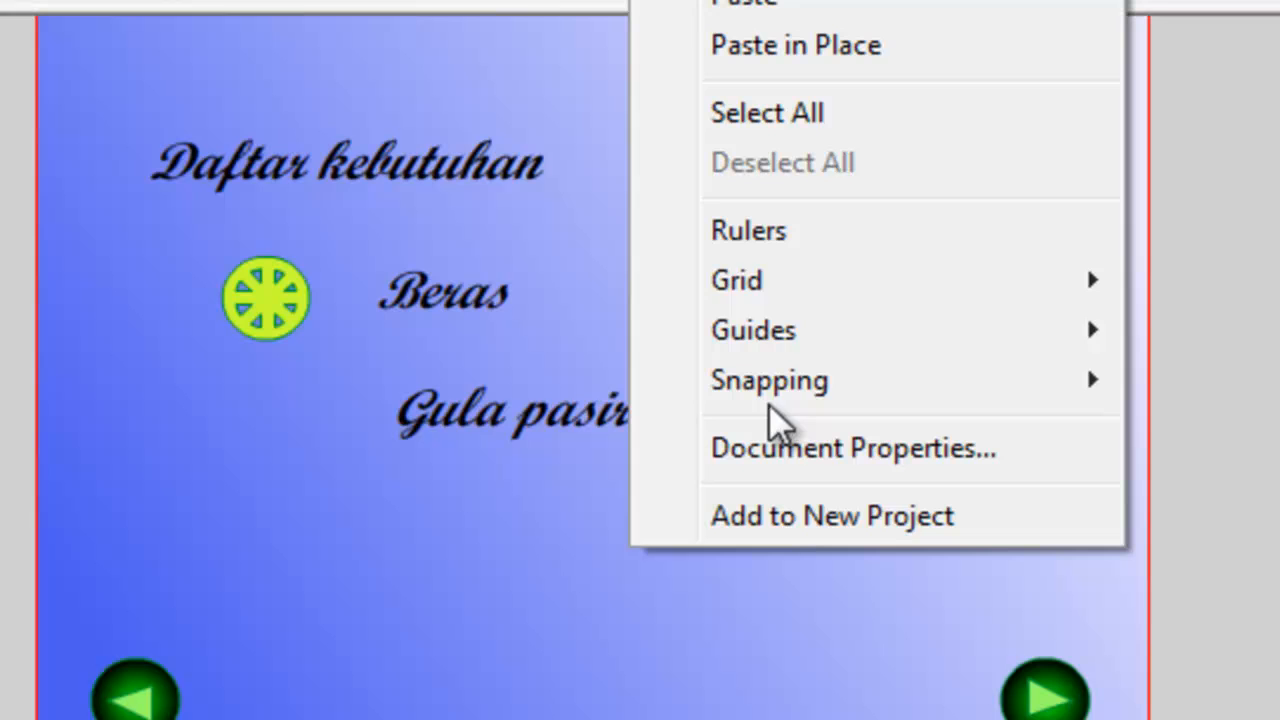
{"action": "left_click", "coordinate": [837, 14]}
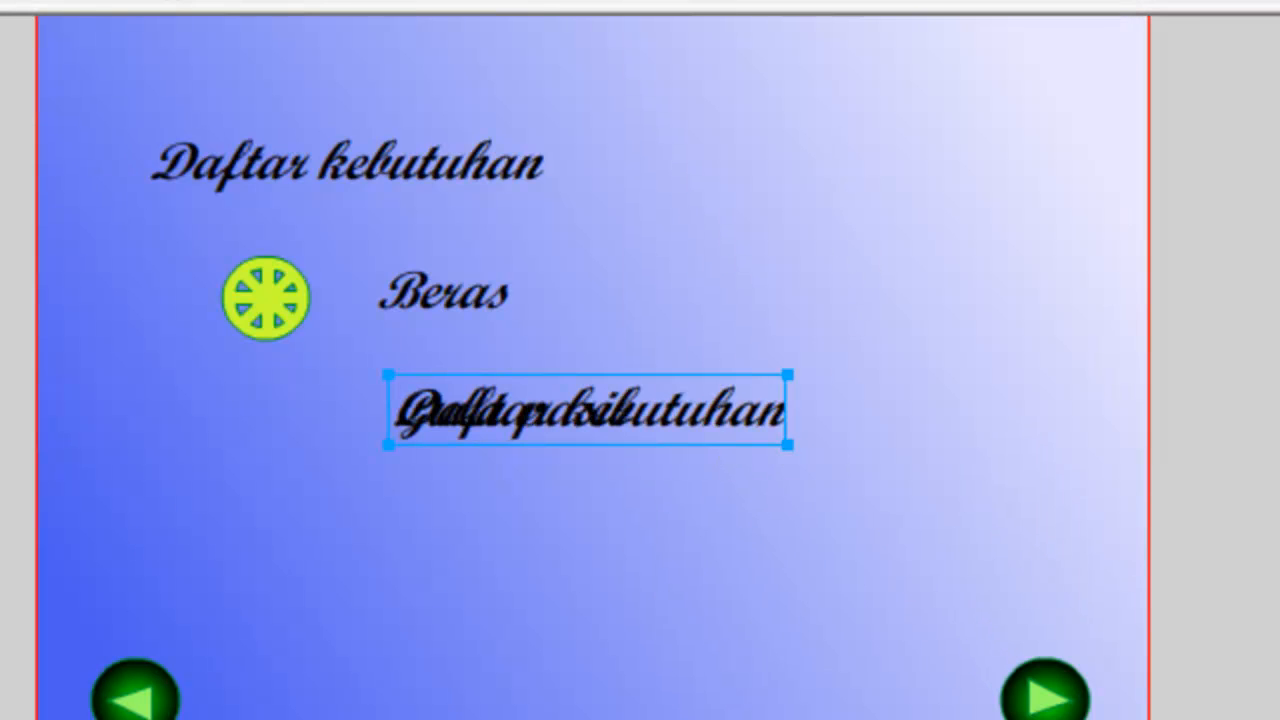
{"action": "left_click_drag", "start_coordinate": [654, 412], "coordinate": [661, 552]}
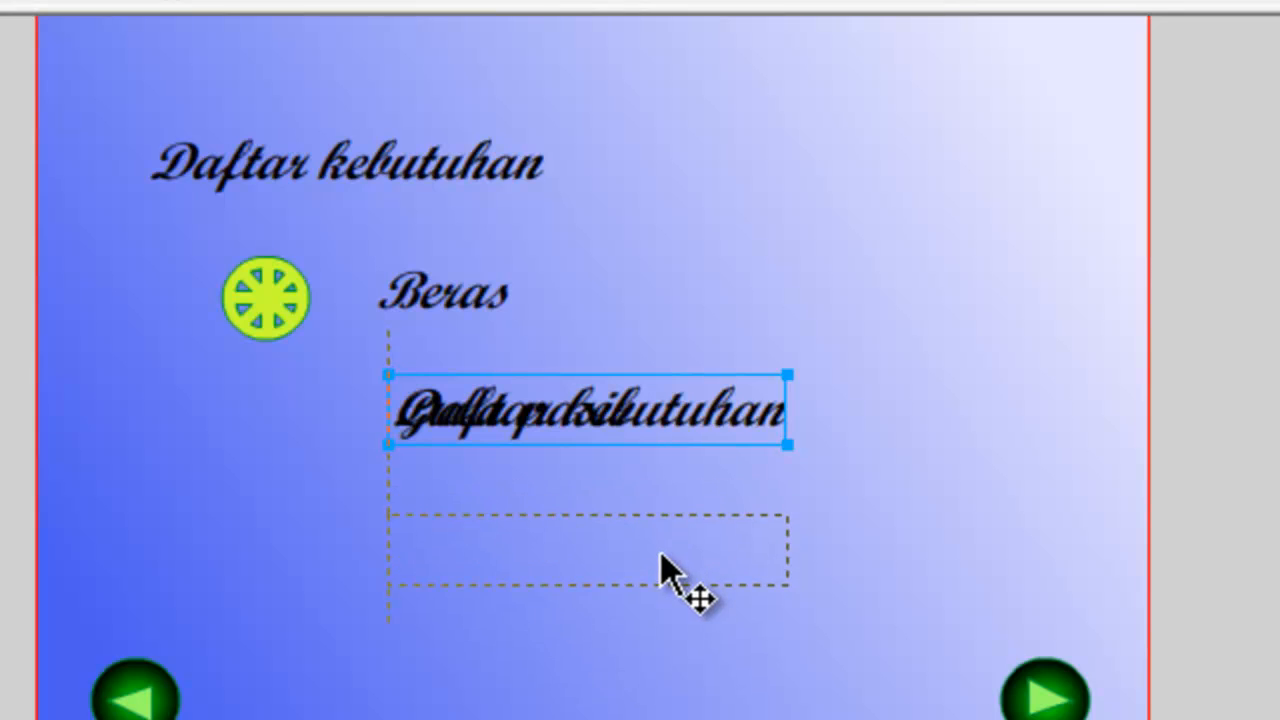
{"action": "left_click", "coordinate": [863, 463]}
Replace the text of the lowest copy with "Minyak goreng".
{"action": "double_click", "coordinate": [659, 555]}
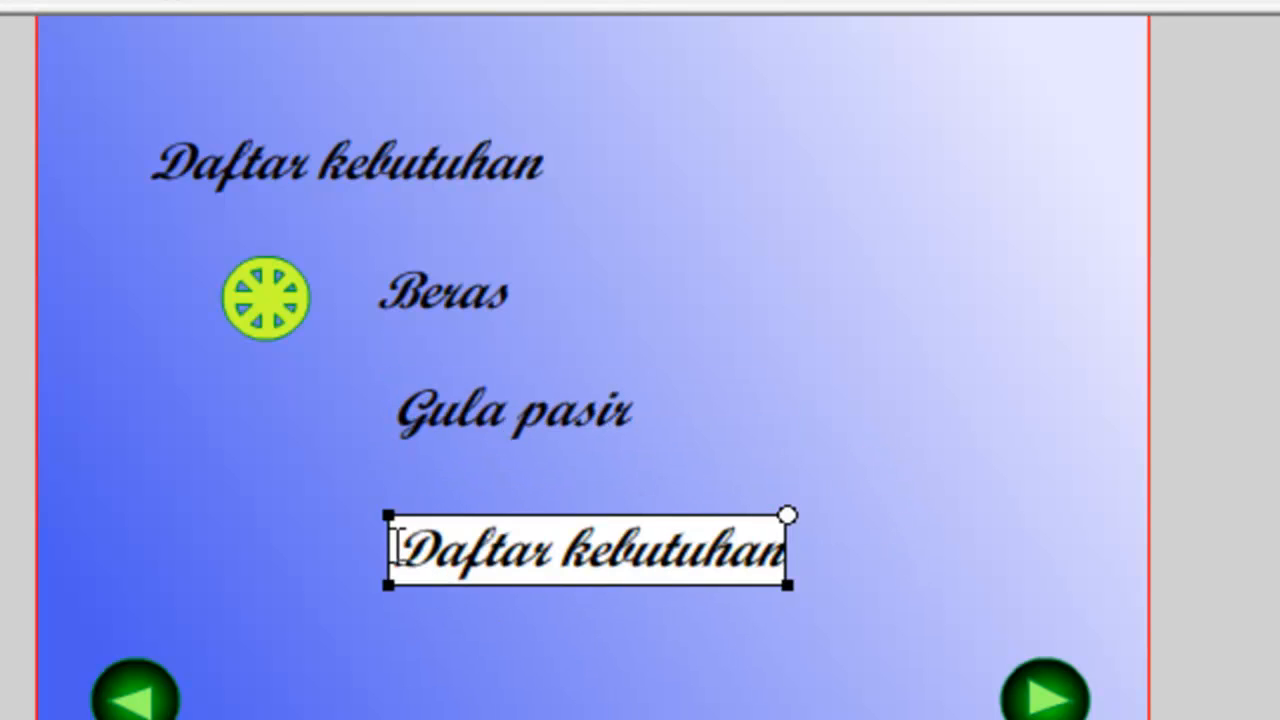
{"action": "left_click_drag", "start_coordinate": [398, 548], "coordinate": [856, 550]}
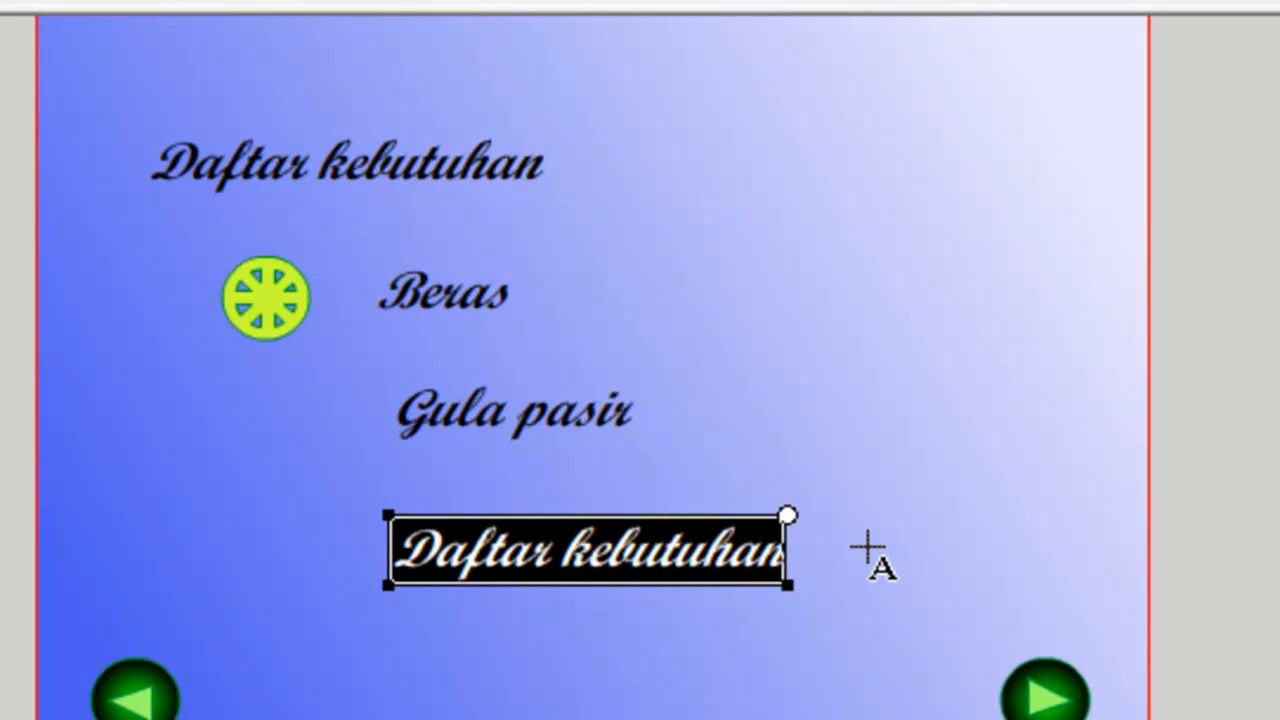
{"action": "type", "text": "Minya"}
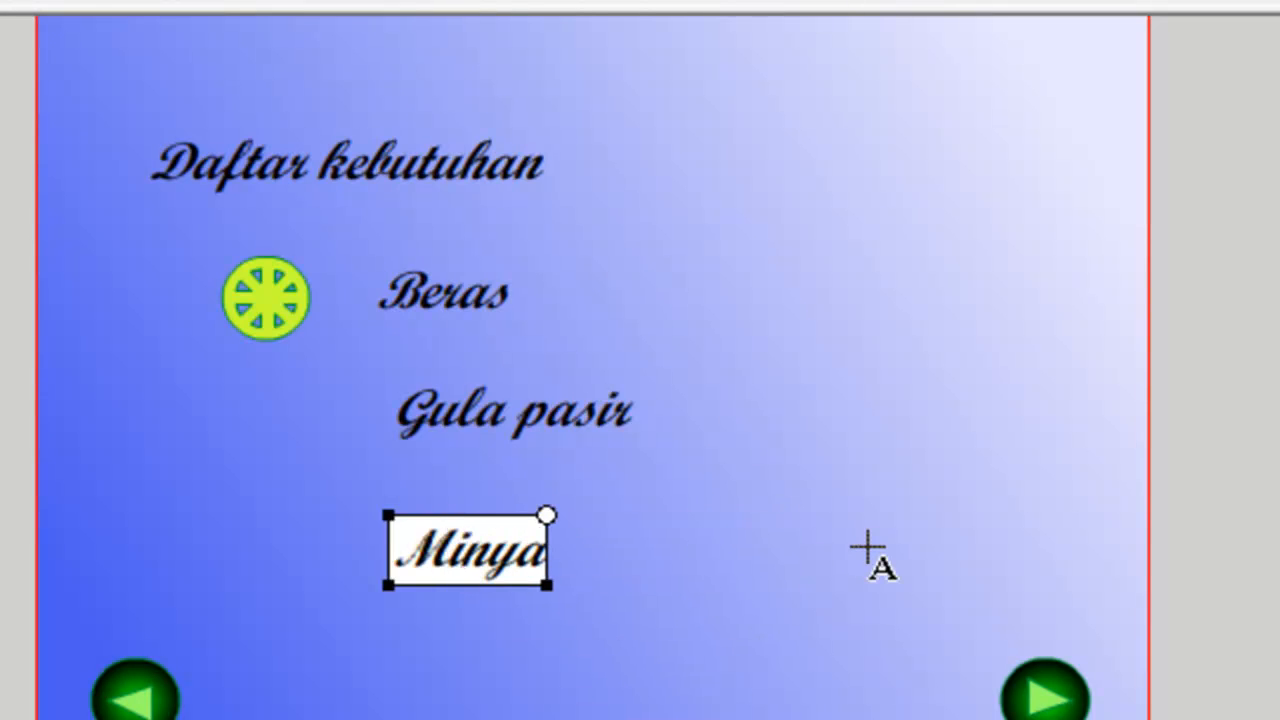
{"action": "type", "text": "k goreng"}
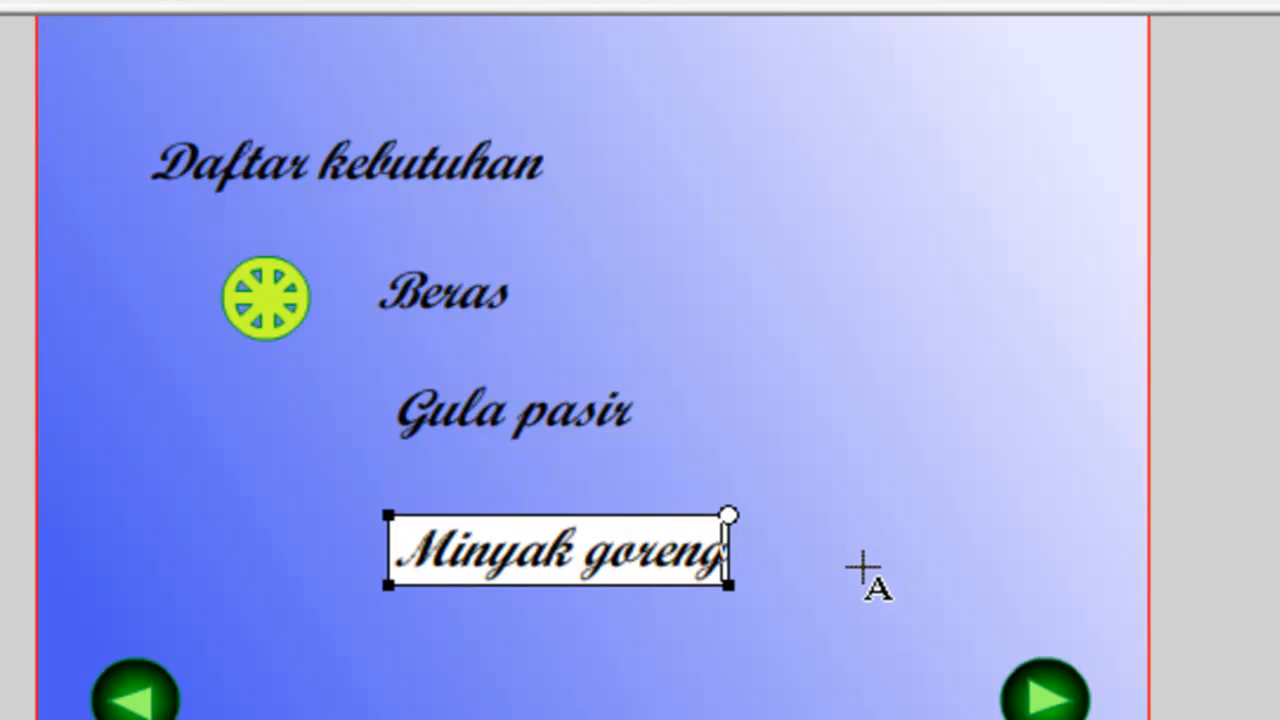
{"action": "left_click", "coordinate": [862, 567]}
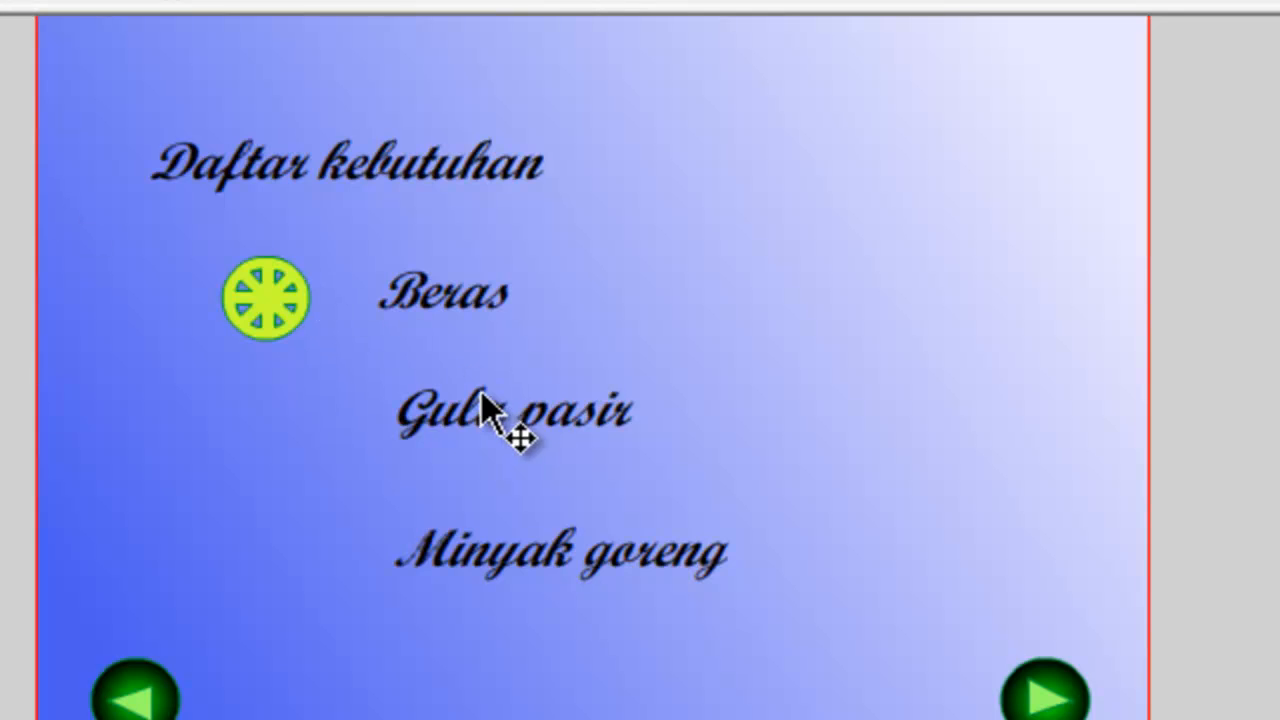
Move "Gula pasir" and "Minyak goreng" so their left edges line up with "Beras".
{"action": "left_click_drag", "start_coordinate": [465, 412], "coordinate": [451, 400]}
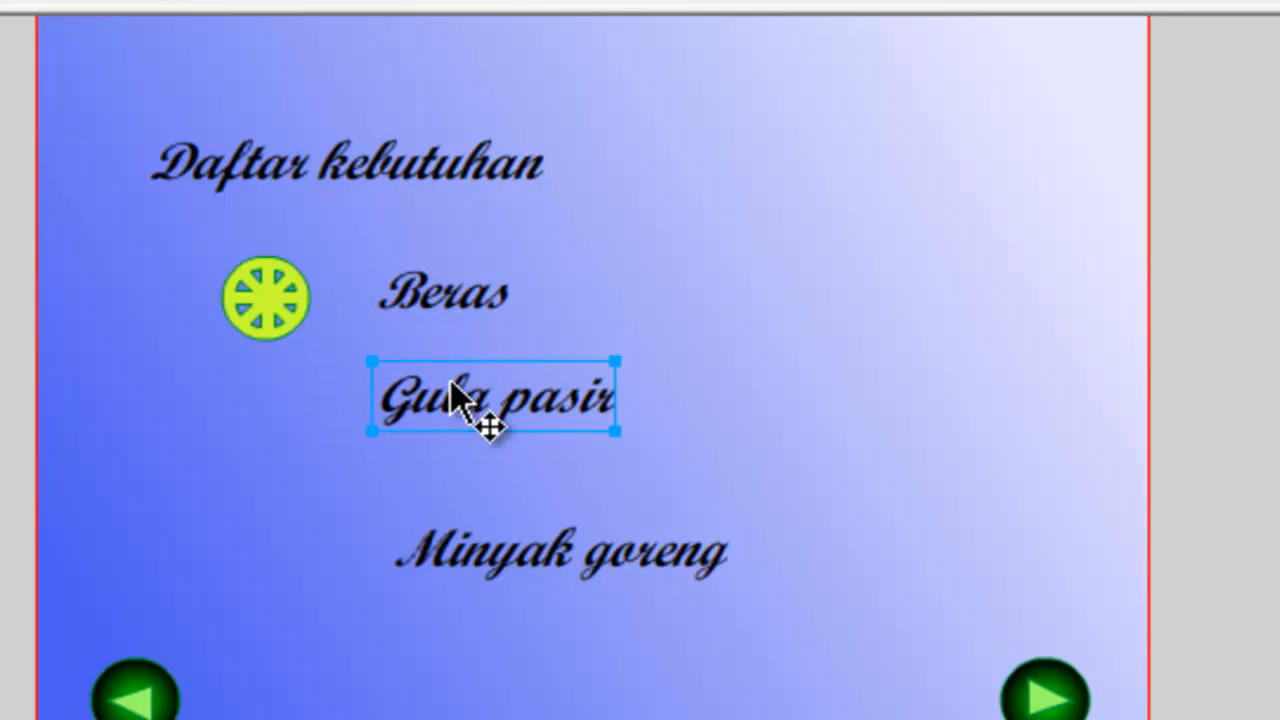
{"action": "left_click_drag", "start_coordinate": [486, 578], "coordinate": [460, 529]}
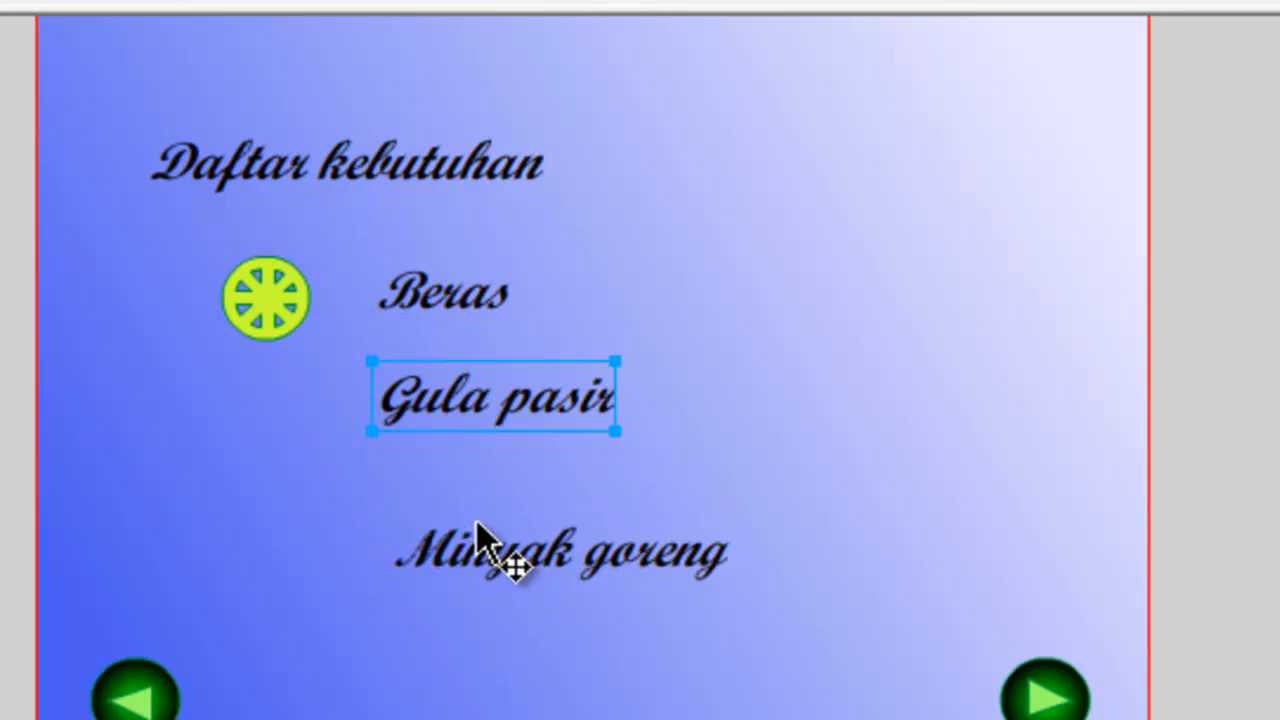
{"action": "left_click", "coordinate": [880, 452]}
Select the three list item texts and space them evenly with Distribute top edge.
{"action": "left_click_drag", "start_coordinate": [373, 240], "coordinate": [744, 620]}
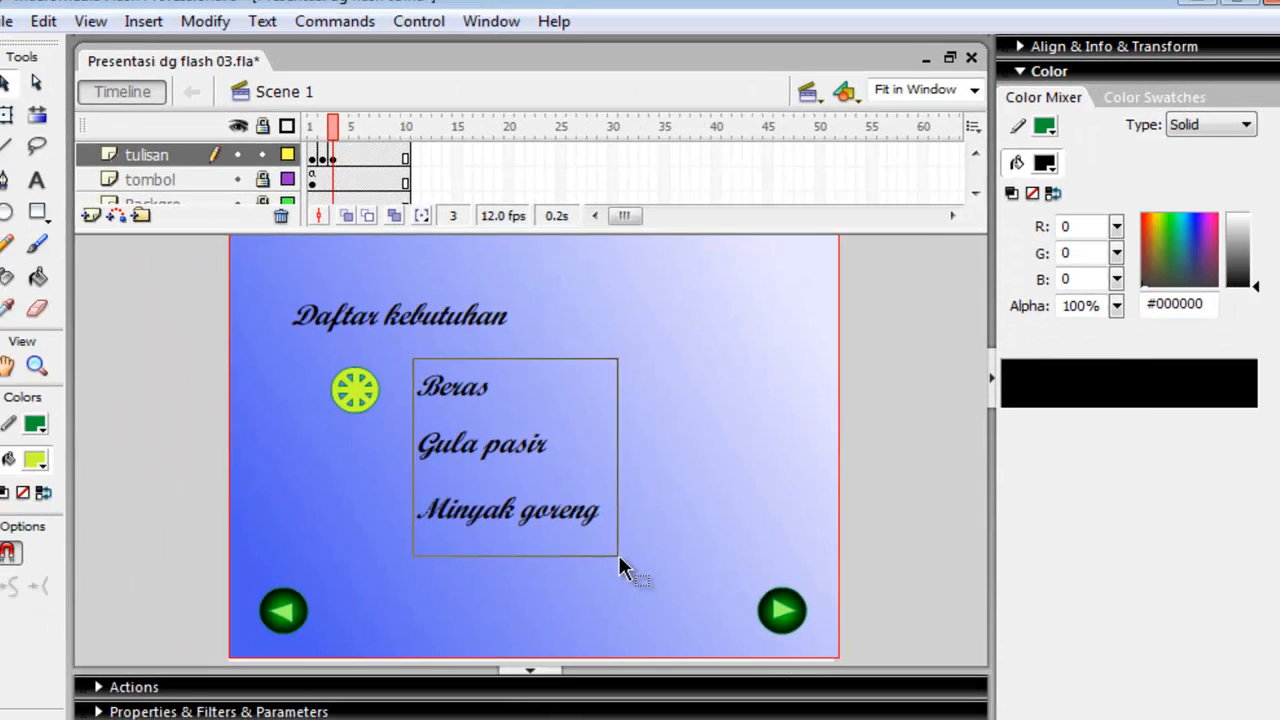
{"action": "left_click_drag", "start_coordinate": [619, 565], "coordinate": [621, 558]}
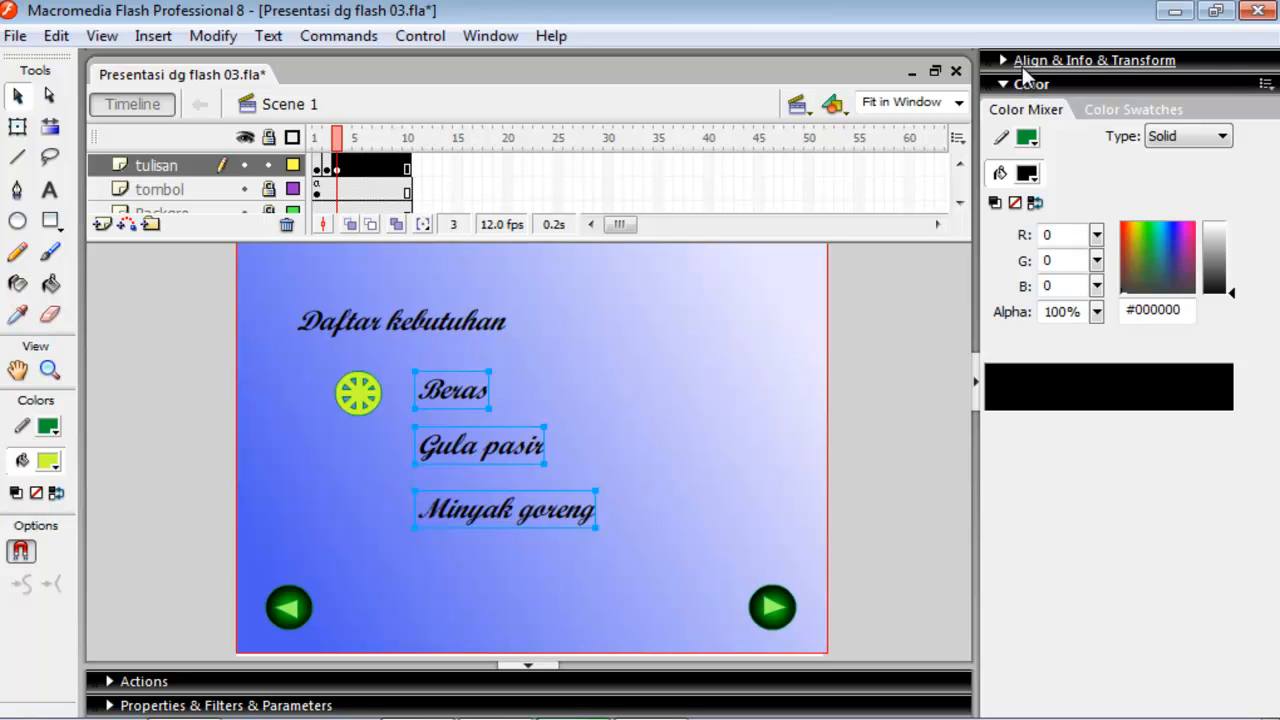
{"action": "left_click", "coordinate": [1027, 62]}
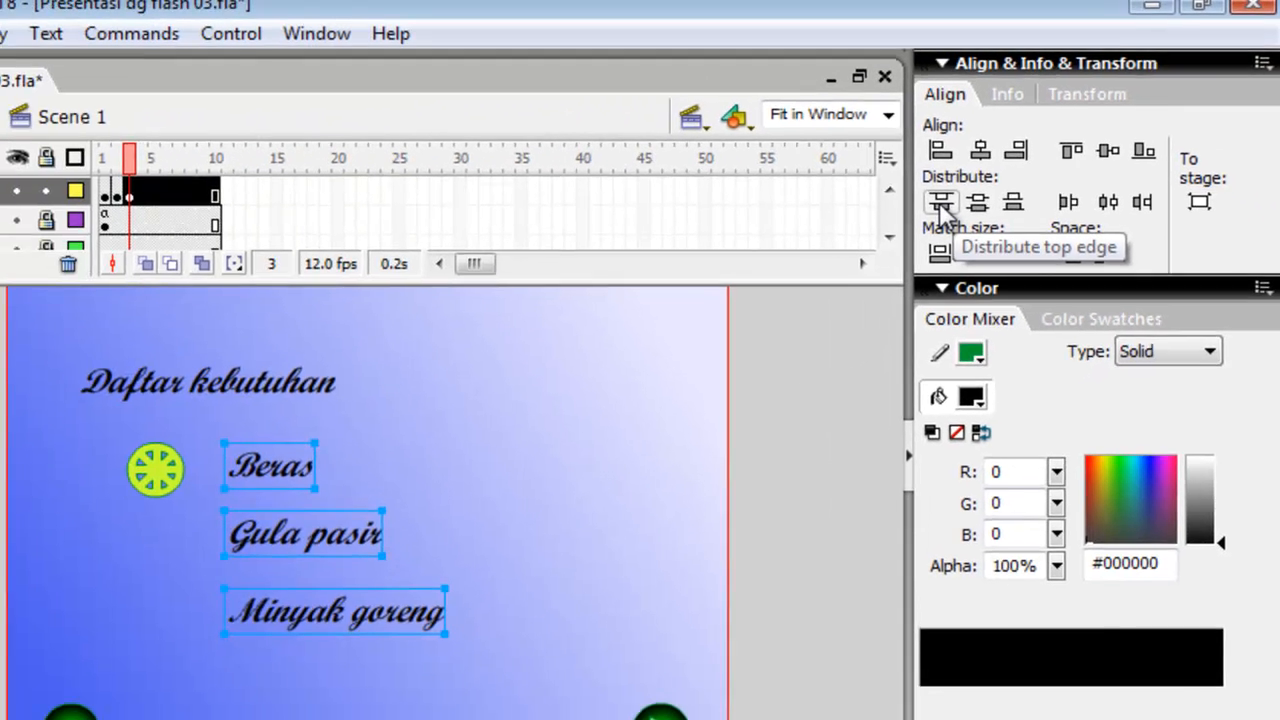
{"action": "left_click", "coordinate": [730, 333]}
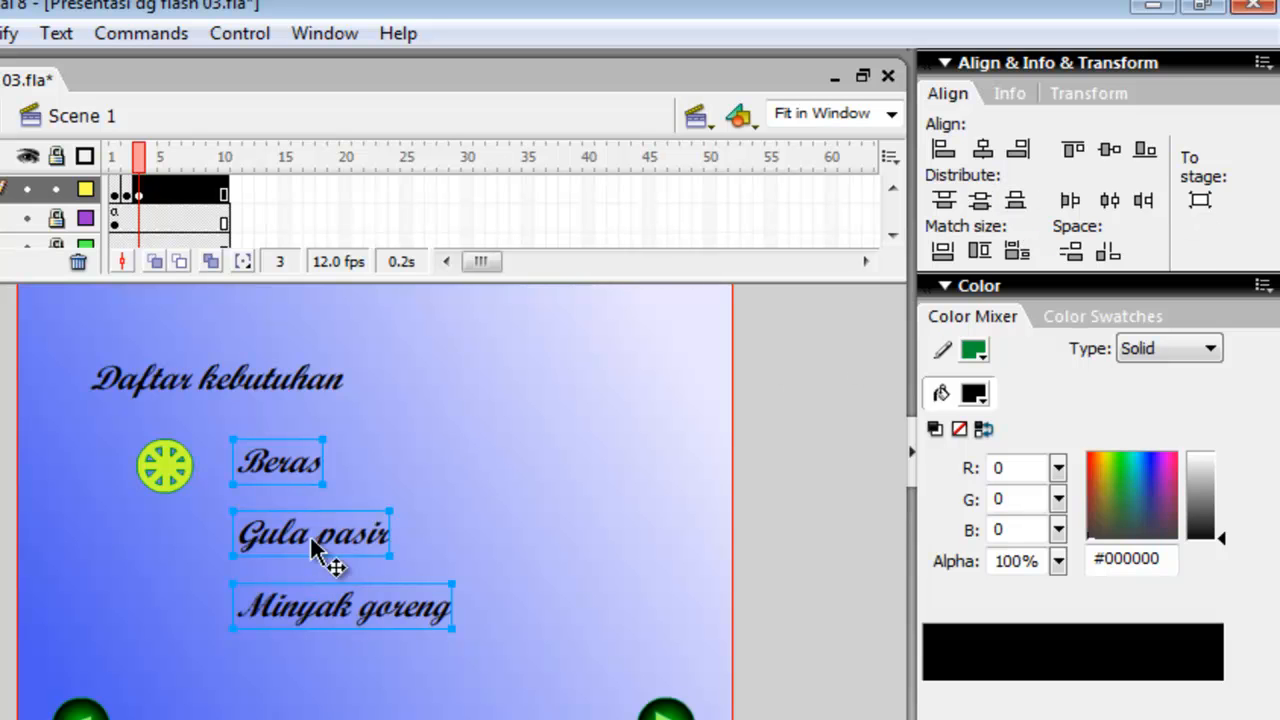
{"action": "left_click", "coordinate": [503, 428]}
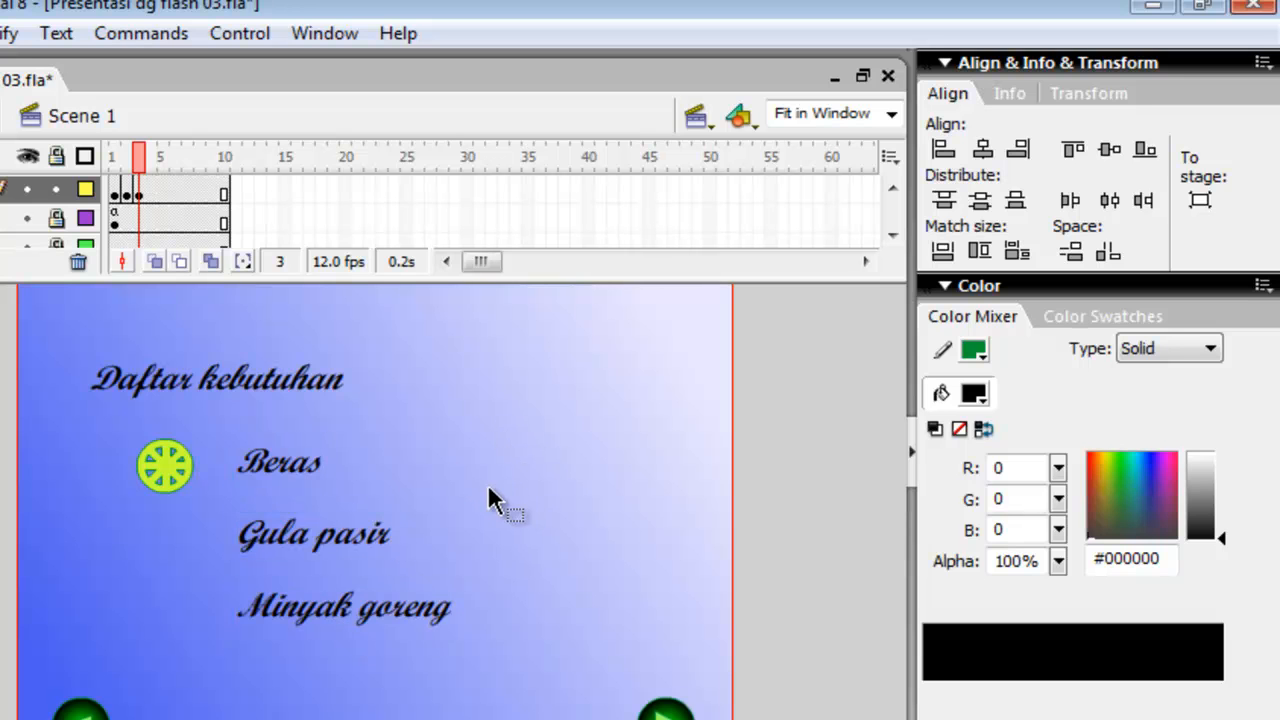
Copy the wheel beside "Beras" and place the pasted copy beside "Gula pasir".
{"action": "left_click", "coordinate": [163, 468]}
{"action": "right_click", "coordinate": [163, 476]}
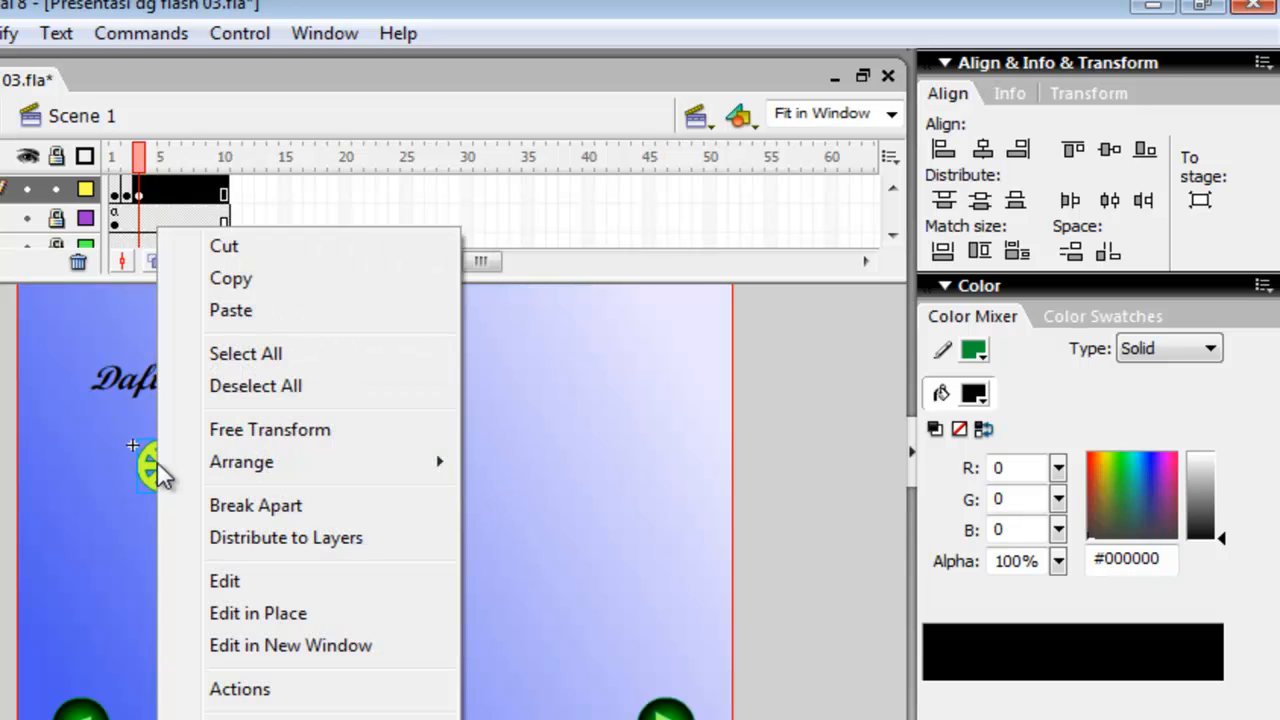
{"action": "left_click", "coordinate": [251, 283]}
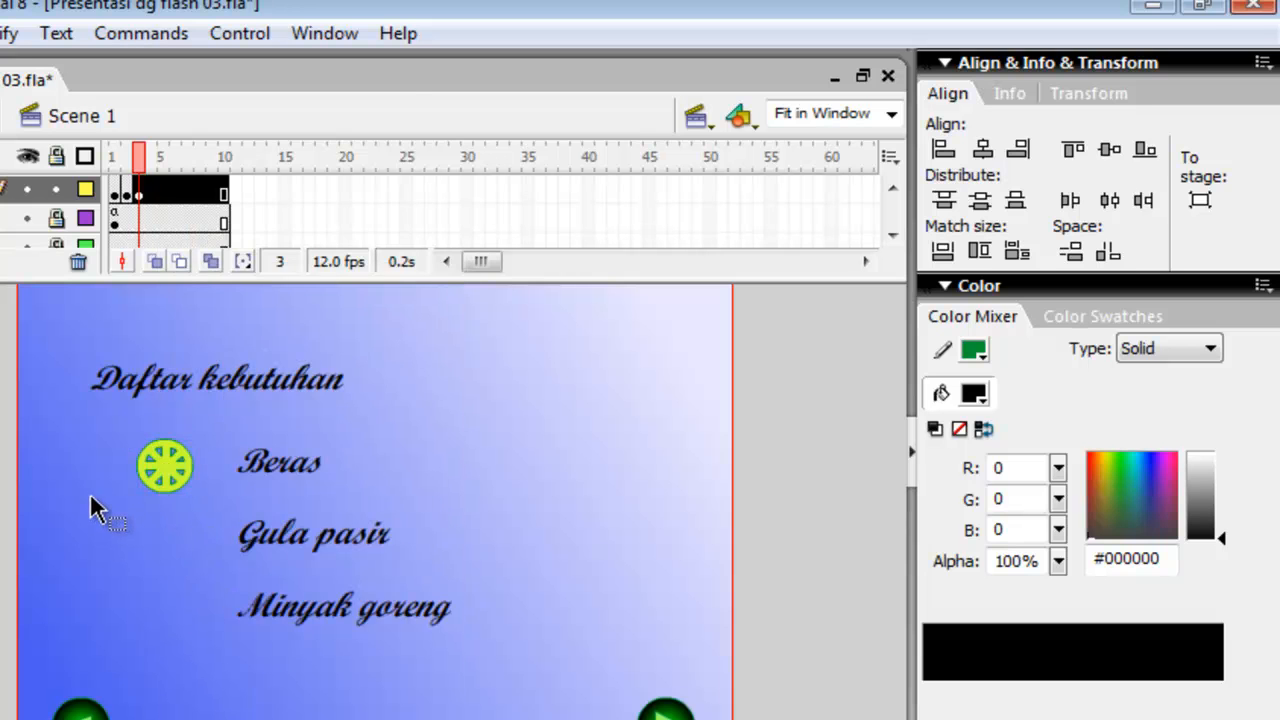
{"action": "right_click", "coordinate": [91, 505]}
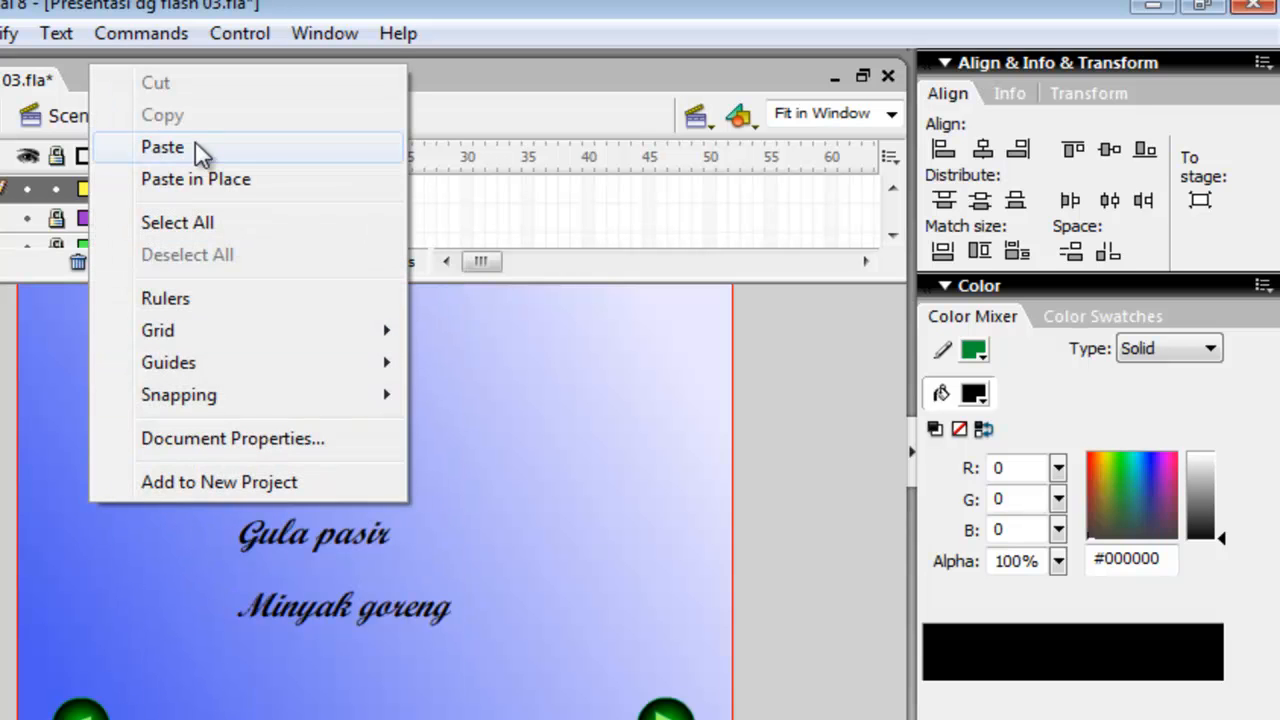
{"action": "left_click", "coordinate": [162, 148]}
{"action": "left_click_drag", "start_coordinate": [357, 545], "coordinate": [185, 546]}
Paste another wheel and place it beside "Minyak goreng".
{"action": "right_click", "coordinate": [177, 614]}
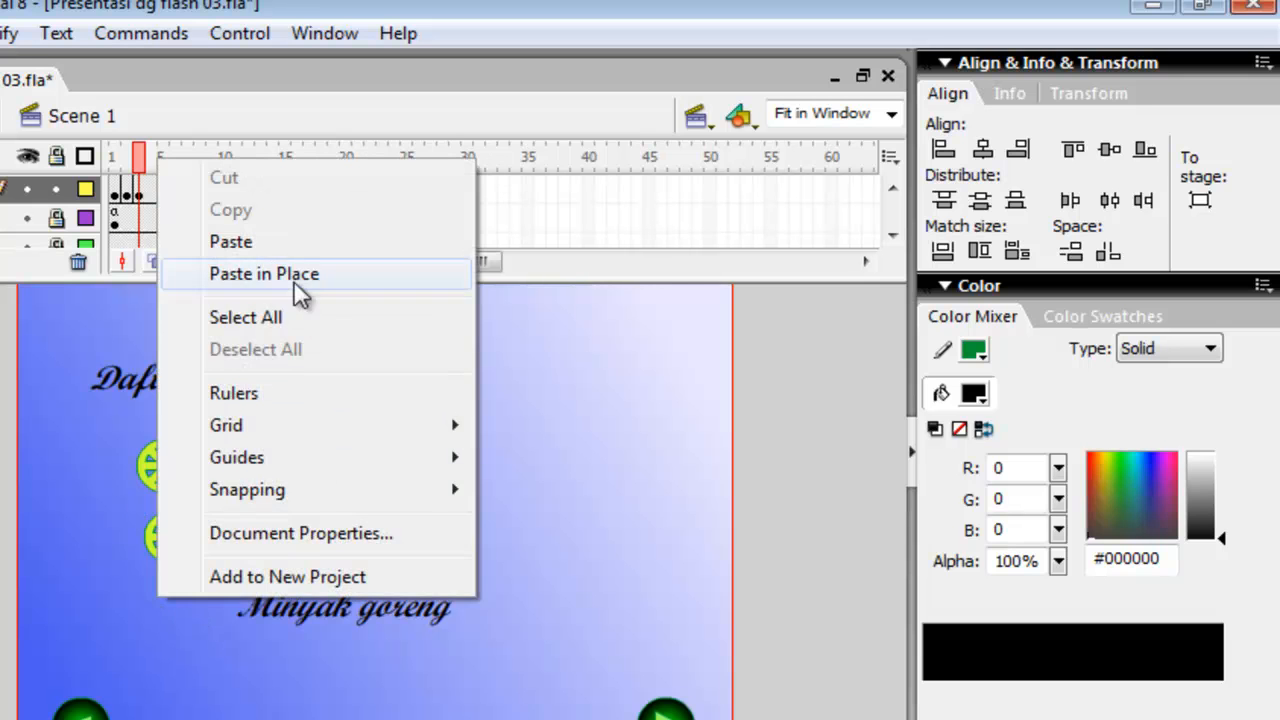
{"action": "left_click", "coordinate": [288, 243]}
{"action": "left_click_drag", "start_coordinate": [380, 543], "coordinate": [184, 621]}
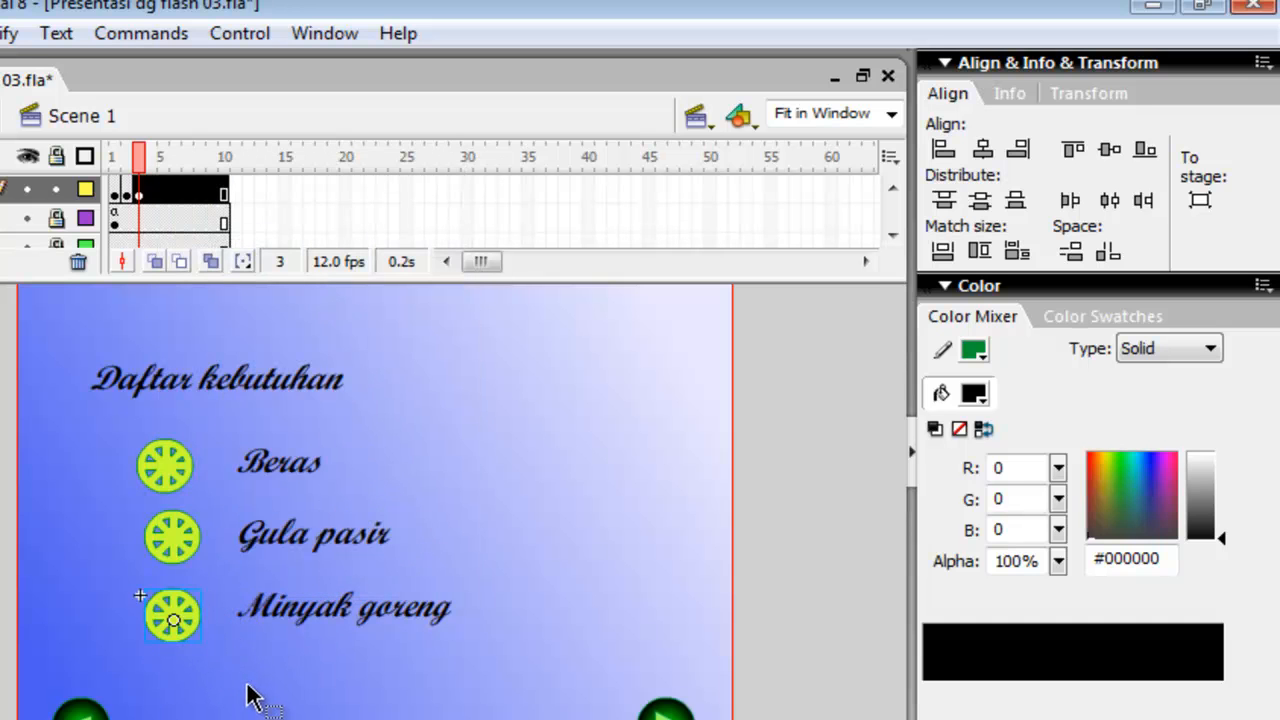
Align the three wheels by their horizontal centers and distribute them evenly by their vertical centers.
{"action": "left_click_drag", "start_coordinate": [114, 436], "coordinate": [212, 668]}
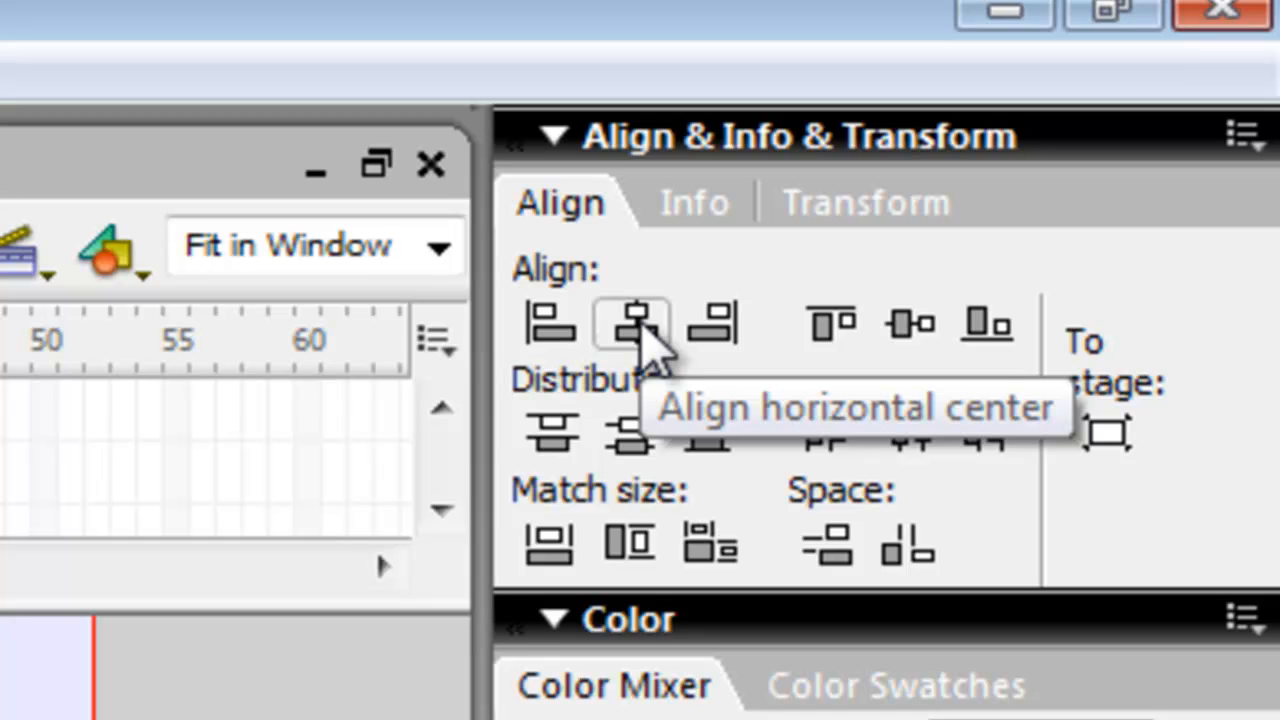
{"action": "left_click", "coordinate": [638, 328]}
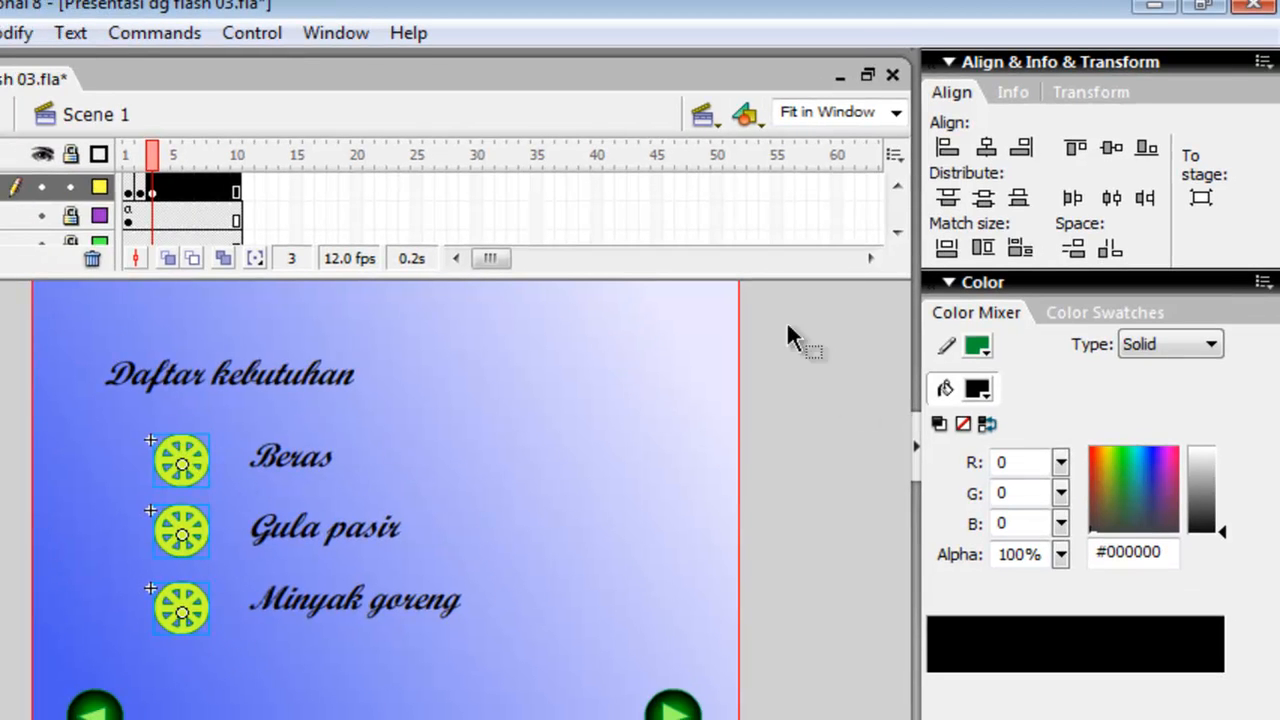
{"action": "left_click", "coordinate": [985, 199]}
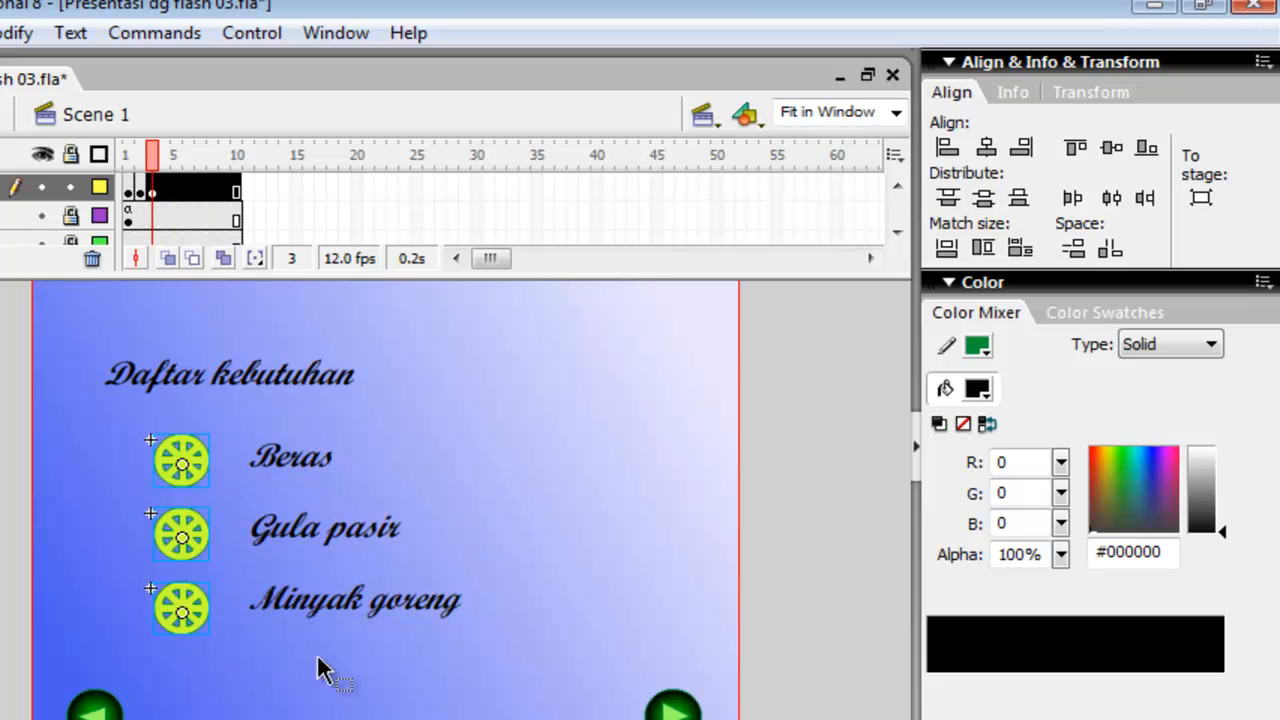
Test the movie and page forward from Halaman 1 through Halaman 2 to the "Daftar kebutuhan" page.
{"action": "left_click", "coordinate": [335, 695]}
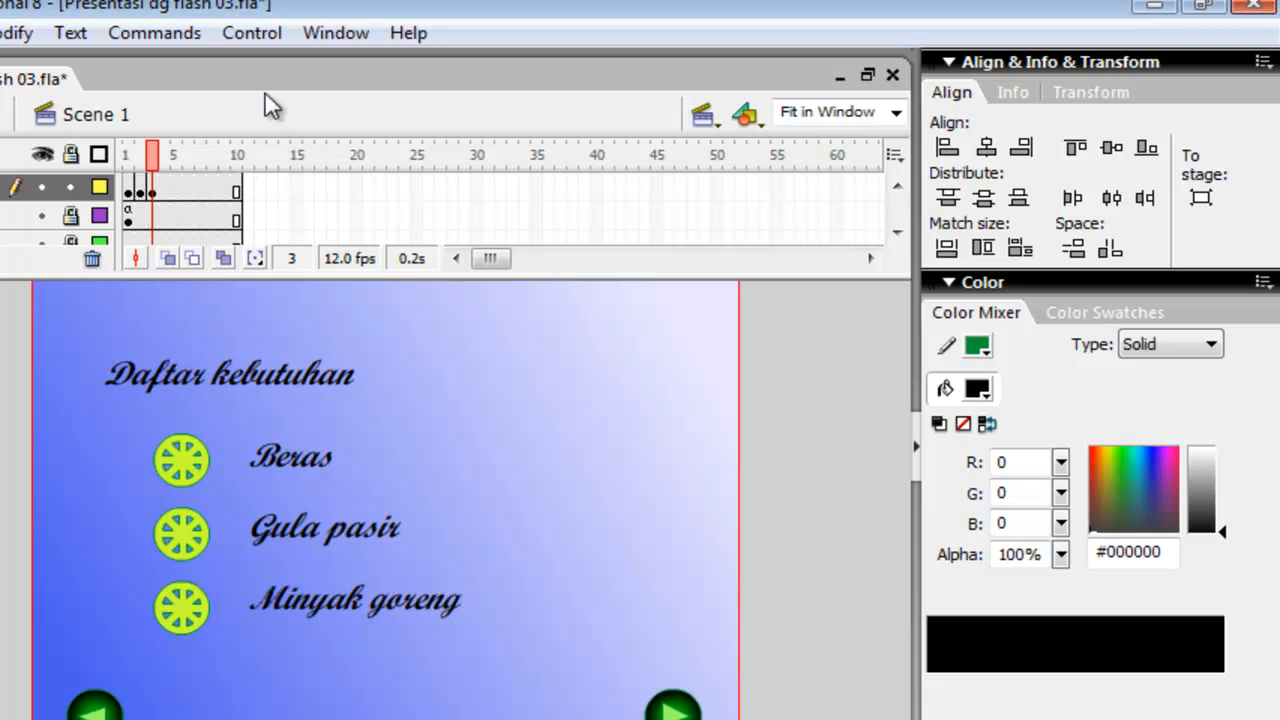
{"action": "left_click", "coordinate": [266, 44]}
{"action": "left_click", "coordinate": [342, 246]}
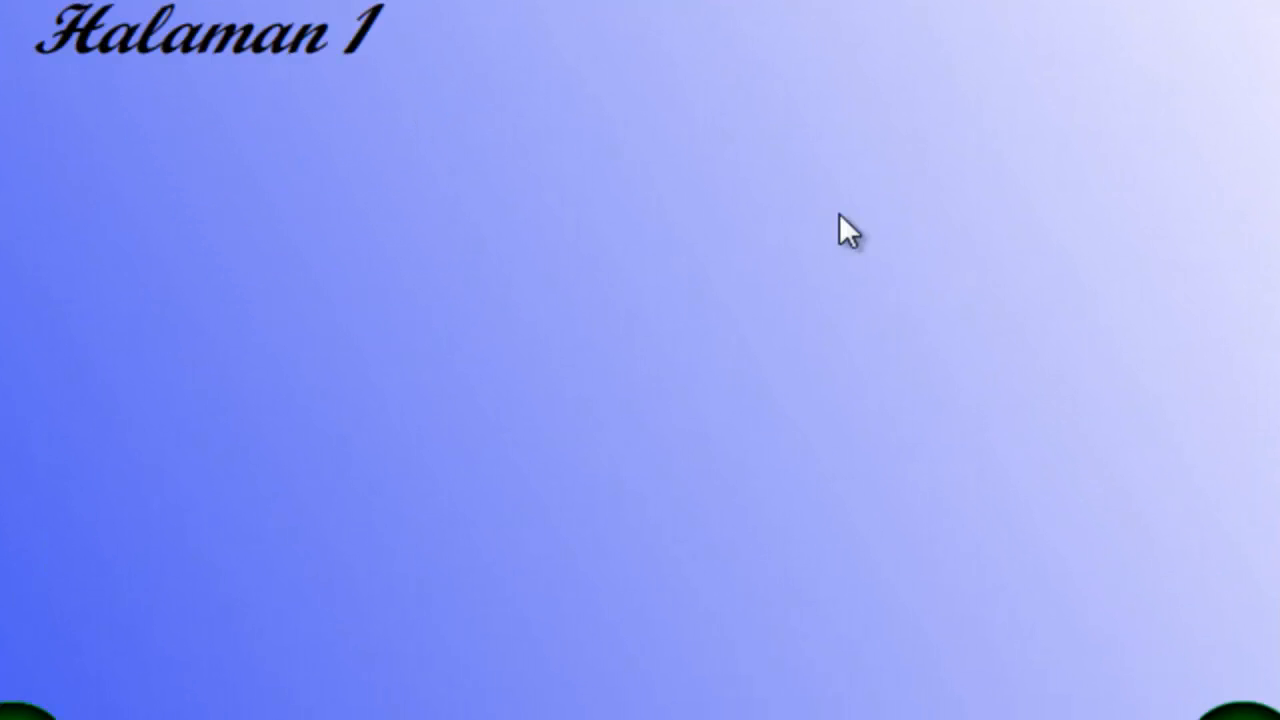
{"action": "left_click", "coordinate": [1215, 716]}
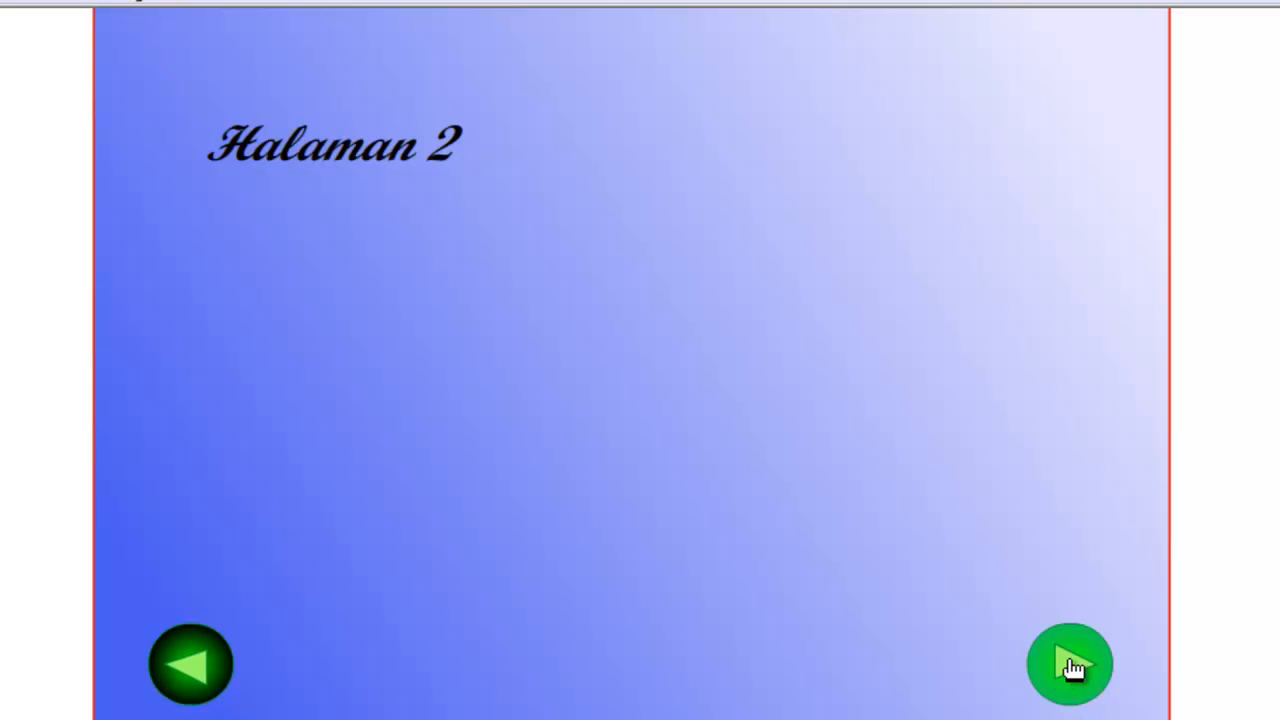
{"action": "left_click", "coordinate": [1072, 668]}
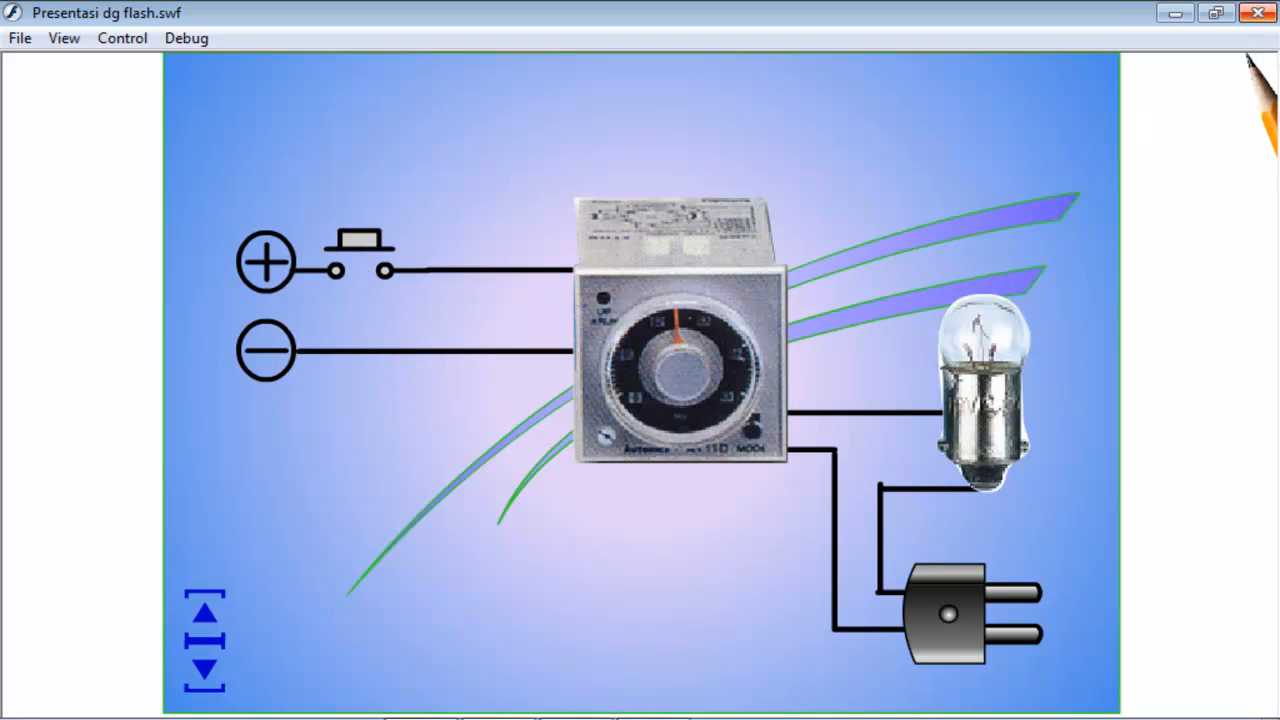
Close the movie preview, return to Presentasi dg flash 03.fla and insert a blank keyframe at frame 4 of the tulisan layer.
{"action": "left_click", "coordinate": [1257, 12]}
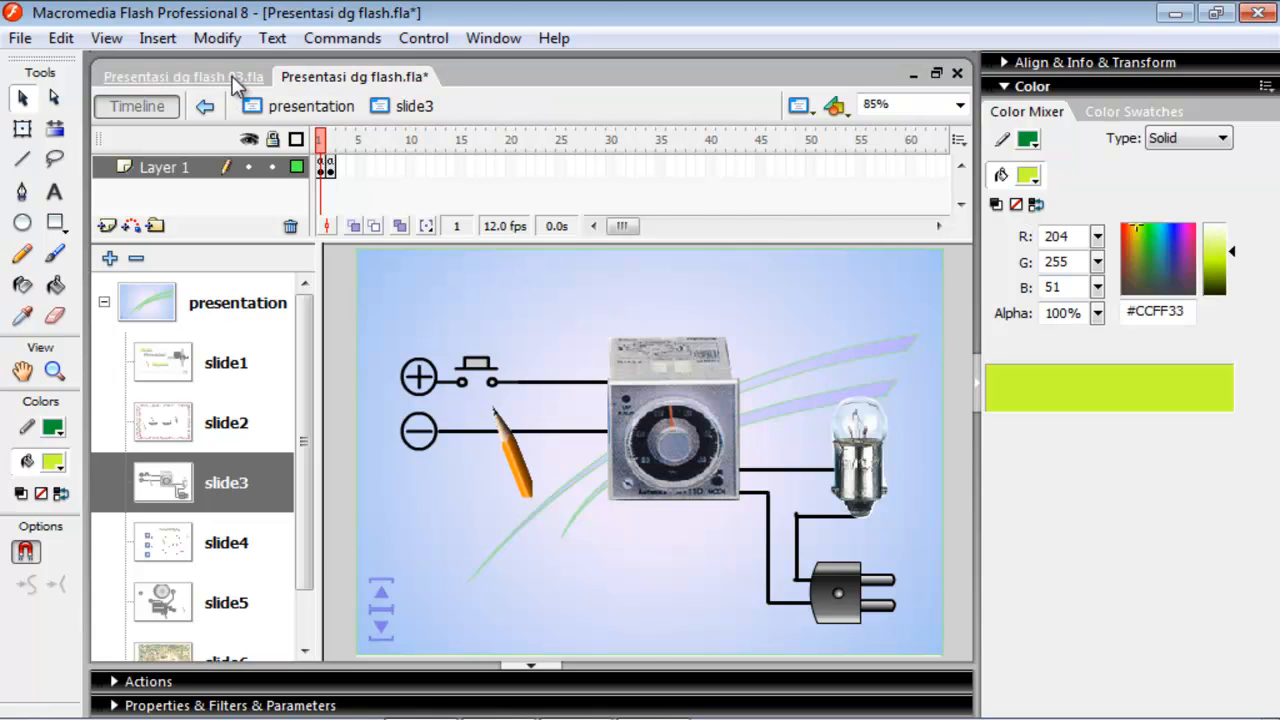
{"action": "left_click", "coordinate": [232, 78]}
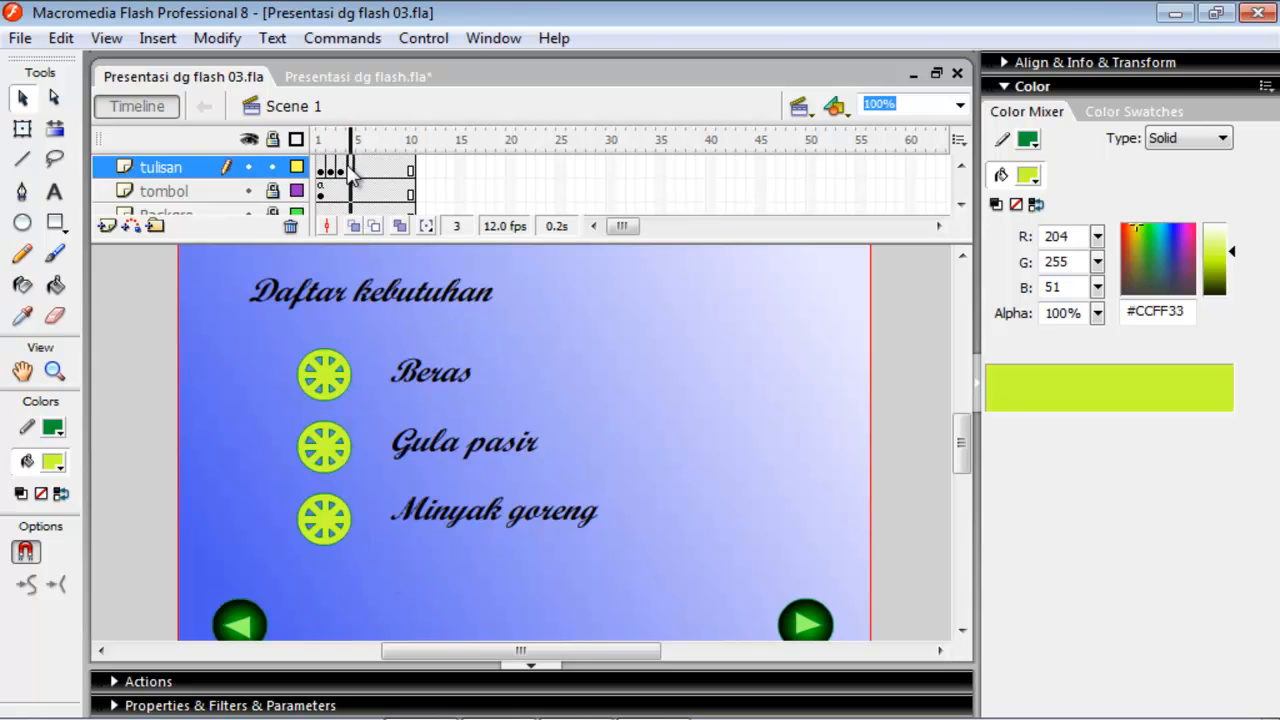
{"action": "left_click", "coordinate": [350, 170]}
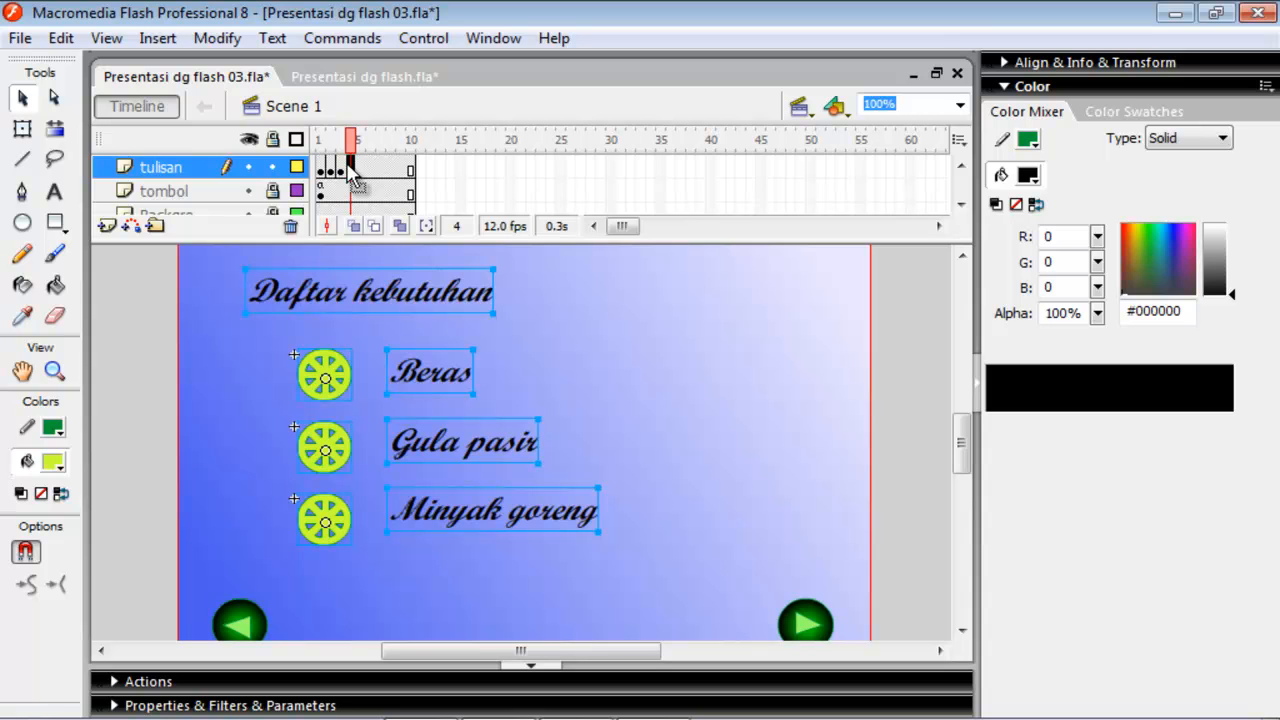
{"action": "right_click", "coordinate": [353, 168]}
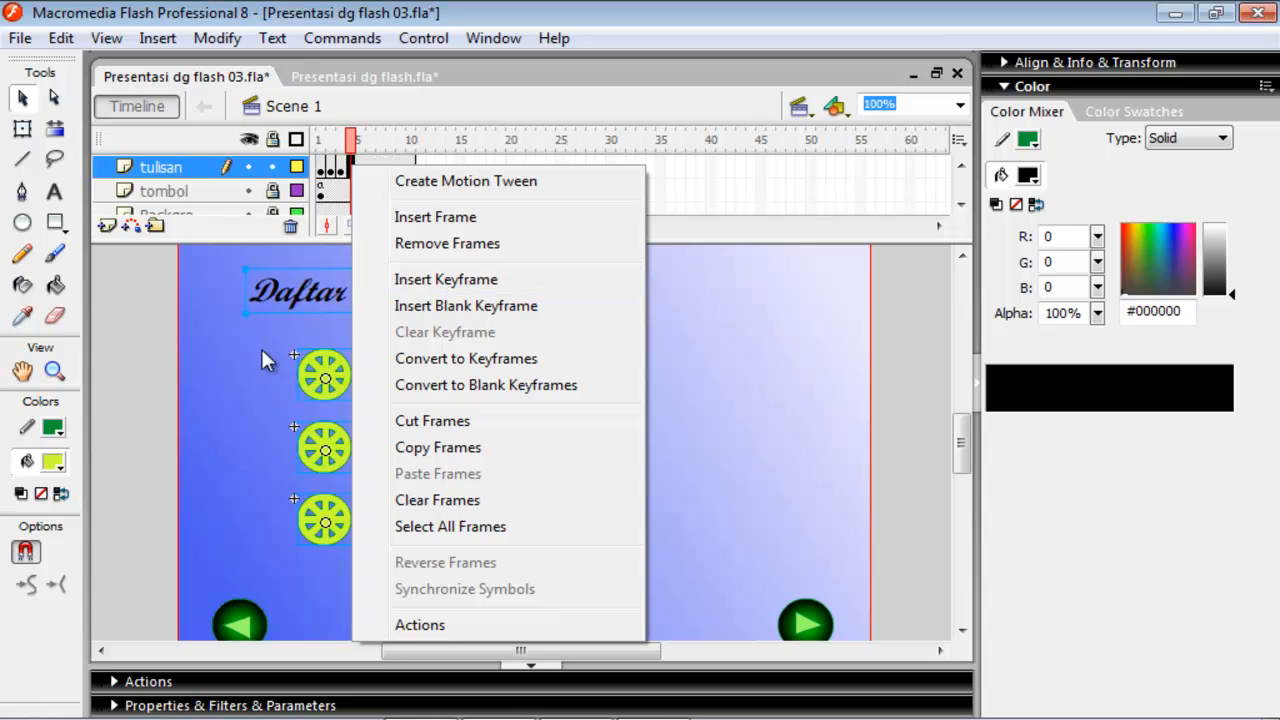
{"action": "left_click", "coordinate": [236, 368]}
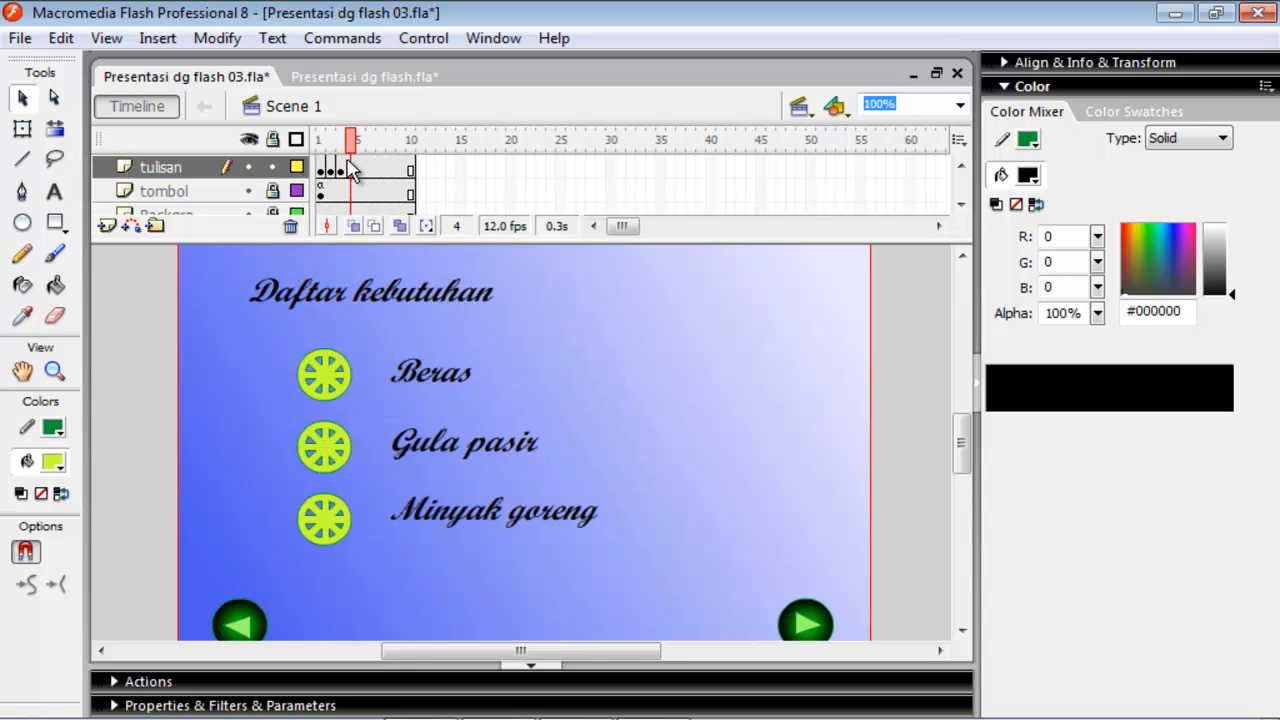
{"action": "left_click", "coordinate": [352, 170]}
{"action": "right_click", "coordinate": [352, 170]}
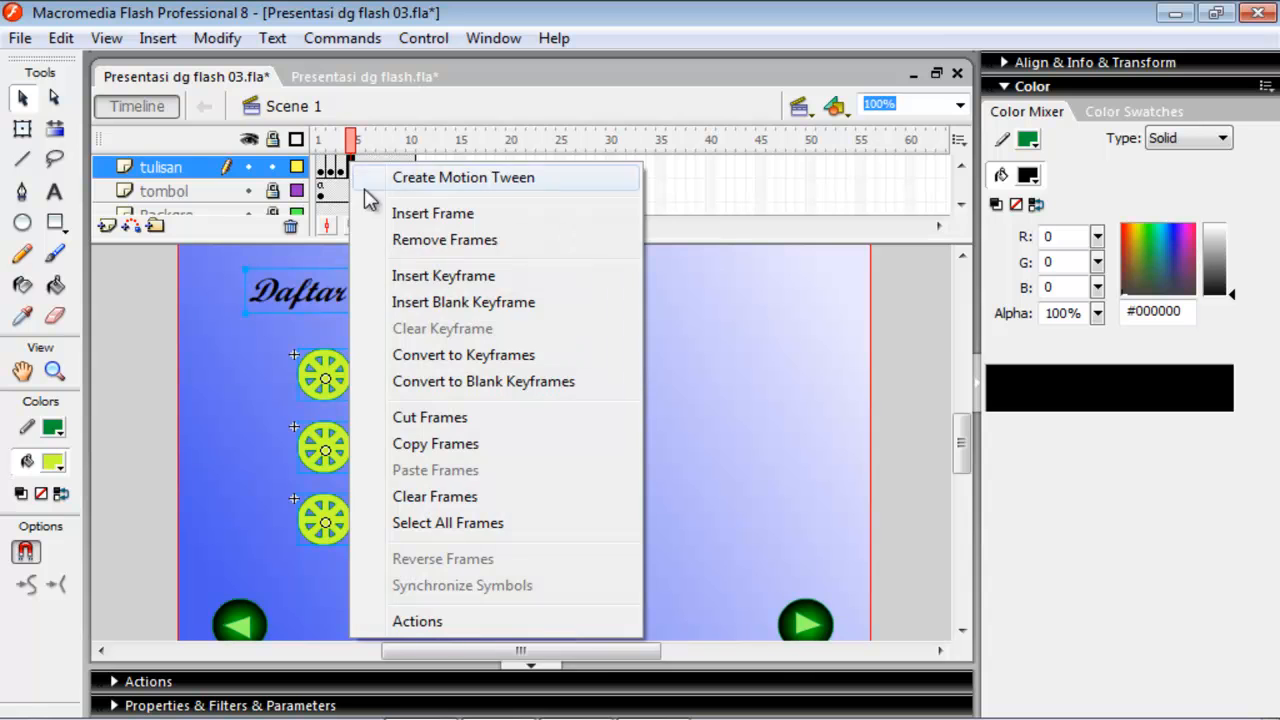
{"action": "left_click", "coordinate": [428, 303]}
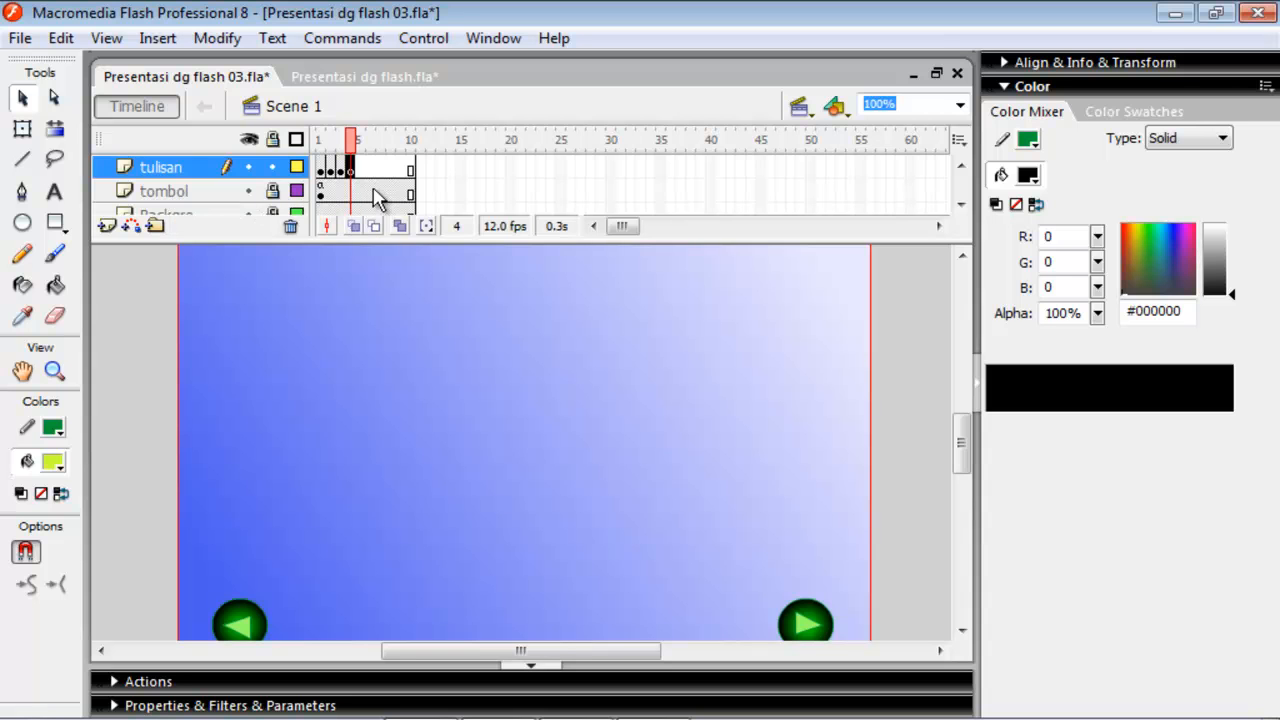
{"action": "left_click", "coordinate": [369, 170]}
{"action": "left_click", "coordinate": [351, 170]}
{"action": "left_click", "coordinate": [470, 408]}
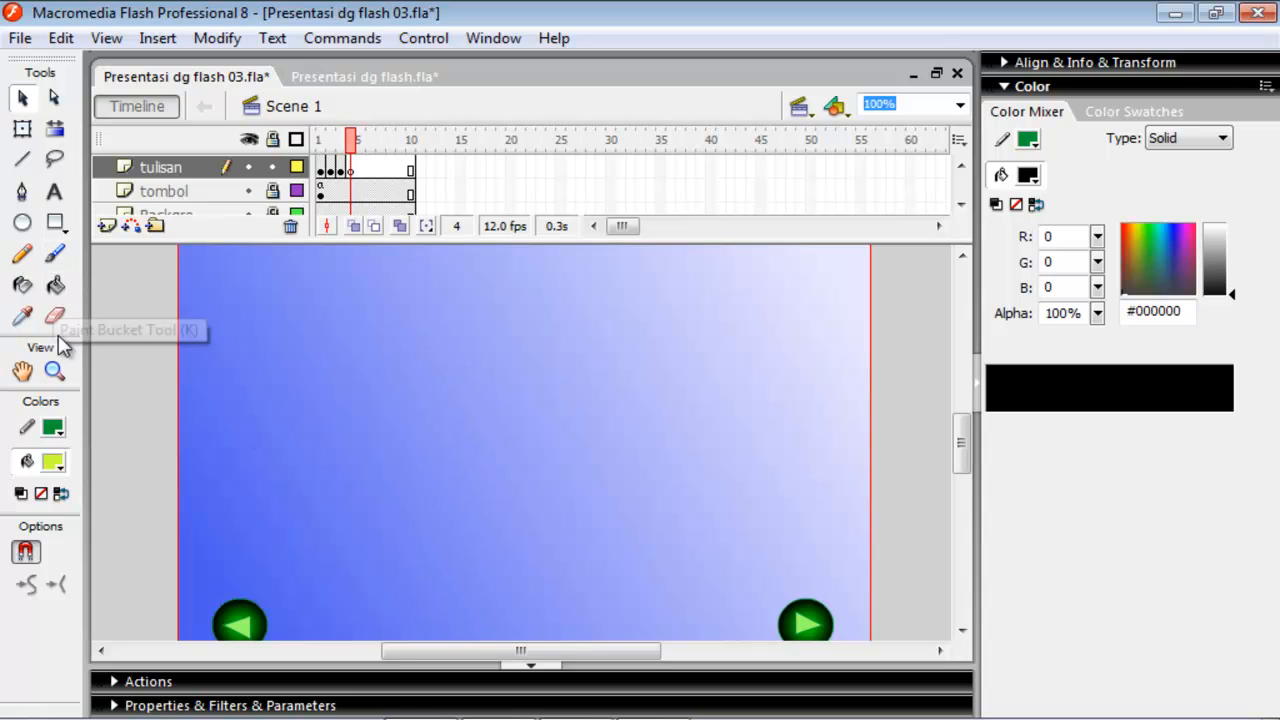
Set the stroke to black and the fill to red #FF0000, and draw a small rectangle in the upper left of the stage.
{"action": "left_click", "coordinate": [53, 428]}
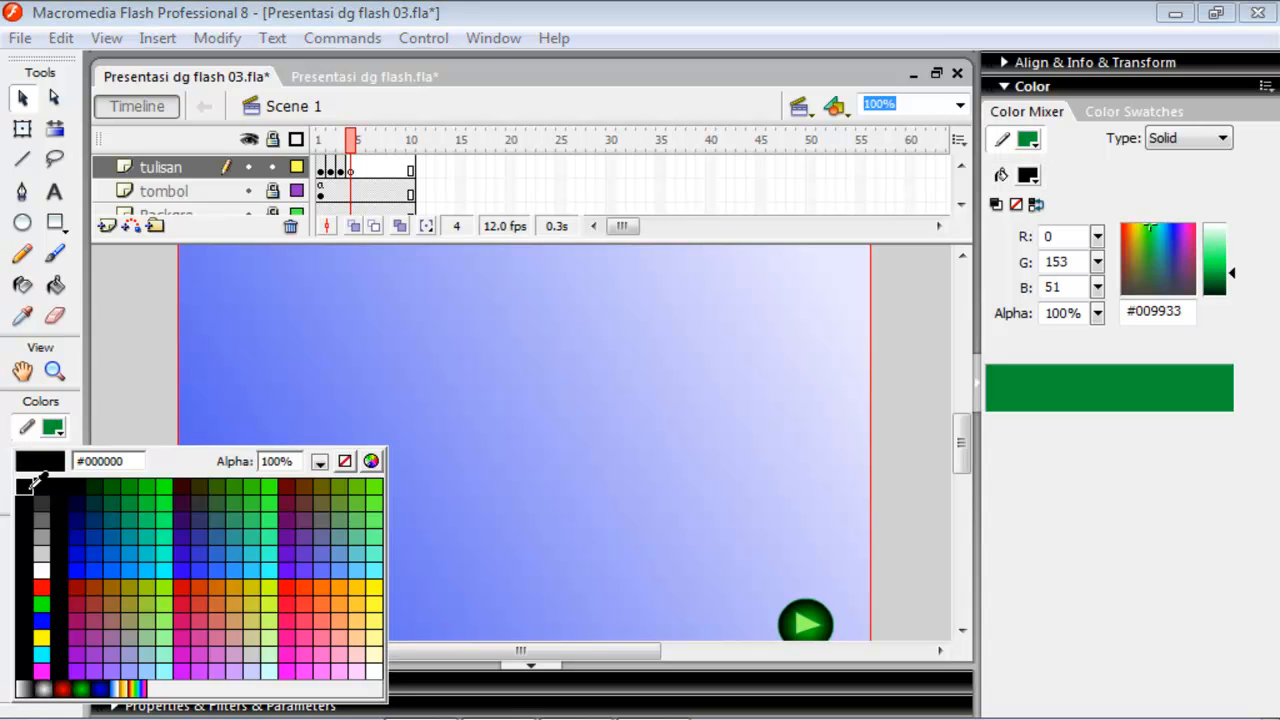
{"action": "left_click", "coordinate": [28, 484]}
{"action": "left_click", "coordinate": [55, 462]}
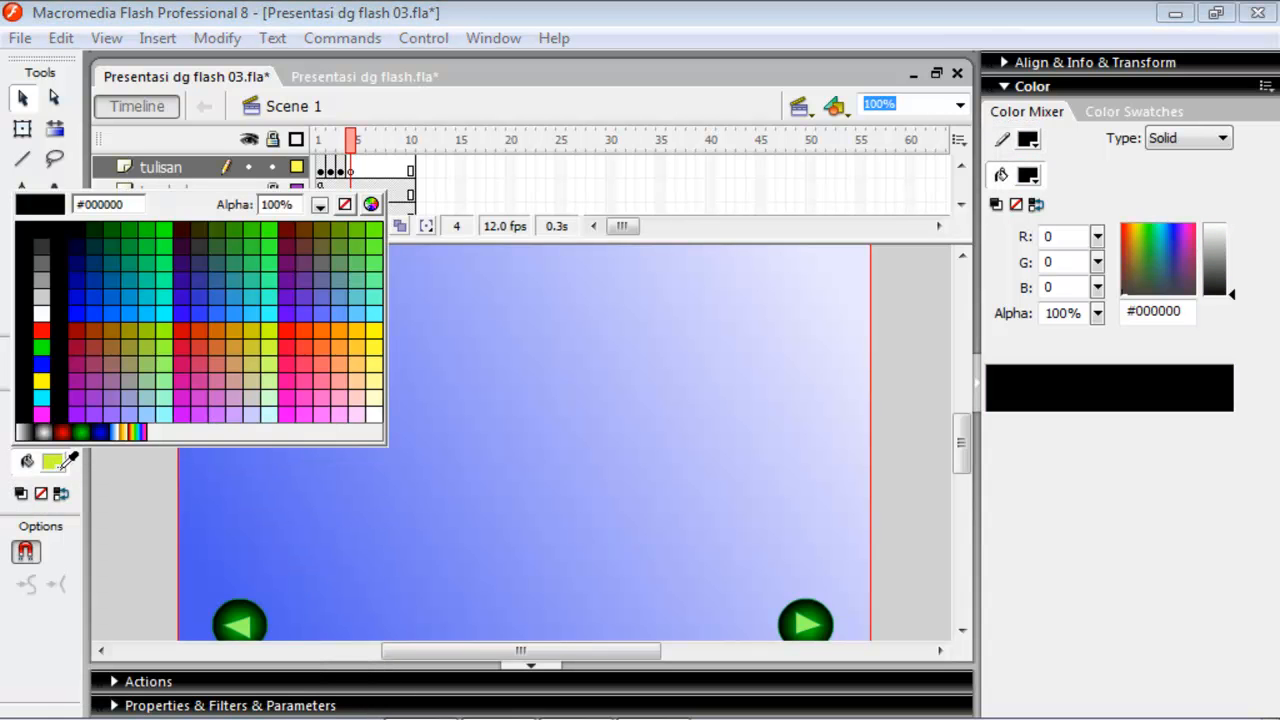
{"action": "left_click", "coordinate": [41, 330]}
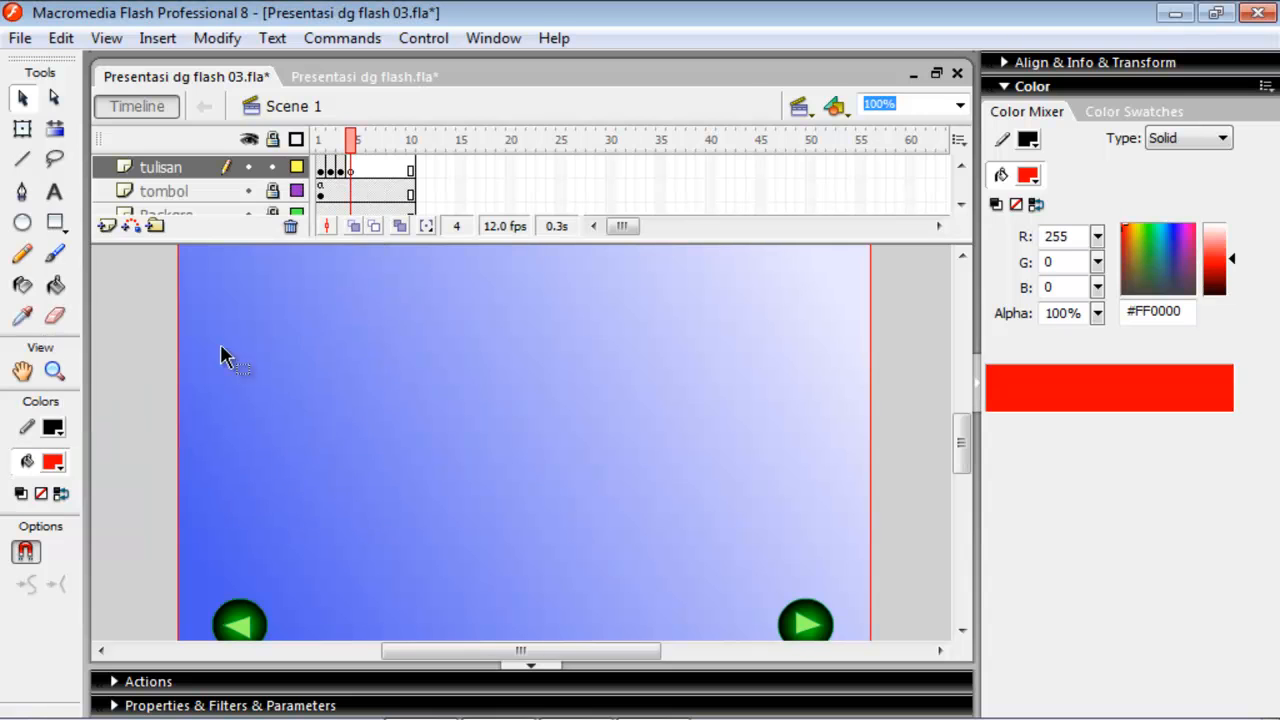
{"action": "left_click", "coordinate": [52, 222]}
{"action": "left_click_drag", "start_coordinate": [307, 338], "coordinate": [377, 376]}
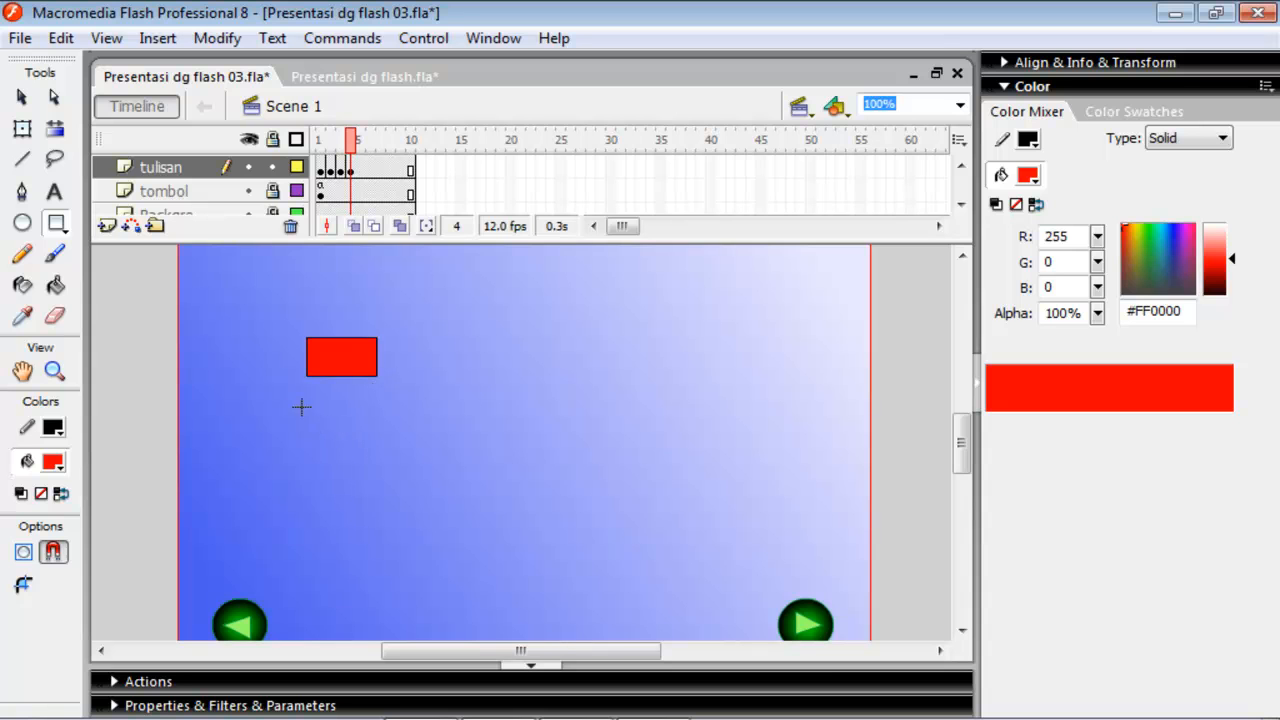
Draw a horizontal line about 134 px long just below the red rectangle and set its stroke height to 5.5.
{"action": "left_click", "coordinate": [22, 158]}
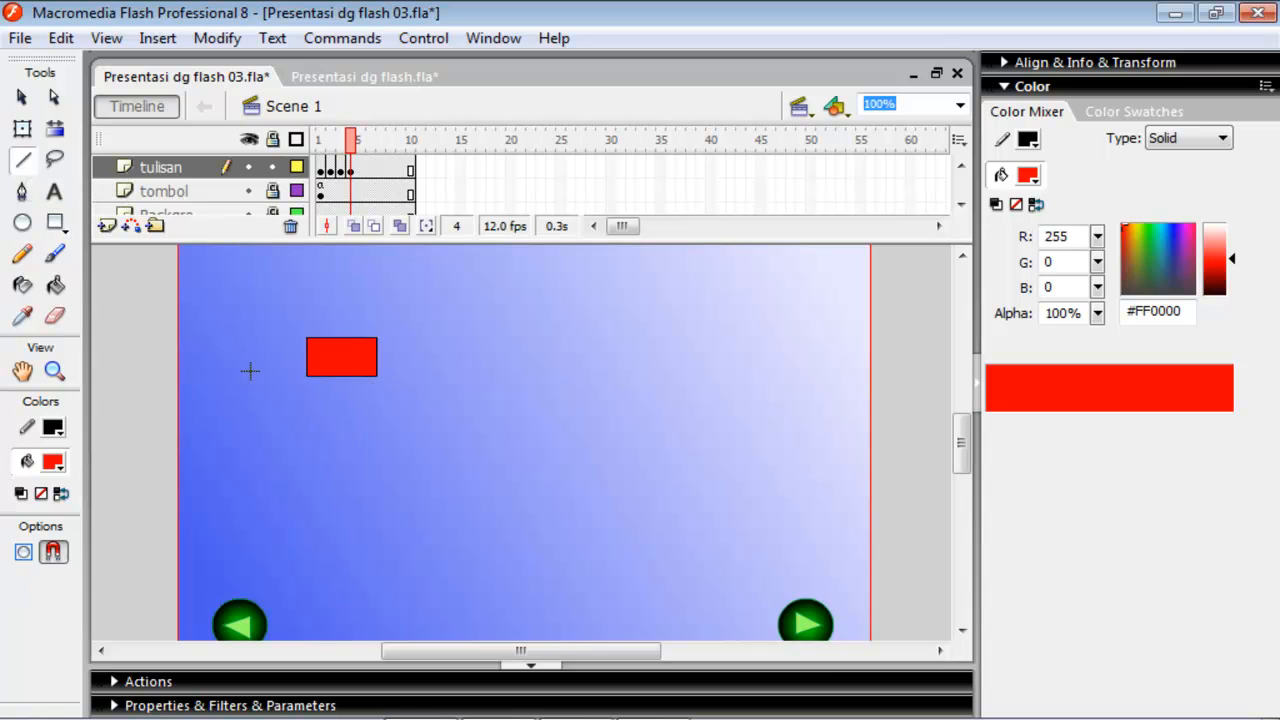
{"action": "mouse_move", "coordinate": [310, 396]}
{"action": "left_mouse_down"}
{"action": "mouse_move", "coordinate": [471, 406]}
{"action": "mouse_move", "coordinate": [422, 388]}
{"action": "left_mouse_up"}
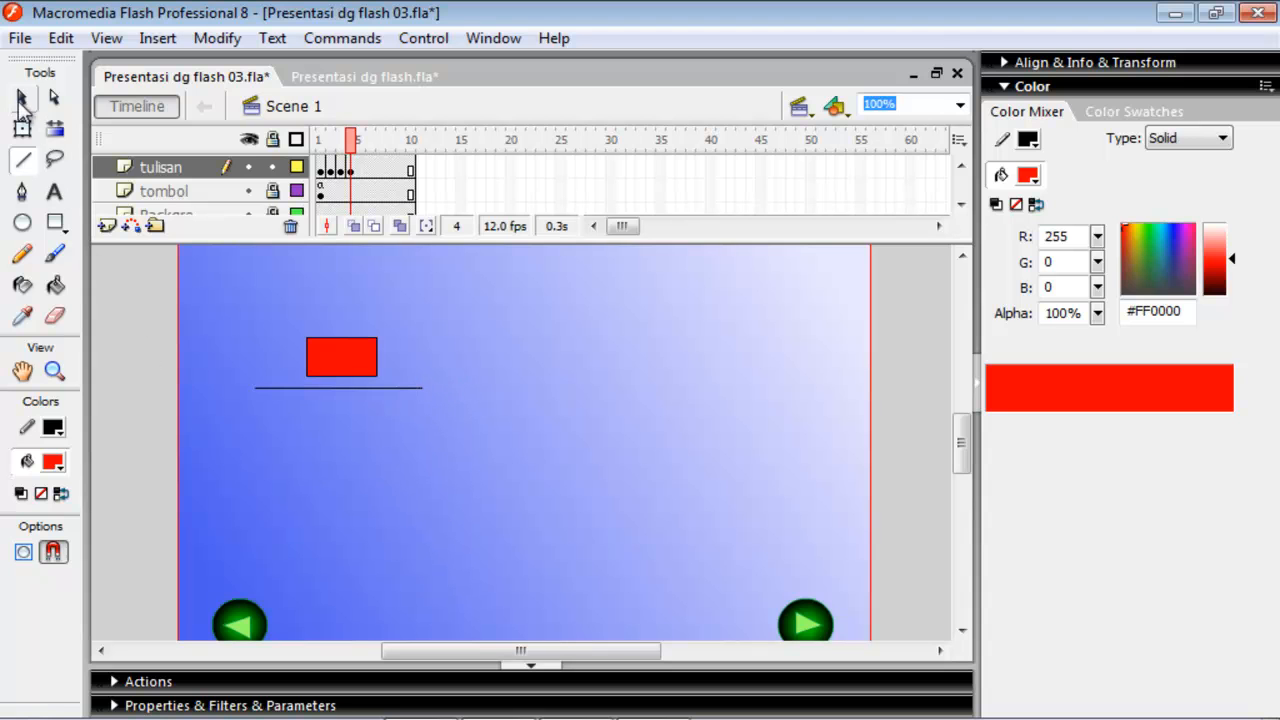
{"action": "left_click", "coordinate": [145, 707]}
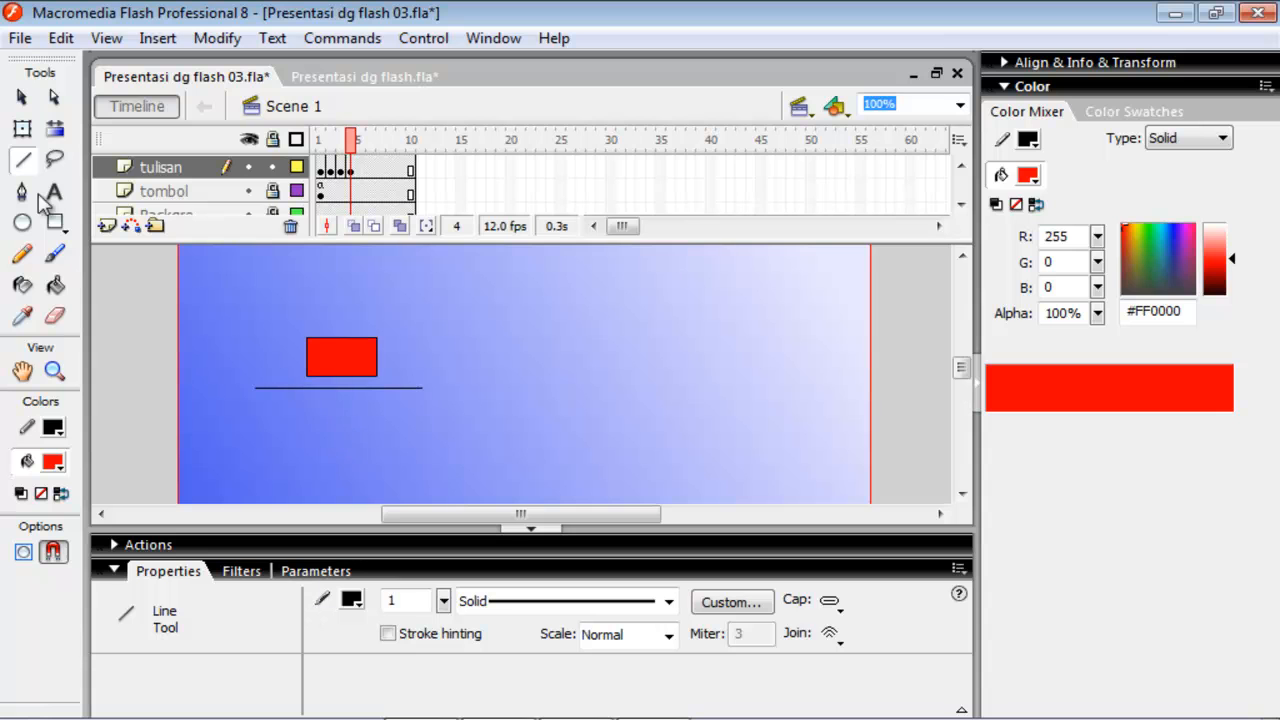
{"action": "left_click", "coordinate": [22, 97]}
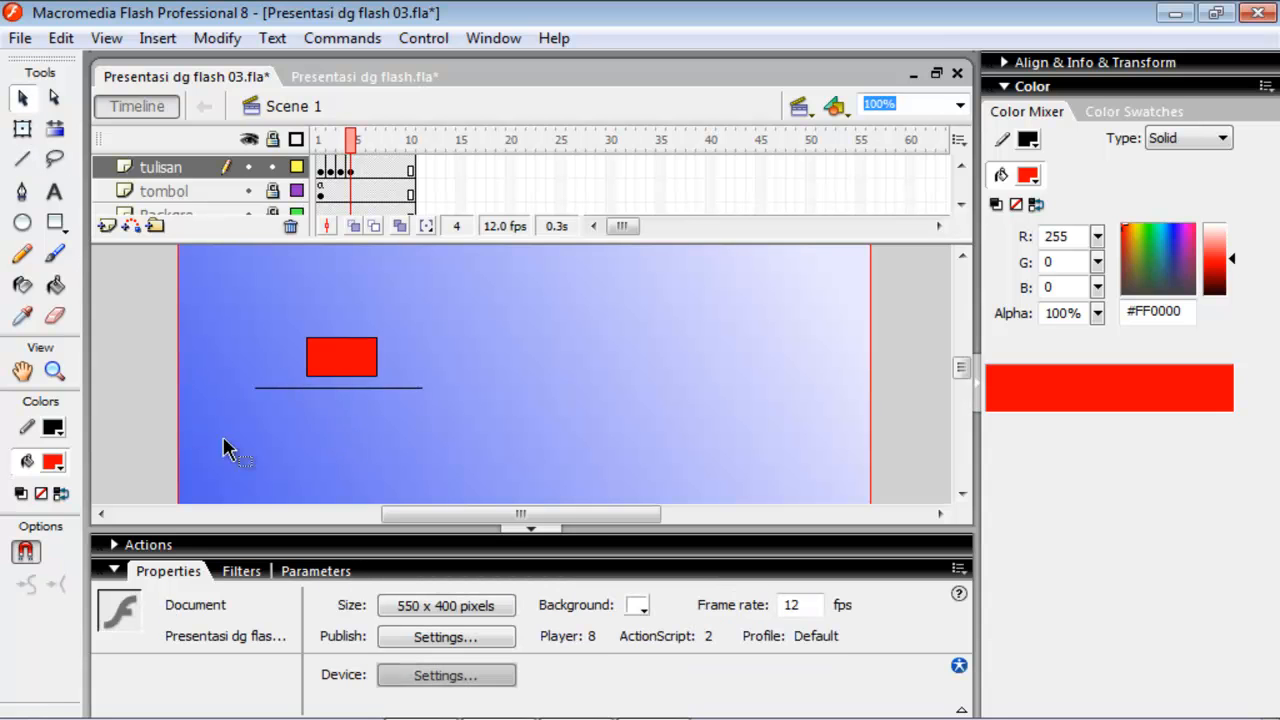
{"action": "left_click", "coordinate": [270, 389]}
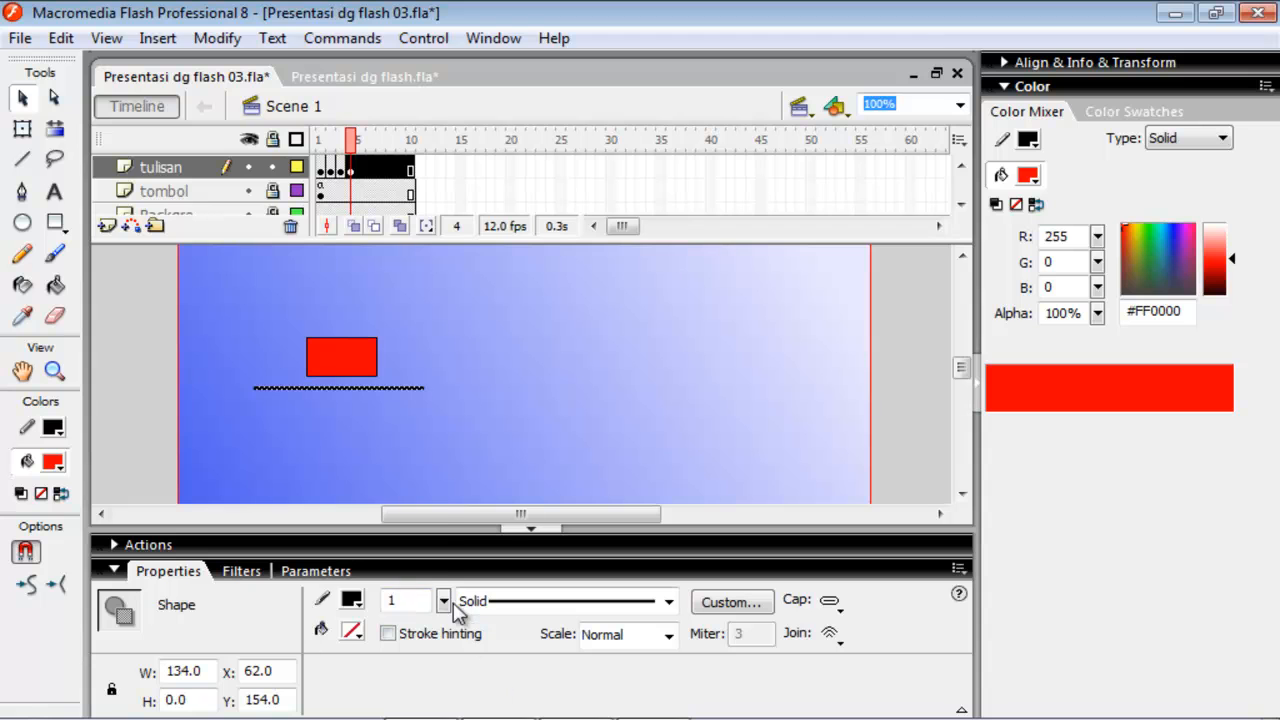
{"action": "left_click_drag", "start_coordinate": [443, 601], "coordinate": [445, 600]}
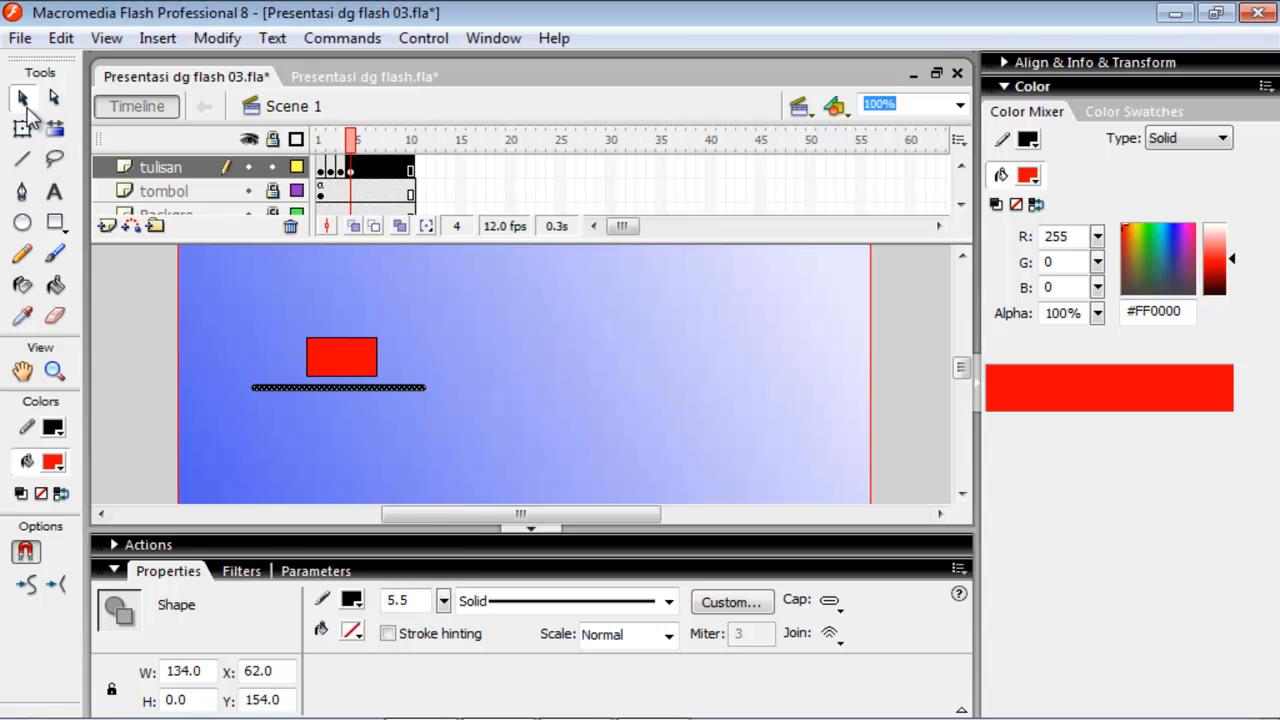
{"action": "left_click", "coordinate": [330, 418]}
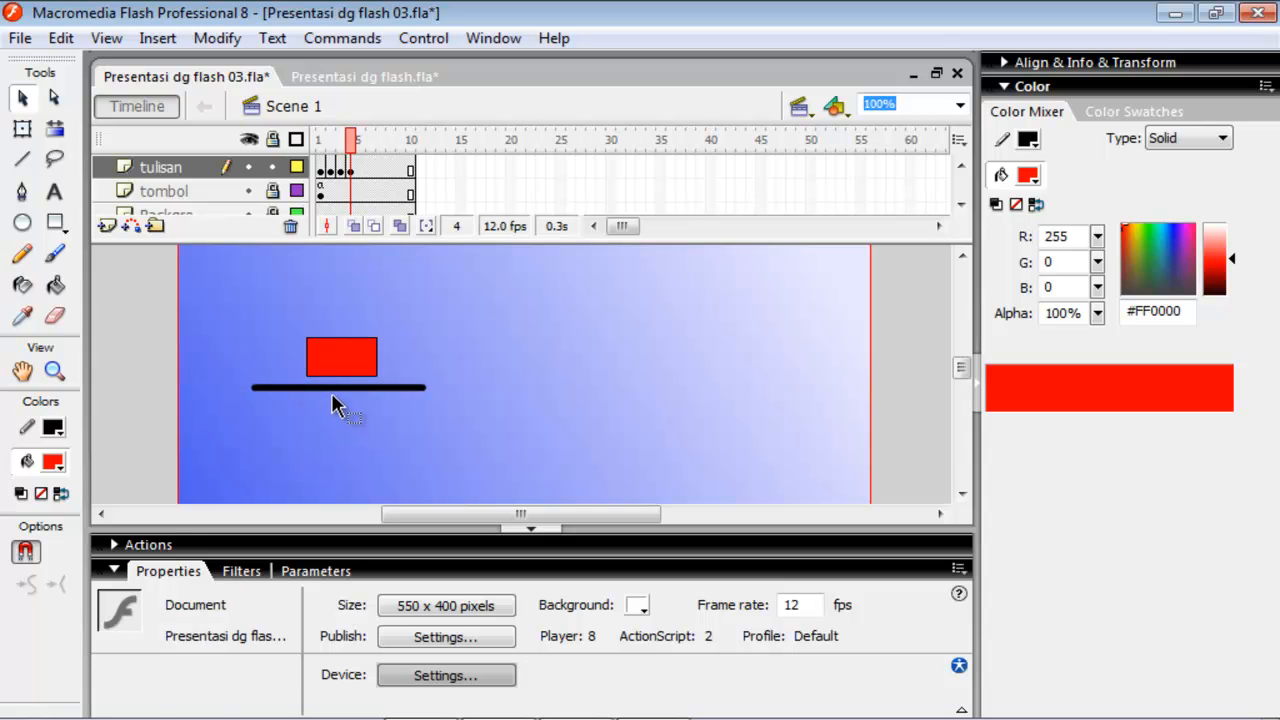
Move the thick line up against the bottom edge of the red rectangle.
{"action": "left_click", "coordinate": [334, 390]}
{"action": "mouse_move", "coordinate": [331, 390]}
{"action": "left_mouse_down"}
{"action": "mouse_move", "coordinate": [337, 409]}
{"action": "mouse_move", "coordinate": [340, 383]}
{"action": "left_mouse_up"}
{"action": "left_click", "coordinate": [310, 435]}
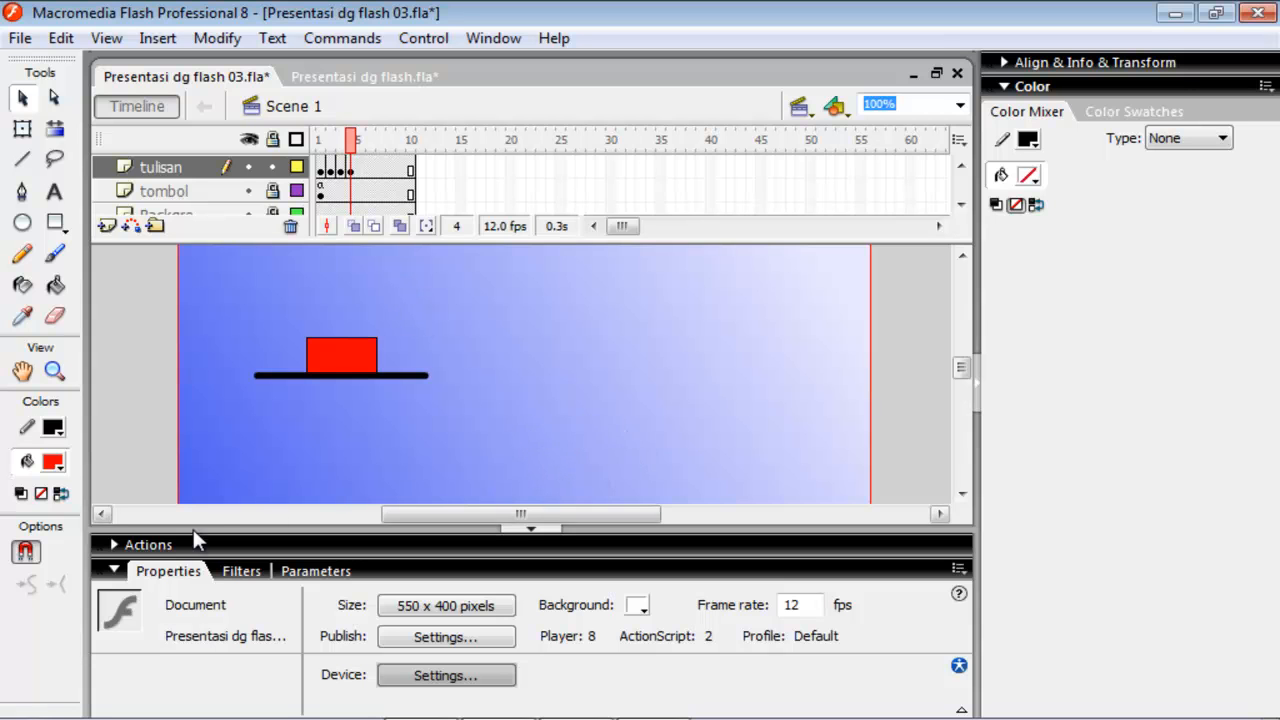
{"action": "left_click", "coordinate": [114, 570]}
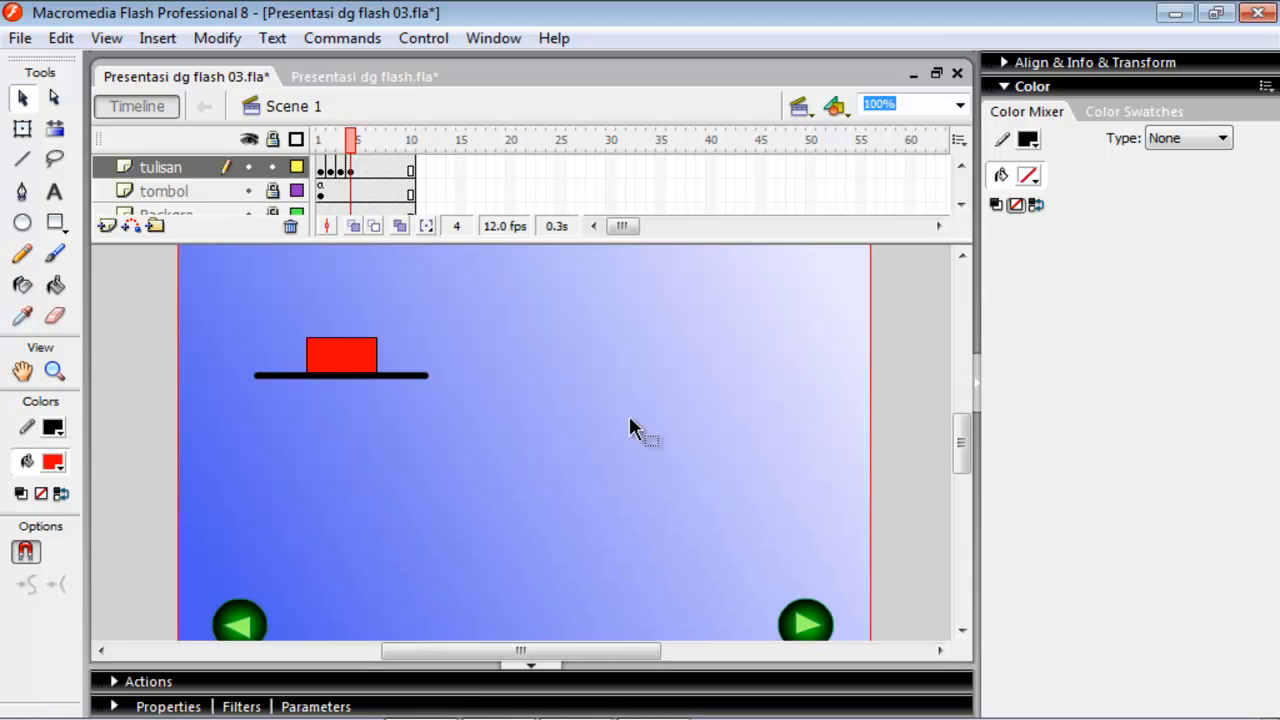
Draw a red circle to the right of the rectangle, plus straight wire lines, two of them running into the circle.
{"action": "left_click", "coordinate": [23, 223]}
{"action": "mouse_move", "coordinate": [631, 386]}
{"action": "left_mouse_down"}
{"action": "mouse_move", "coordinate": [711, 486]}
{"action": "mouse_move", "coordinate": [723, 466]}
{"action": "left_mouse_up"}
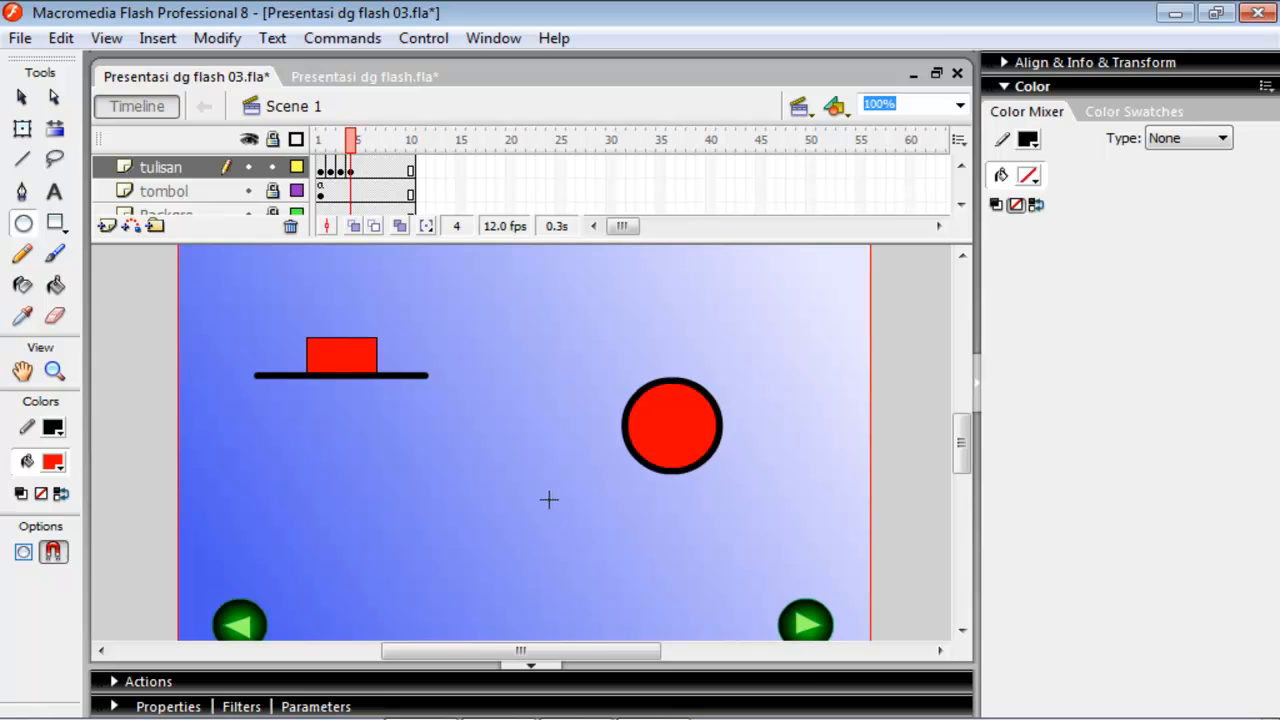
{"action": "left_click", "coordinate": [22, 159]}
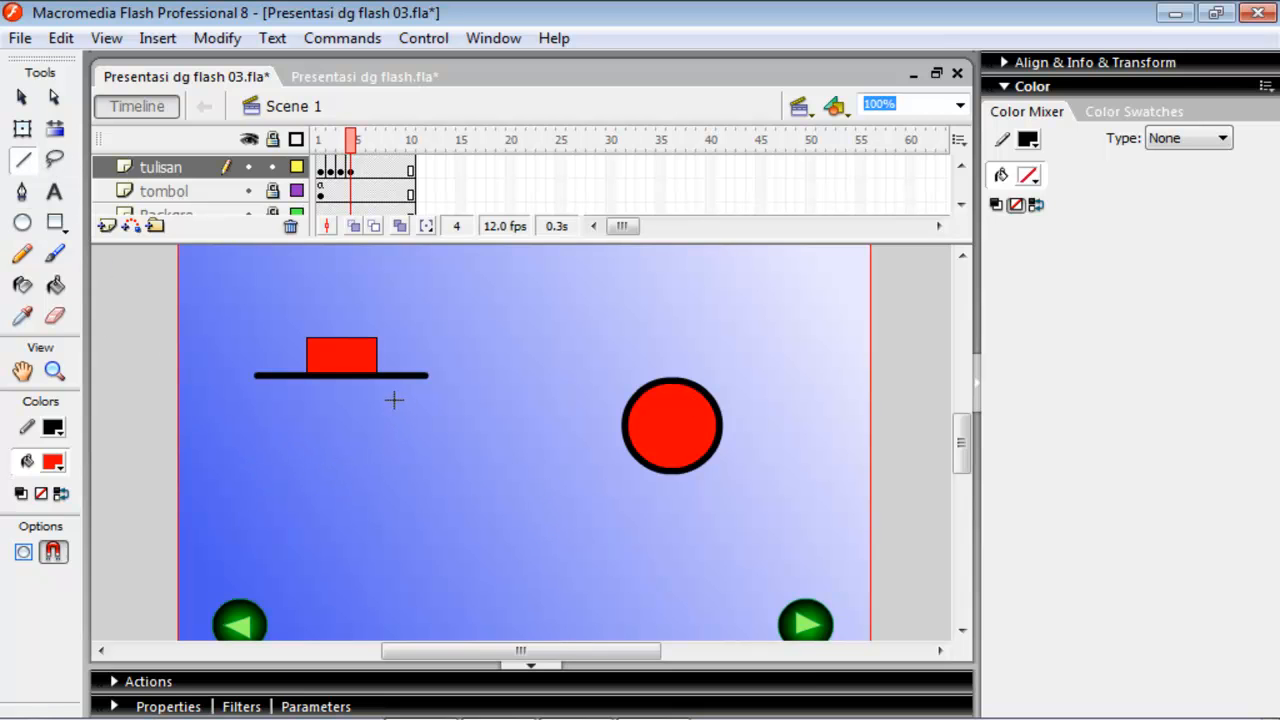
{"action": "left_click_drag", "start_coordinate": [436, 405], "coordinate": [735, 406]}
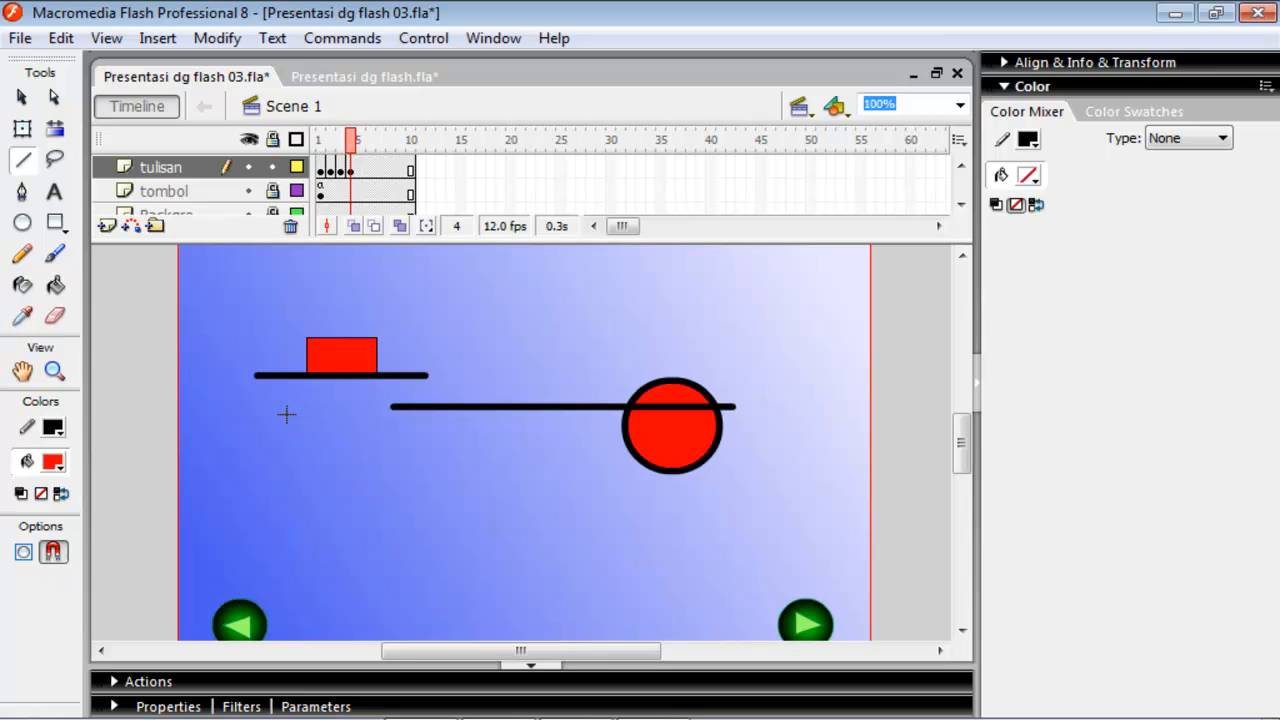
{"action": "mouse_move", "coordinate": [288, 414]}
{"action": "left_mouse_down"}
{"action": "mouse_move", "coordinate": [60, 415]}
{"action": "mouse_move", "coordinate": [183, 402]}
{"action": "mouse_move", "coordinate": [202, 413]}
{"action": "left_mouse_up"}
{"action": "left_click_drag", "start_coordinate": [305, 497], "coordinate": [679, 501]}
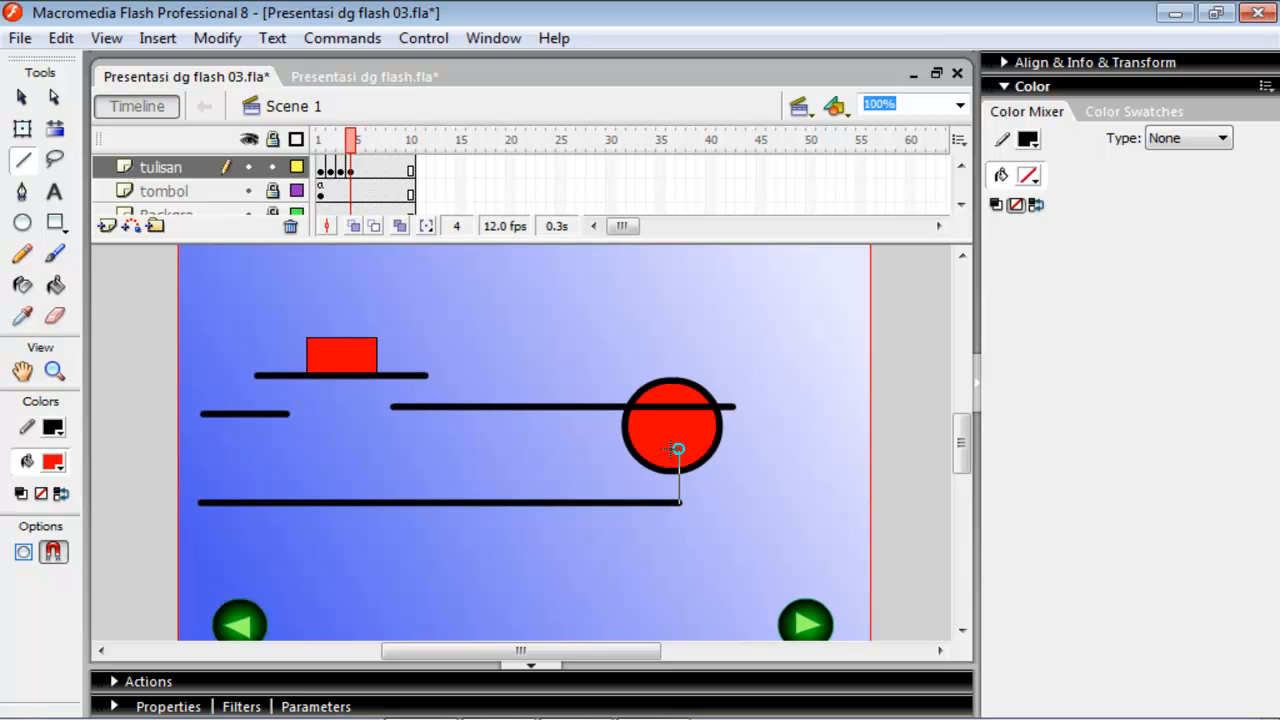
{"action": "left_click_drag", "start_coordinate": [670, 450], "coordinate": [679, 501]}
Delete the wire segments that overlap the inside of the red circle.
{"action": "left_click", "coordinate": [22, 97]}
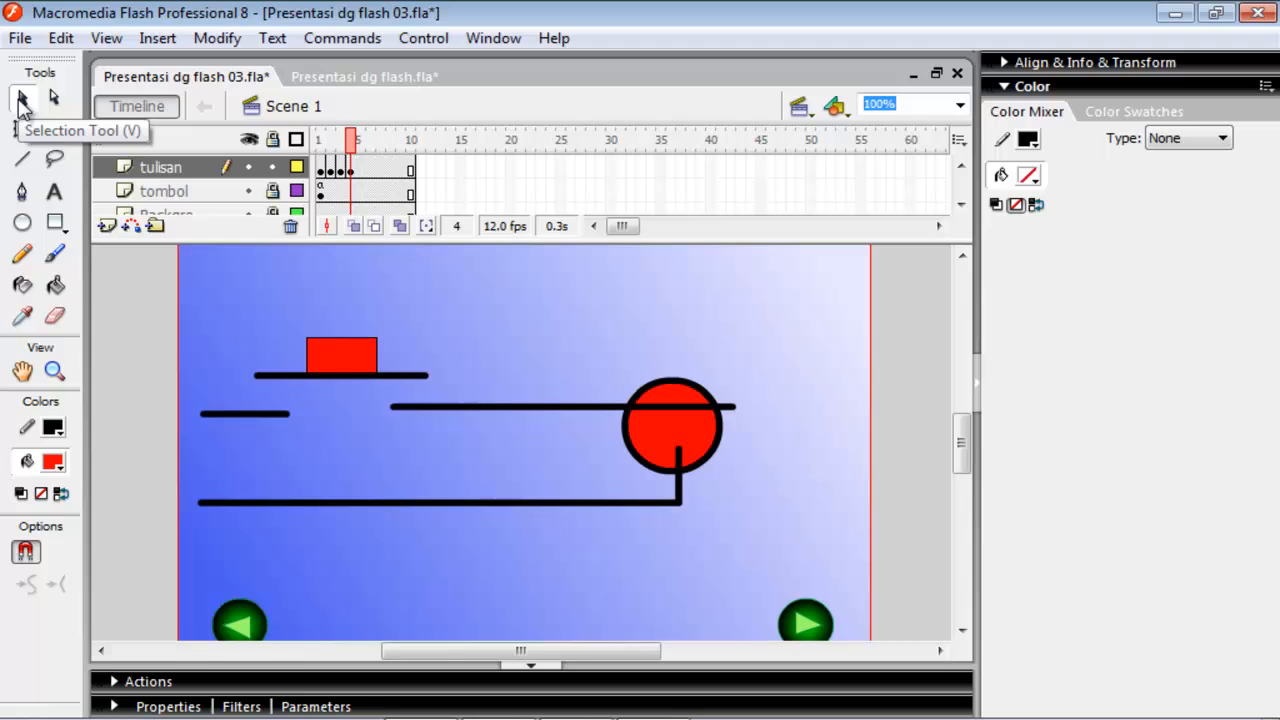
{"action": "left_click", "coordinate": [660, 408]}
{"action": "key", "text": "Delete"}
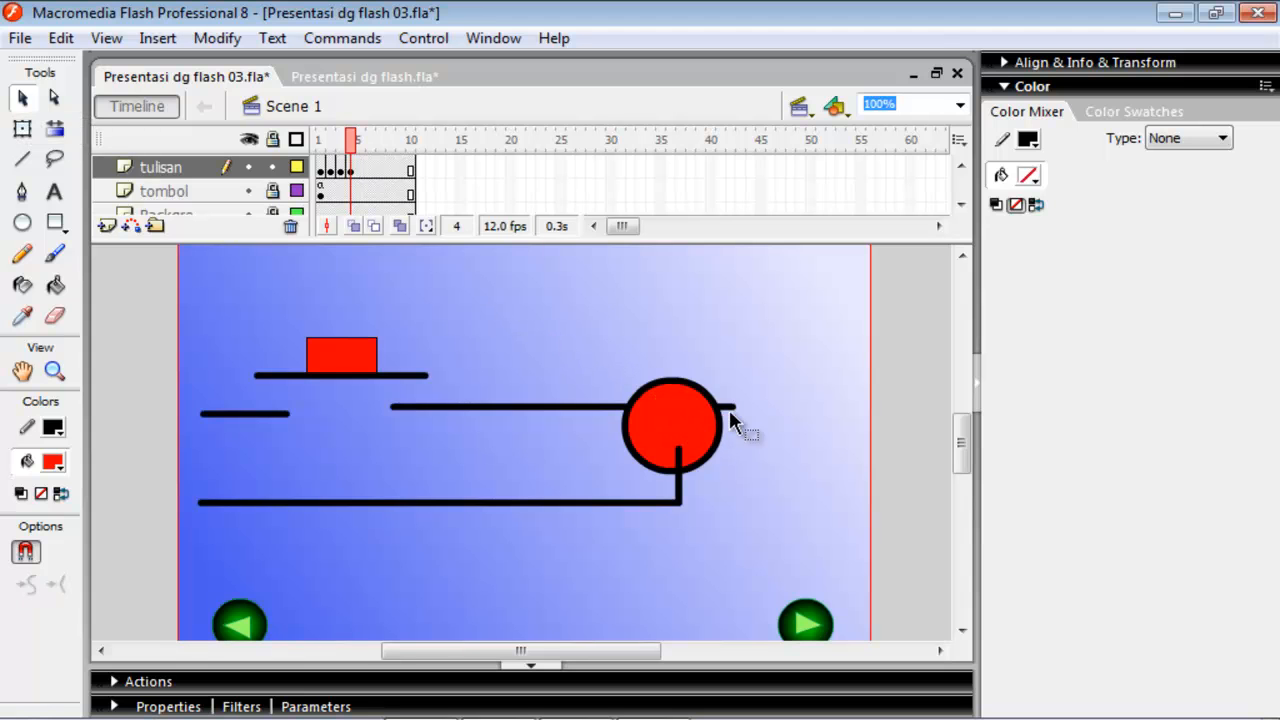
{"action": "left_click", "coordinate": [680, 462]}
{"action": "key", "text": "Delete"}
Convert the whole circuit drawing to a movie clip symbol named lampu and shift it slightly toward the upper right.
{"action": "mouse_move", "coordinate": [193, 299]}
{"action": "left_mouse_down"}
{"action": "mouse_move", "coordinate": [222, 490]}
{"action": "mouse_move", "coordinate": [379, 542]}
{"action": "mouse_move", "coordinate": [732, 529]}
{"action": "left_mouse_up"}
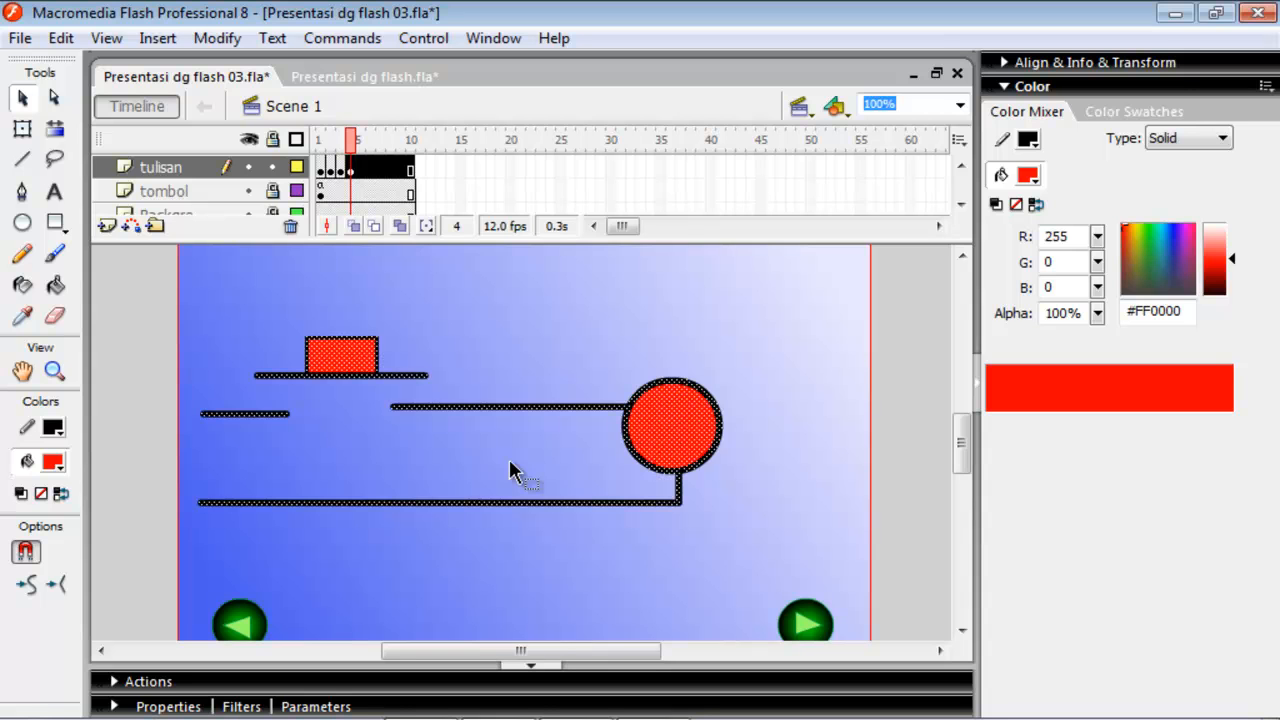
{"action": "key", "text": "F8"}
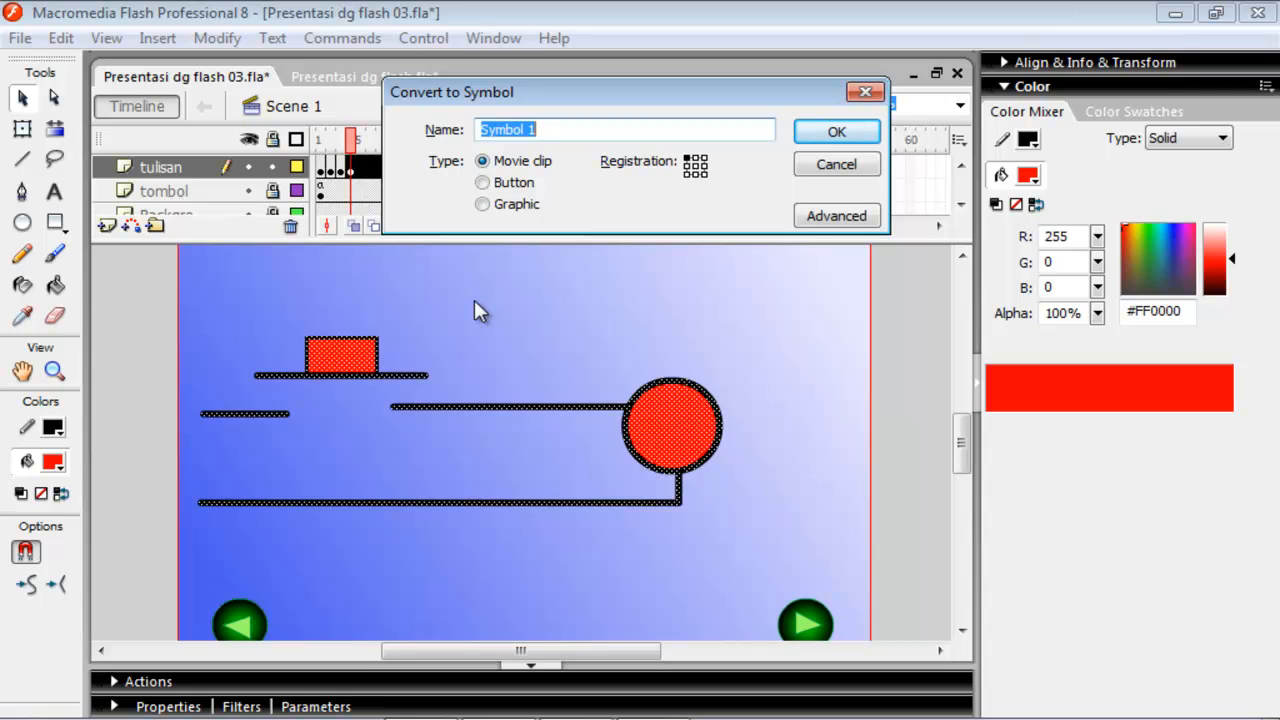
{"action": "type", "text": "lampu"}
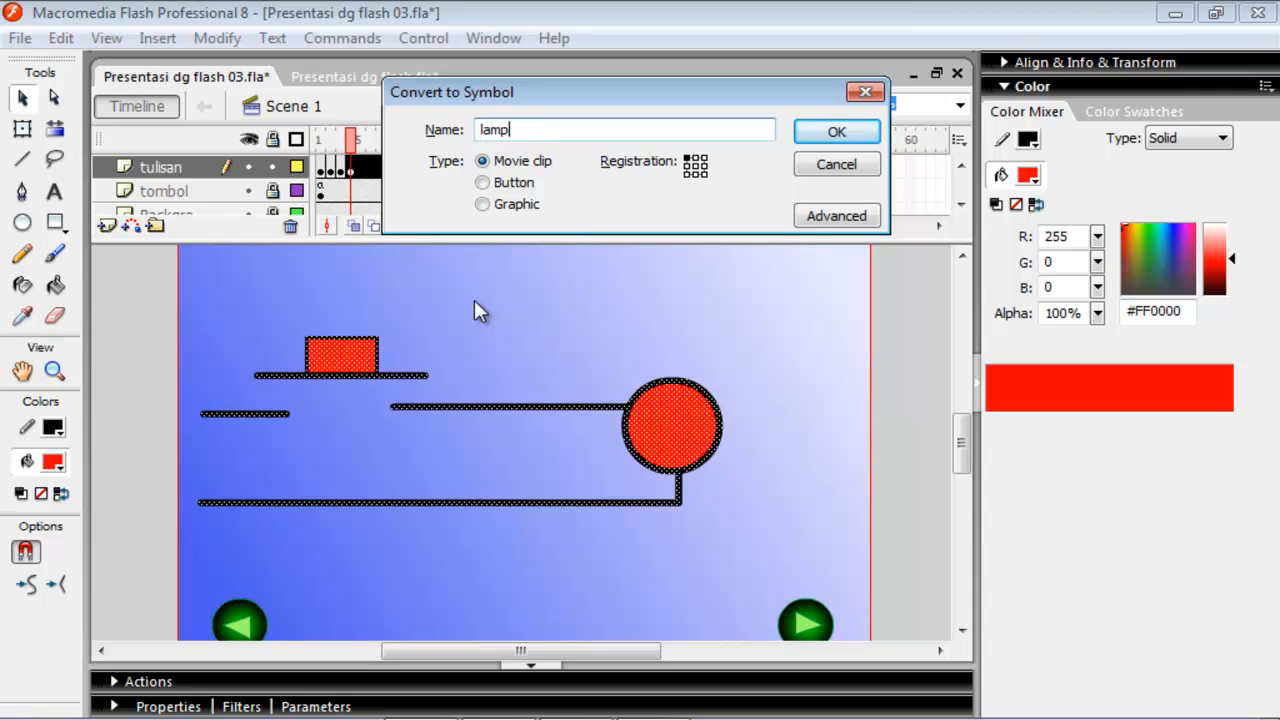
{"action": "left_click", "coordinate": [833, 131]}
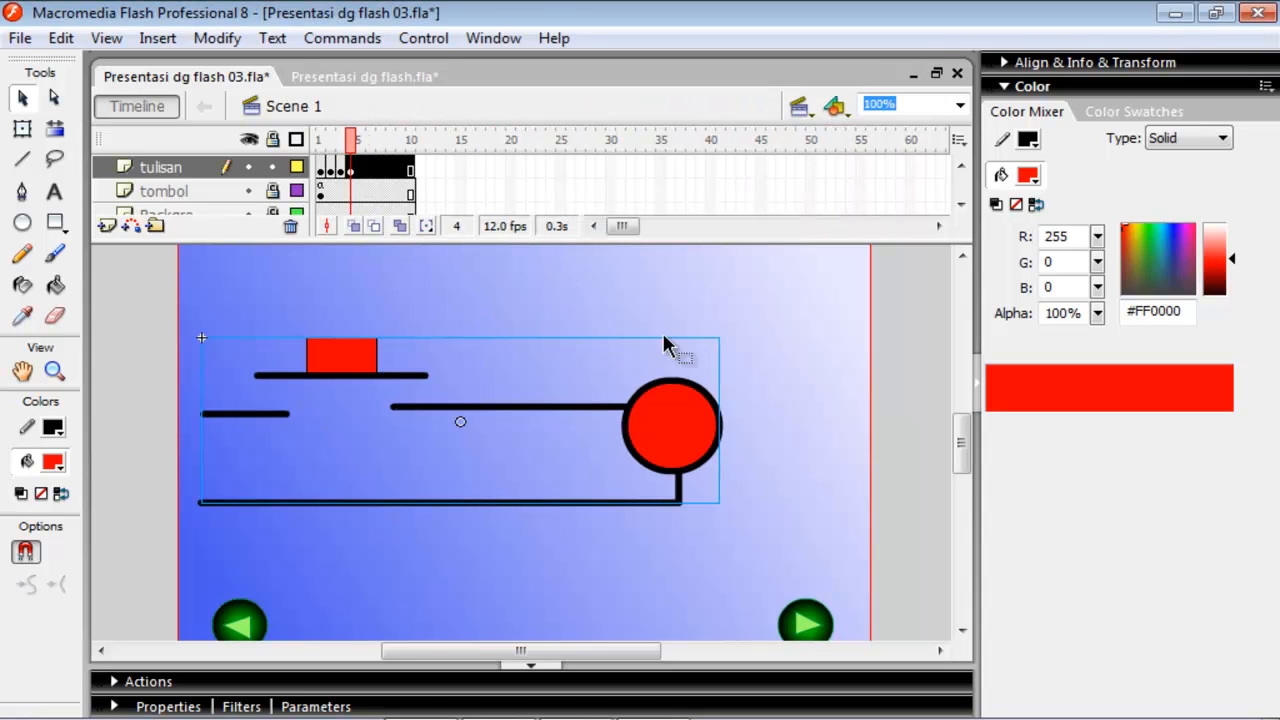
{"action": "left_click_drag", "start_coordinate": [660, 420], "coordinate": [706, 412]}
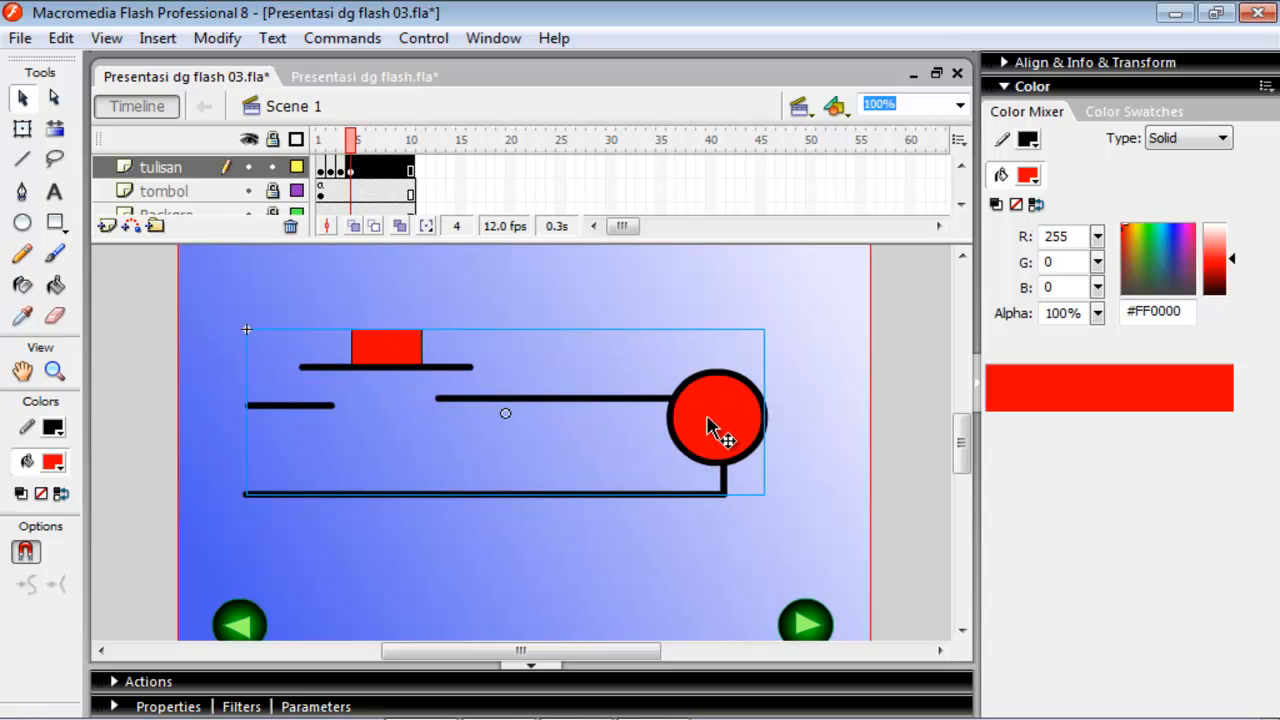
Inside the lampu movie clip, convert the red rectangle and the thick line beneath it to a button symbol named tblampu.
{"action": "double_click", "coordinate": [706, 425]}
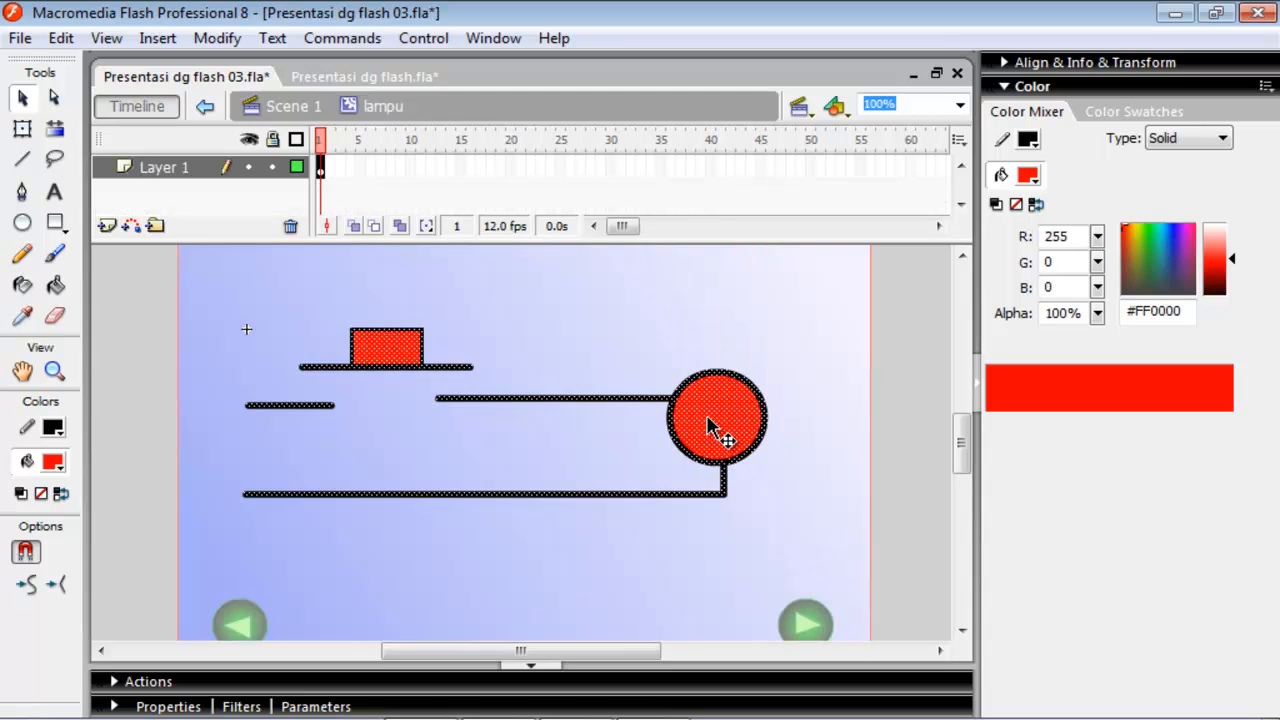
{"action": "left_click", "coordinate": [405, 445]}
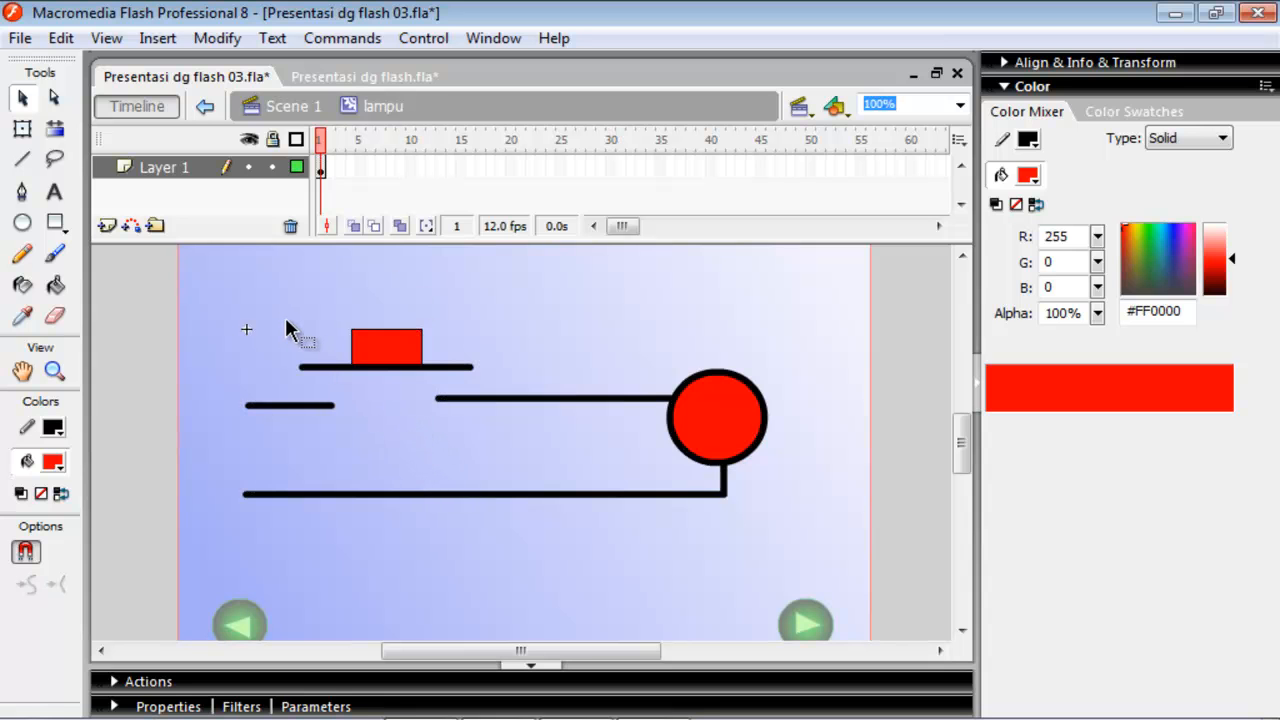
{"action": "mouse_move", "coordinate": [286, 317]}
{"action": "left_mouse_down"}
{"action": "mouse_move", "coordinate": [300, 360]}
{"action": "mouse_move", "coordinate": [500, 397]}
{"action": "left_mouse_up"}
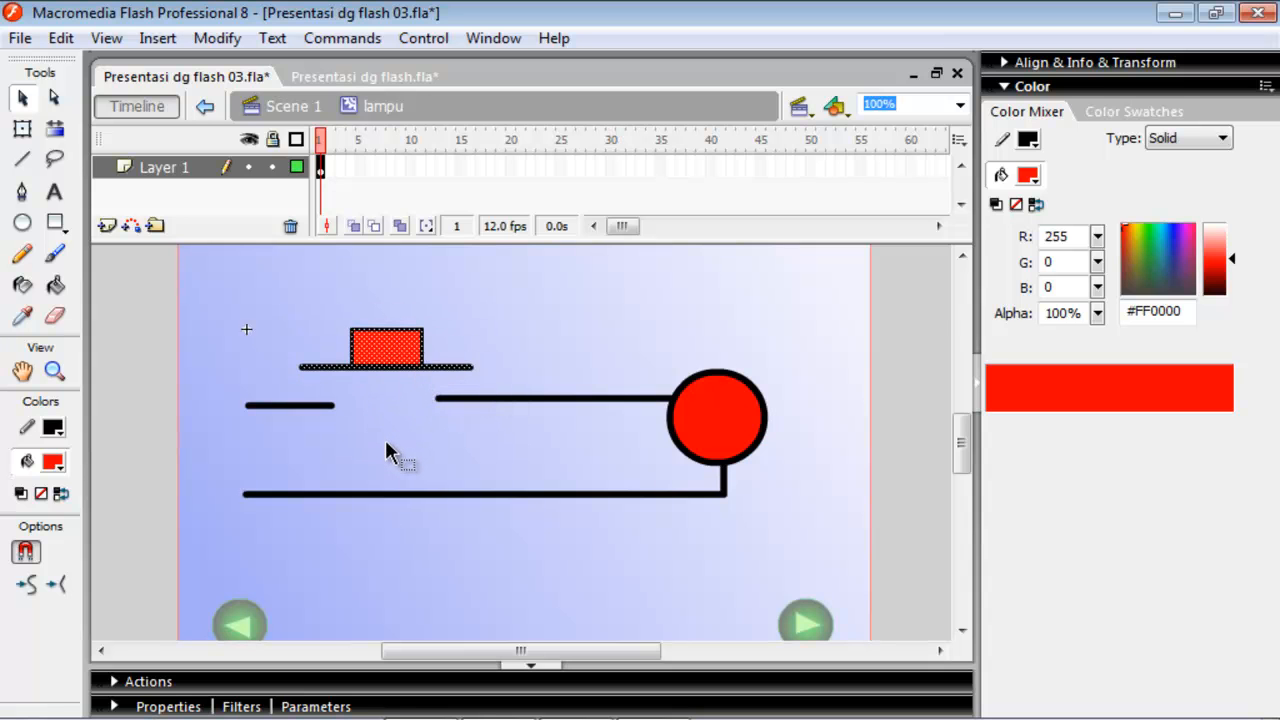
{"action": "key", "text": "F8"}
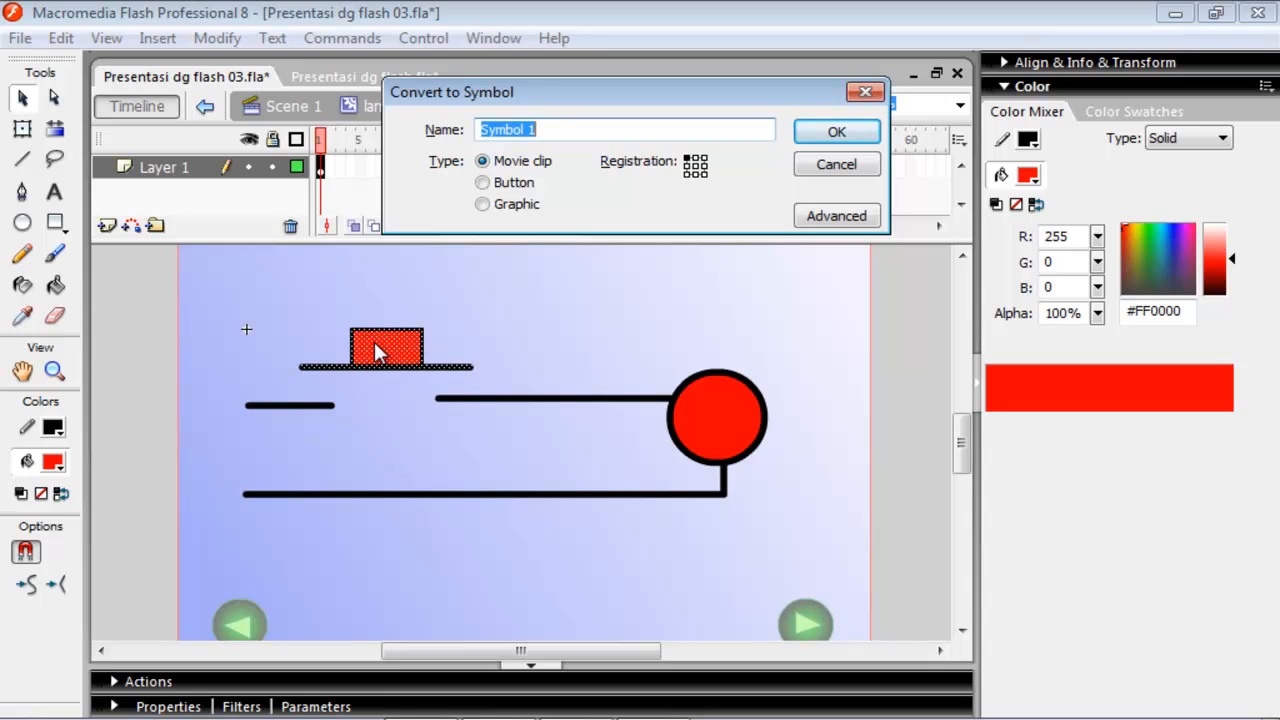
{"action": "left_click", "coordinate": [518, 183]}
{"action": "left_click_drag", "start_coordinate": [560, 132], "coordinate": [466, 122]}
{"action": "type", "text": "tblampu"}
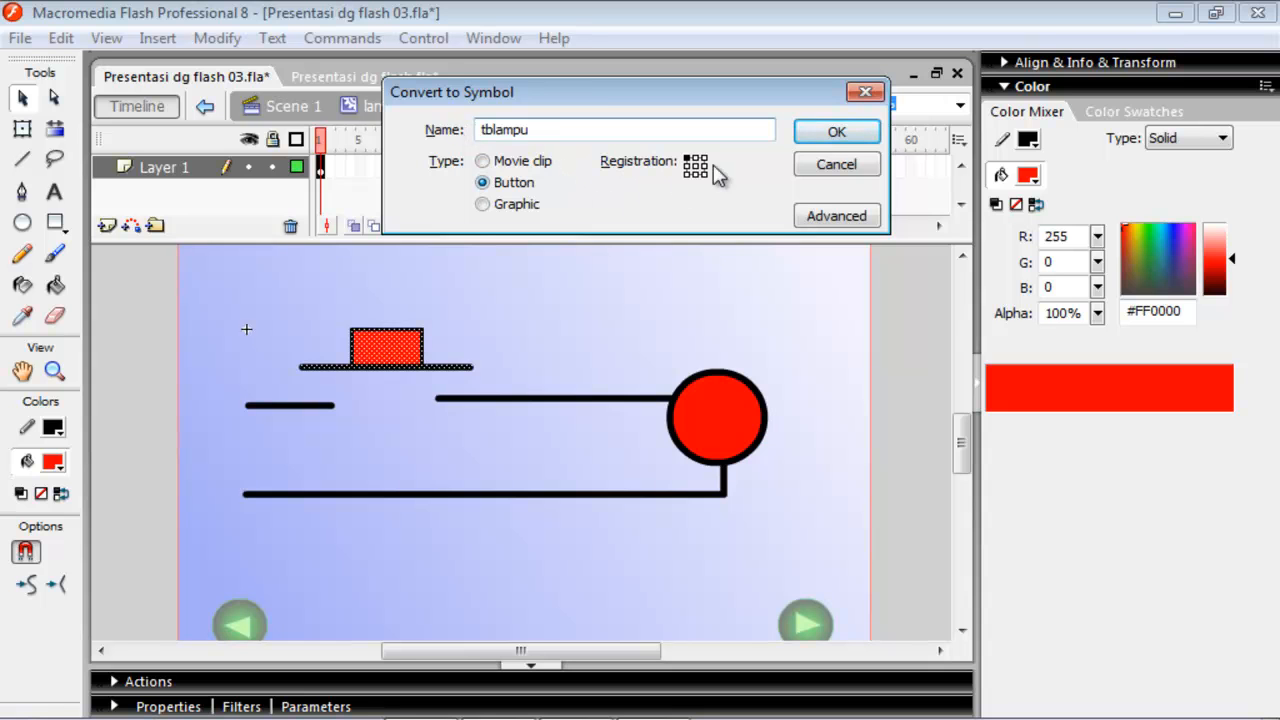
{"action": "left_click", "coordinate": [832, 133]}
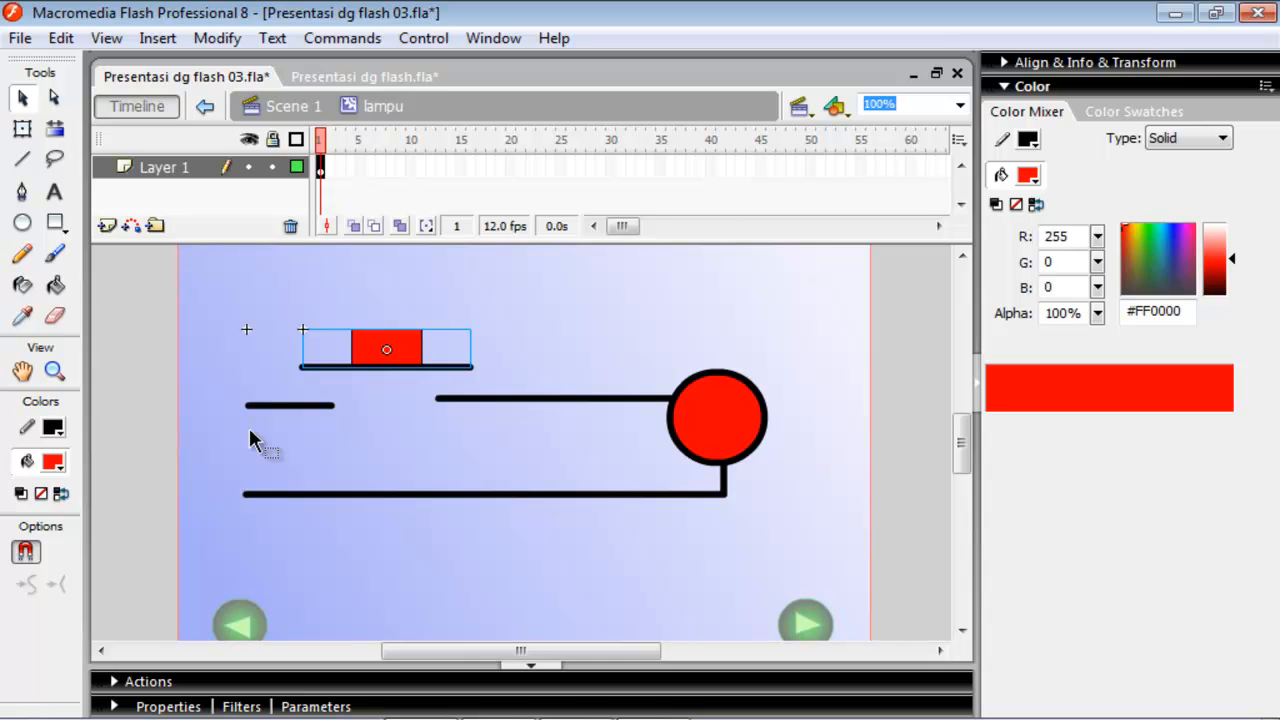
Add a stop(); action to frame 1 of the lampu movie clip.
{"action": "left_click", "coordinate": [148, 684]}
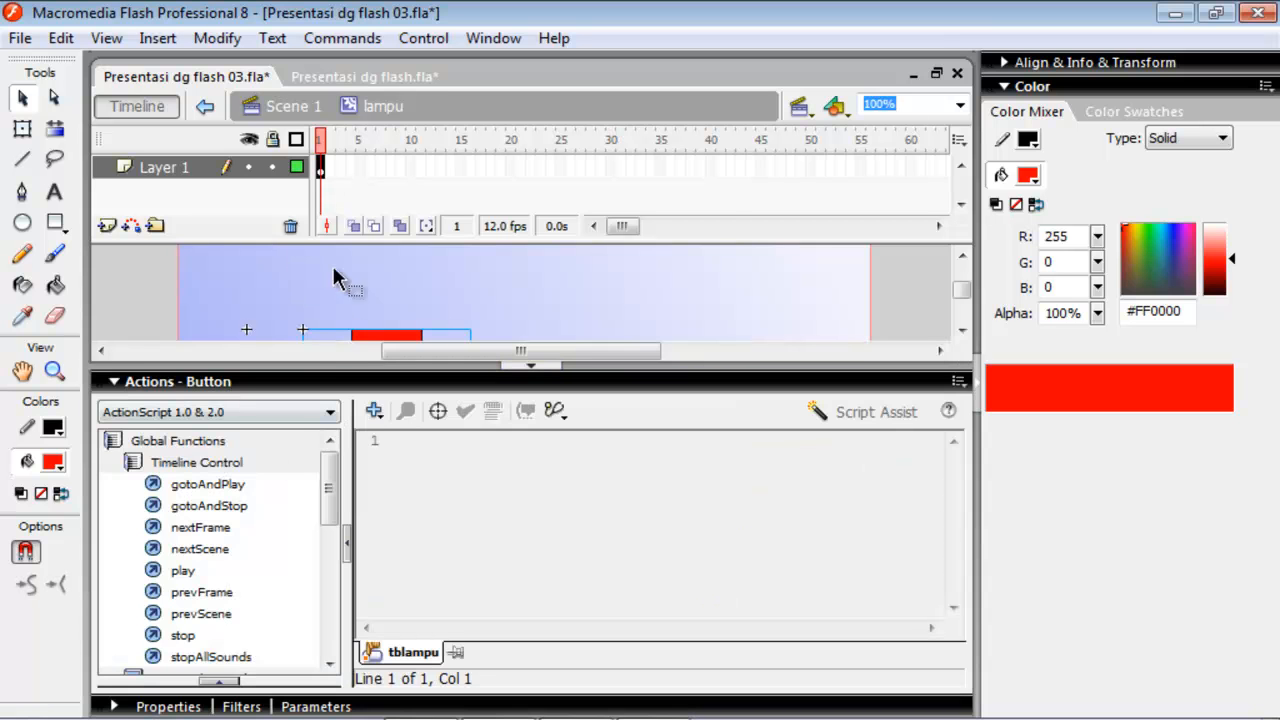
{"action": "left_click", "coordinate": [322, 168]}
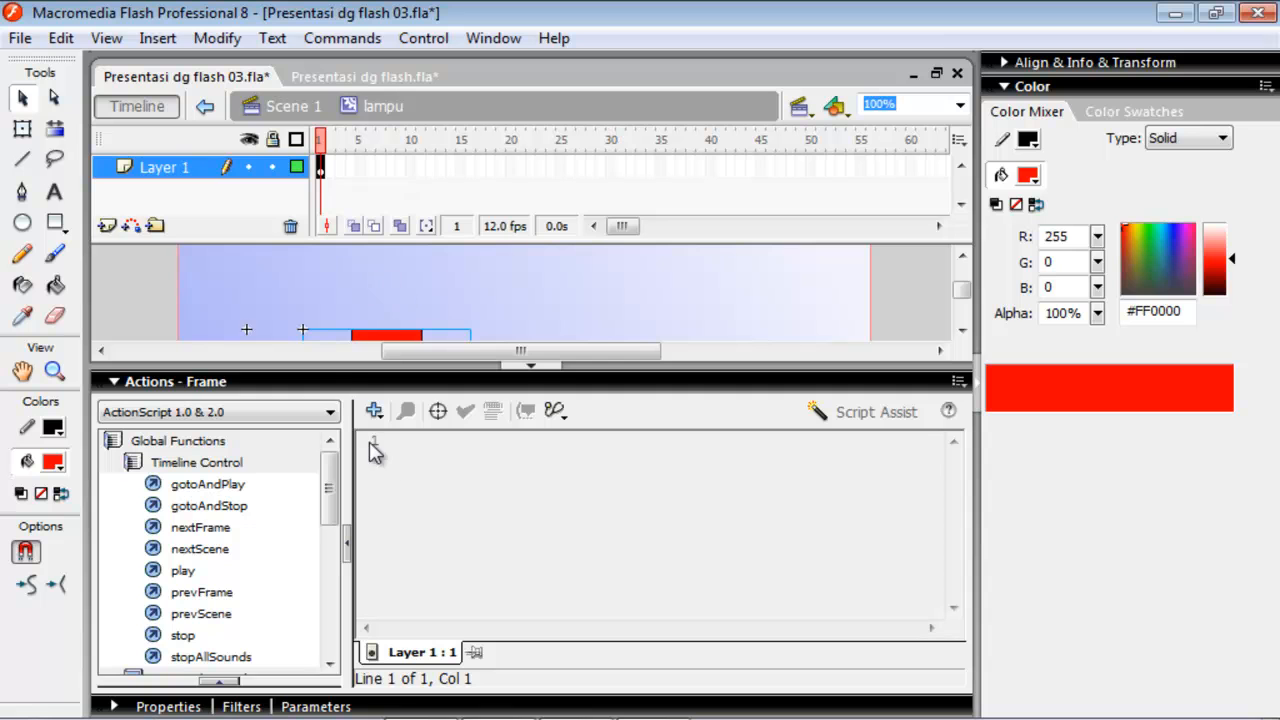
{"action": "double_click", "coordinate": [184, 636]}
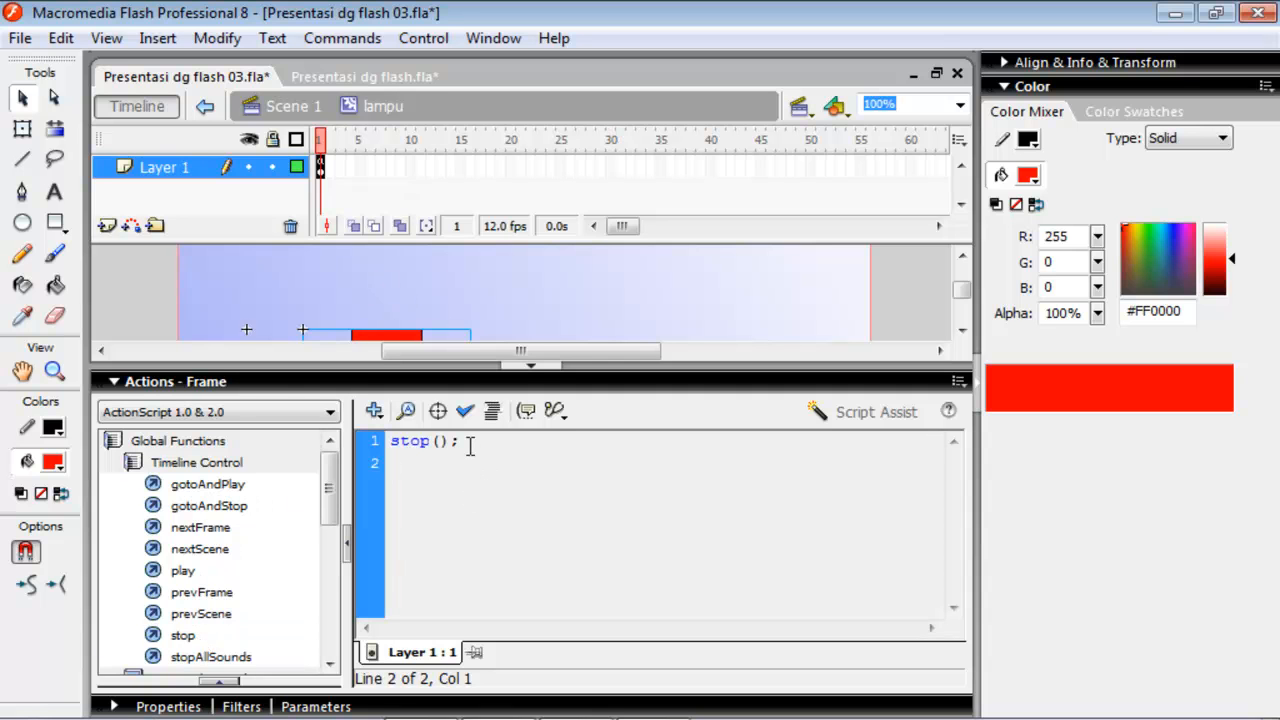
{"action": "left_click", "coordinate": [230, 384]}
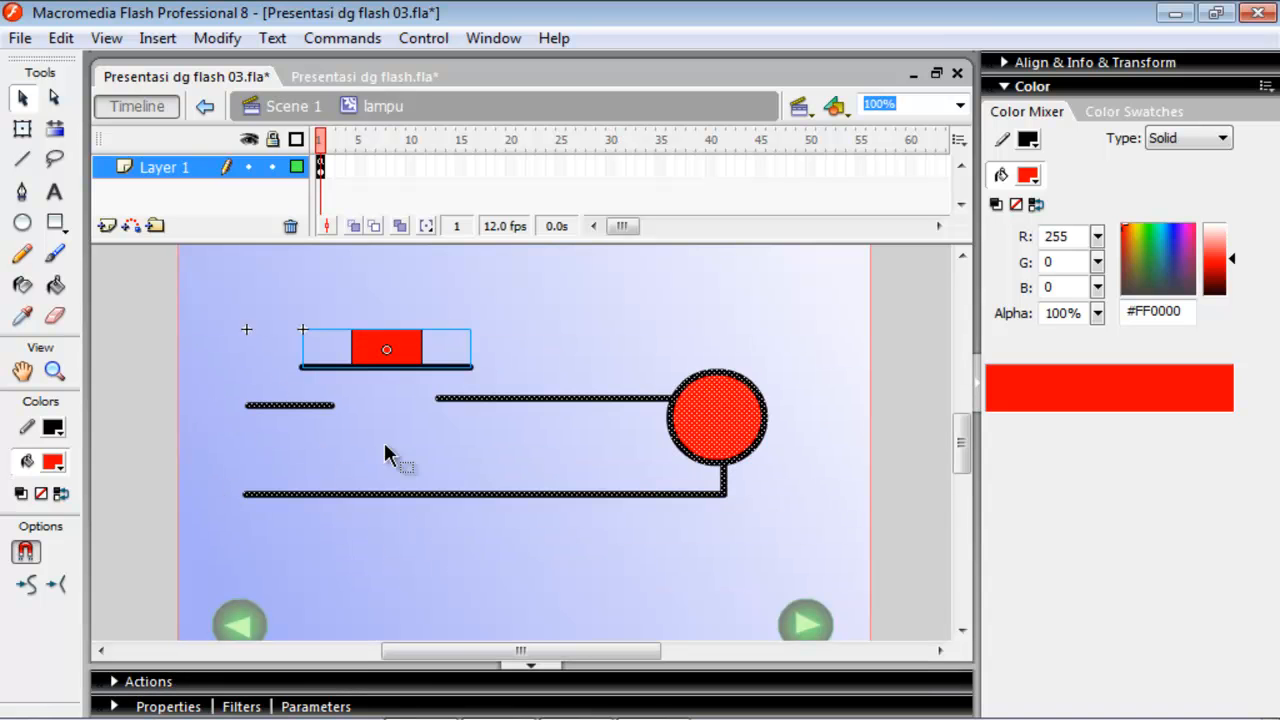
Insert a keyframe at frame 2 of Layer 1 in the lampu movie clip.
{"action": "left_click", "coordinate": [366, 314]}
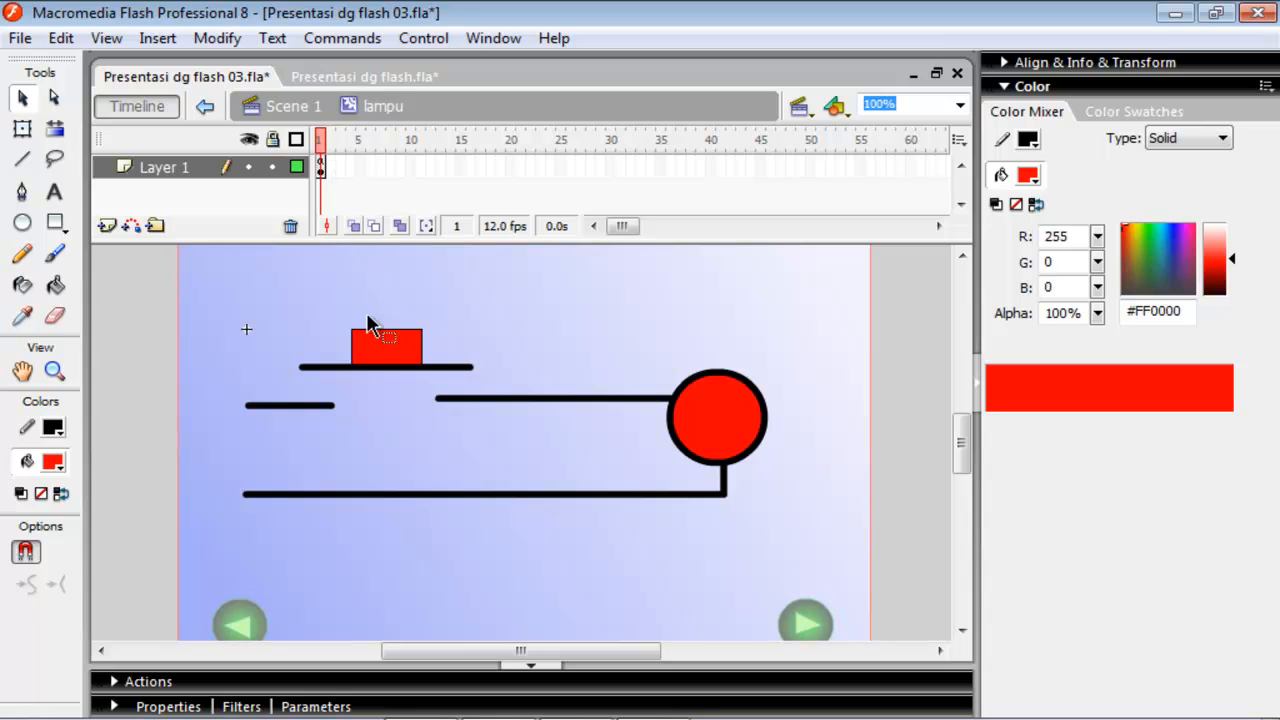
{"action": "right_click", "coordinate": [330, 172]}
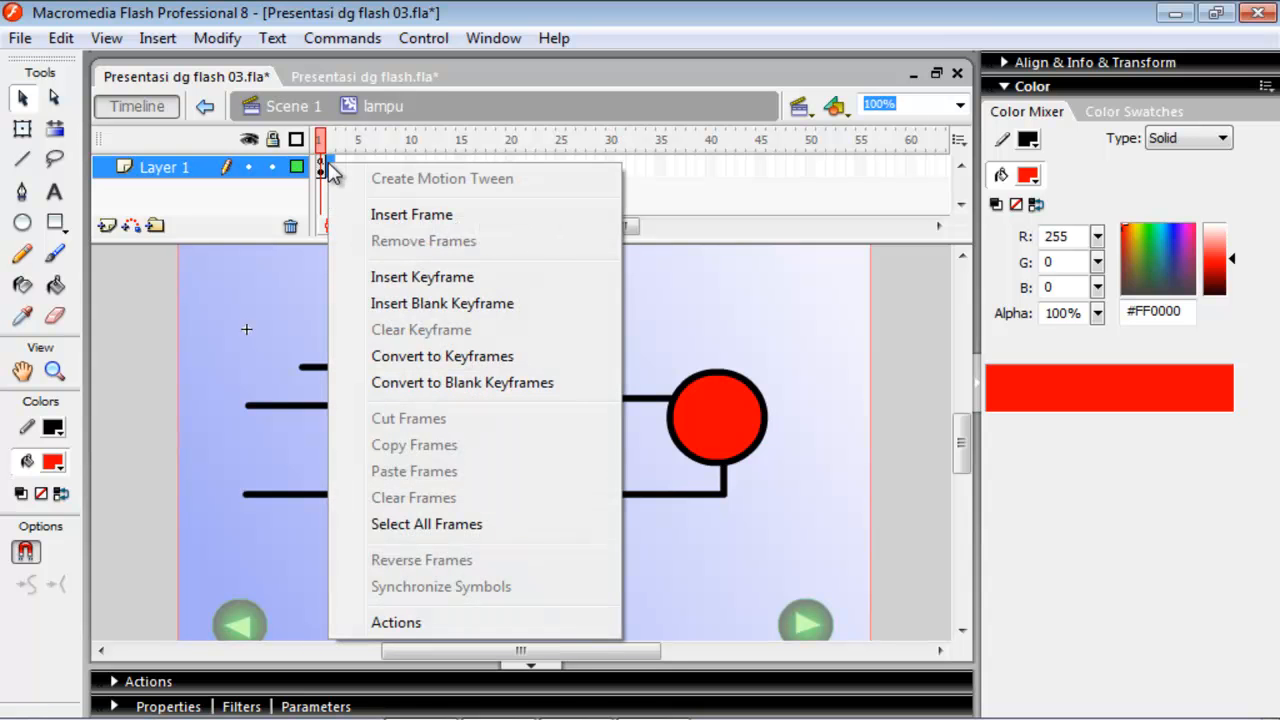
{"action": "left_click", "coordinate": [396, 280]}
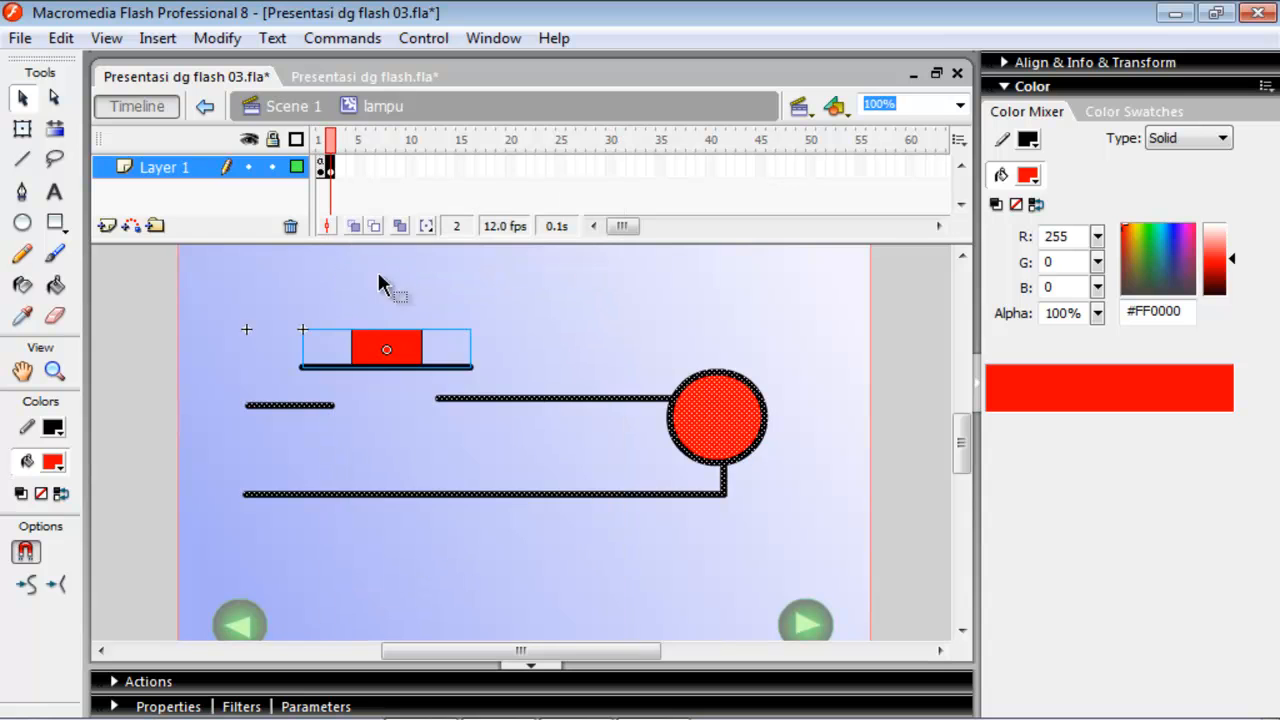
{"action": "left_click", "coordinate": [336, 278]}
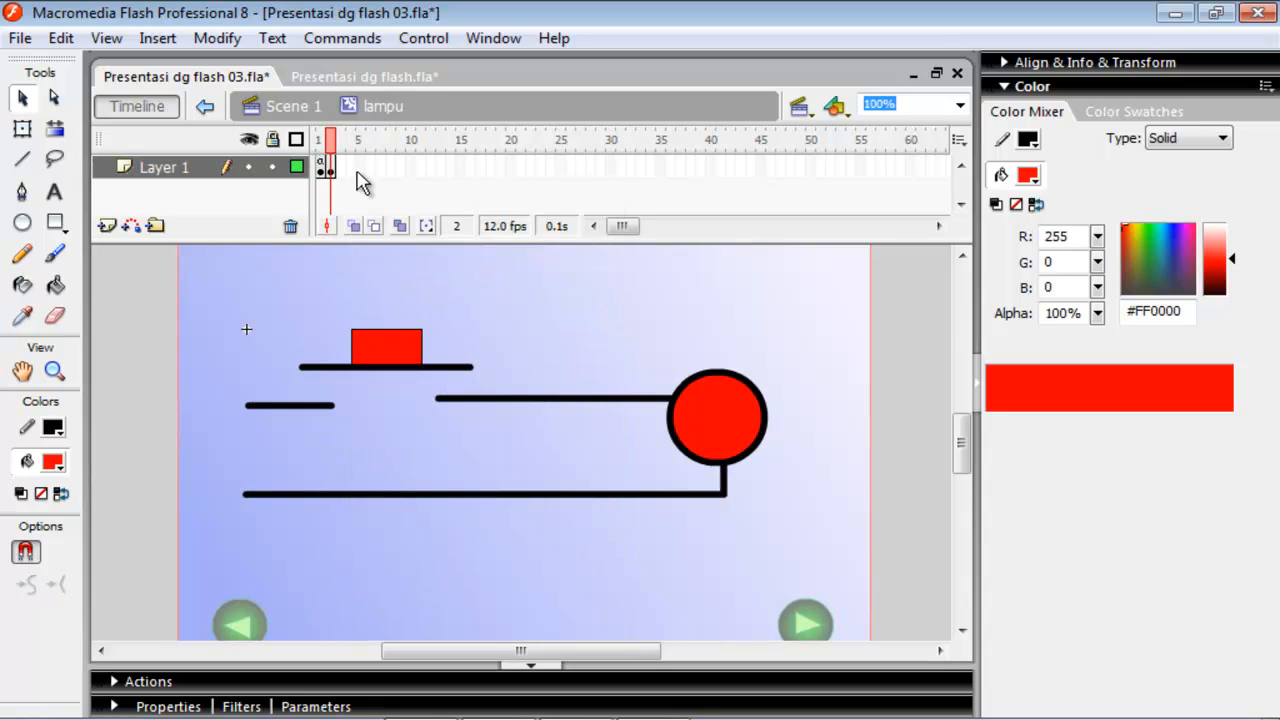
Write an on(press) handler with empty braces in the actions of the tblampu button on frame 1.
{"action": "left_click", "coordinate": [321, 166]}
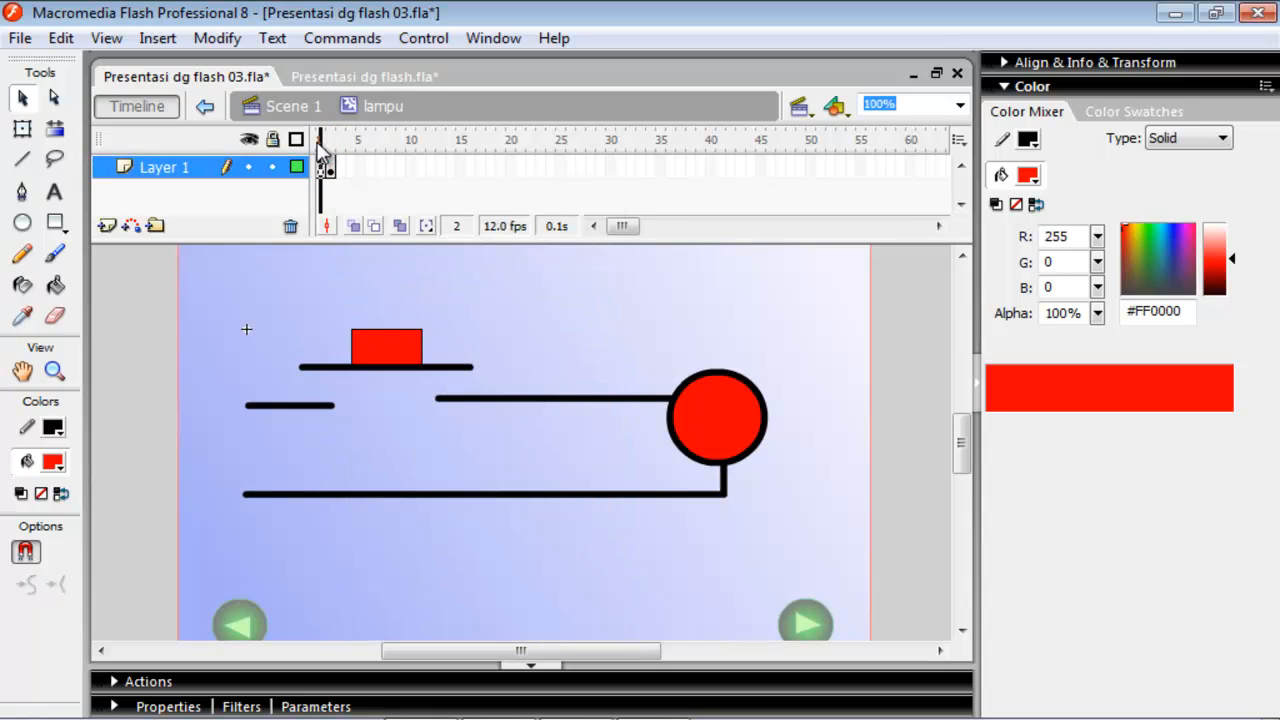
{"action": "left_click", "coordinate": [379, 350]}
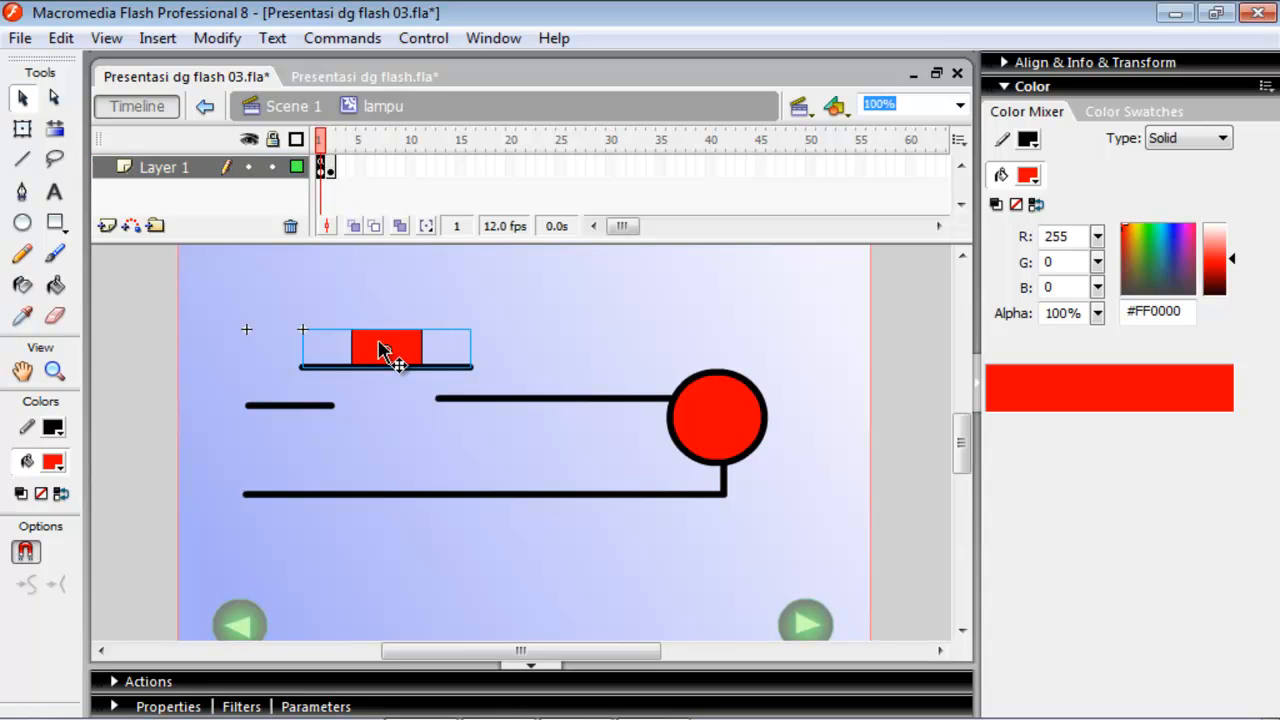
{"action": "left_click", "coordinate": [148, 682]}
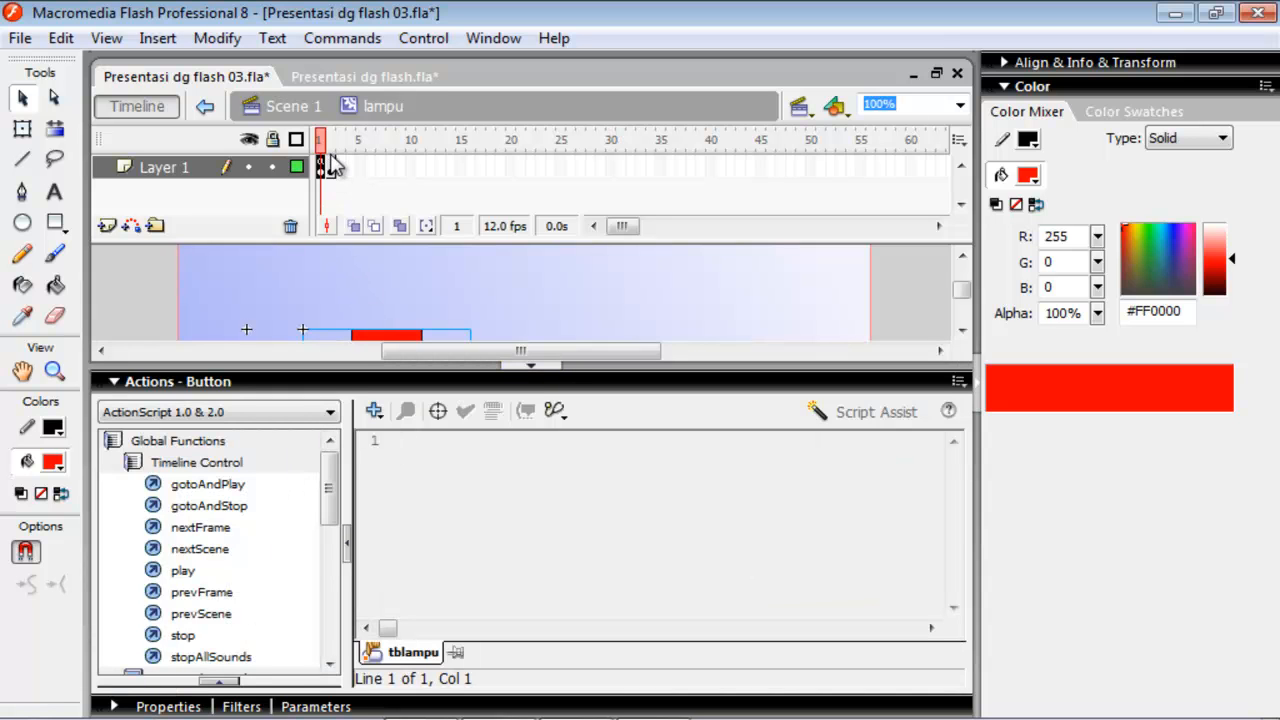
{"action": "left_click", "coordinate": [399, 442]}
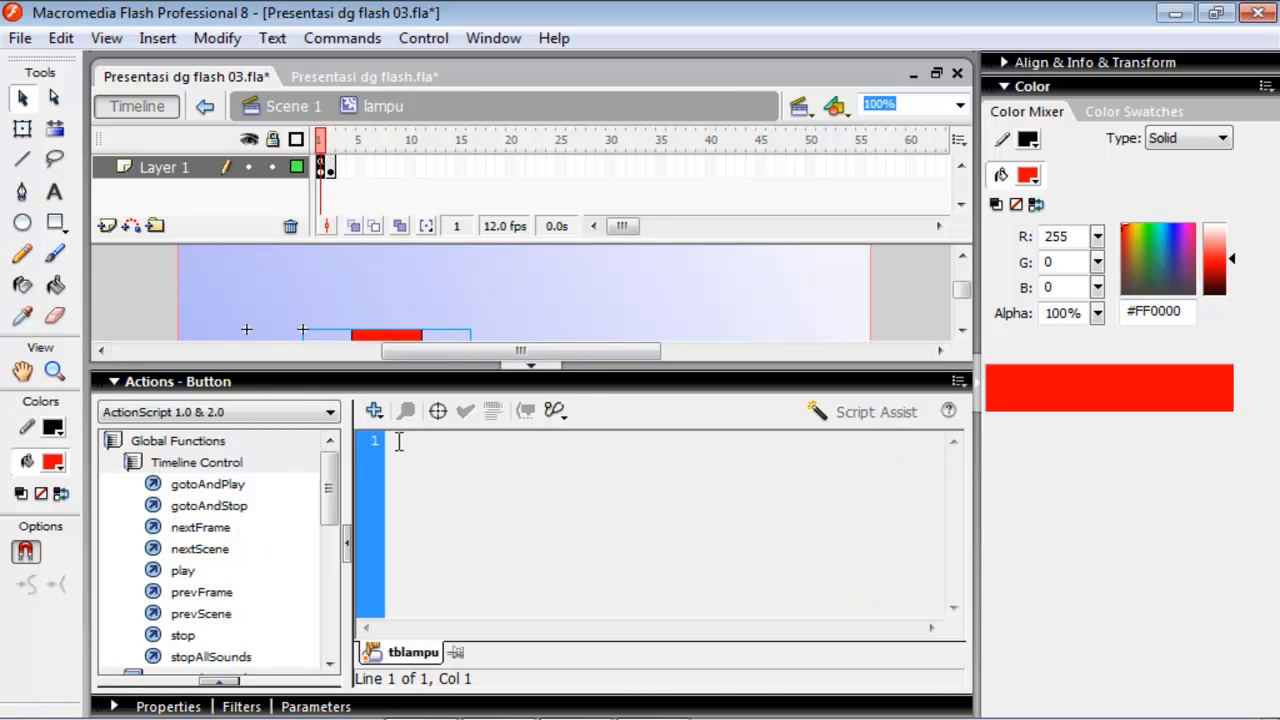
{"action": "type", "text": "o"}
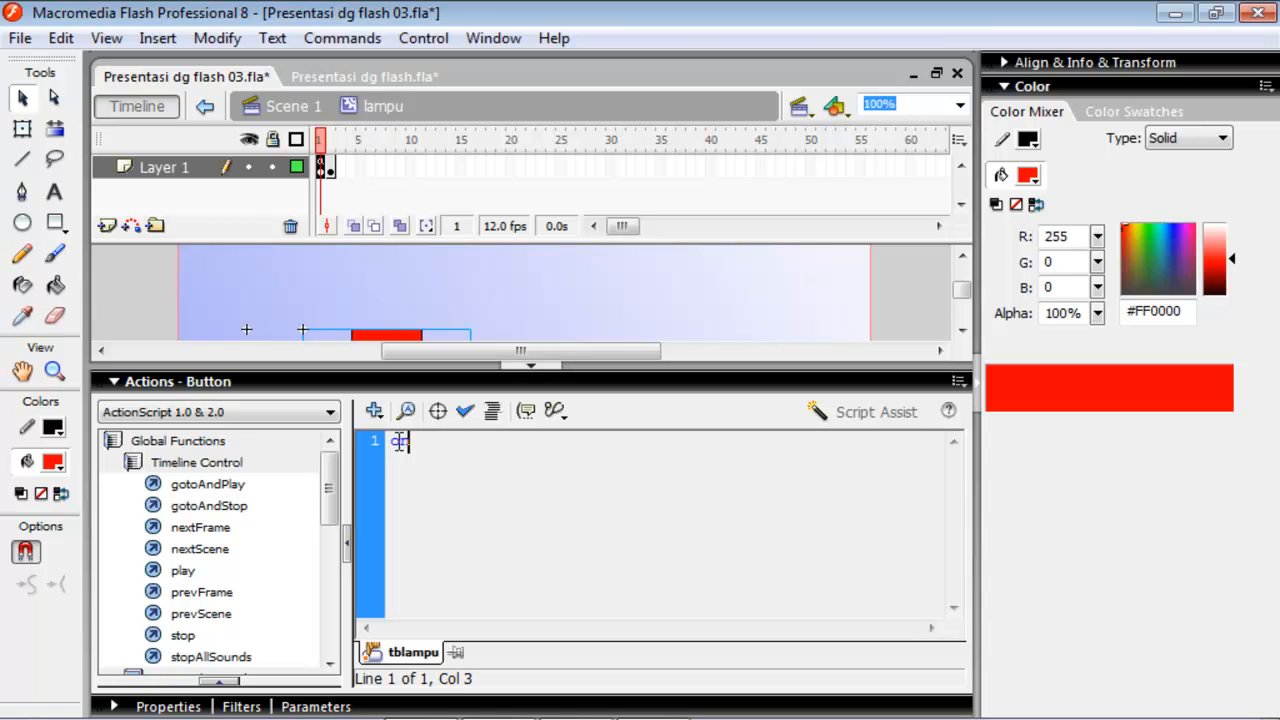
{"action": "type", "text": "n "}
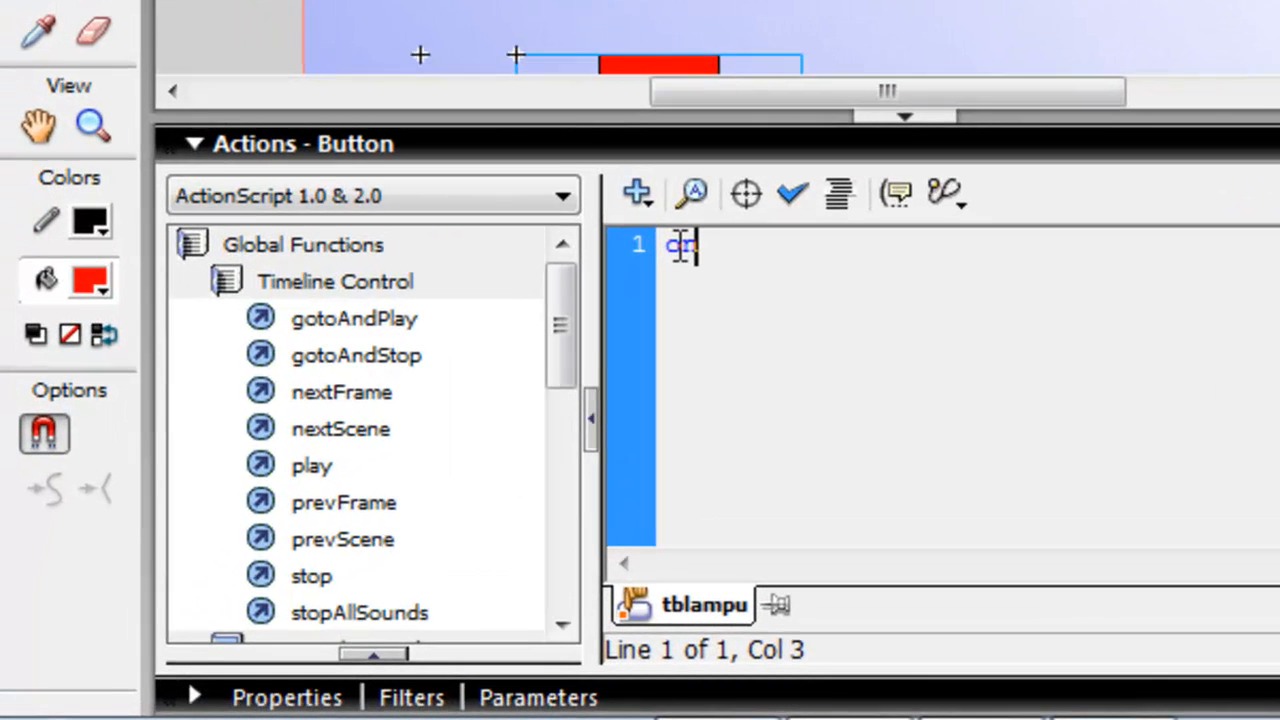
{"action": "type", "text": "(p"}
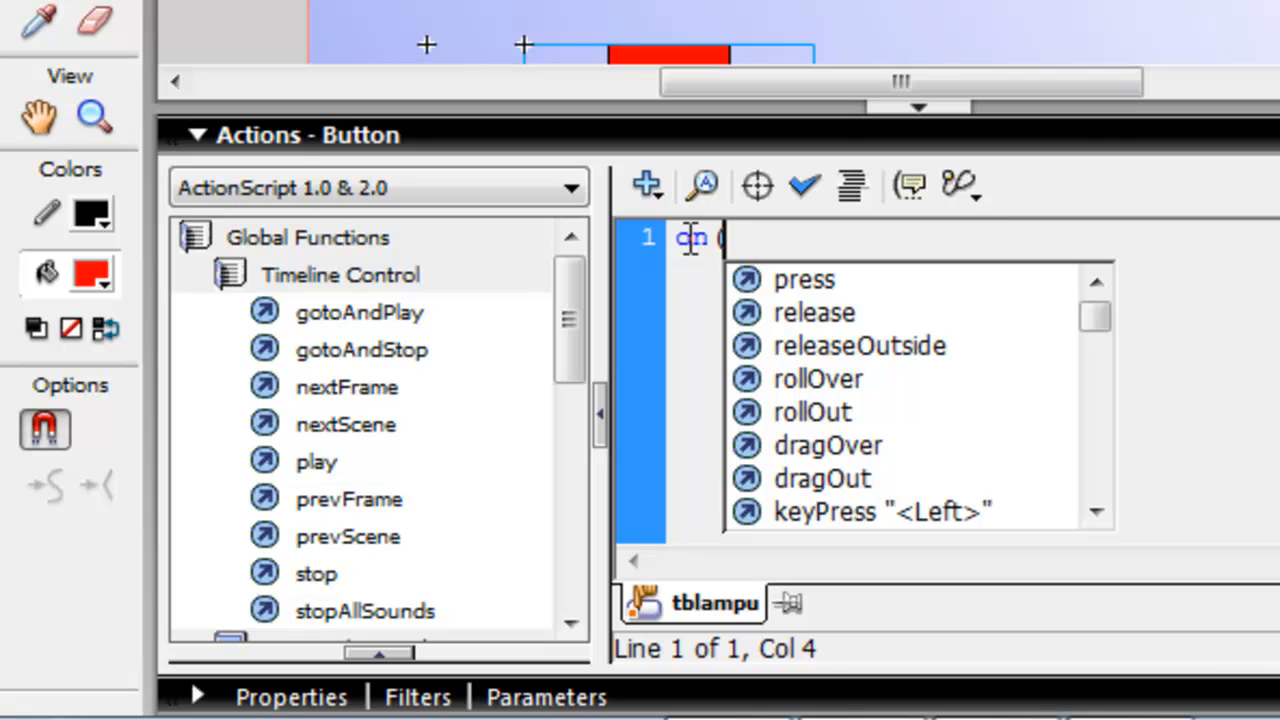
{"action": "key", "text": "Return"}
{"action": "type", "text": ")"}
{"action": "key", "text": "Return"}
{"action": "type", "text": "{"}
{"action": "key", "text": "Return"}
{"action": "key", "text": "Return"}
{"action": "type", "text": "}"}
Insert nextFrame(); inside the button's on(press) handler and remove the spare blank line.
{"action": "left_click", "coordinate": [694, 314]}
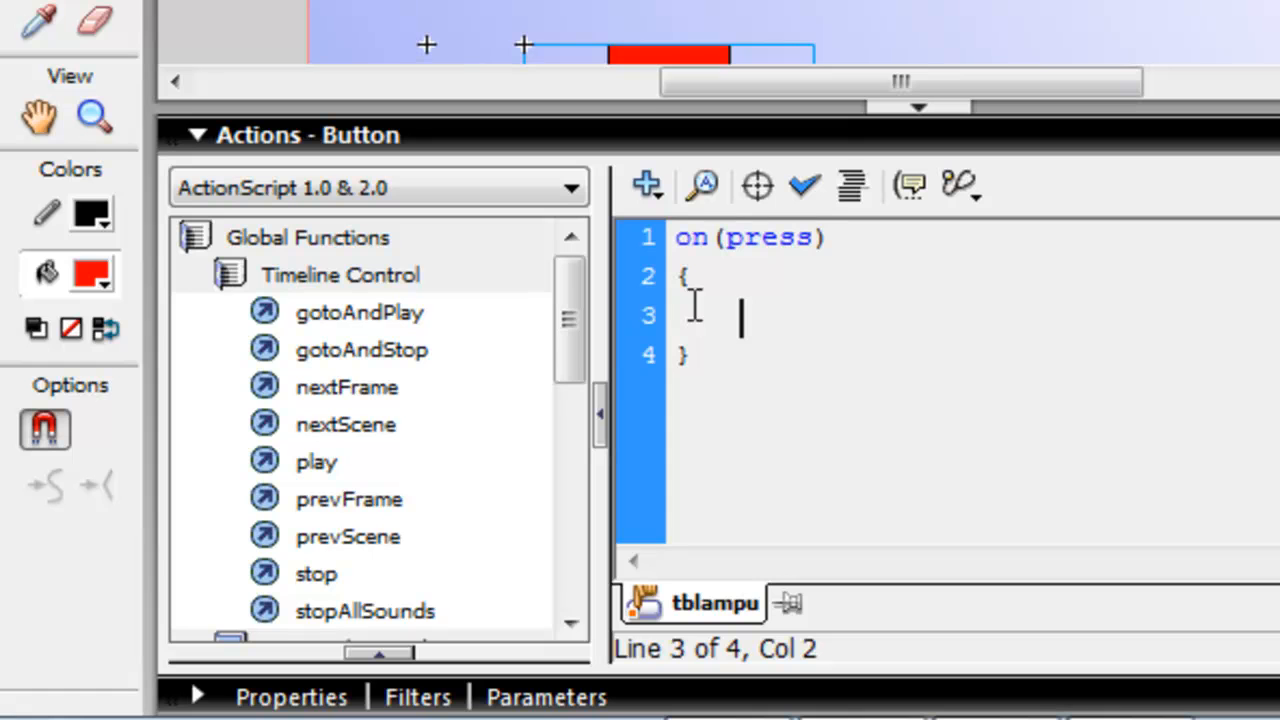
{"action": "double_click", "coordinate": [375, 391]}
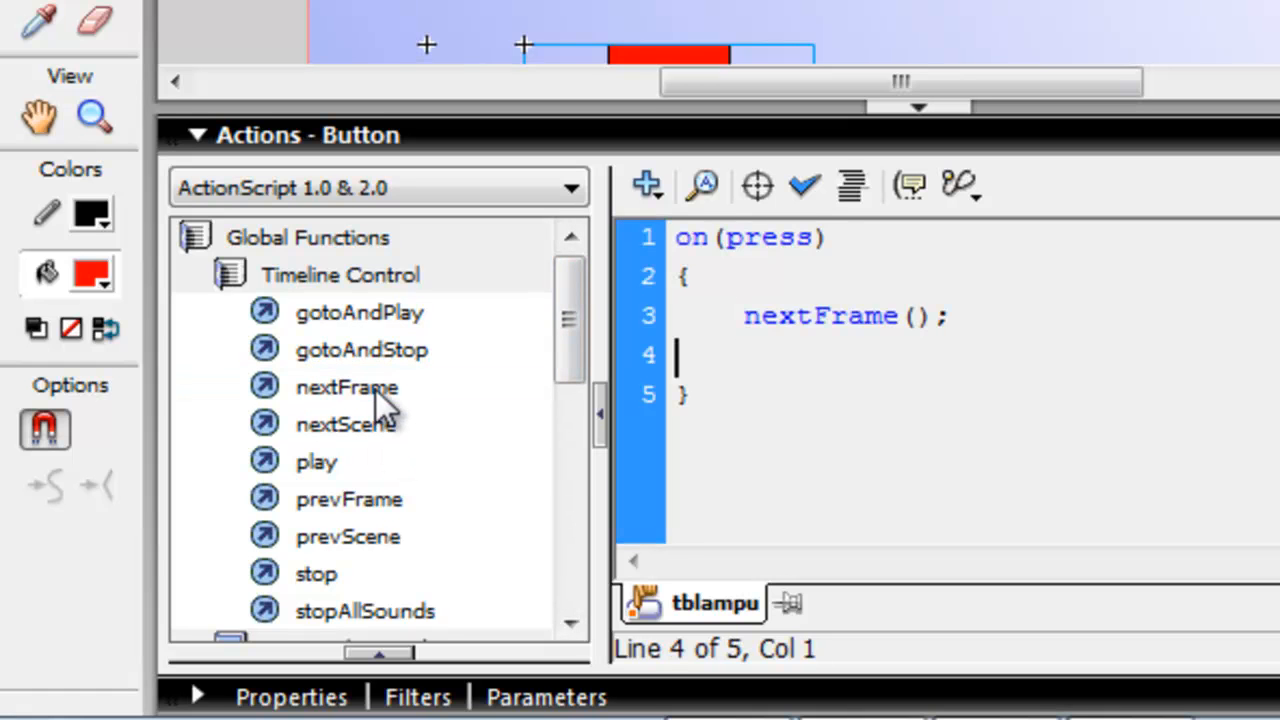
{"action": "key", "text": "Delete"}
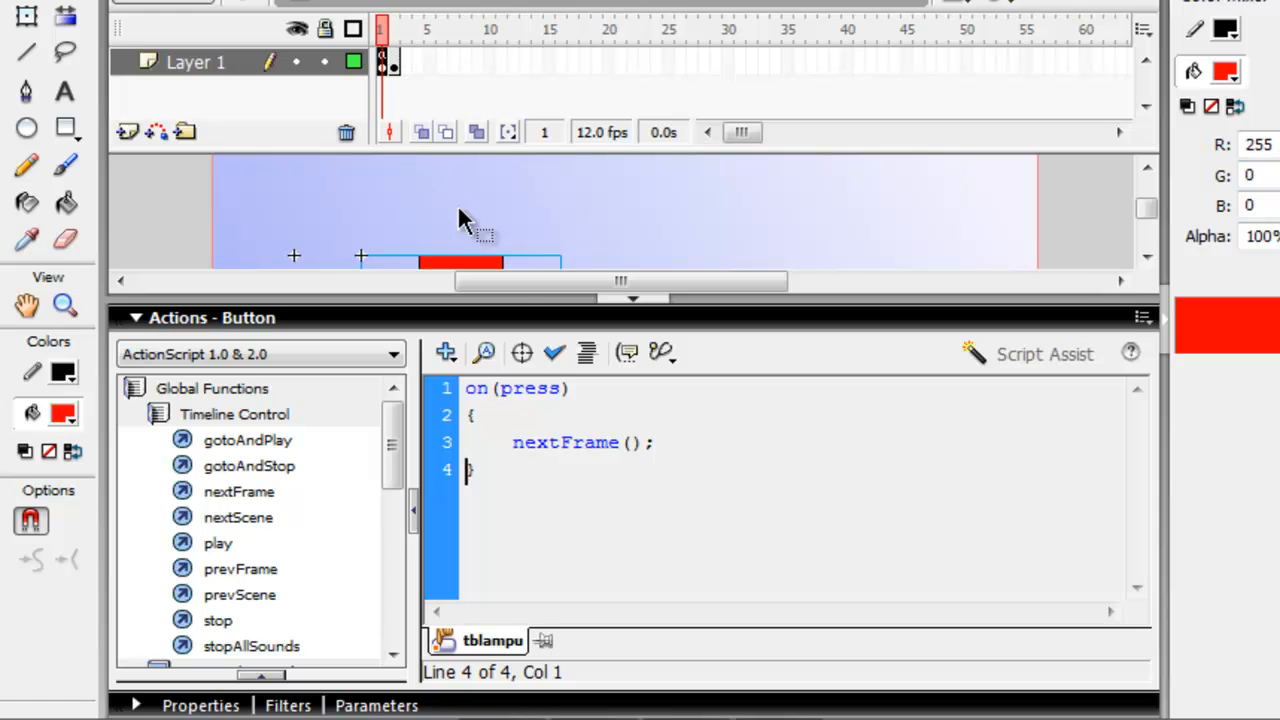
{"action": "left_click", "coordinate": [413, 209]}
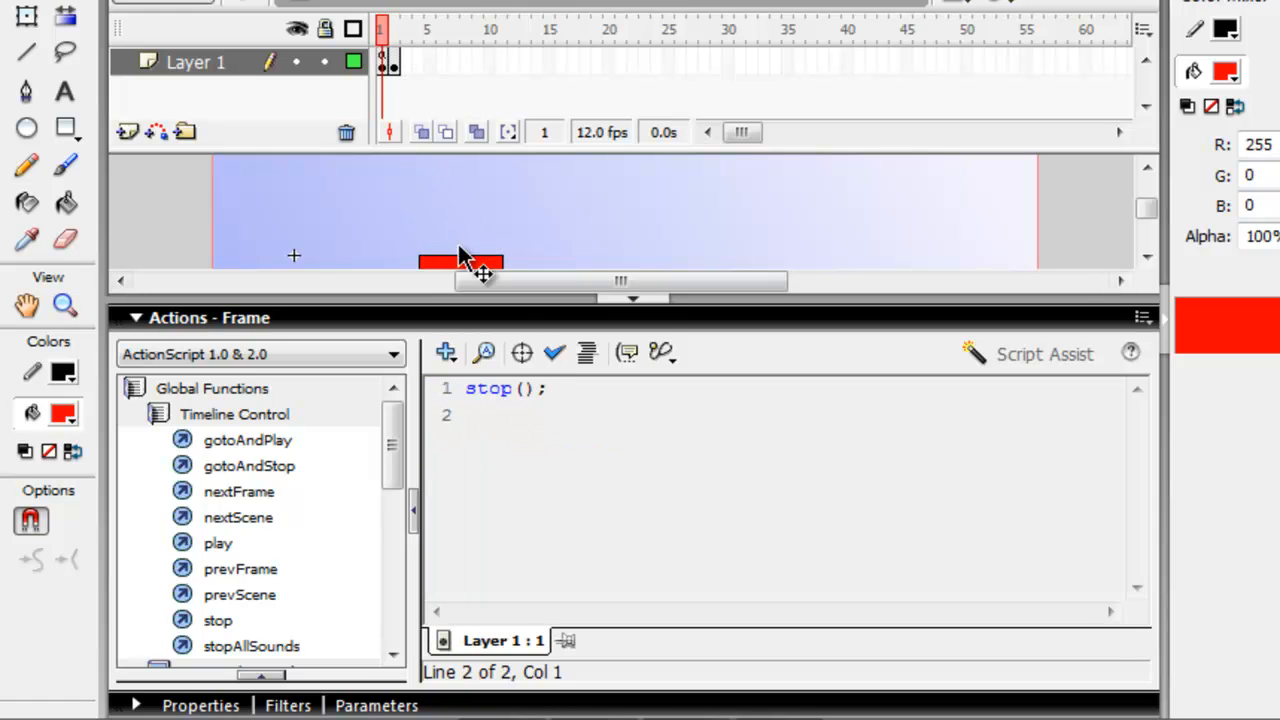
{"action": "left_click", "coordinate": [443, 322]}
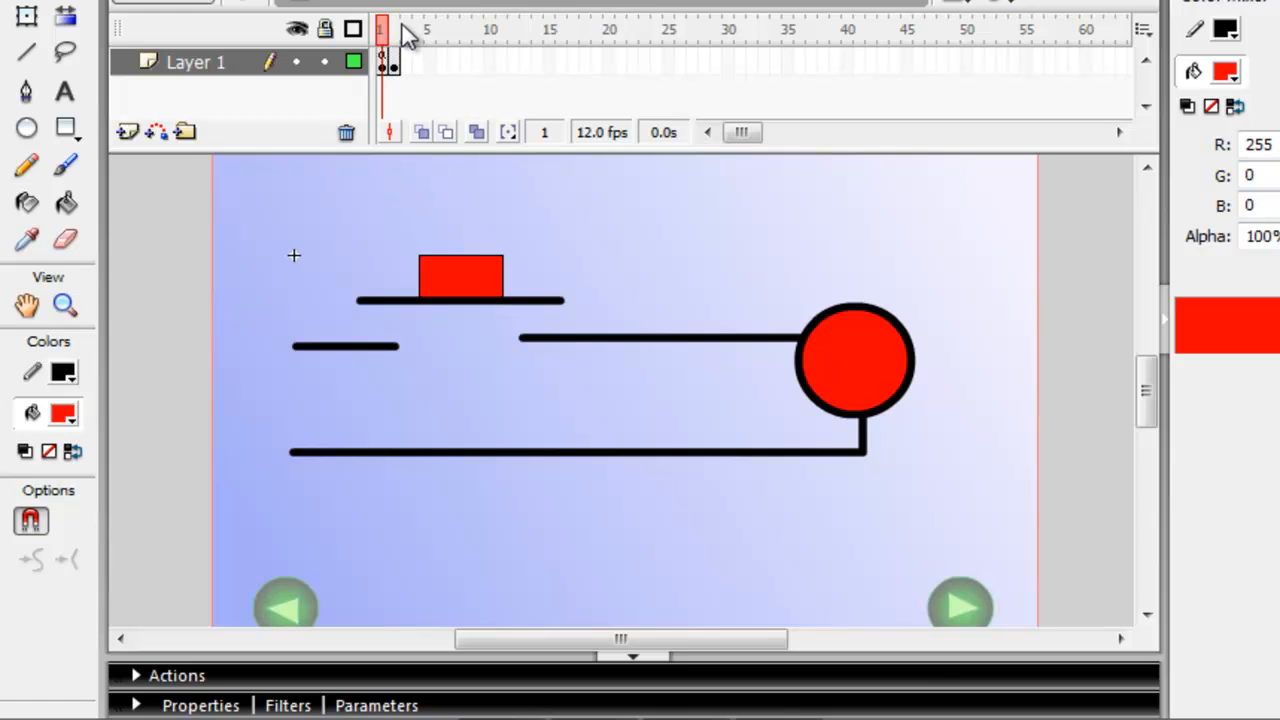
On frame 2, nudge the tblampu button straight down until its thick line meets the wire leading to the circle.
{"action": "left_click", "coordinate": [393, 60]}
{"action": "key", "text": "F6"}
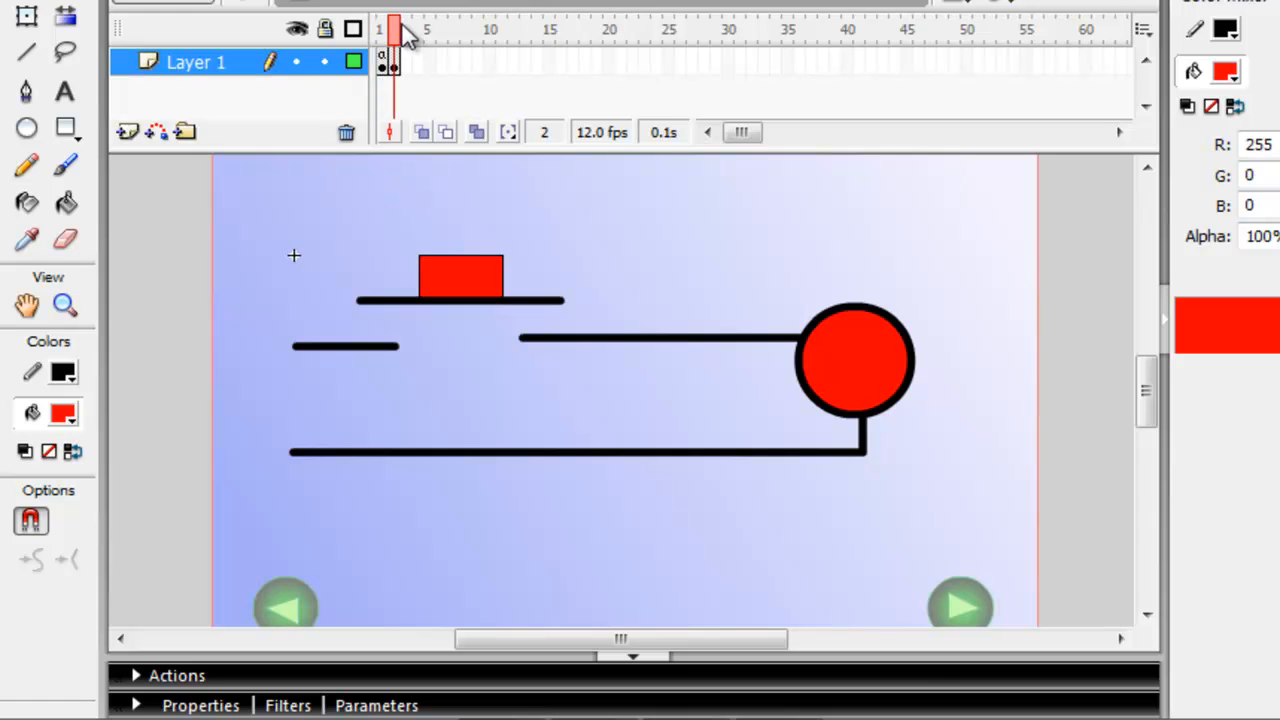
{"action": "left_click", "coordinate": [457, 268]}
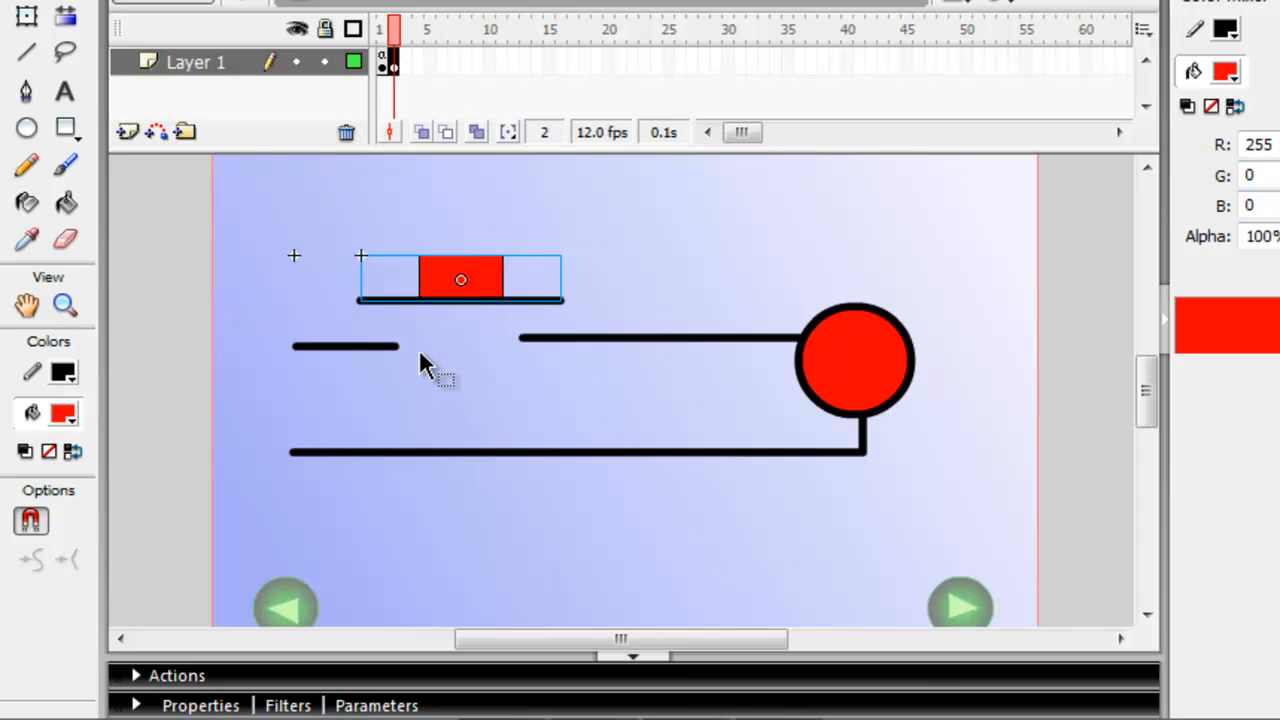
{"action": "key", "text": "shift+Down"}
{"action": "key", "text": "shift+Down"}
{"action": "key", "text": "Down"}
{"action": "key", "text": "Down"}
{"action": "key", "text": "Down"}
{"action": "key", "text": "Down"}
{"action": "key", "text": "Down"}
{"action": "key", "text": "Down"}
{"action": "key", "text": "Down"}
{"action": "key", "text": "Down"}
{"action": "key", "text": "Down"}
{"action": "key", "text": "Up"}
{"action": "key", "text": "Up"}
{"action": "key", "text": "Up"}
{"action": "key", "text": "Up"}
{"action": "key", "text": "Up"}
{"action": "key", "text": "Up"}
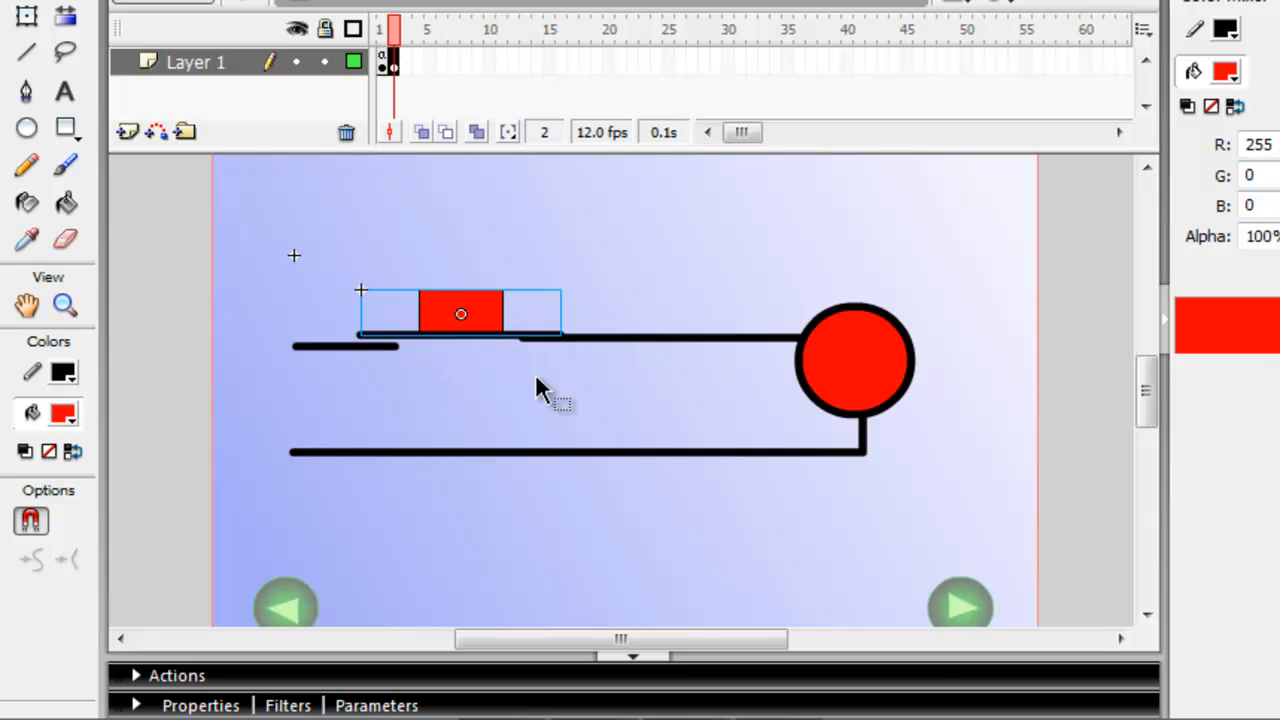
{"action": "left_click", "coordinate": [686, 226]}
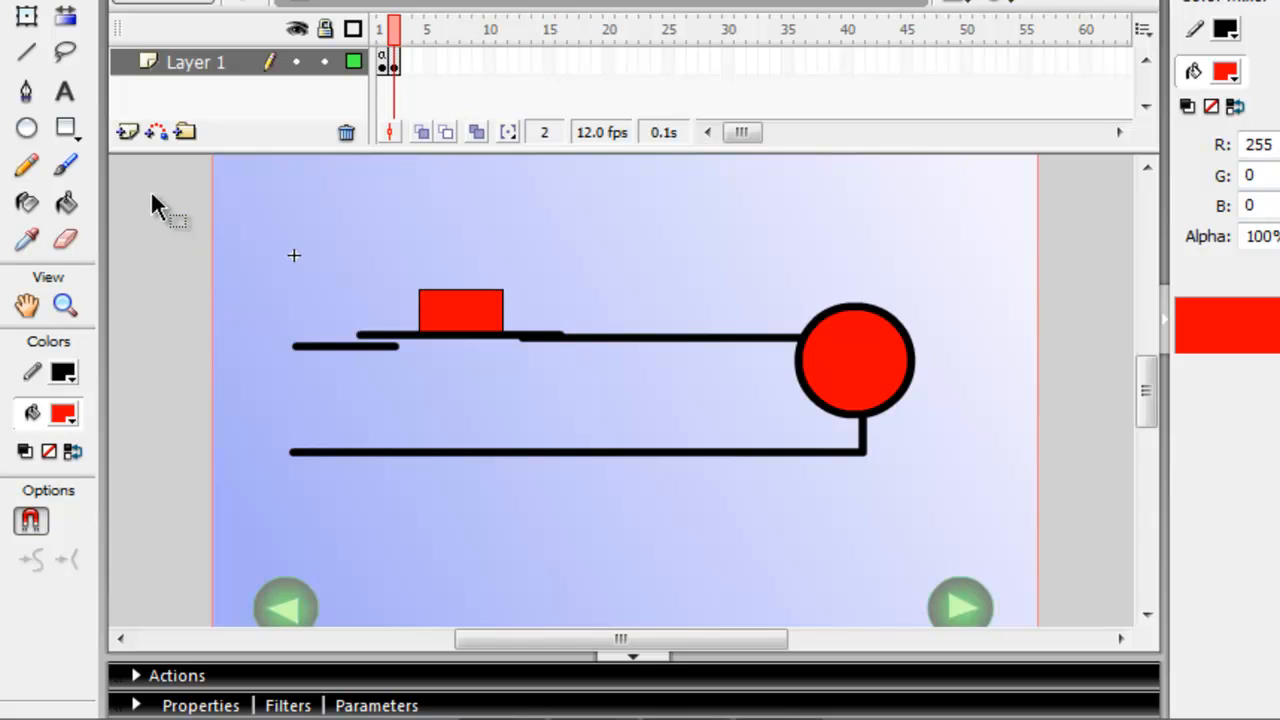
Fill the circle on frame 2 with the red-to-black radial gradient and widen it horizontally beyond the circle using Gradient Transform.
{"action": "left_click", "coordinate": [872, 390]}
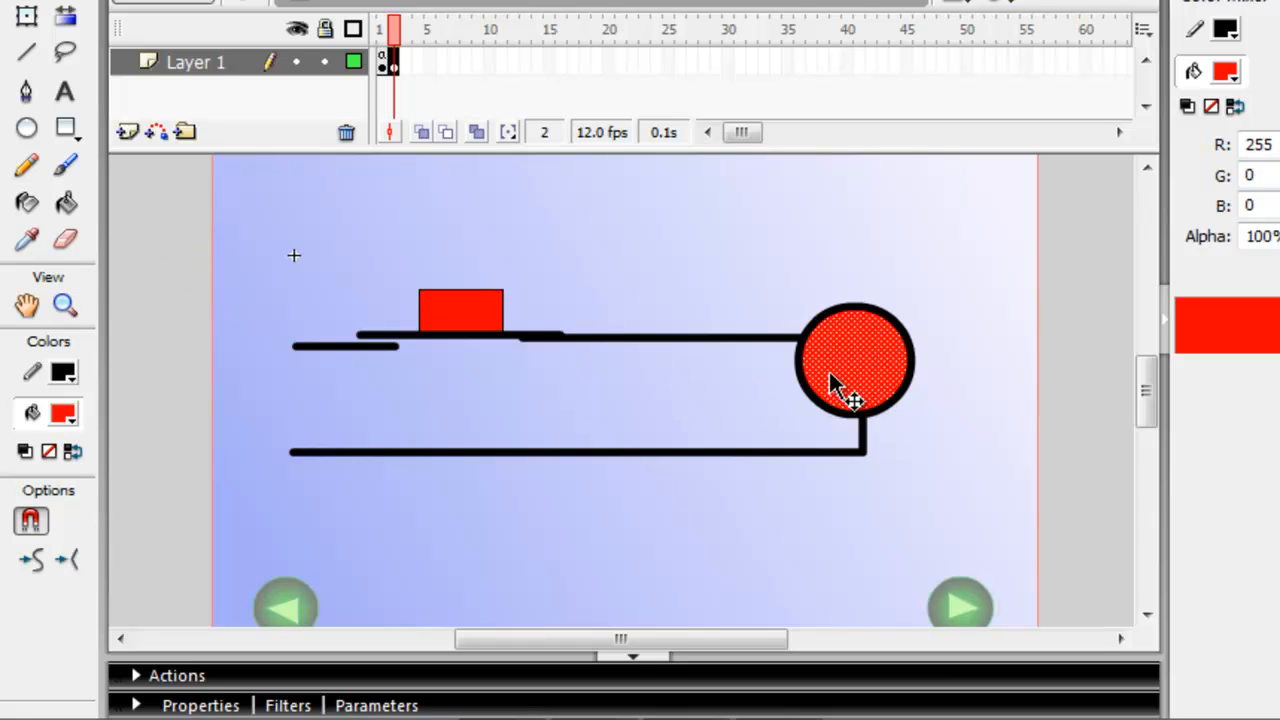
{"action": "left_click", "coordinate": [74, 418]}
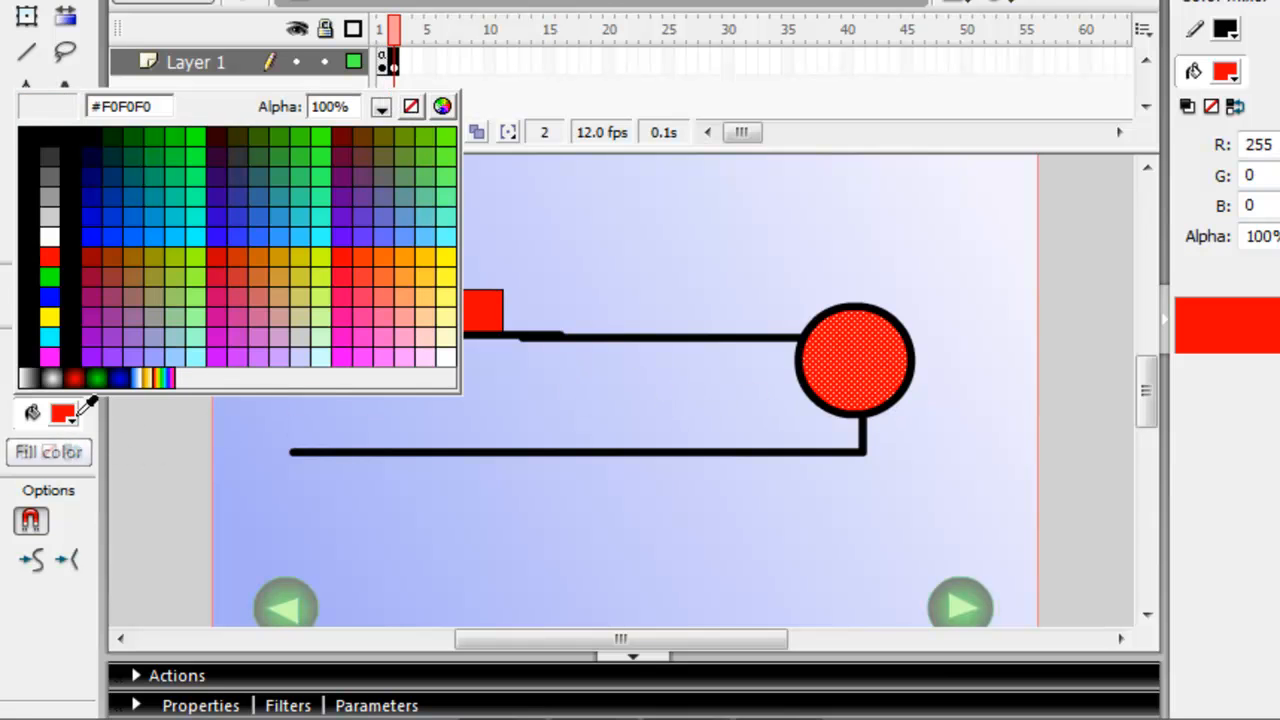
{"action": "left_click", "coordinate": [74, 378]}
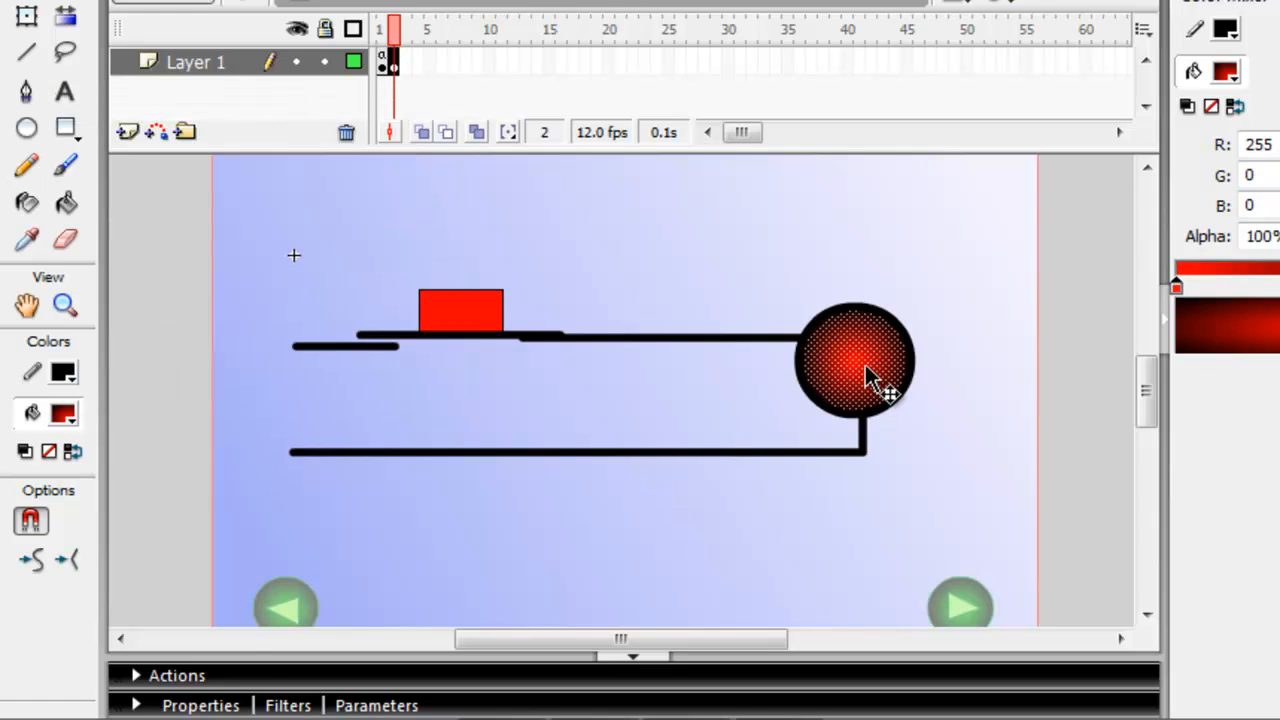
{"action": "left_click", "coordinate": [65, 15]}
{"action": "left_click", "coordinate": [897, 366]}
{"action": "left_click_drag", "start_coordinate": [912, 364], "coordinate": [983, 416]}
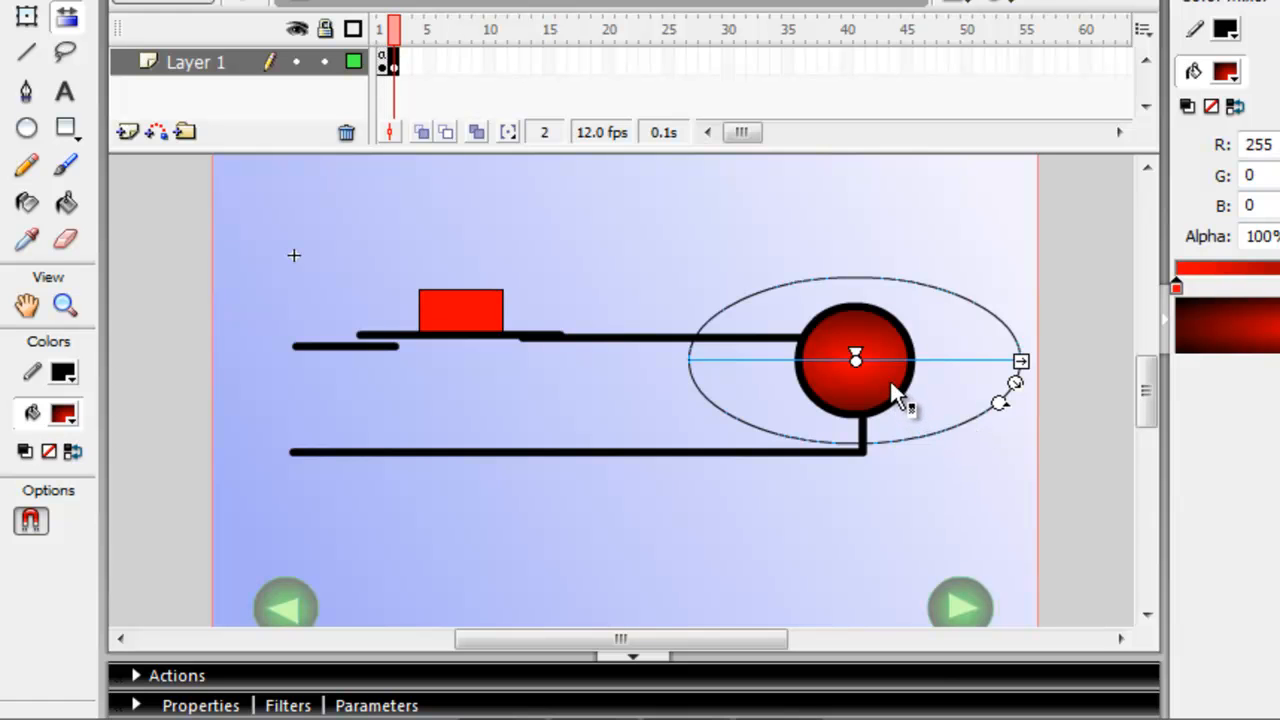
Fill the circle on frame 1 with the red-to-black radial gradient.
{"action": "left_click", "coordinate": [384, 26]}
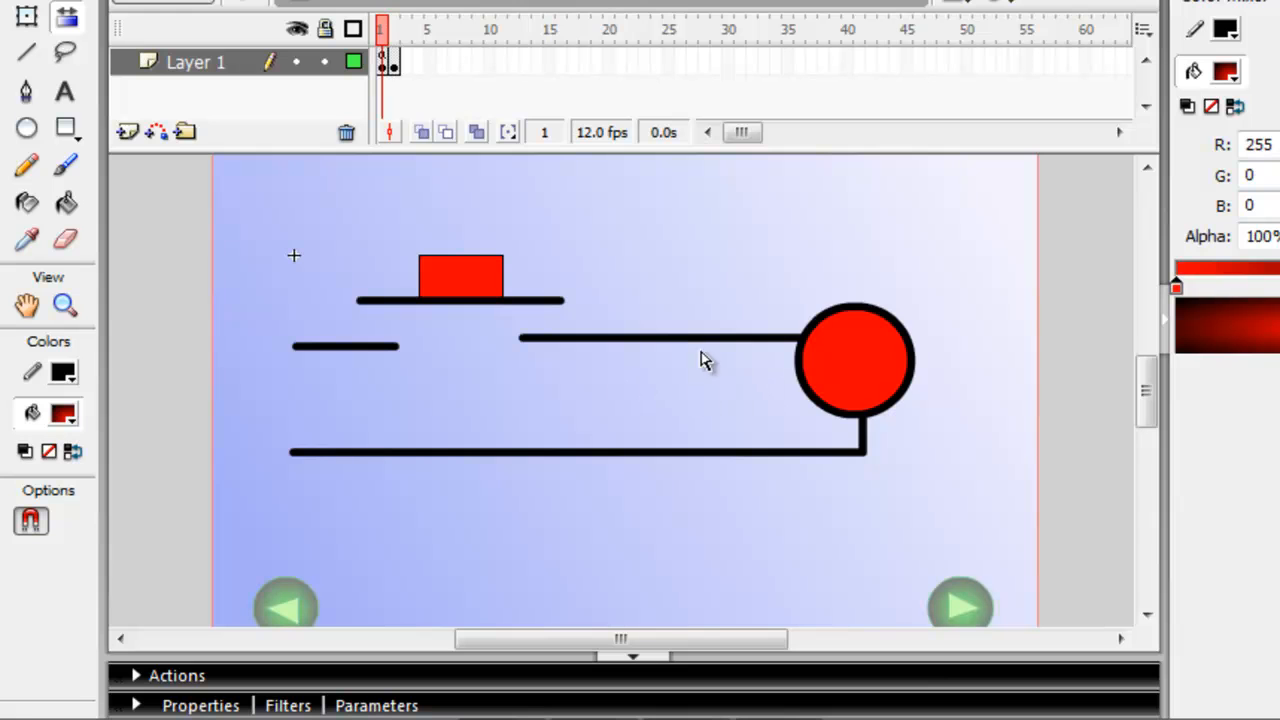
{"action": "left_click", "coordinate": [386, 62]}
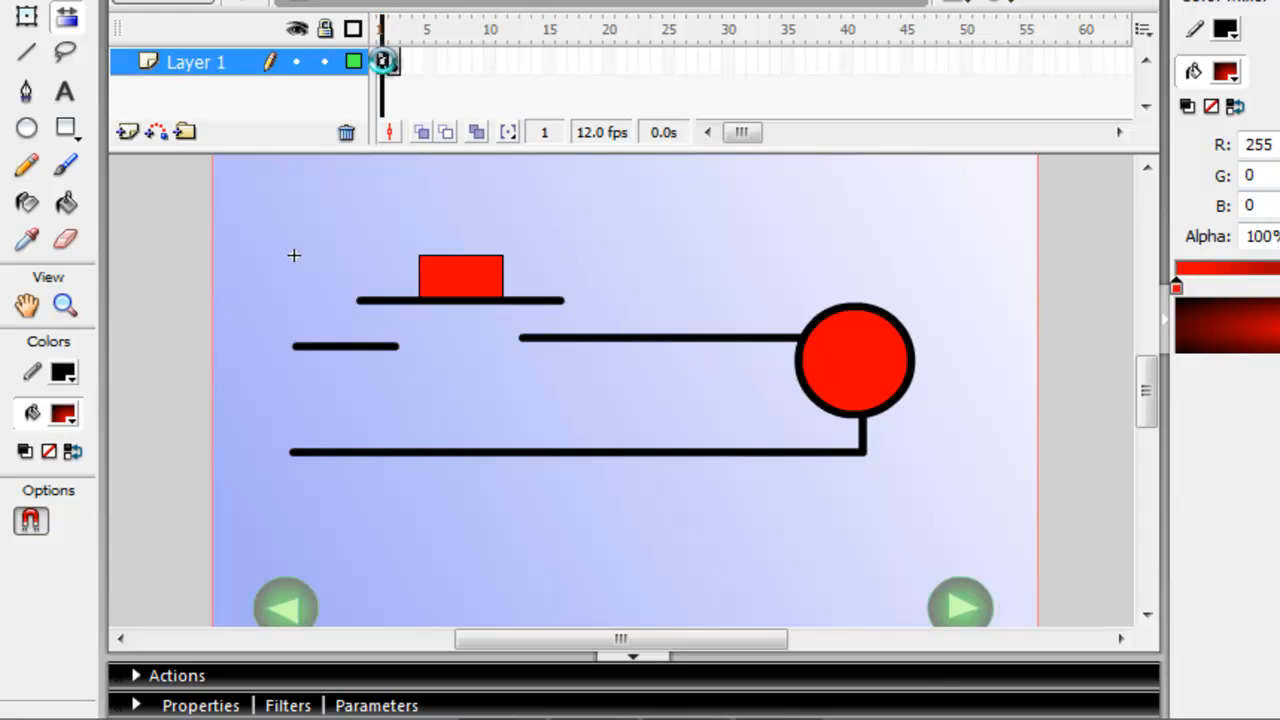
{"action": "left_click", "coordinate": [651, 252]}
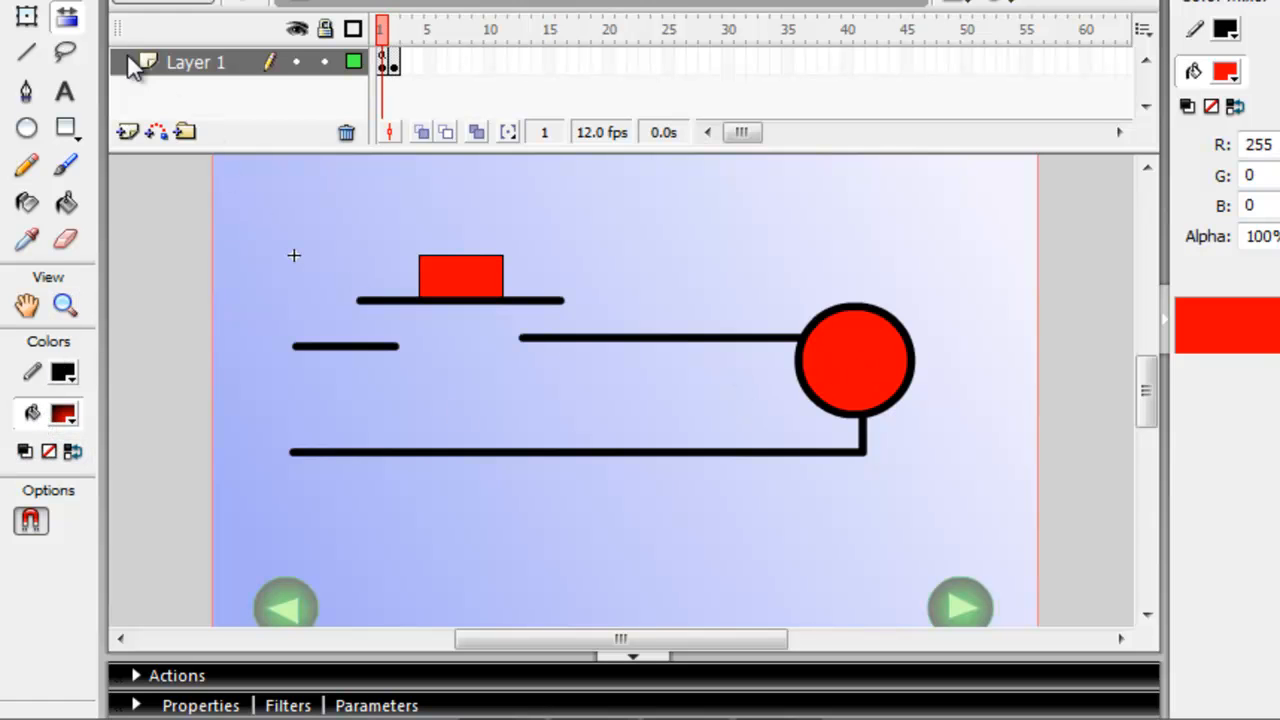
{"action": "left_click", "coordinate": [32, 1]}
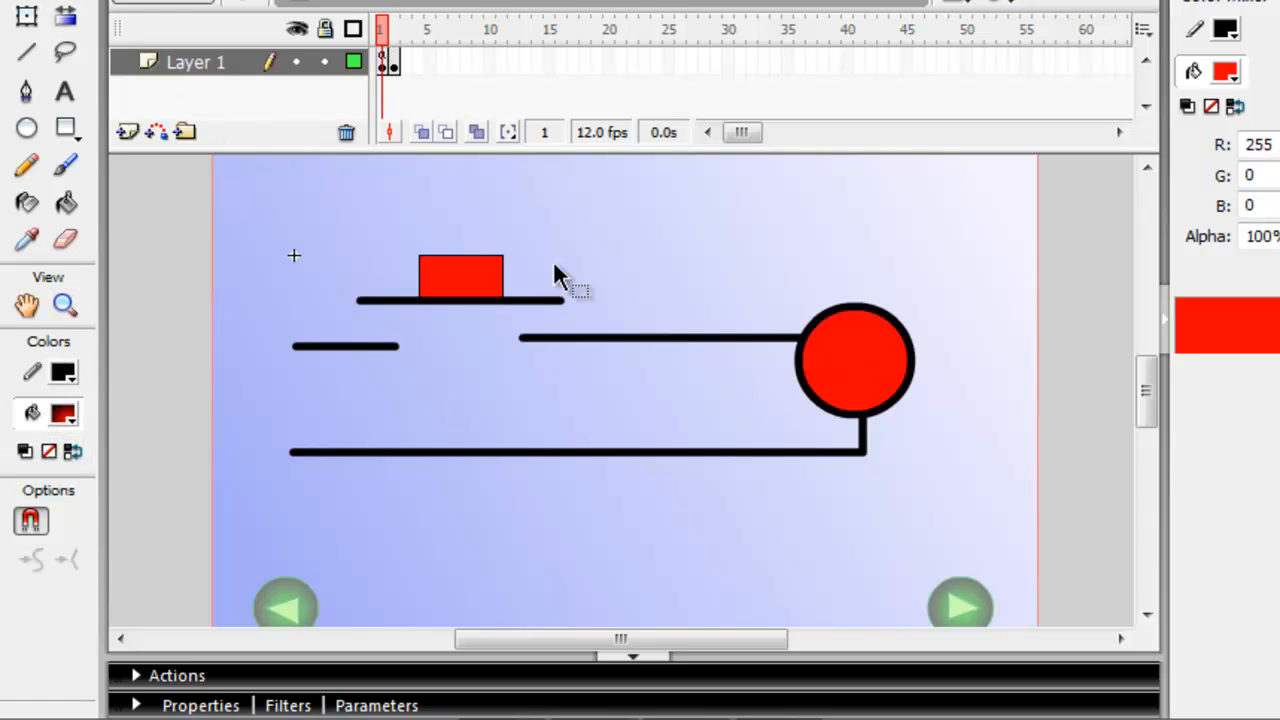
{"action": "left_click", "coordinate": [872, 353]}
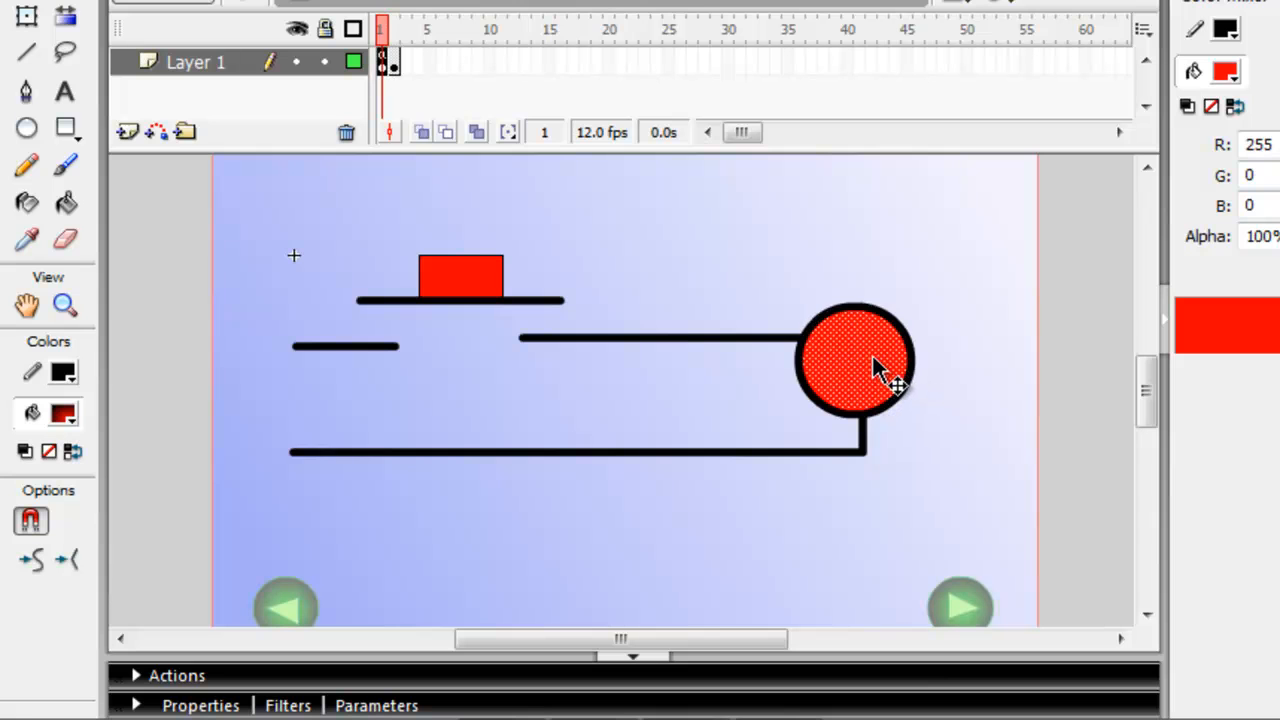
{"action": "left_click", "coordinate": [68, 414]}
{"action": "left_click", "coordinate": [80, 373]}
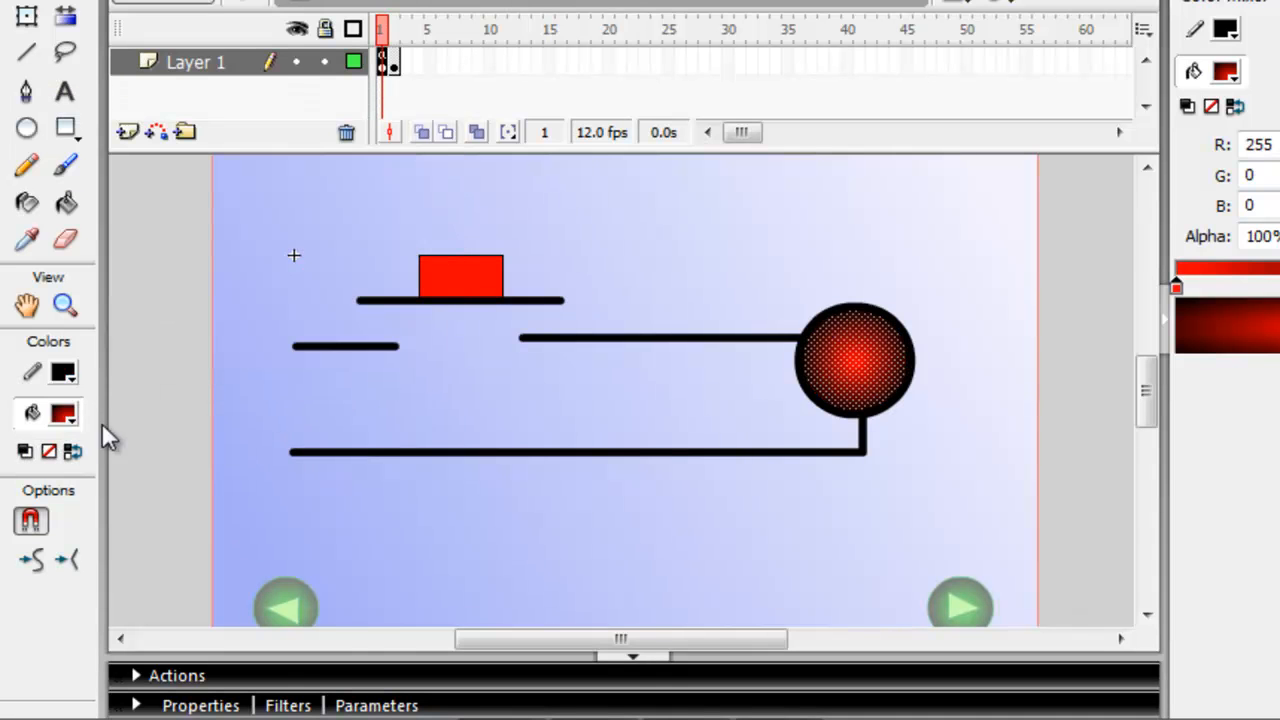
Recolour the radial gradient of the circle on frame 2 with light pink #FEBCBC at the centre and orange #C54610 at the edge.
{"action": "left_click", "coordinate": [394, 62]}
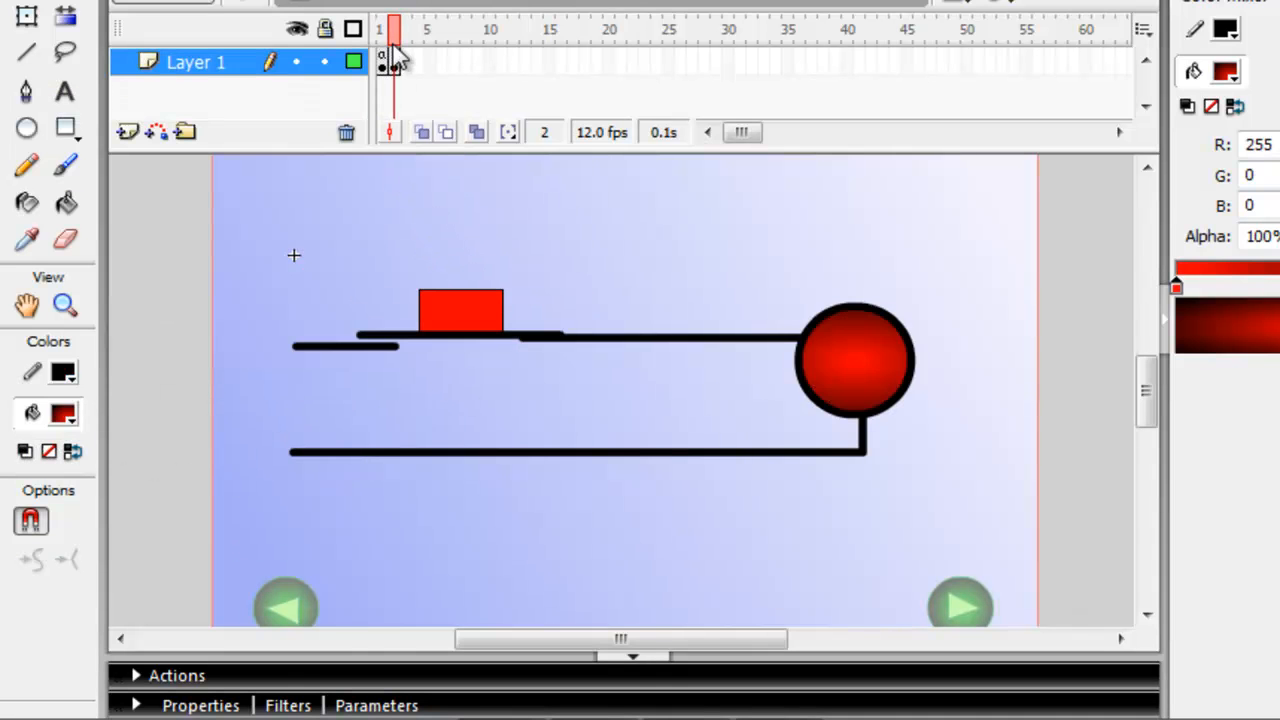
{"action": "left_click", "coordinate": [860, 353]}
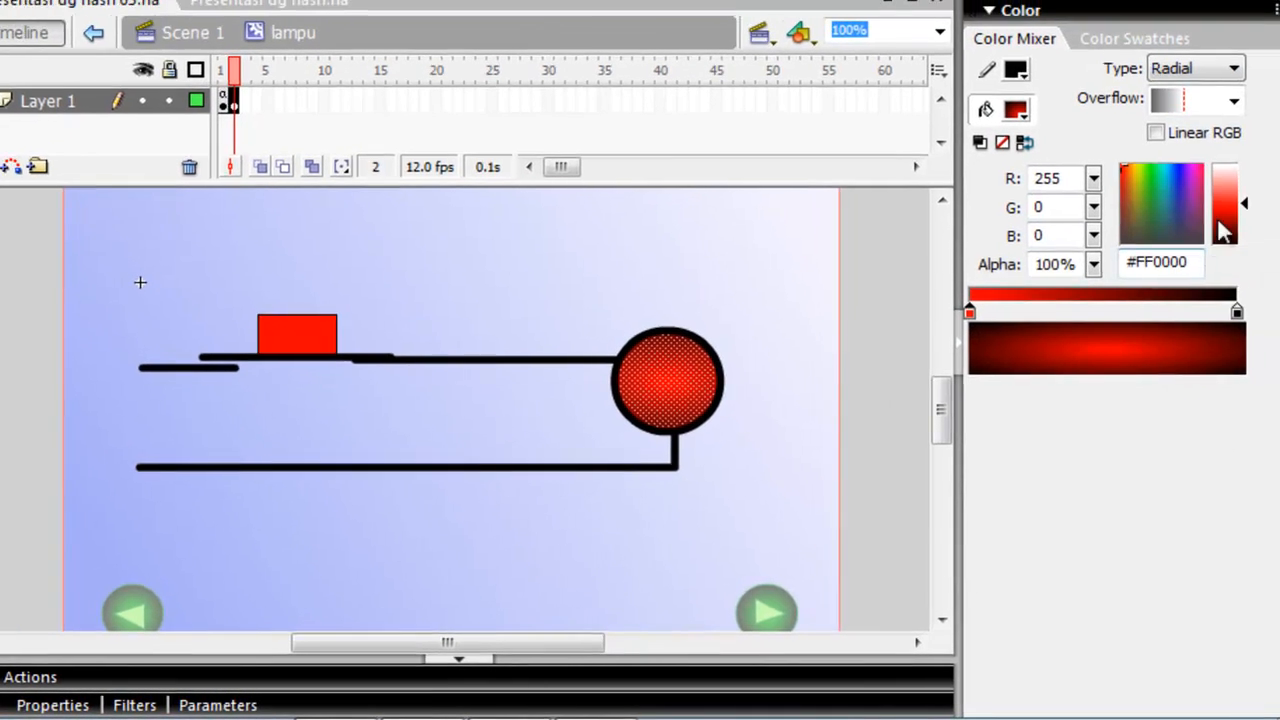
{"action": "left_click_drag", "start_coordinate": [1244, 208], "coordinate": [1246, 186]}
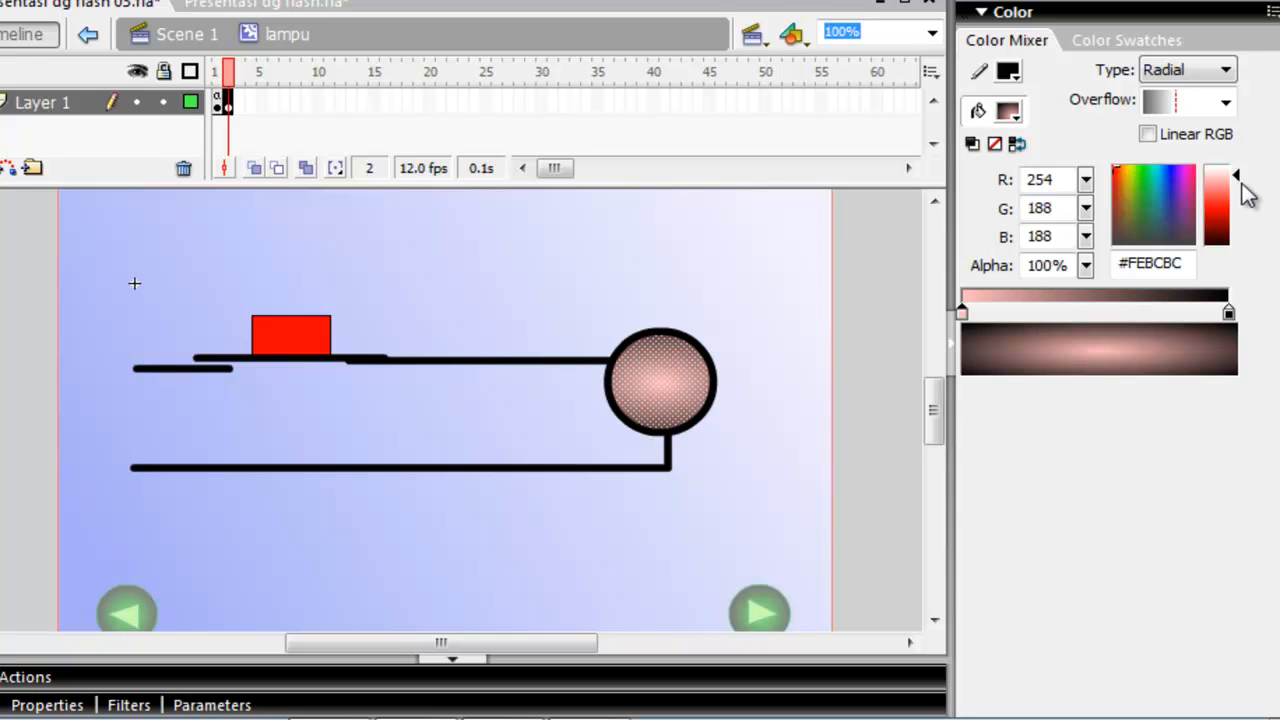
{"action": "left_click", "coordinate": [1229, 314]}
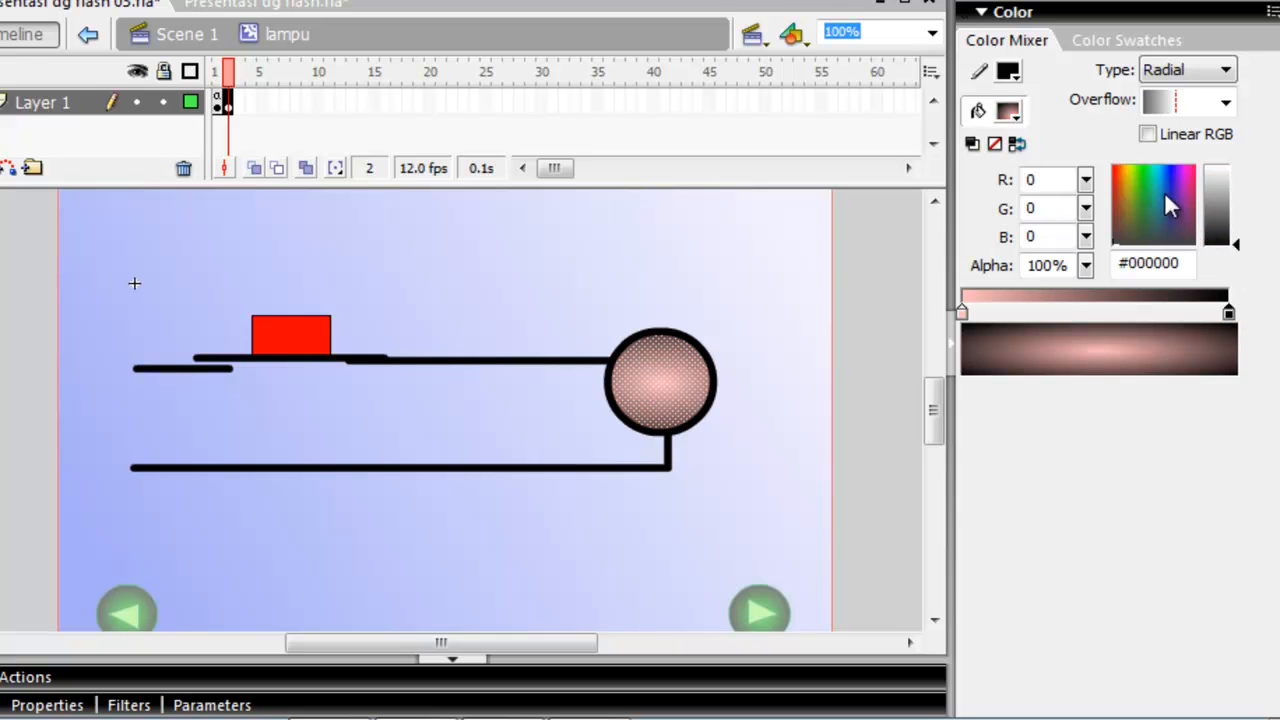
{"action": "left_click", "coordinate": [1117, 177]}
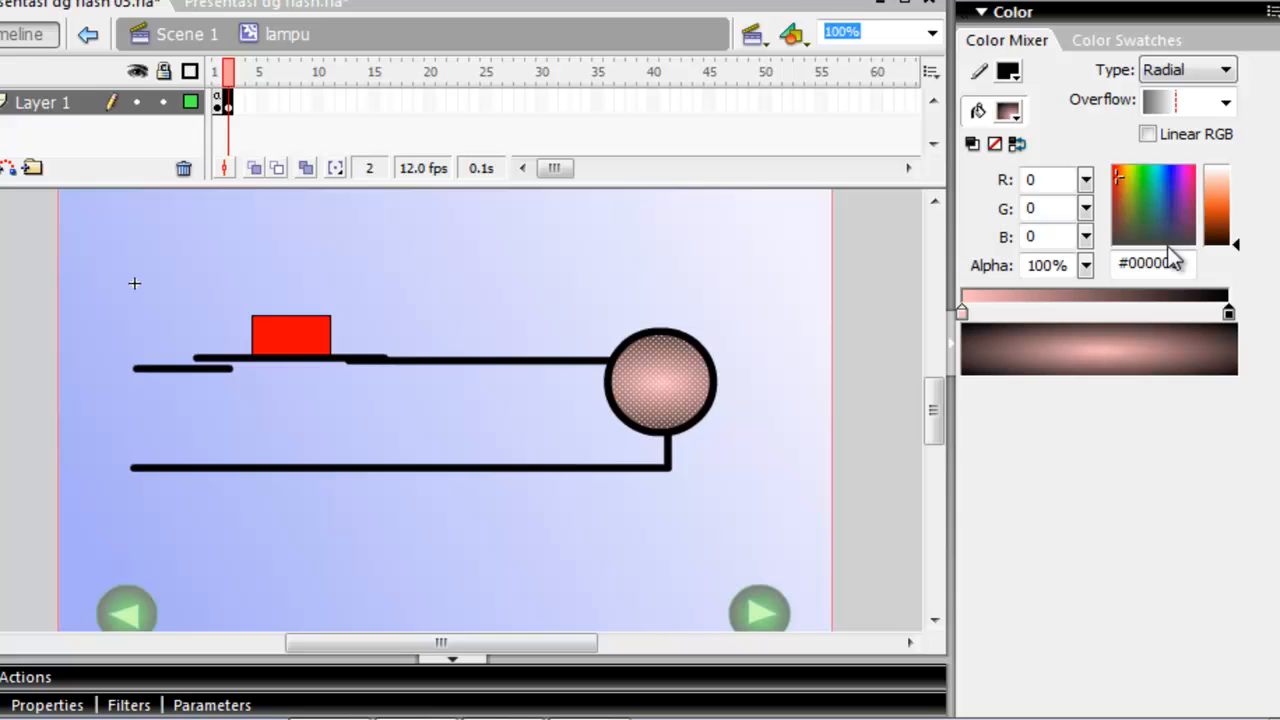
{"action": "left_click", "coordinate": [1229, 212]}
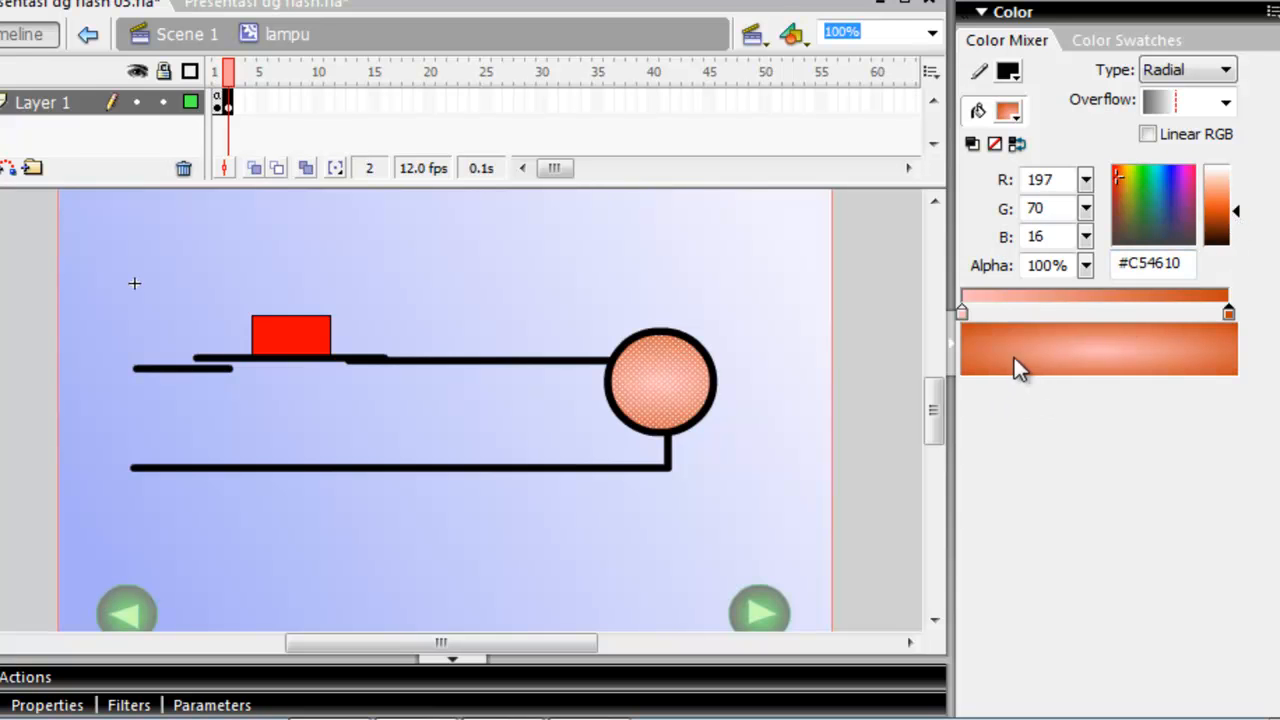
Set the centre colour of the frame 2 circle's gradient to pale yellow #E8FC94 and compare it with frame 1.
{"action": "left_click", "coordinate": [960, 314]}
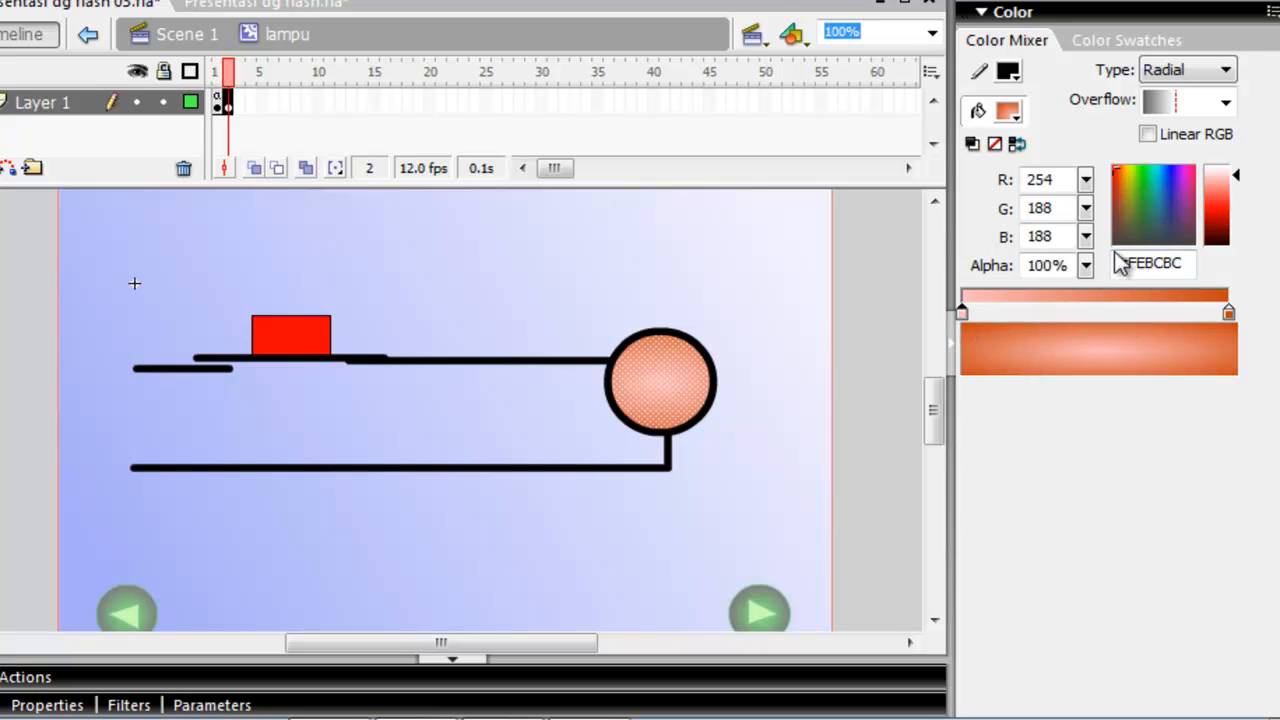
{"action": "left_click", "coordinate": [1130, 180]}
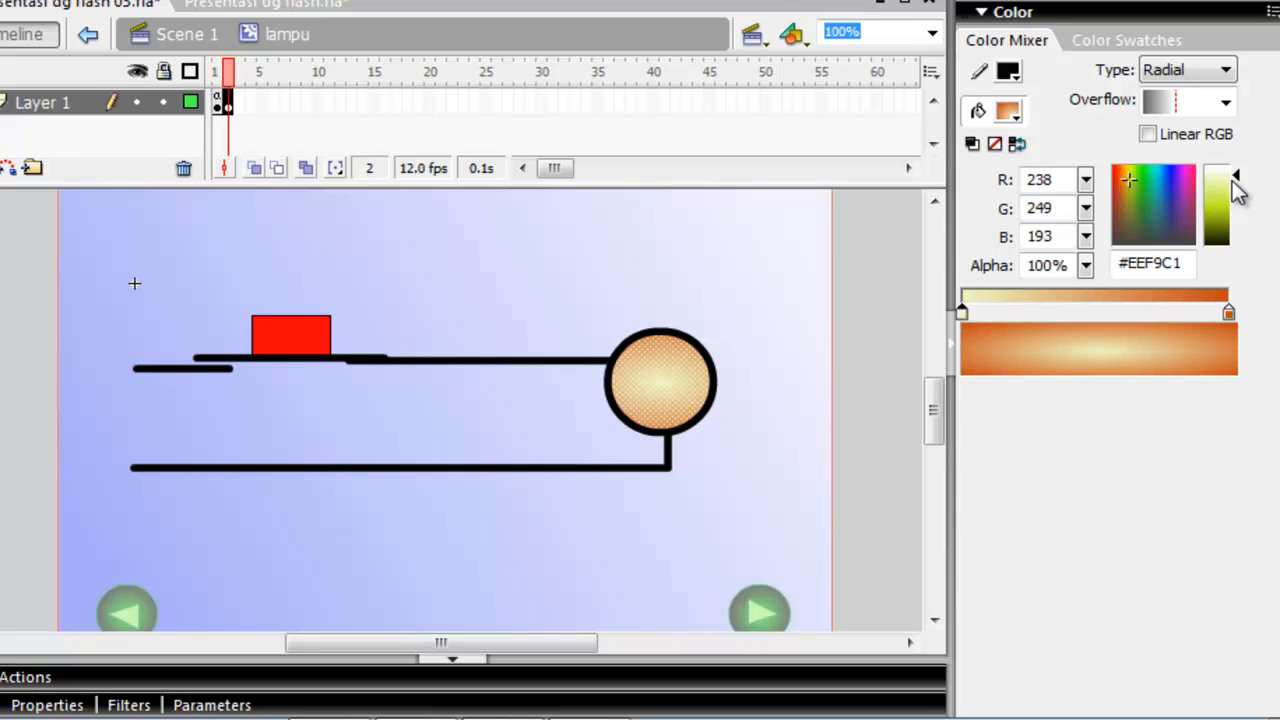
{"action": "mouse_move", "coordinate": [1238, 186]}
{"action": "left_mouse_down"}
{"action": "mouse_move", "coordinate": [1240, 200]}
{"action": "mouse_move", "coordinate": [1238, 172]}
{"action": "left_mouse_up"}
{"action": "left_click", "coordinate": [1129, 172]}
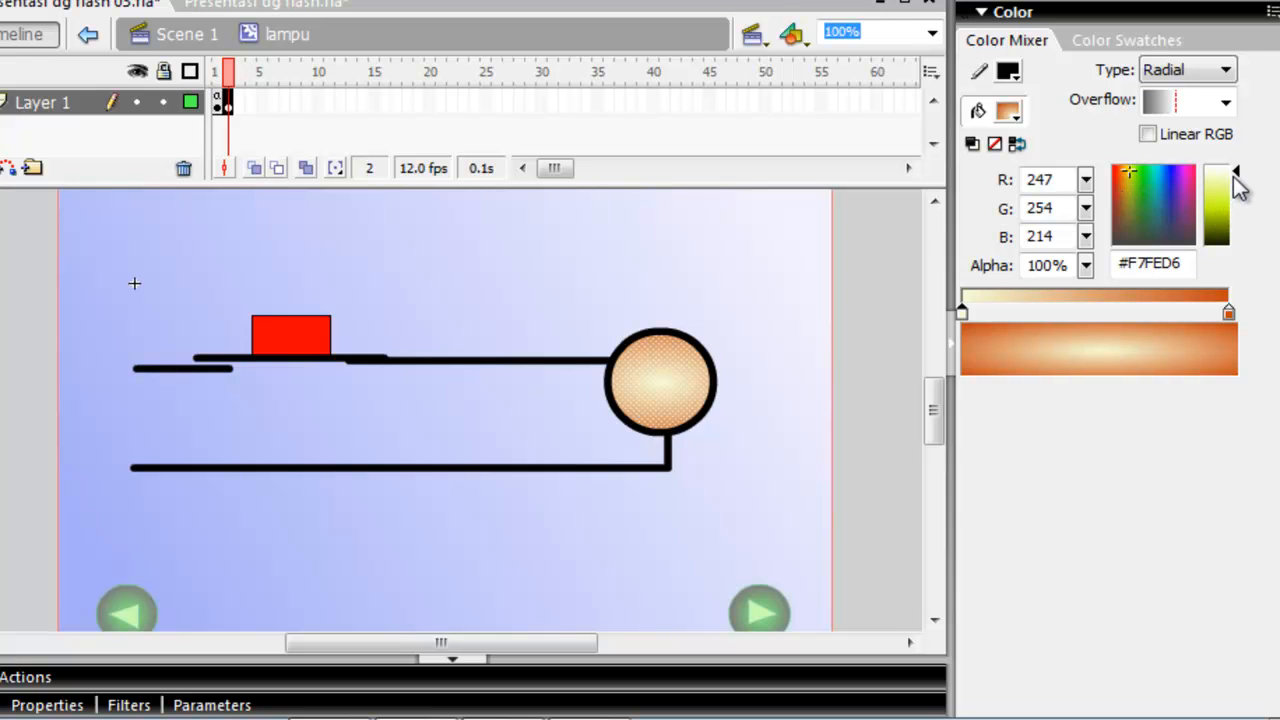
{"action": "left_click", "coordinate": [1240, 181]}
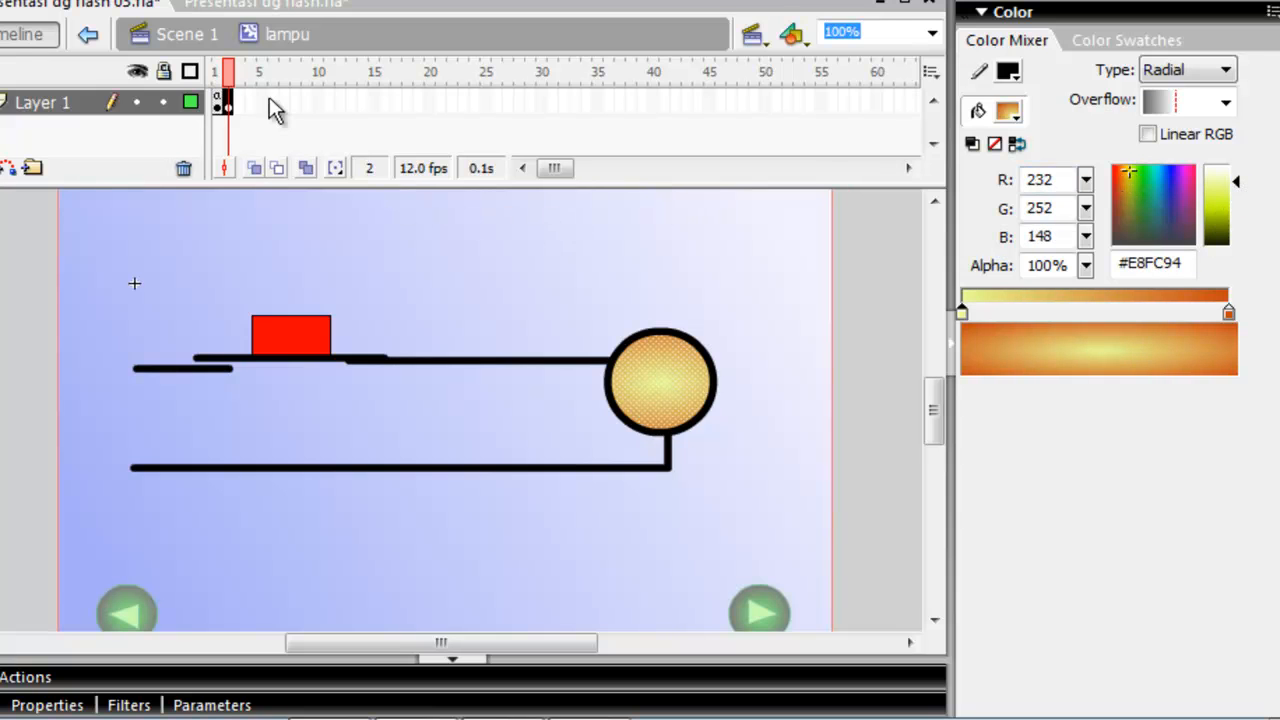
{"action": "left_click", "coordinate": [218, 102]}
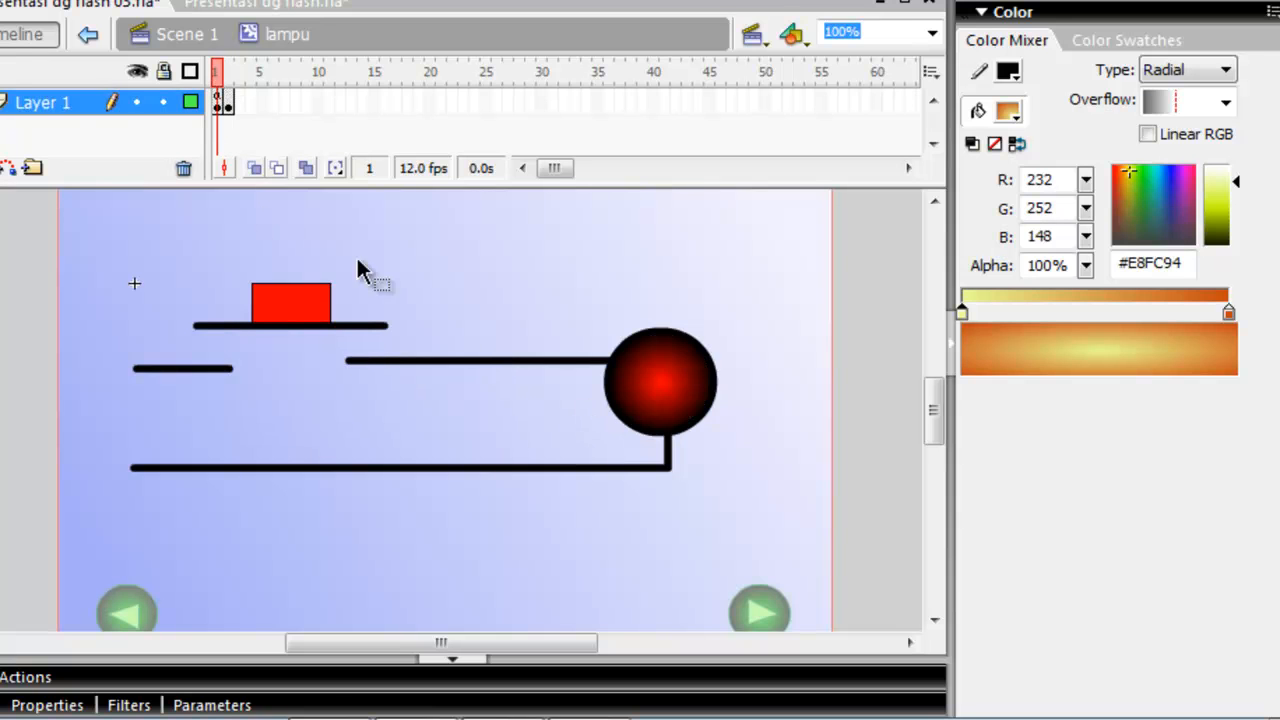
Write an on(press) handler with empty braces in the actions of the tblampu button on frame 2.
{"action": "left_click", "coordinate": [229, 102]}
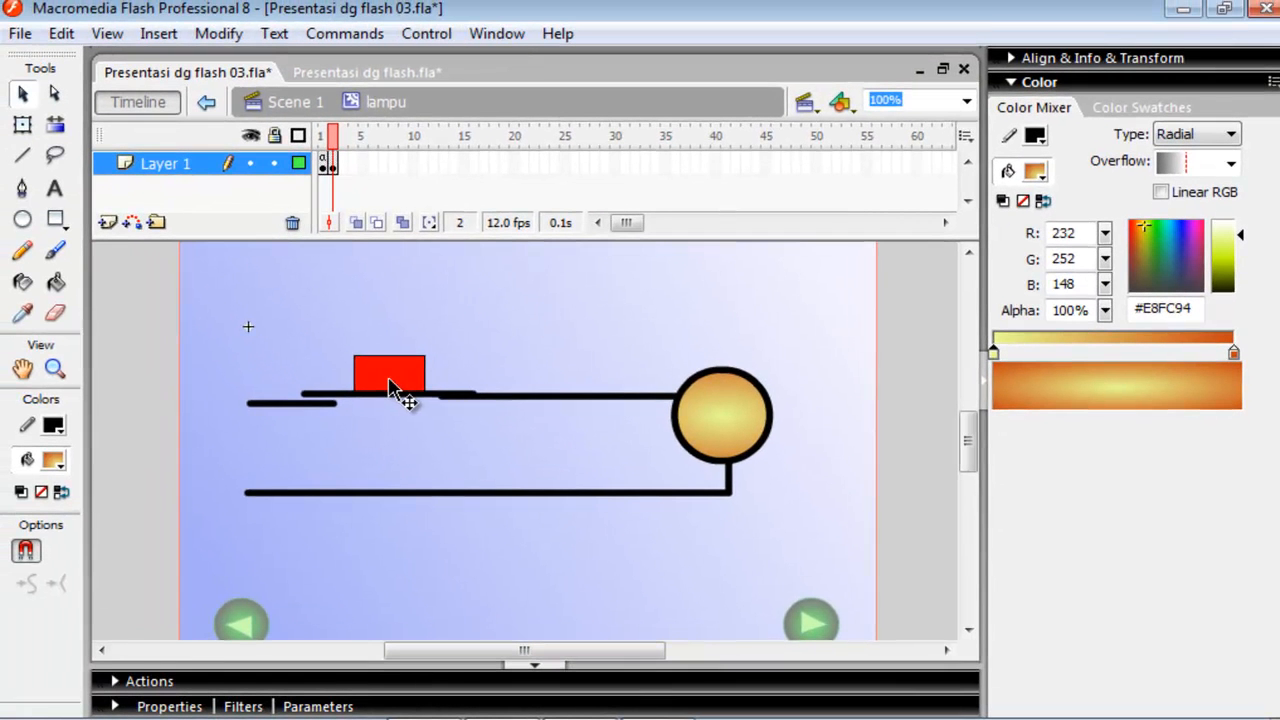
{"action": "left_click", "coordinate": [389, 380]}
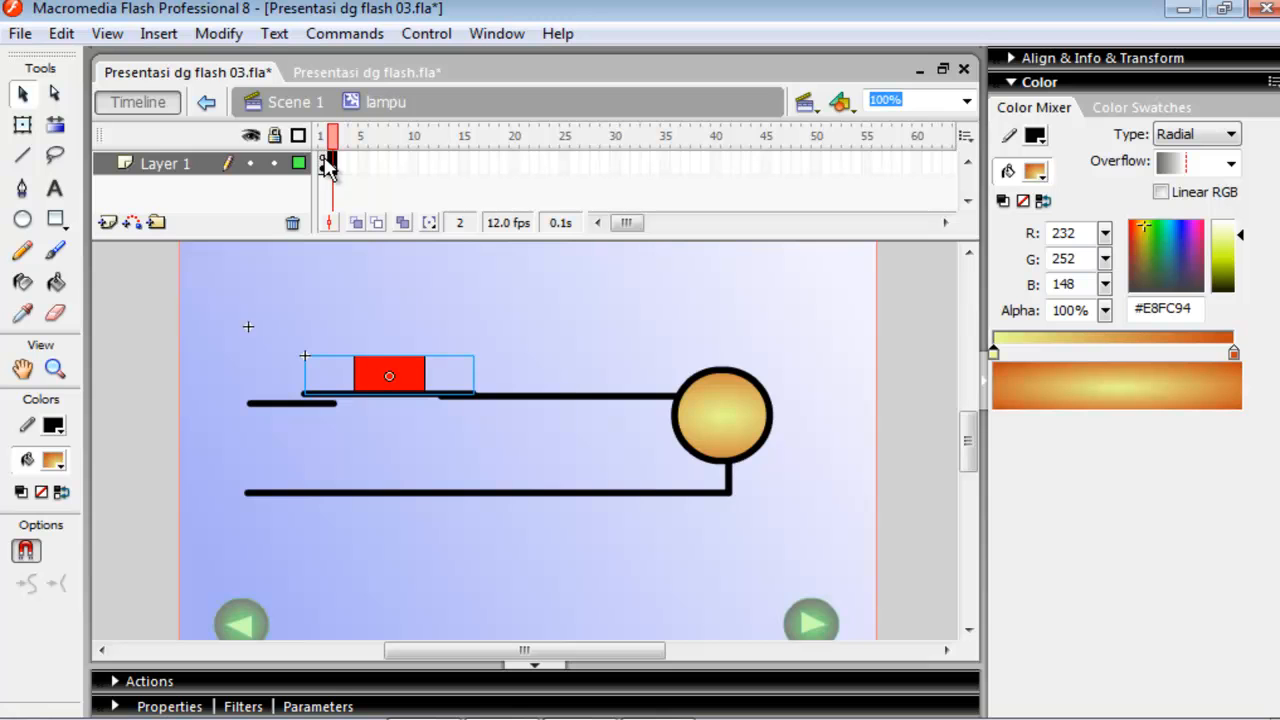
{"action": "left_click", "coordinate": [160, 682]}
{"action": "left_click", "coordinate": [392, 450]}
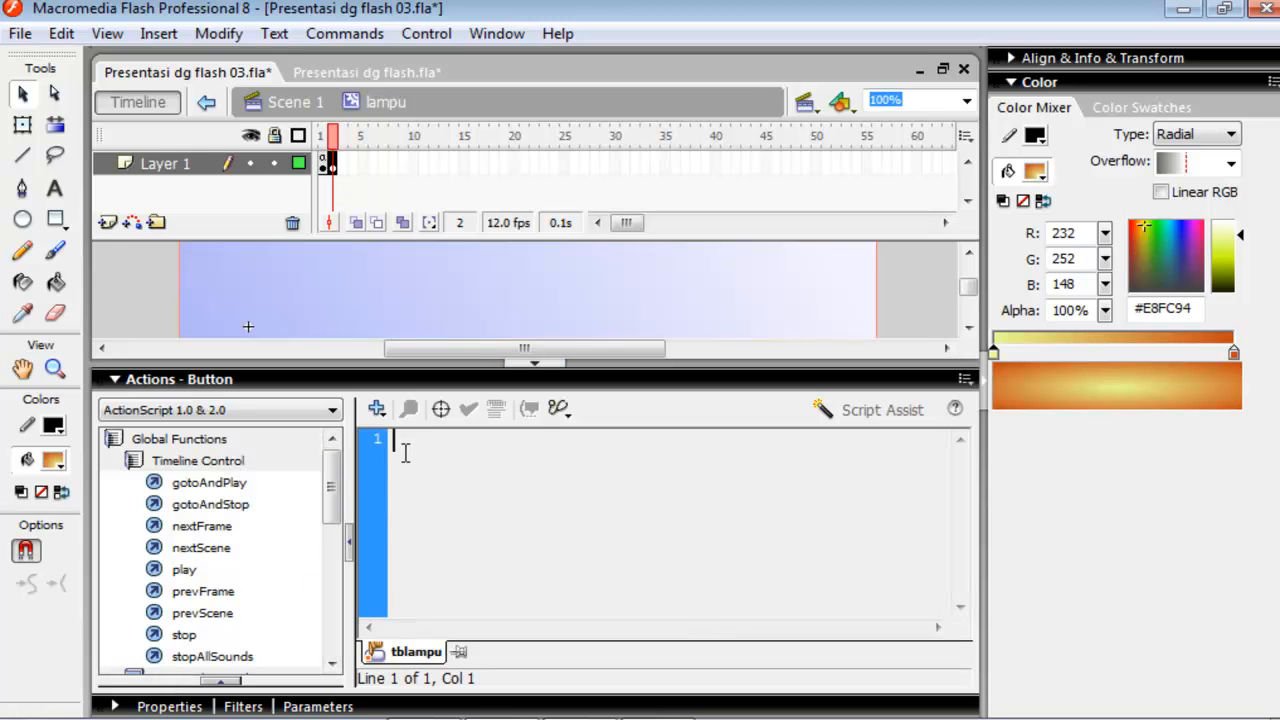
{"action": "type", "text": "on "}
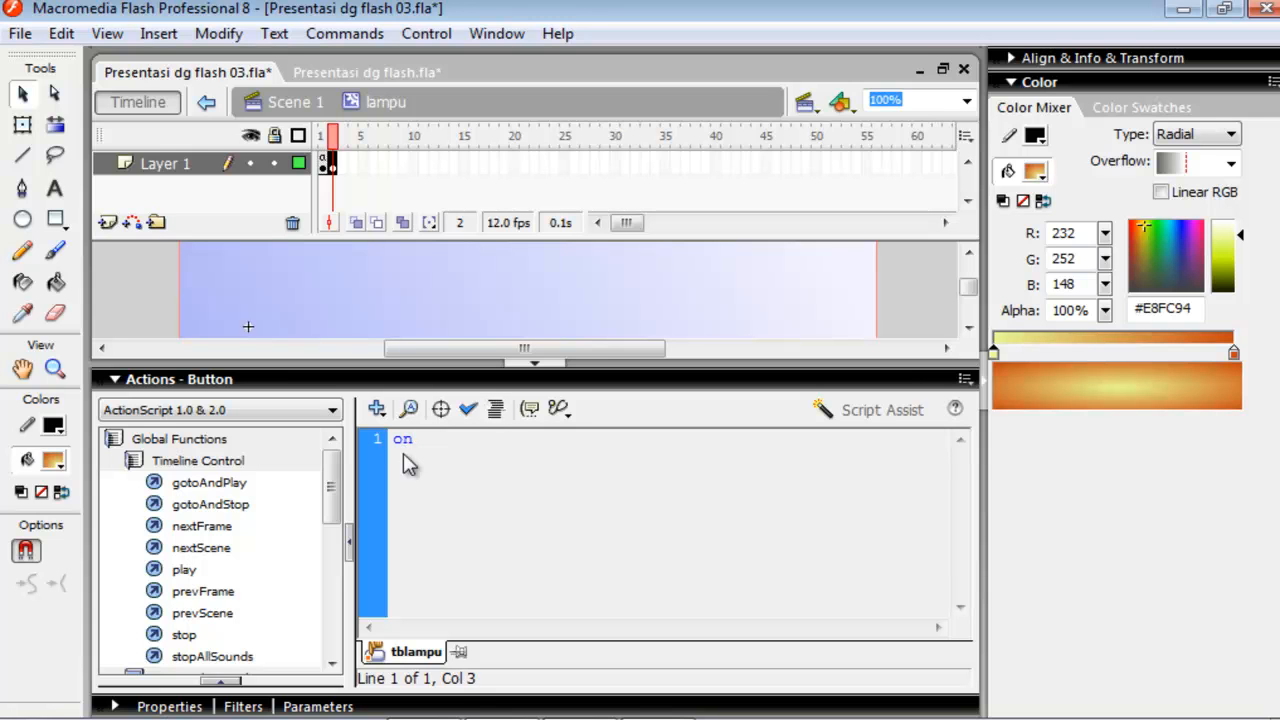
{"action": "type", "text": "("}
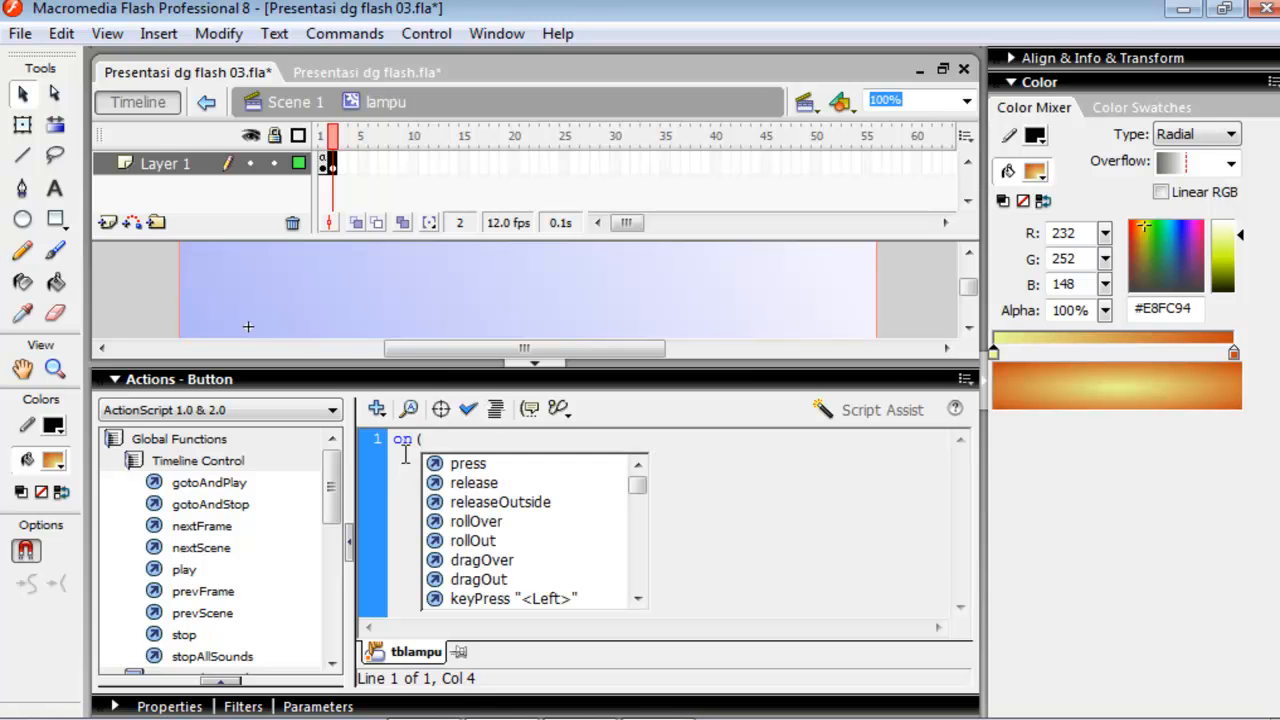
{"action": "type", "text": "p"}
{"action": "key", "text": "Return"}
{"action": "type", "text": ")"}
{"action": "key", "text": "Return"}
{"action": "type", "text": "{"}
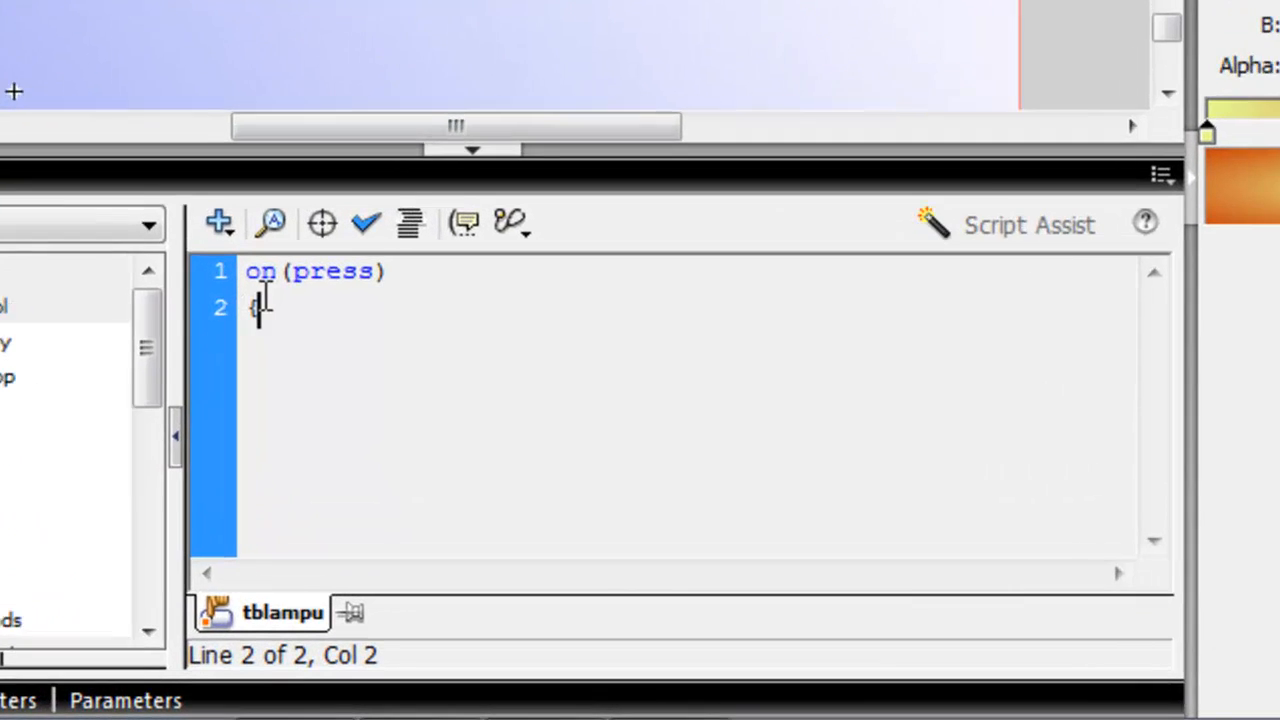
{"action": "key", "text": "Return"}
{"action": "key", "text": "Return"}
{"action": "type", "text": "}"}
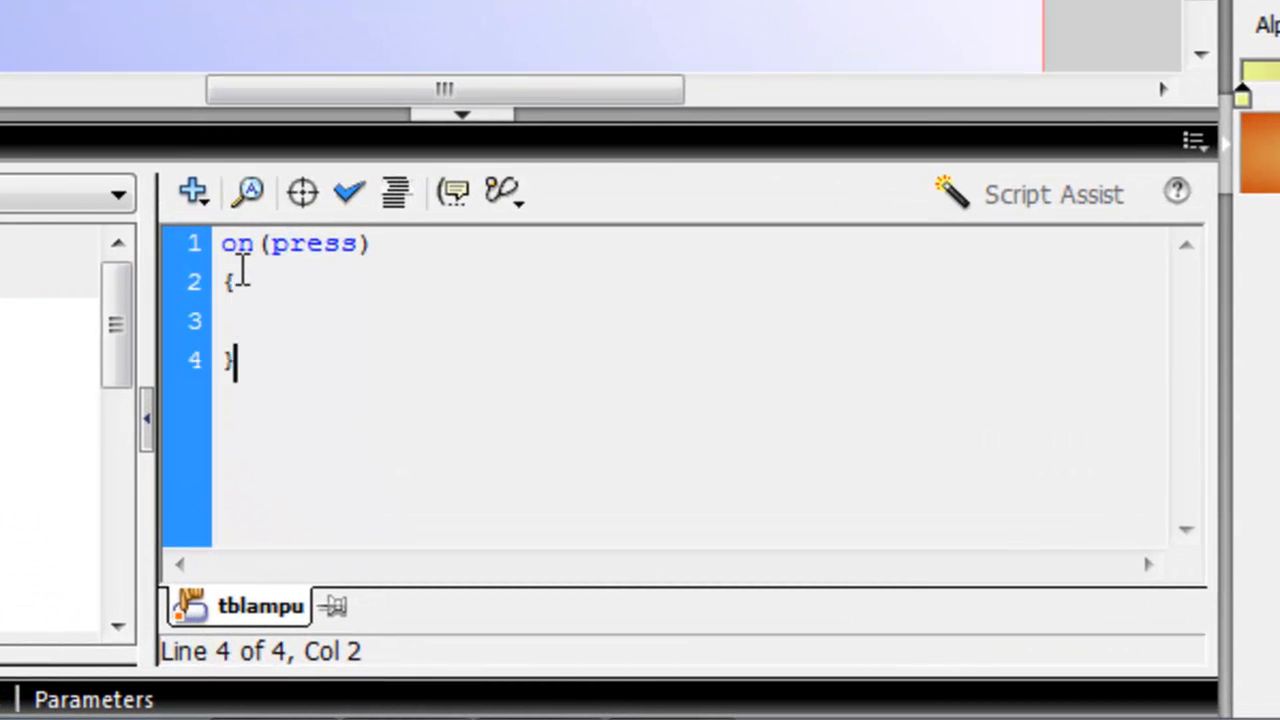
Insert prevFrame(); inside the on(press) handler of the frame 2 button, collapse the script editor and deselect the button.
{"action": "left_click", "coordinate": [240, 322]}
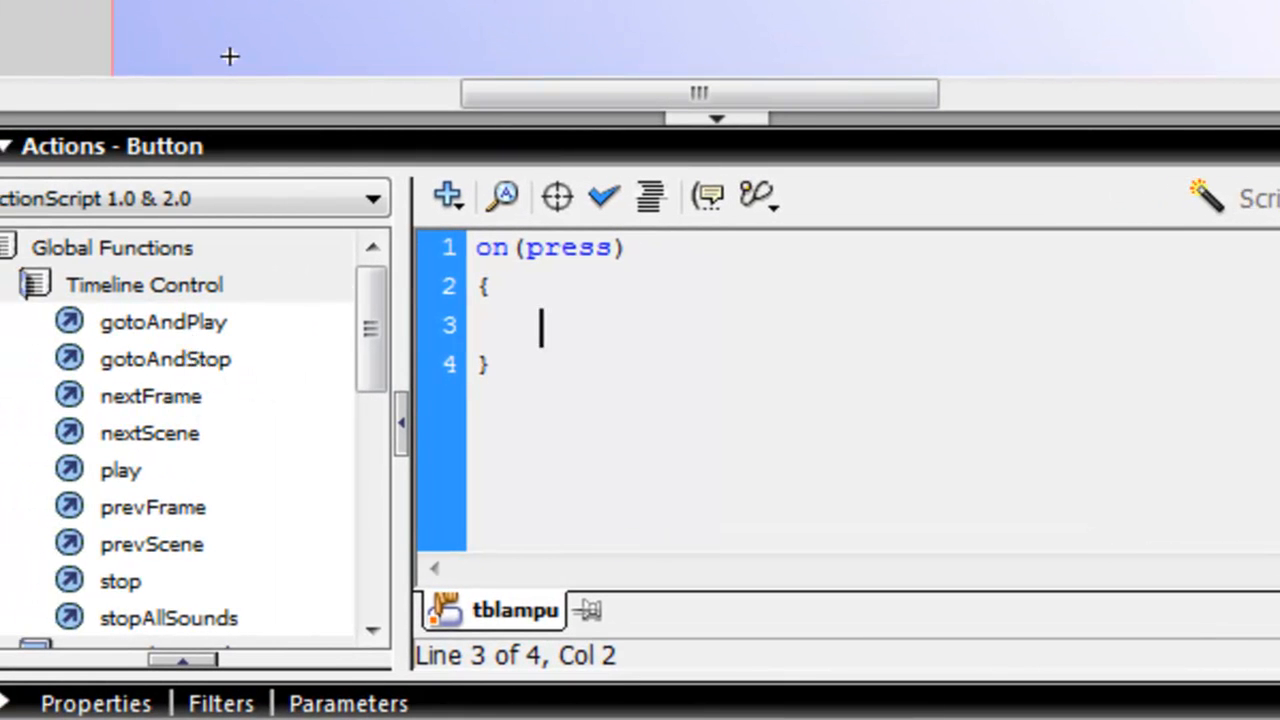
{"action": "left_click", "coordinate": [183, 505]}
{"action": "double_click", "coordinate": [183, 505]}
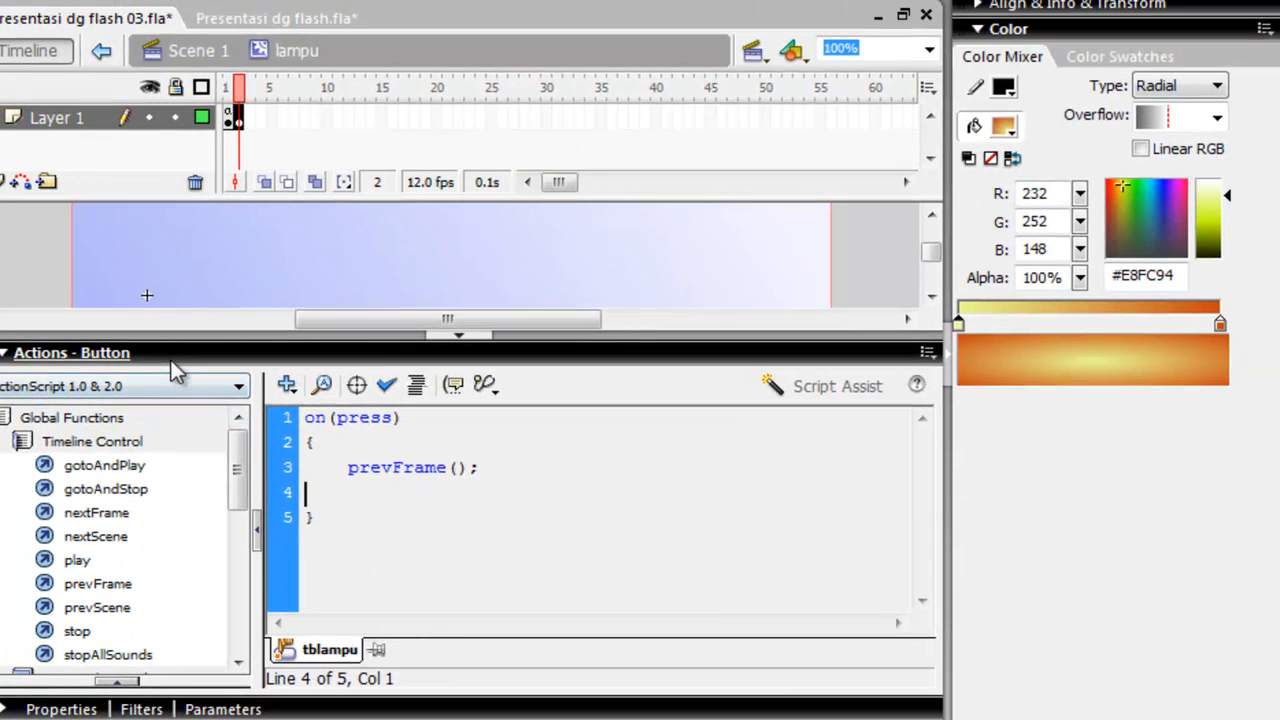
{"action": "left_click", "coordinate": [254, 169]}
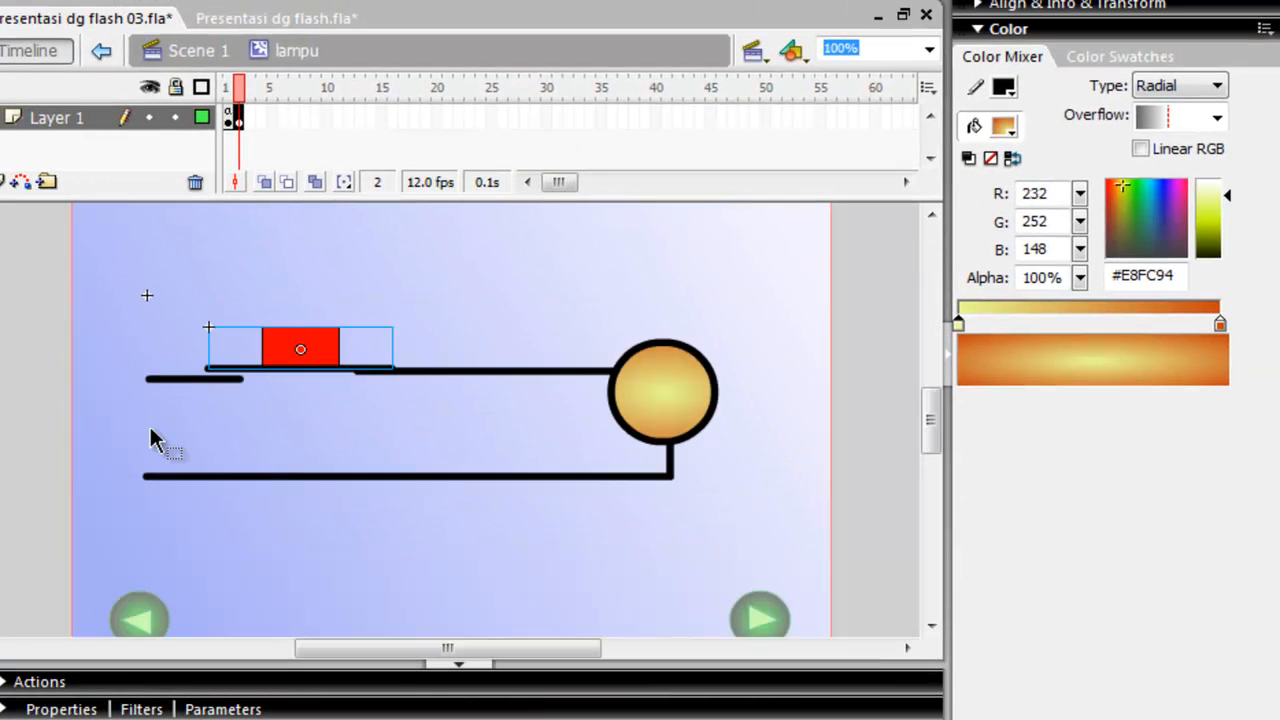
{"action": "left_click", "coordinate": [249, 434]}
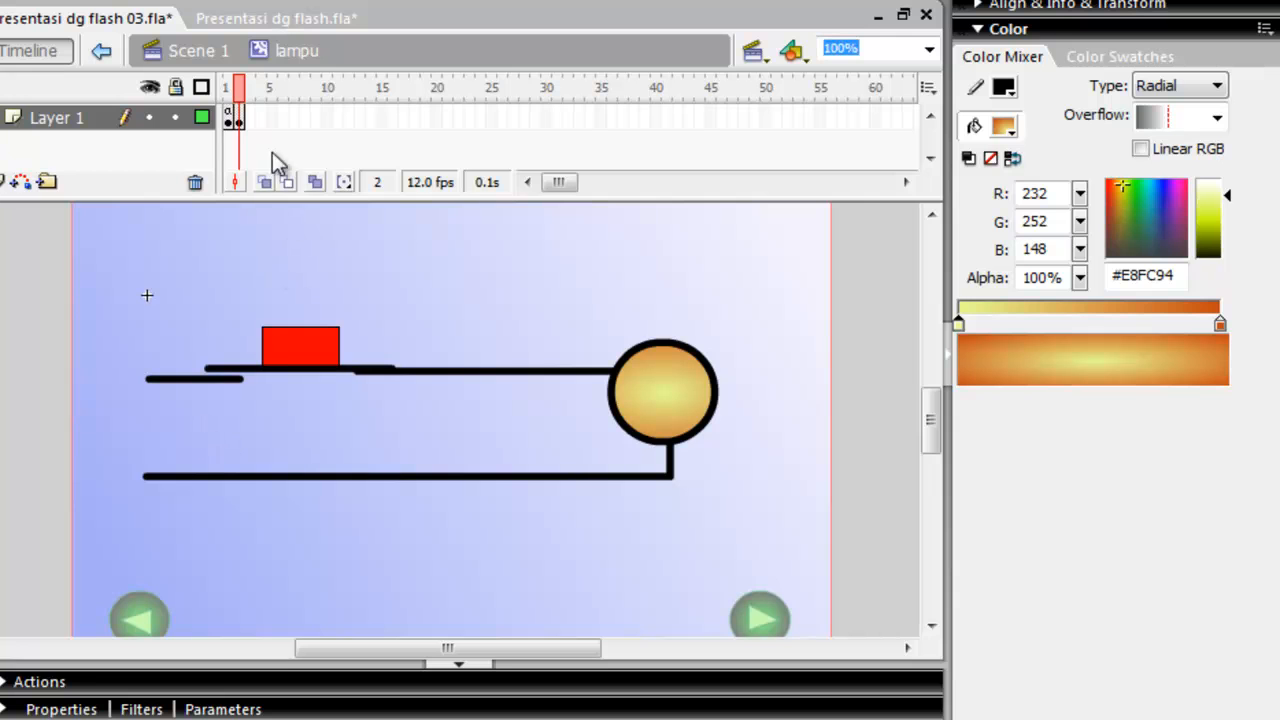
Return to Scene 1 and test the movie, paging forward to the lamp circuit on page 4.
{"action": "left_click", "coordinate": [187, 55]}
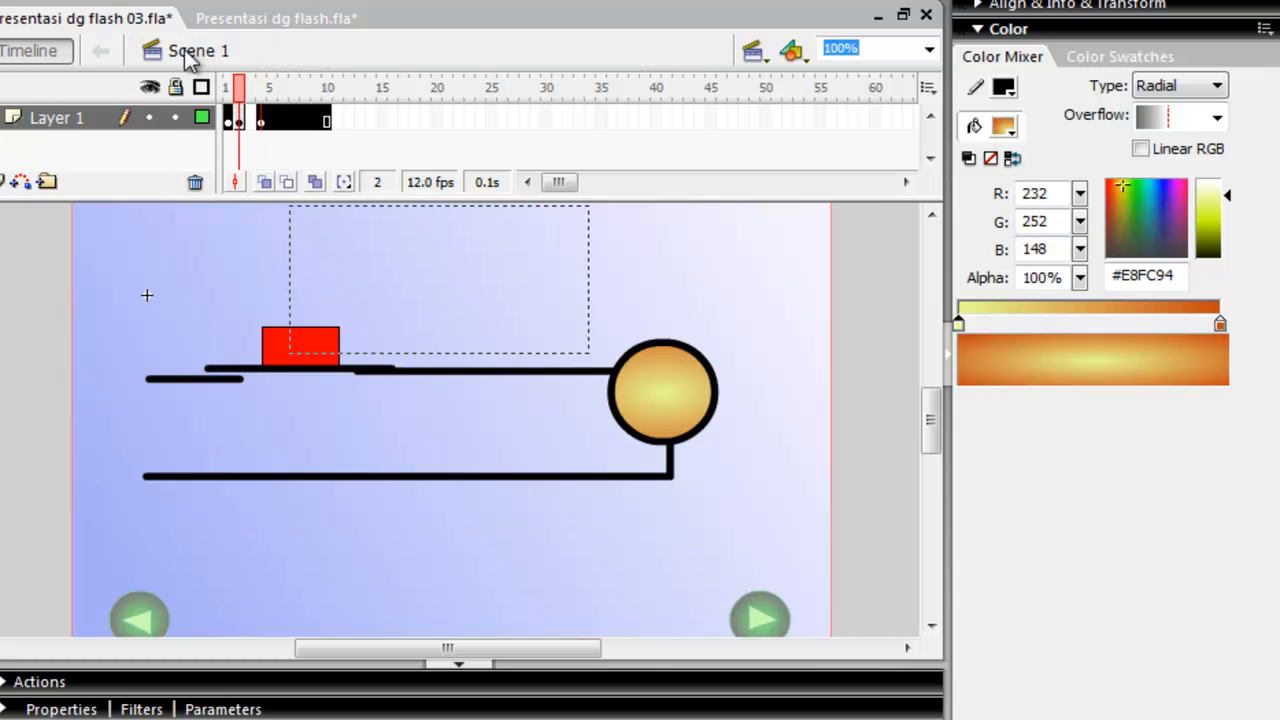
{"action": "left_click", "coordinate": [178, 418]}
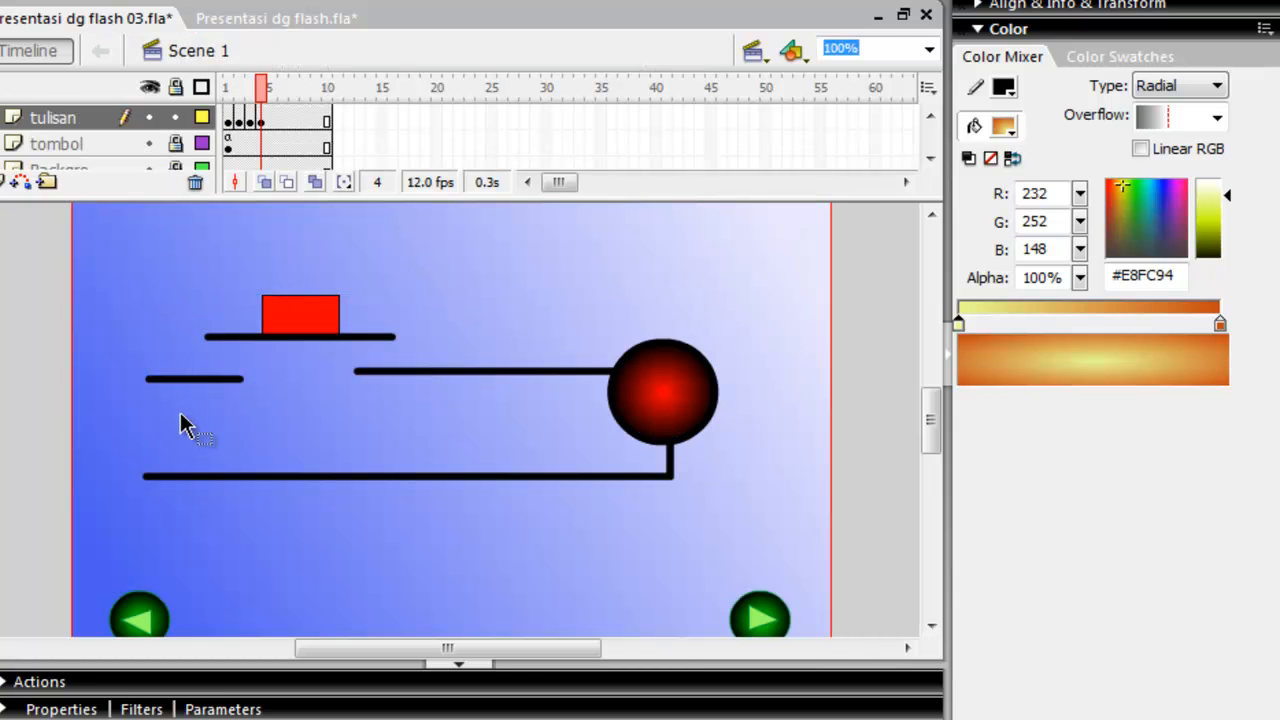
{"action": "left_click", "coordinate": [410, 3]}
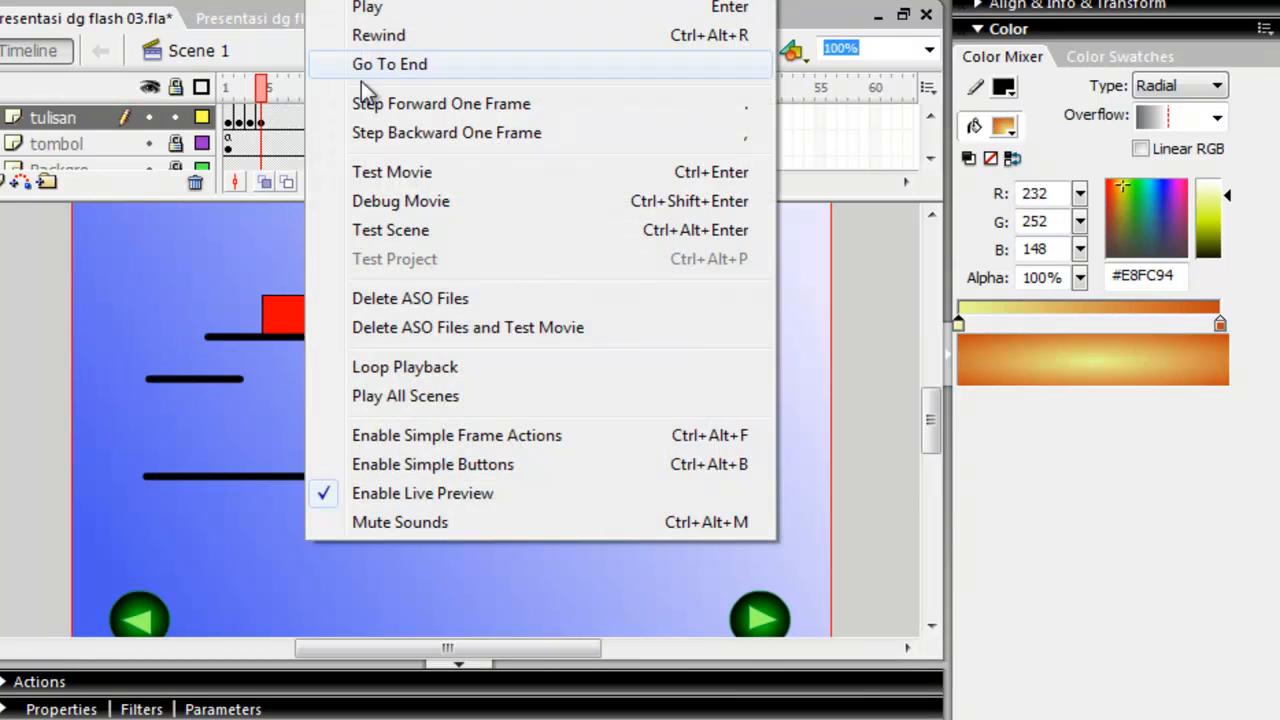
{"action": "left_click", "coordinate": [402, 172]}
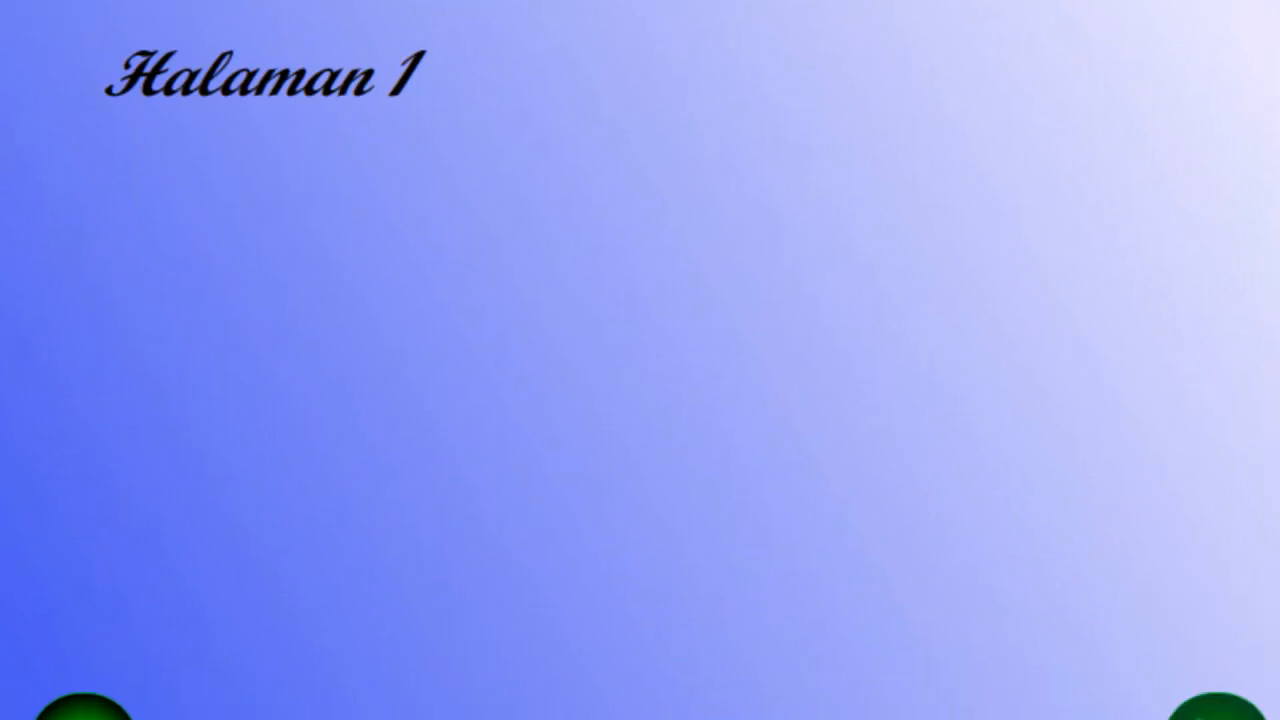
{"action": "left_click", "coordinate": [1217, 710]}
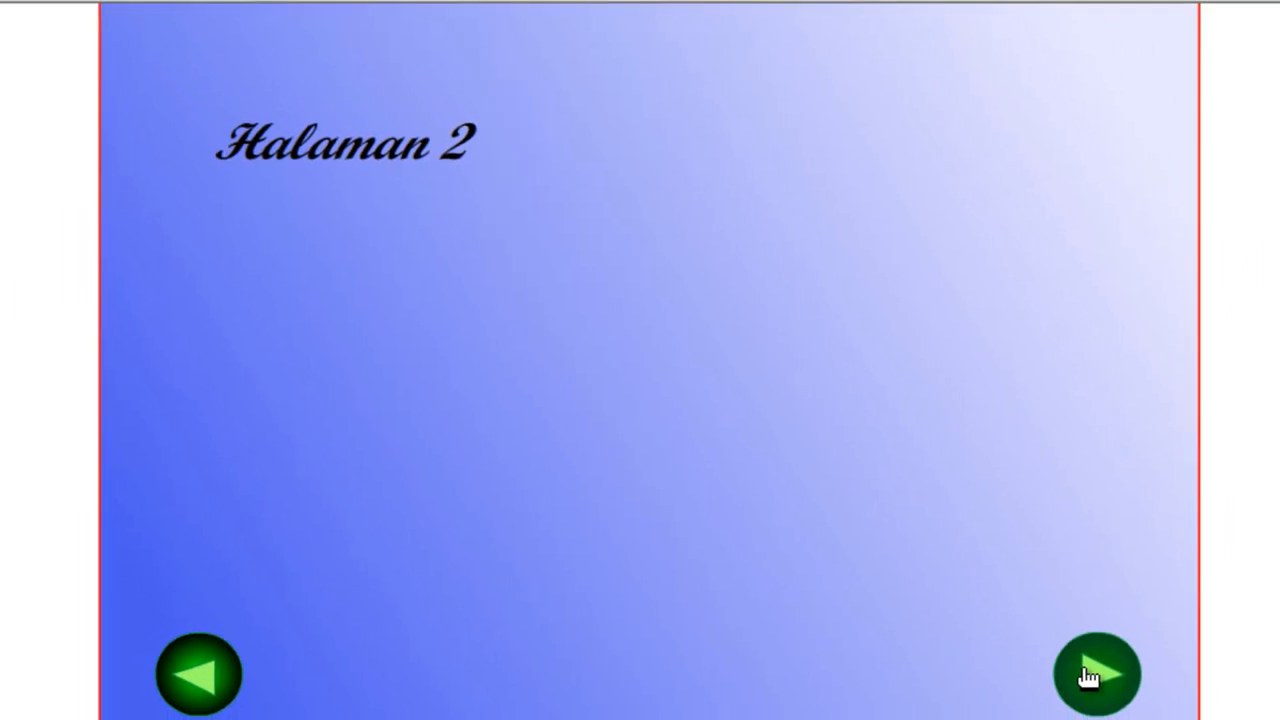
{"action": "left_click", "coordinate": [1207, 716]}
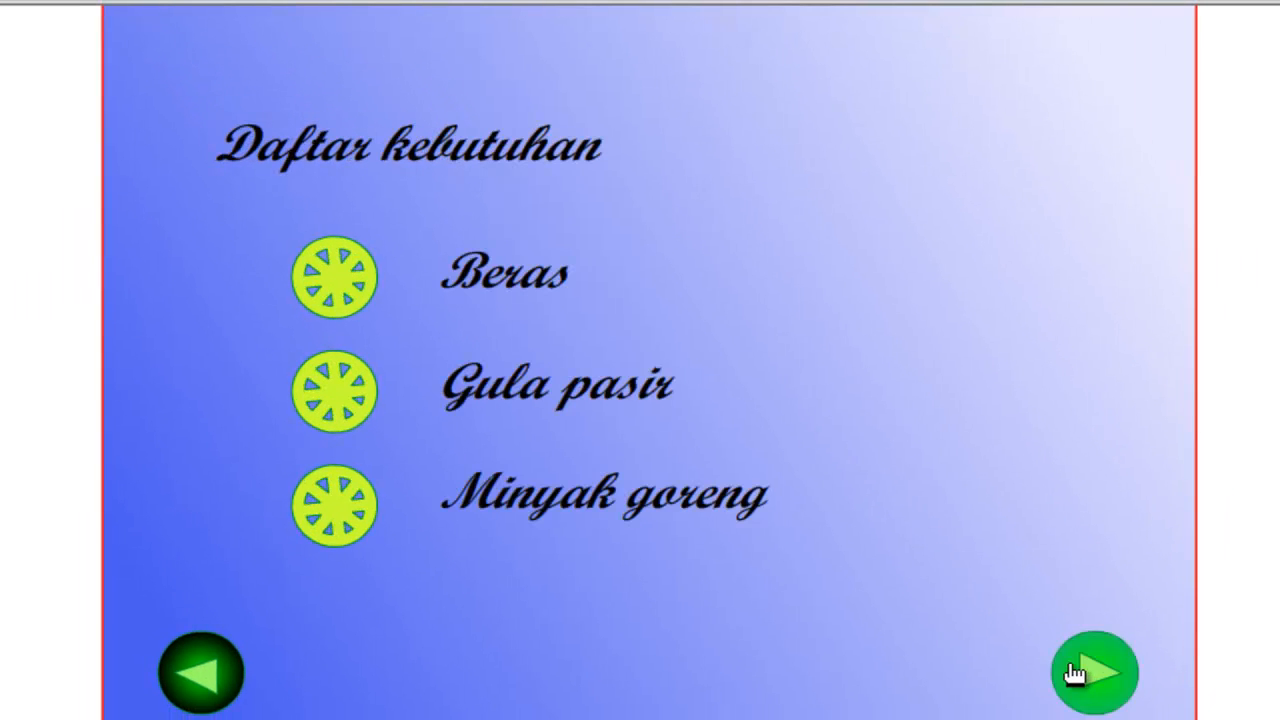
{"action": "left_click", "coordinate": [1089, 674]}
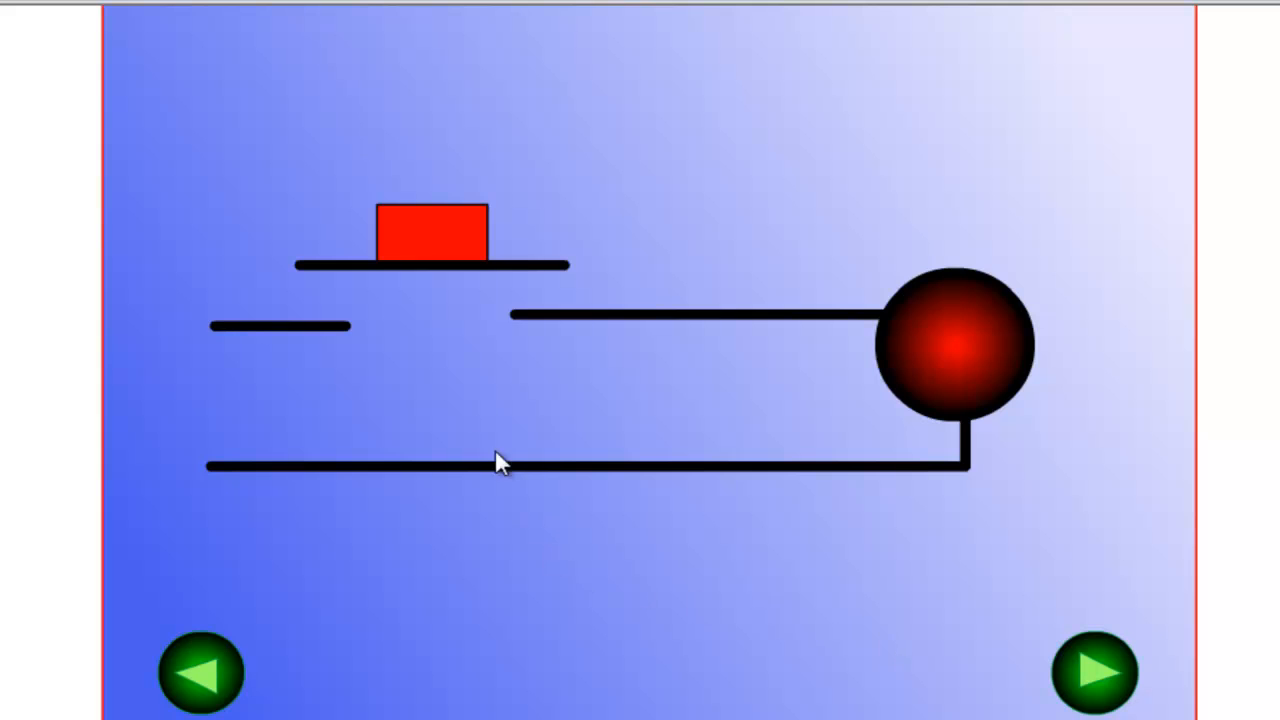
Operate the red tblampu button repeatedly in the test movie to check that the circuit and lamp switch on and off.
{"action": "left_click", "coordinate": [419, 248]}
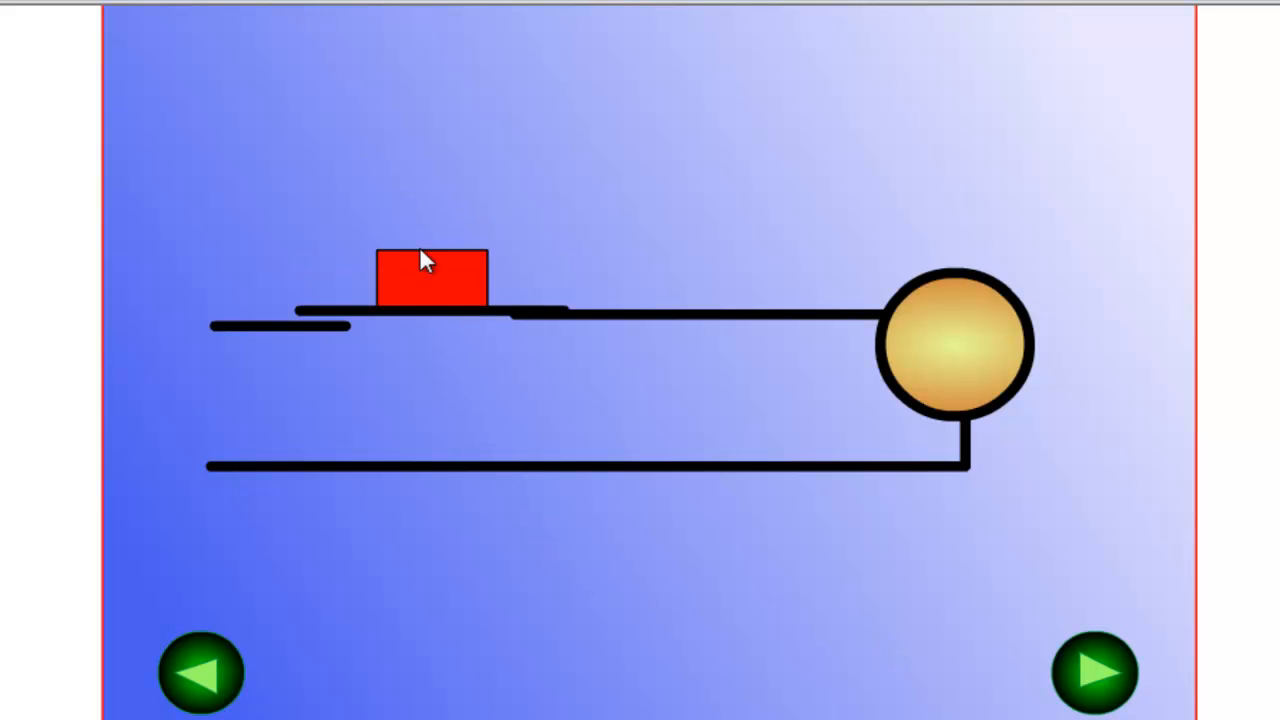
{"action": "left_click", "coordinate": [459, 306]}
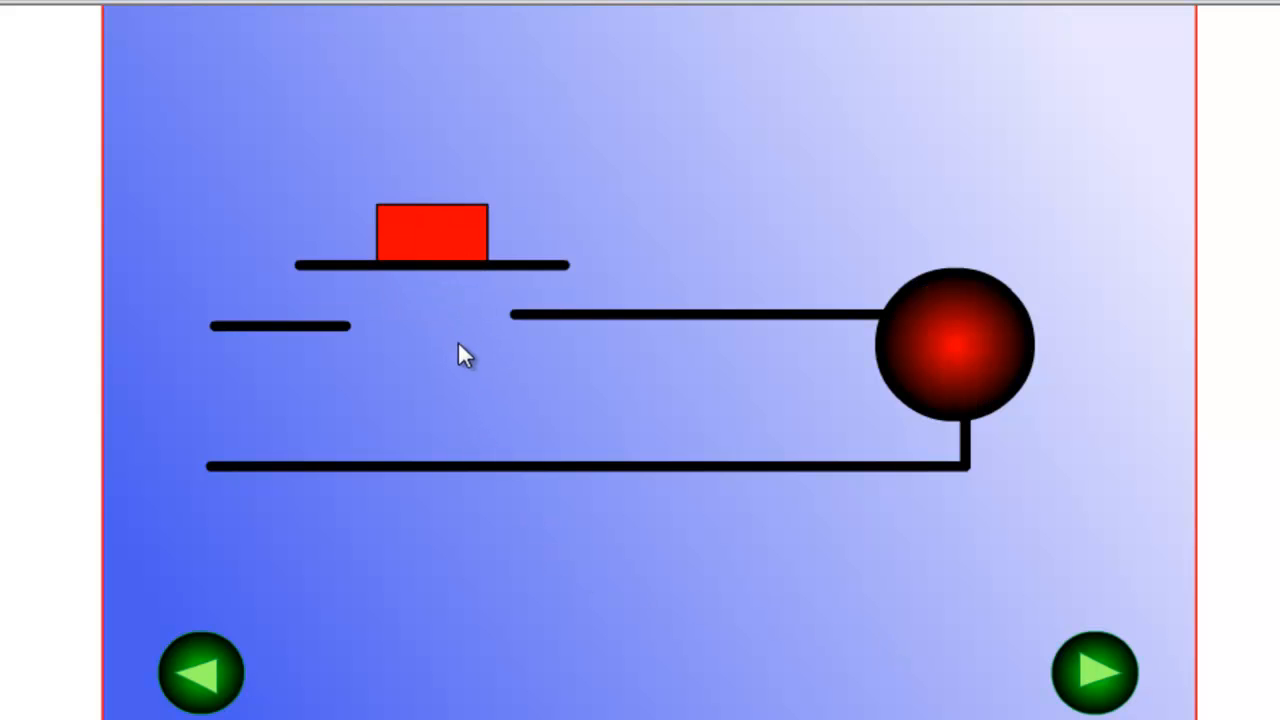
{"action": "left_click", "coordinate": [447, 266]}
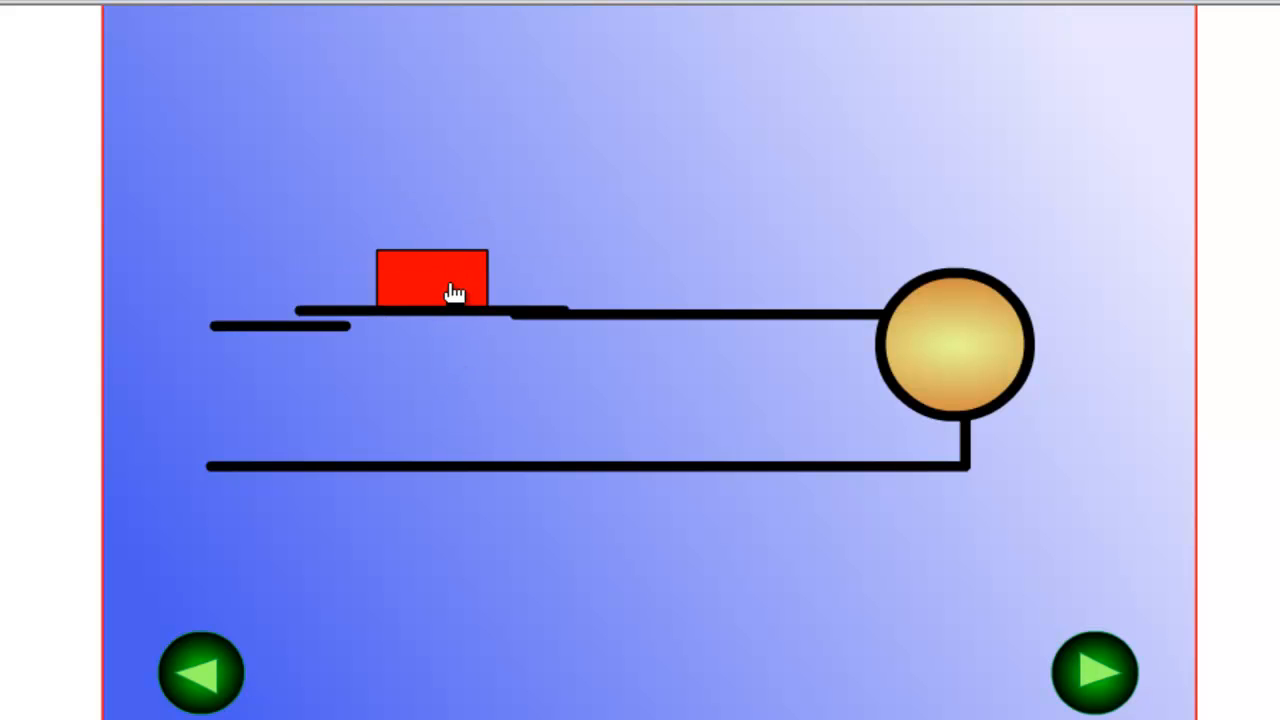
{"action": "left_click", "coordinate": [449, 291]}
{"action": "left_click", "coordinate": [449, 264]}
{"action": "left_click", "coordinate": [454, 268]}
{"action": "left_click", "coordinate": [453, 267]}
{"action": "left_click", "coordinate": [454, 268]}
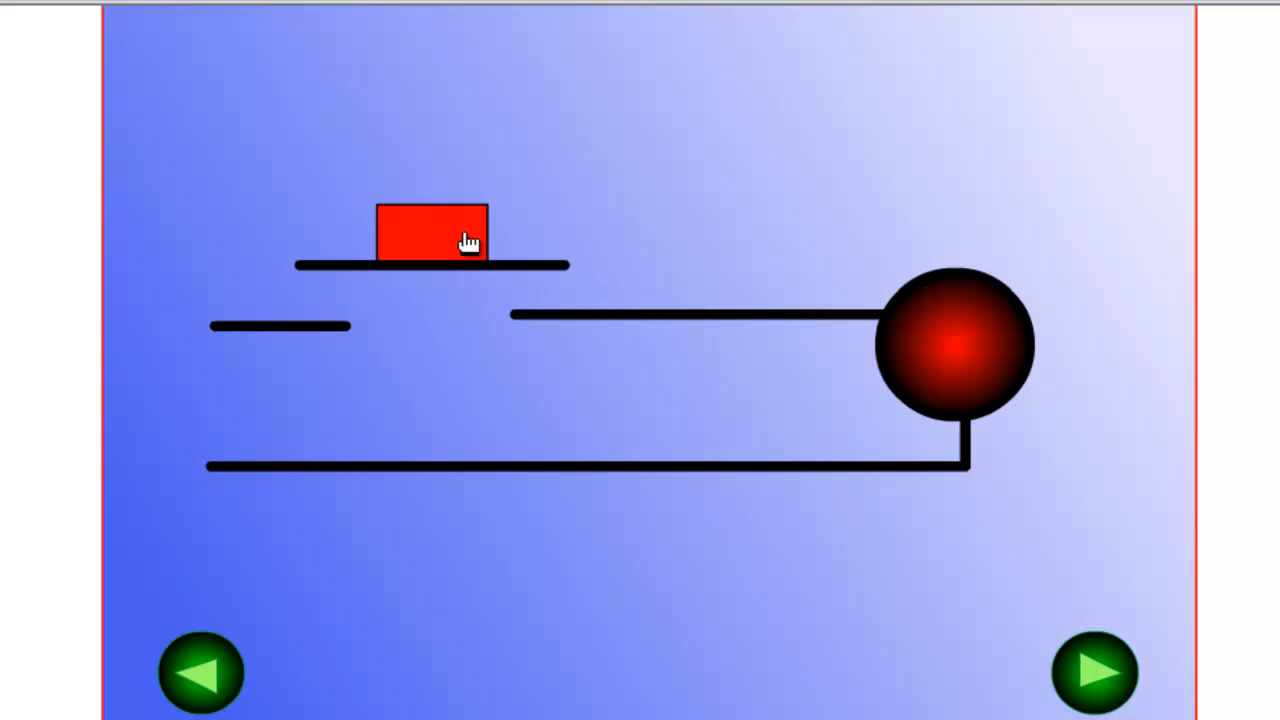
{"action": "left_click", "coordinate": [446, 248]}
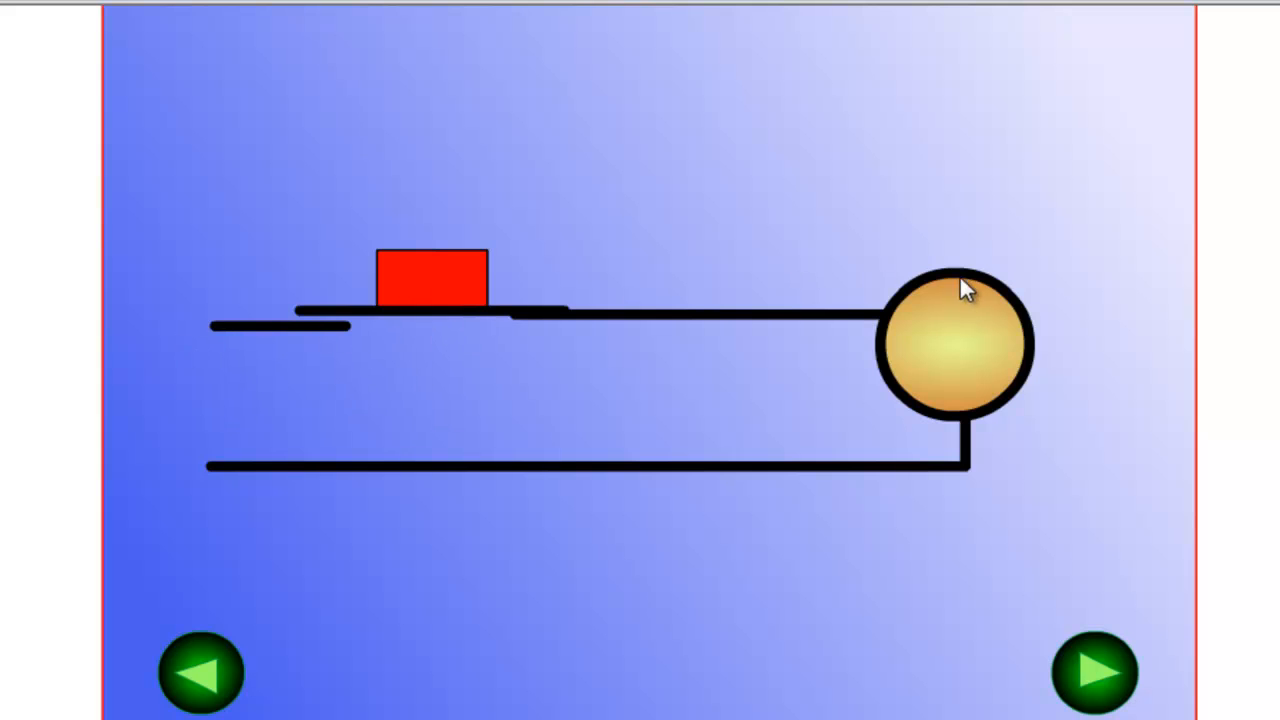
{"action": "left_click", "coordinate": [432, 280]}
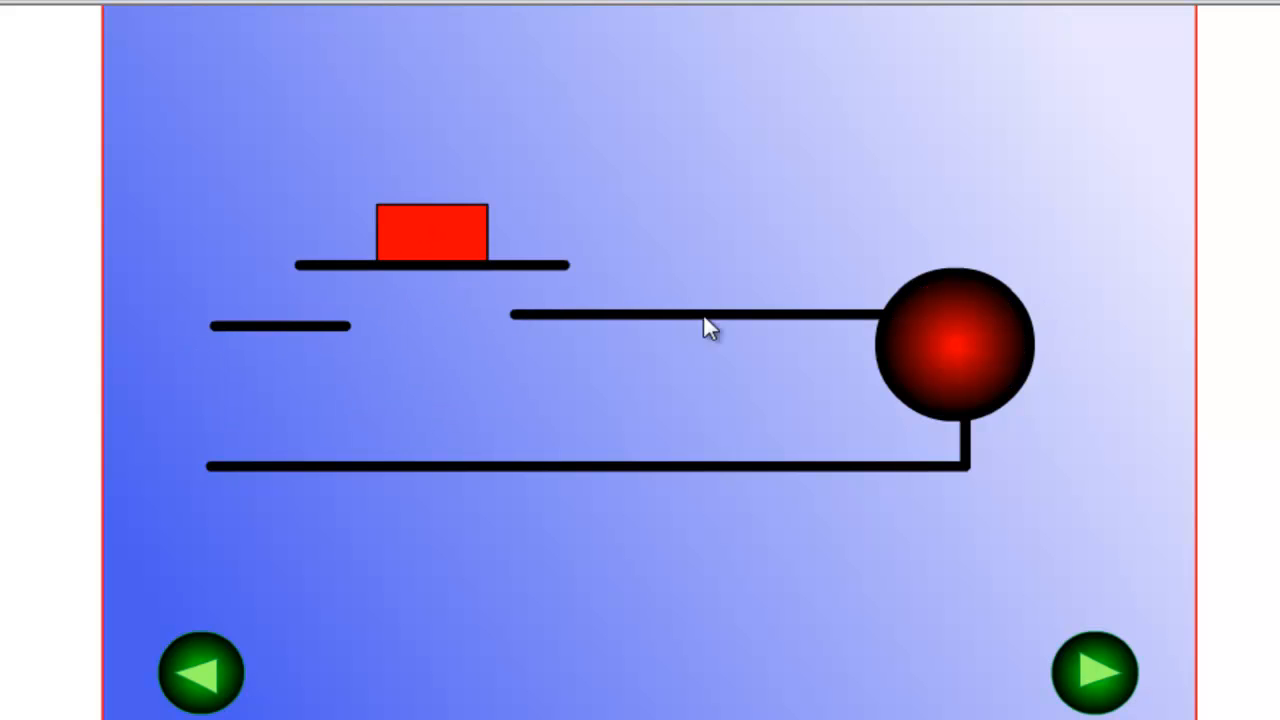